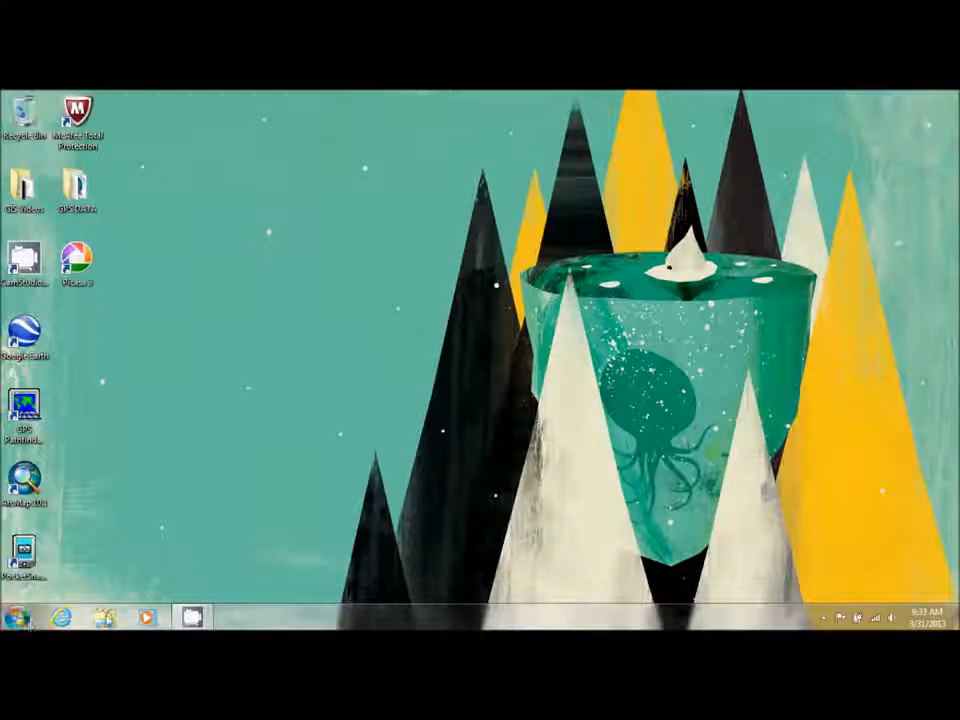
Open the GDB design forms workbook from C:\ESRIPress\GIST3\Data
{"action": "left_click", "coordinate": [104, 617]}
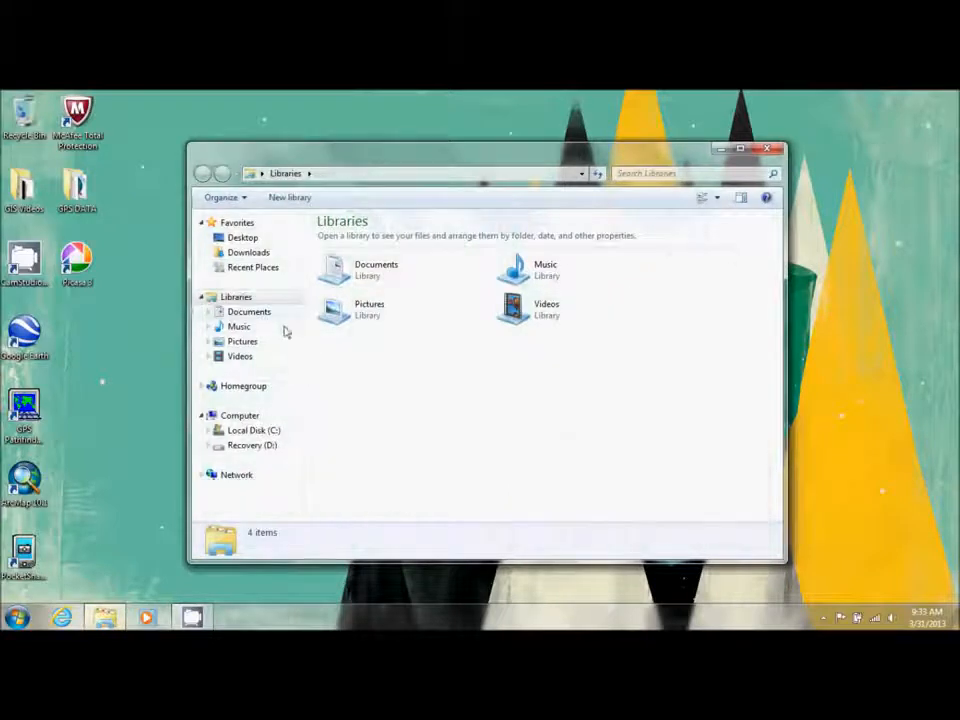
{"action": "left_click", "coordinate": [258, 431]}
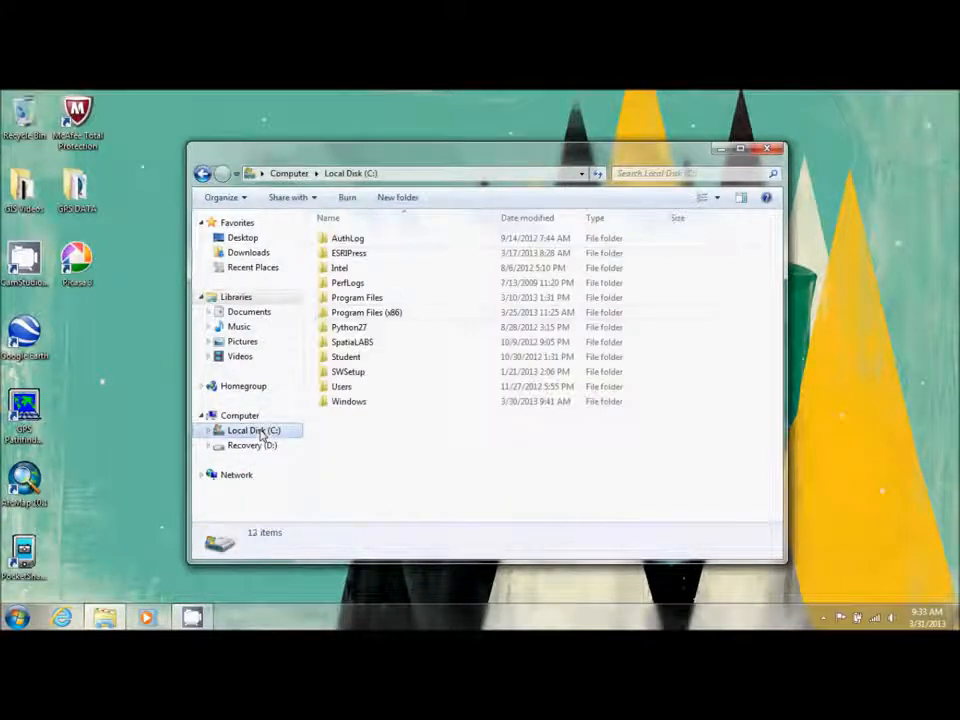
{"action": "double_click", "coordinate": [356, 253]}
{"action": "double_click", "coordinate": [343, 268]}
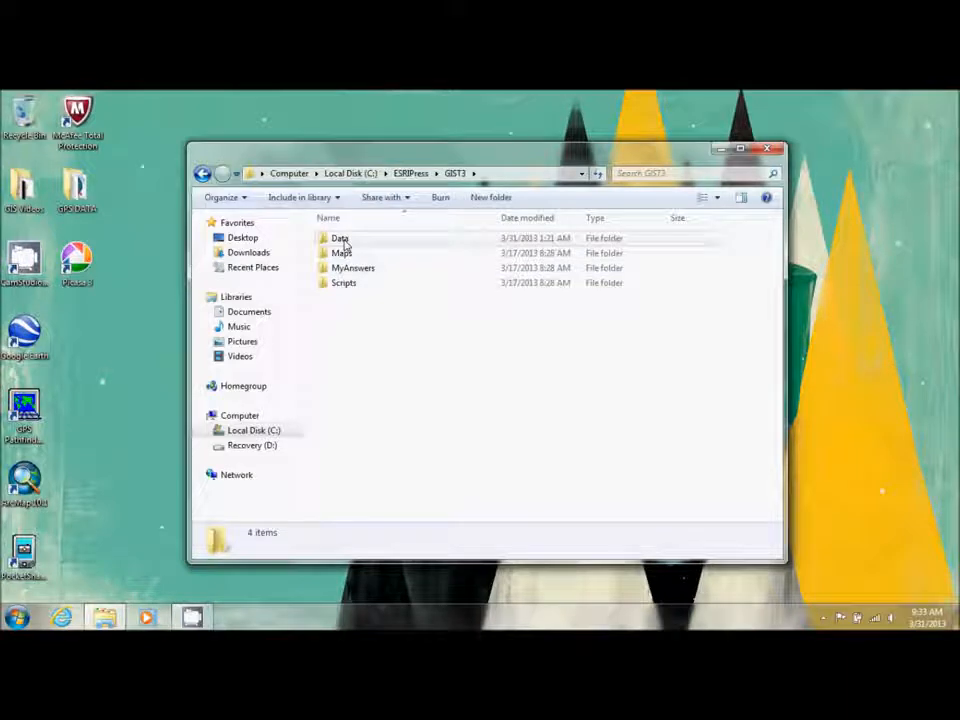
{"action": "left_click", "coordinate": [355, 240]}
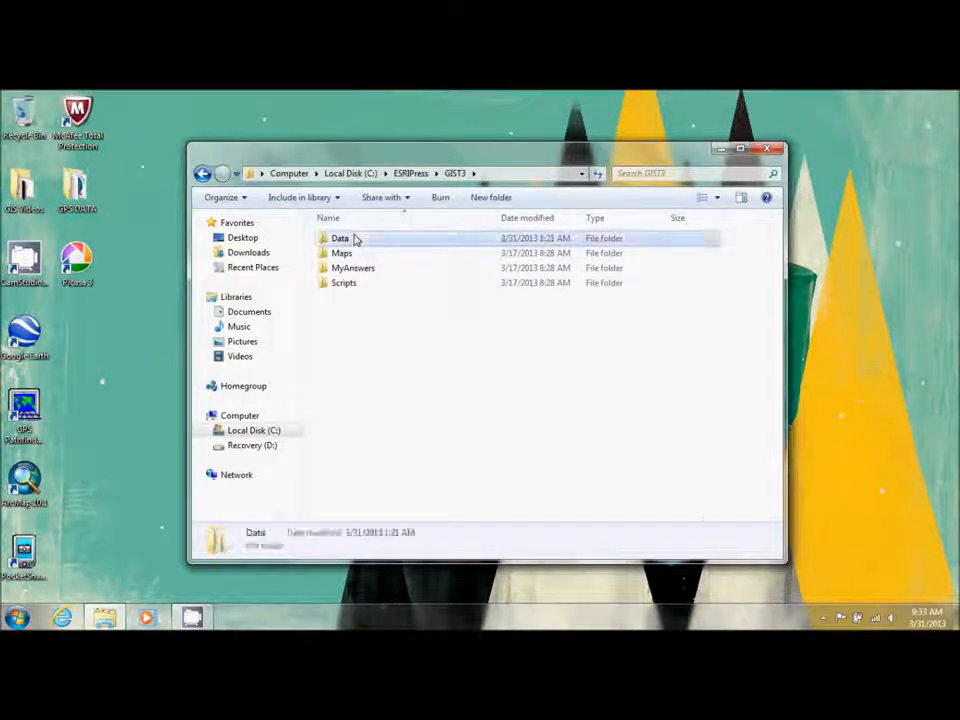
{"action": "double_click", "coordinate": [355, 240]}
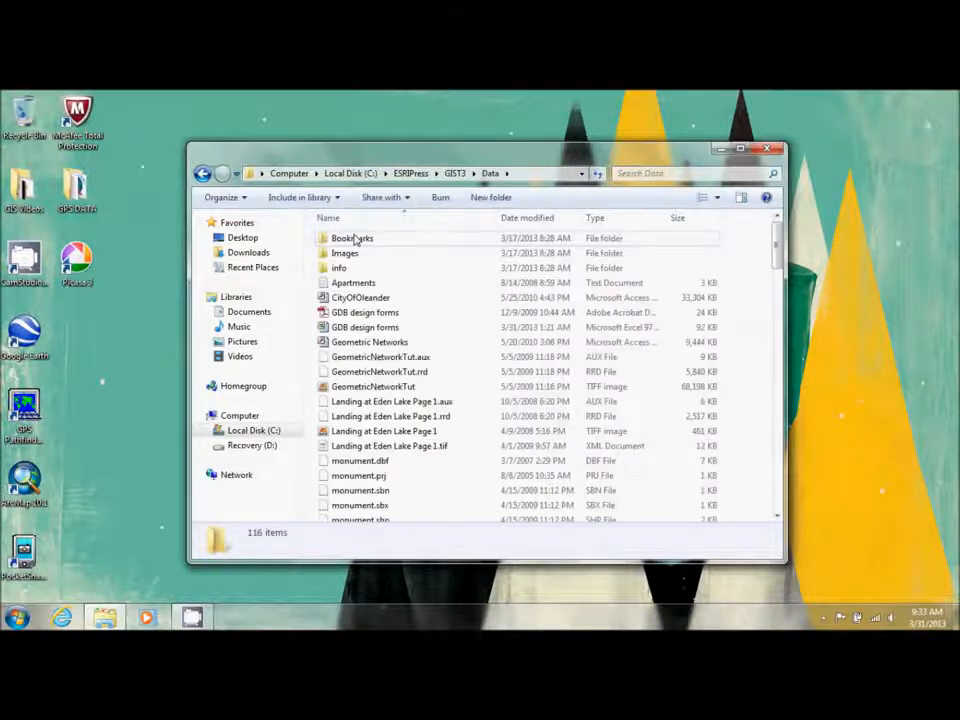
{"action": "left_click", "coordinate": [368, 330]}
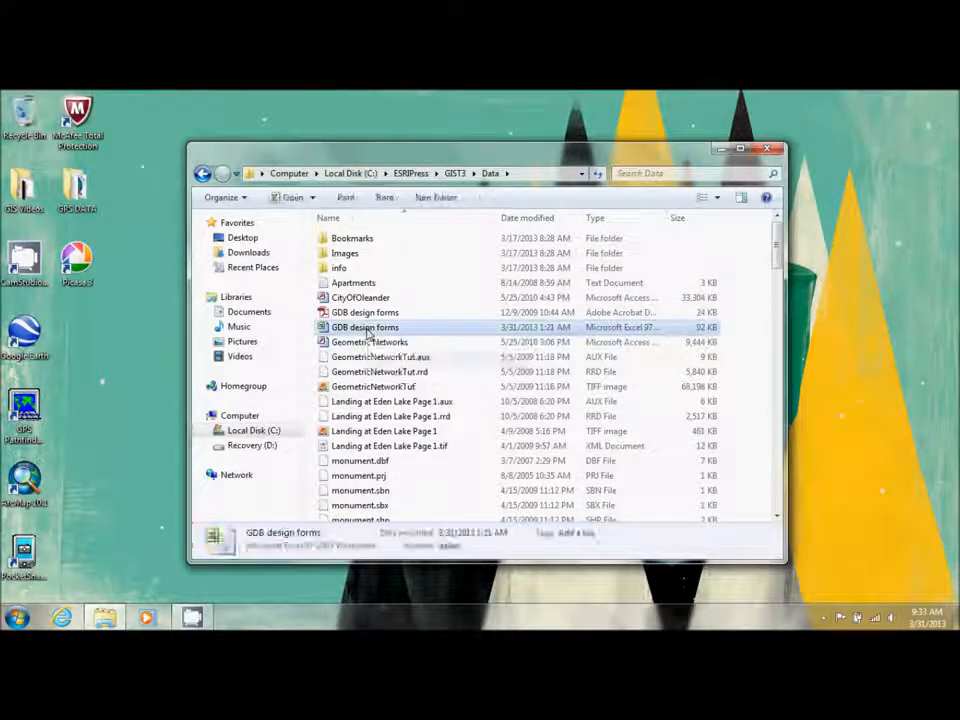
{"action": "double_click", "coordinate": [366, 329]}
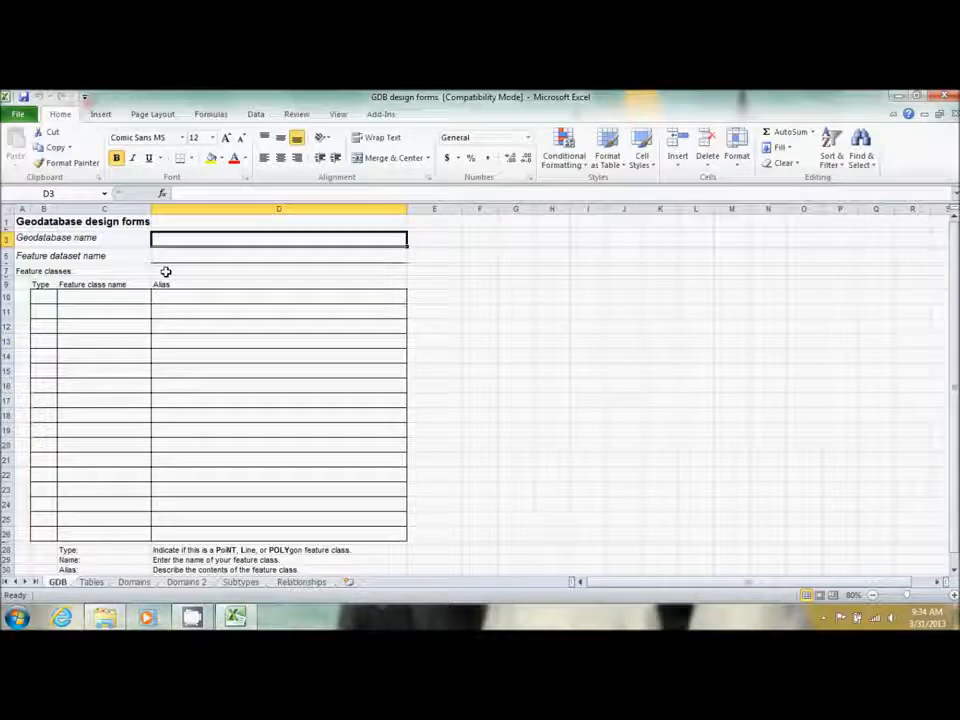
Enter Land Records as the geodatabase name in cell D3
{"action": "type", "text": "Land "}
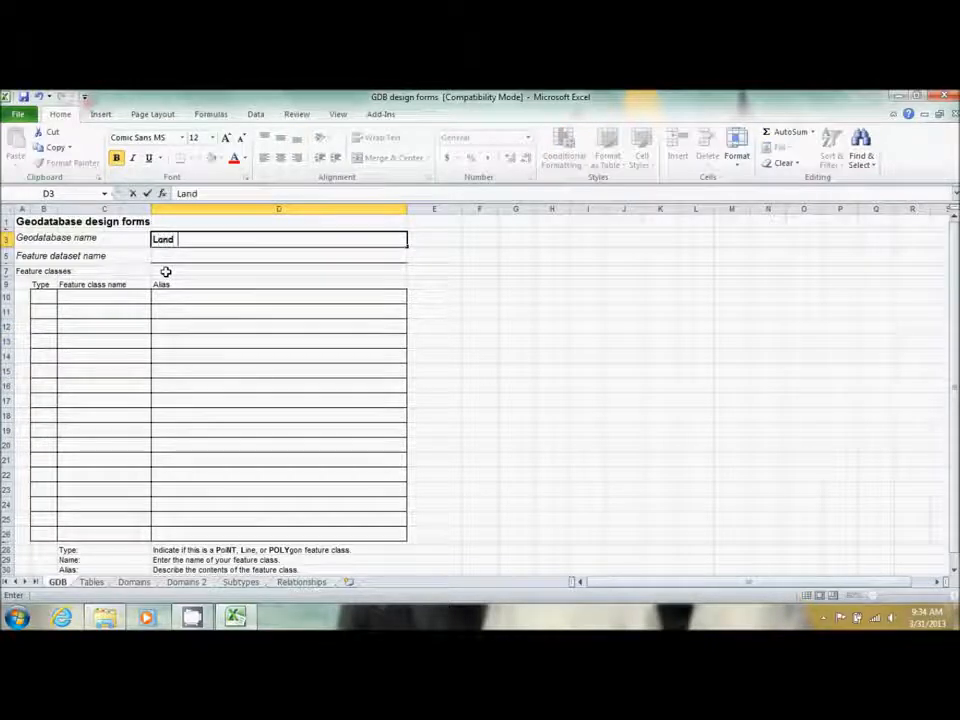
{"action": "type", "text": "Records"}
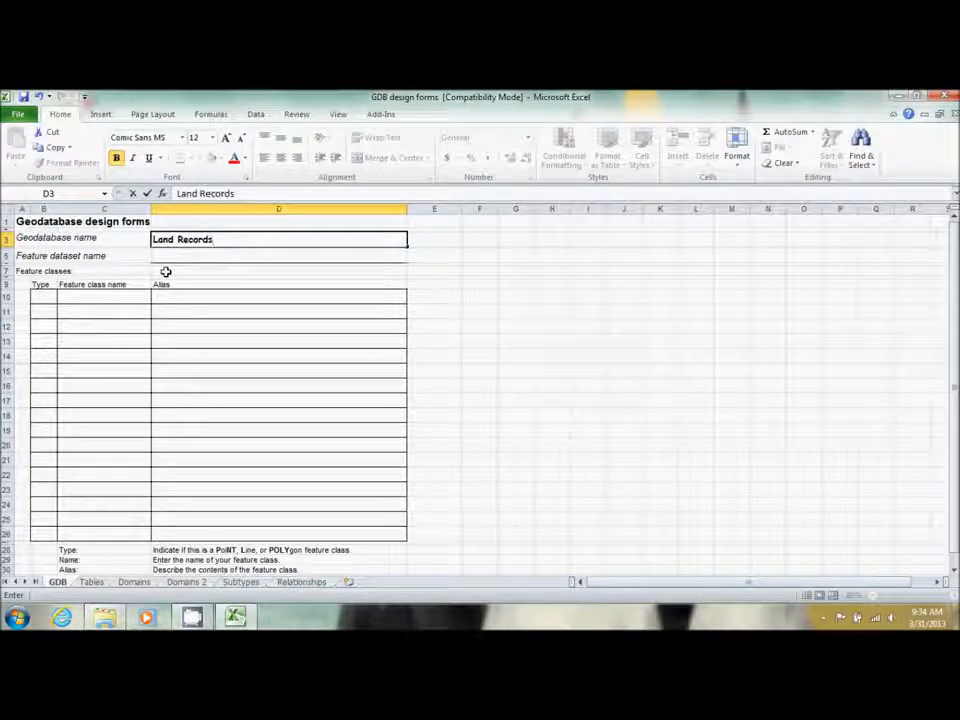
{"action": "key", "text": "Return"}
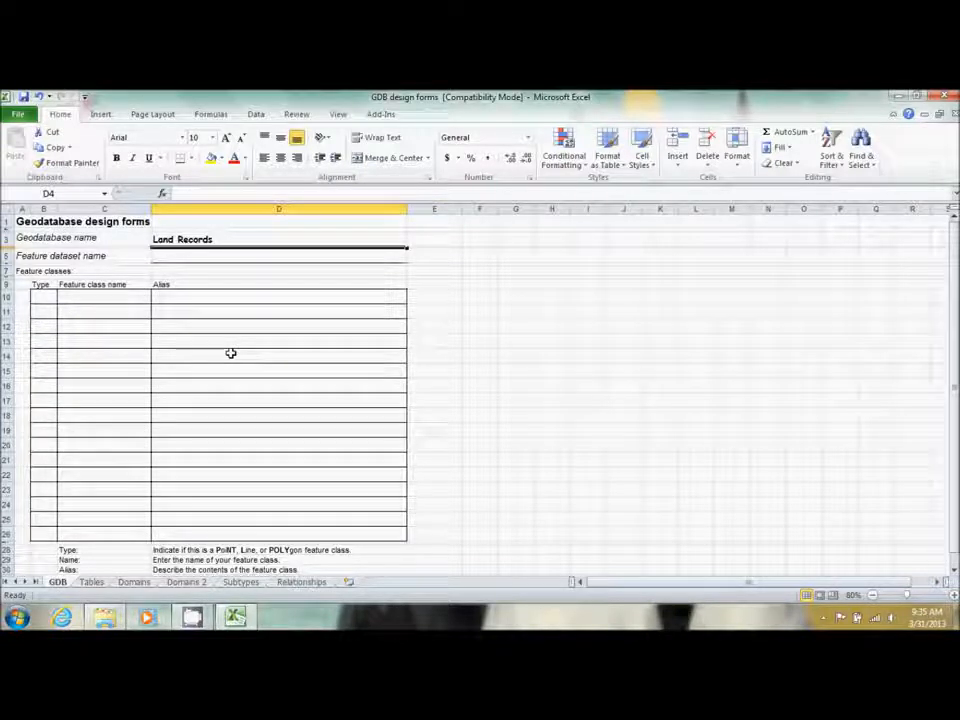
List a POLY feature class named Parcels with alias Property Ownership in row 10, then go to the Tables sheet
{"action": "left_click", "coordinate": [46, 300]}
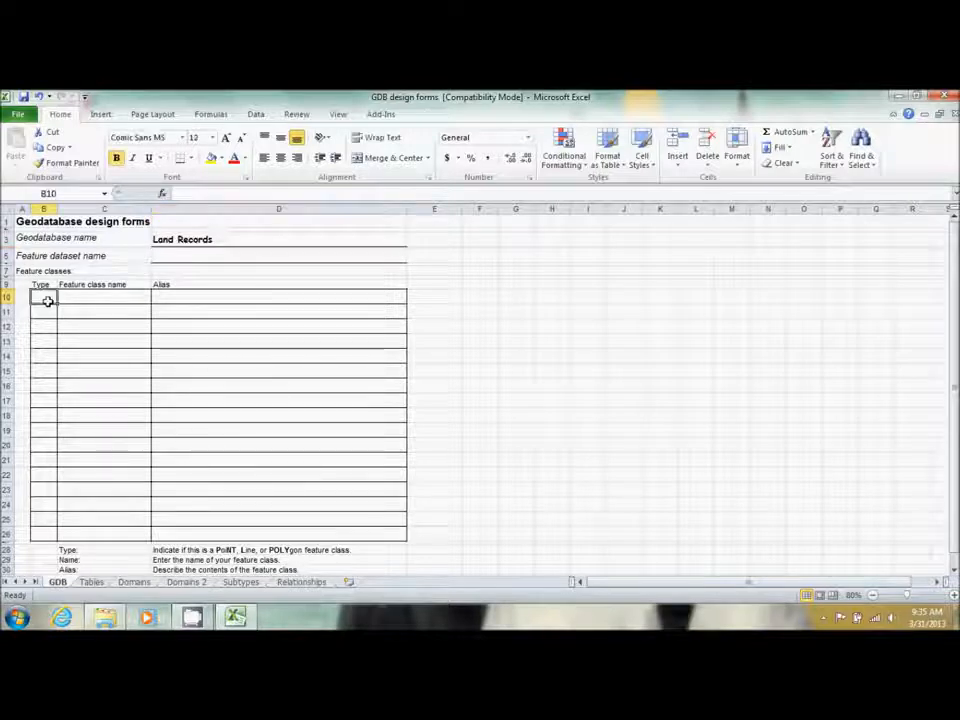
{"action": "type", "text": "Pol"}
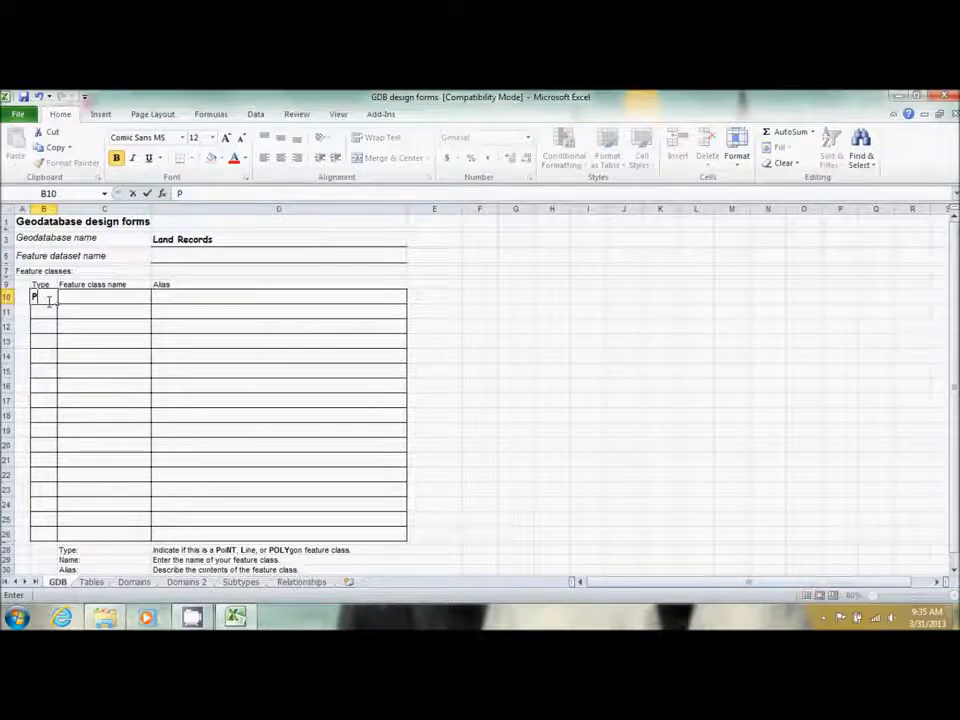
{"action": "key", "text": "BackSpace"}
{"action": "key", "text": "BackSpace"}
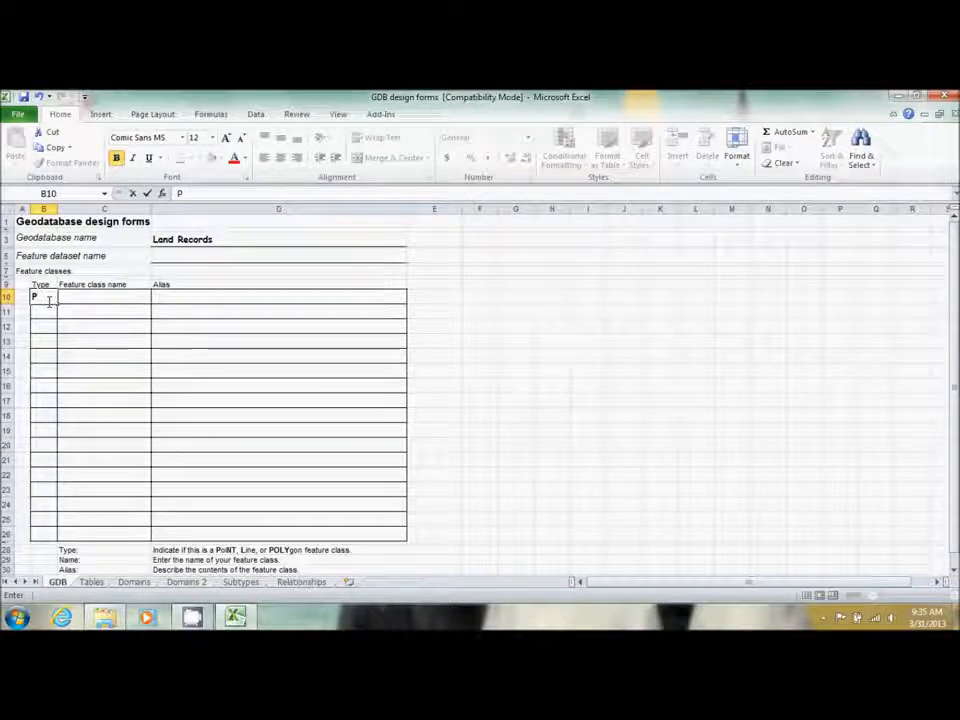
{"action": "type", "text": "OLY"}
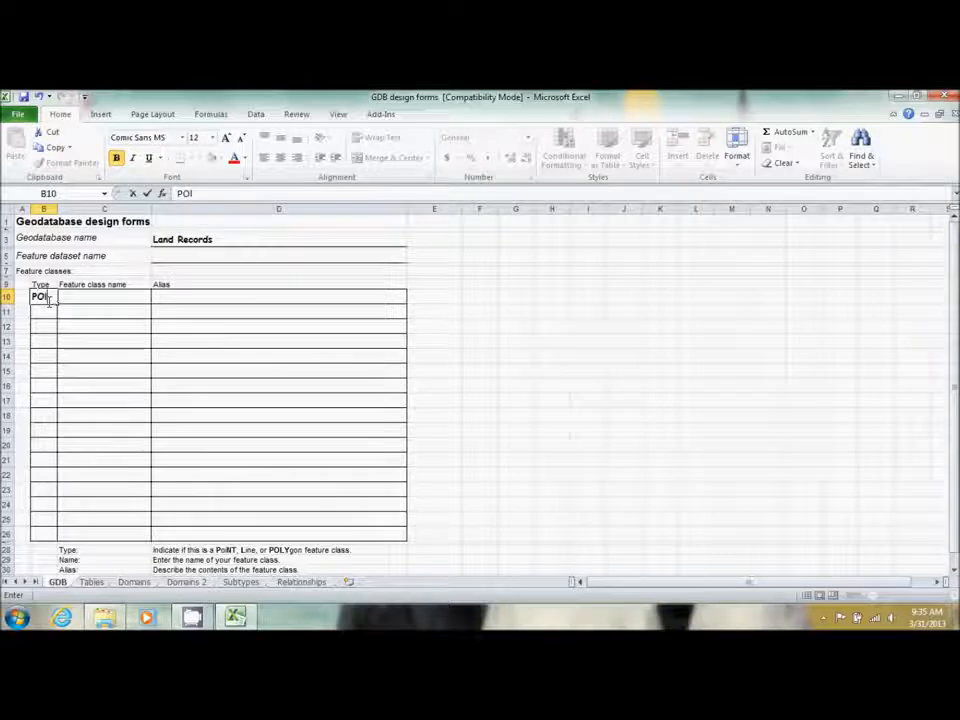
{"action": "key", "text": "Tab"}
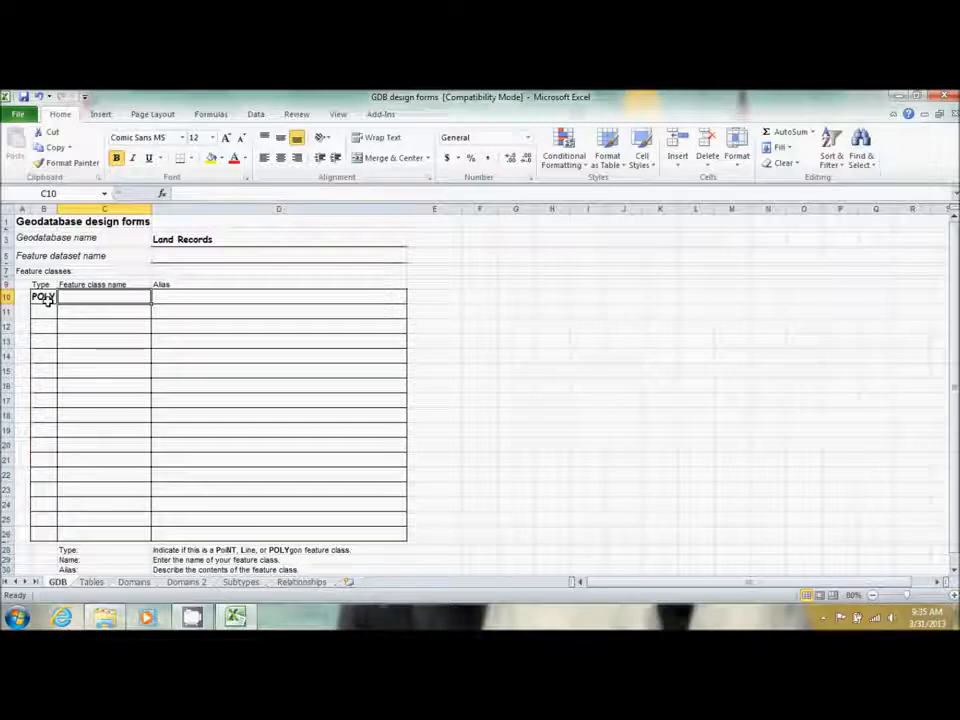
{"action": "type", "text": "P"}
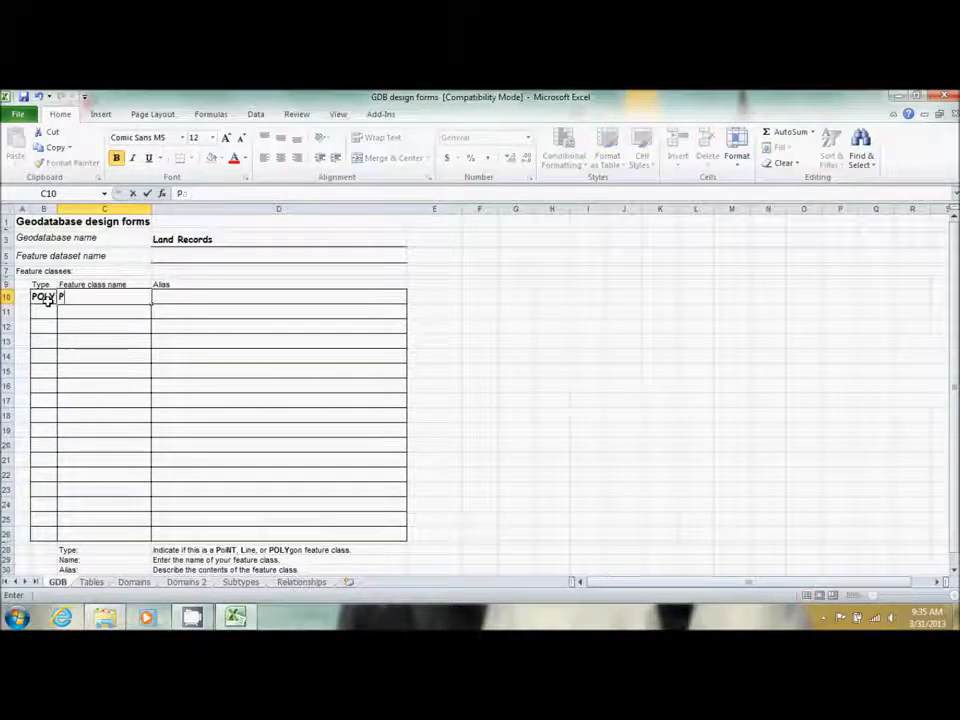
{"action": "type", "text": "arcels"}
{"action": "key", "text": "Tab"}
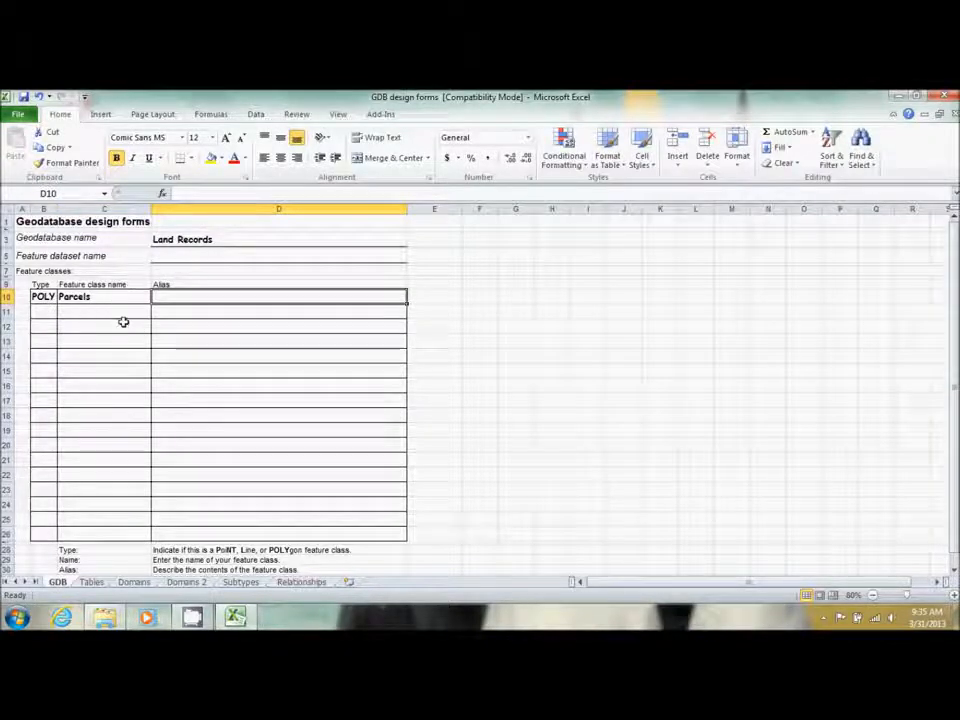
{"action": "type", "text": "Pr"}
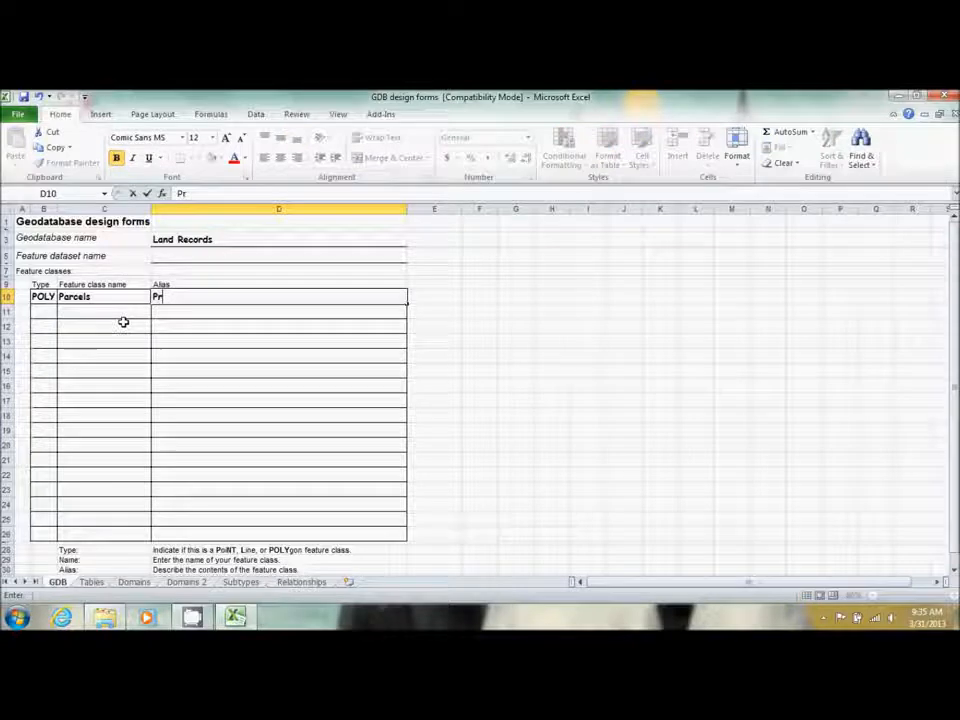
{"action": "type", "text": "operty "}
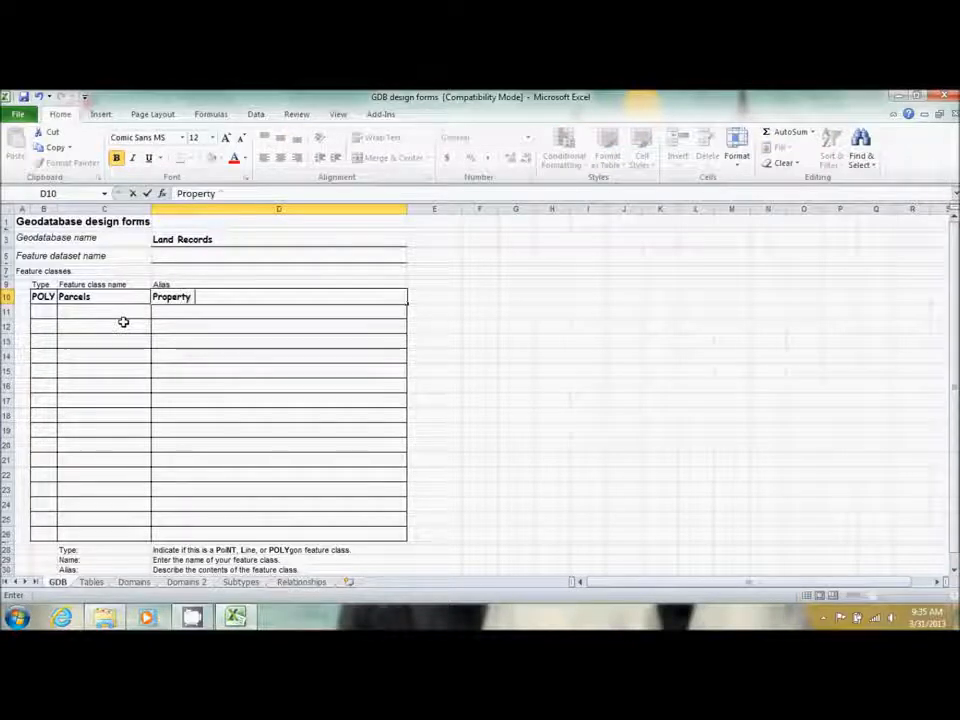
{"action": "type", "text": "Ownership"}
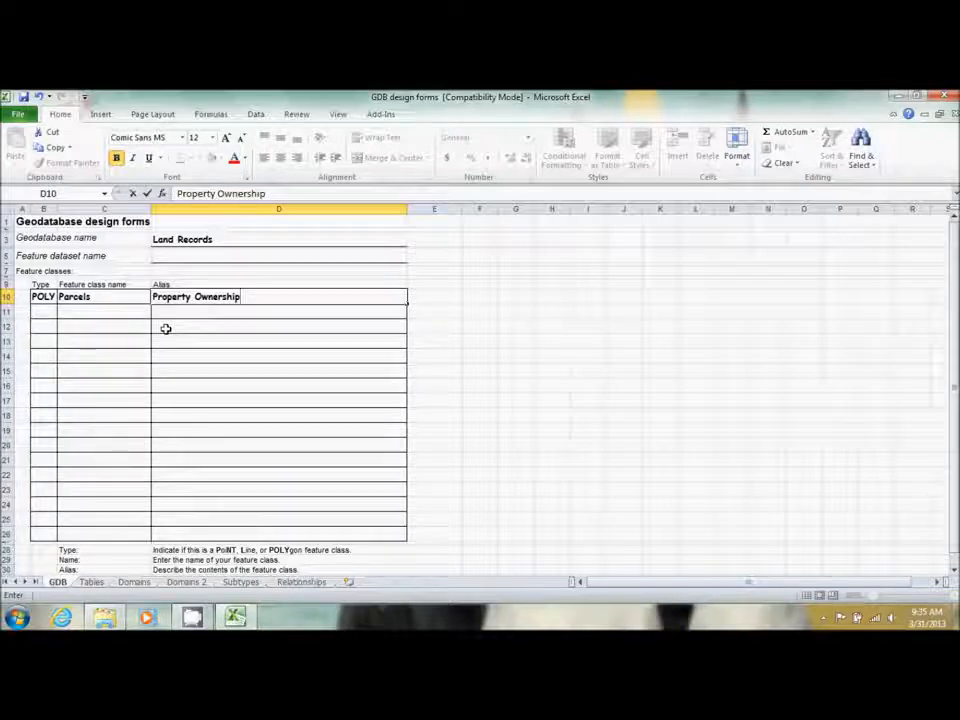
{"action": "left_click", "coordinate": [91, 582]}
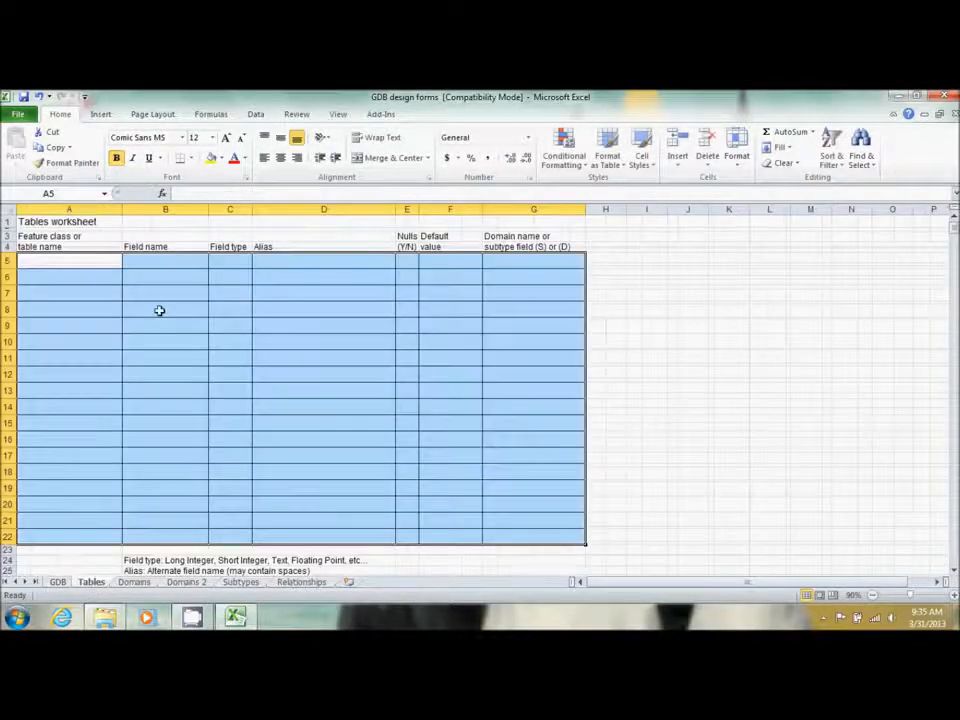
Enter Parcels as the table name in cell A5
{"action": "left_click", "coordinate": [86, 264]}
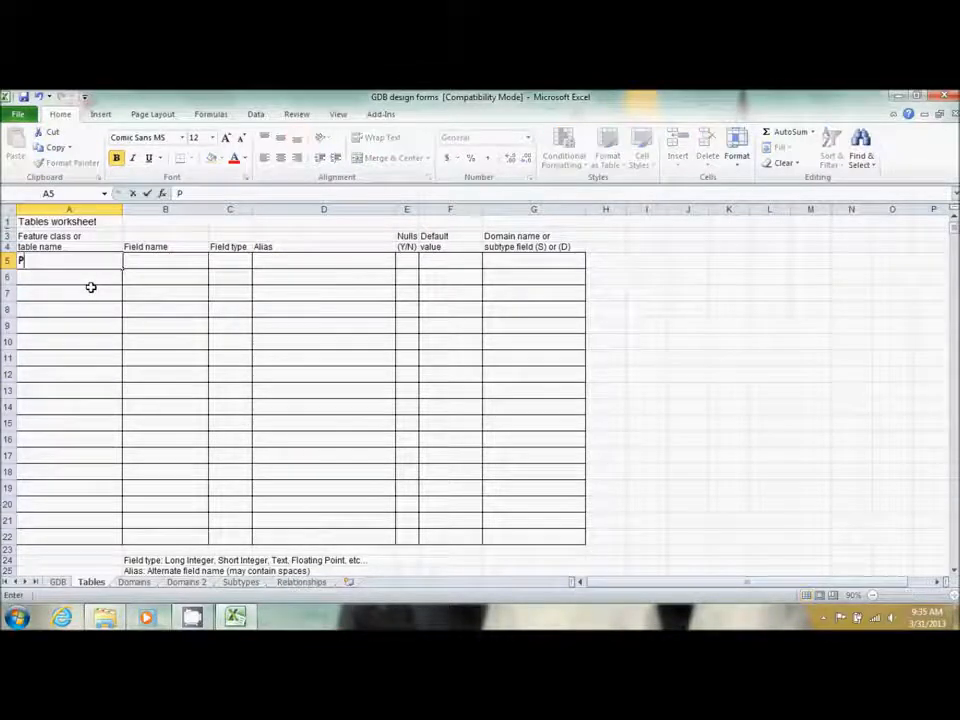
{"action": "type", "text": "Parcels"}
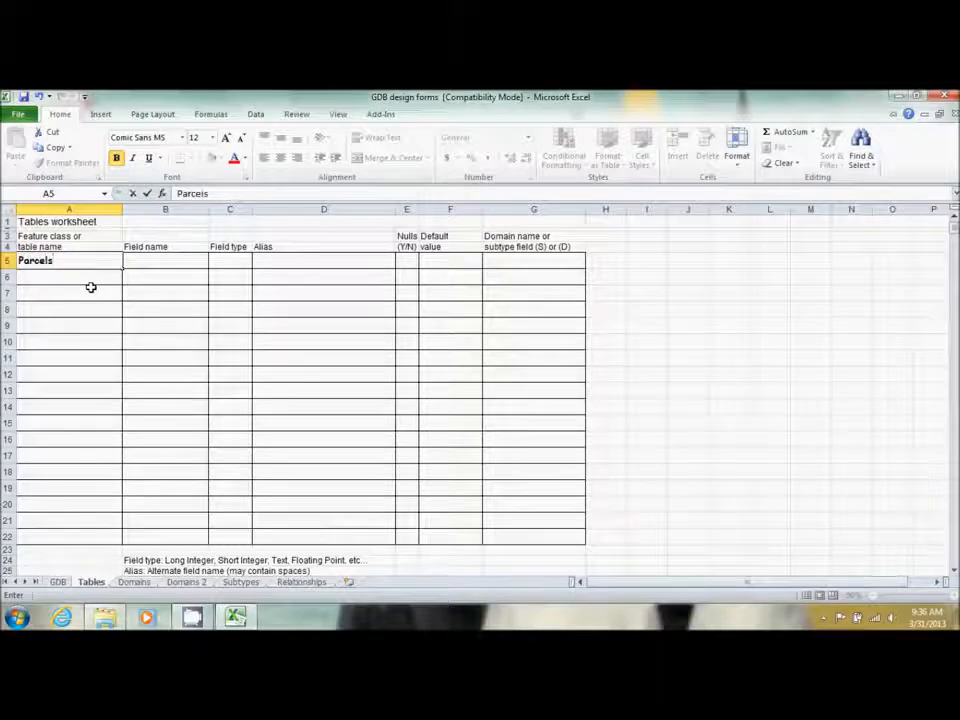
{"action": "key", "text": "Tab"}
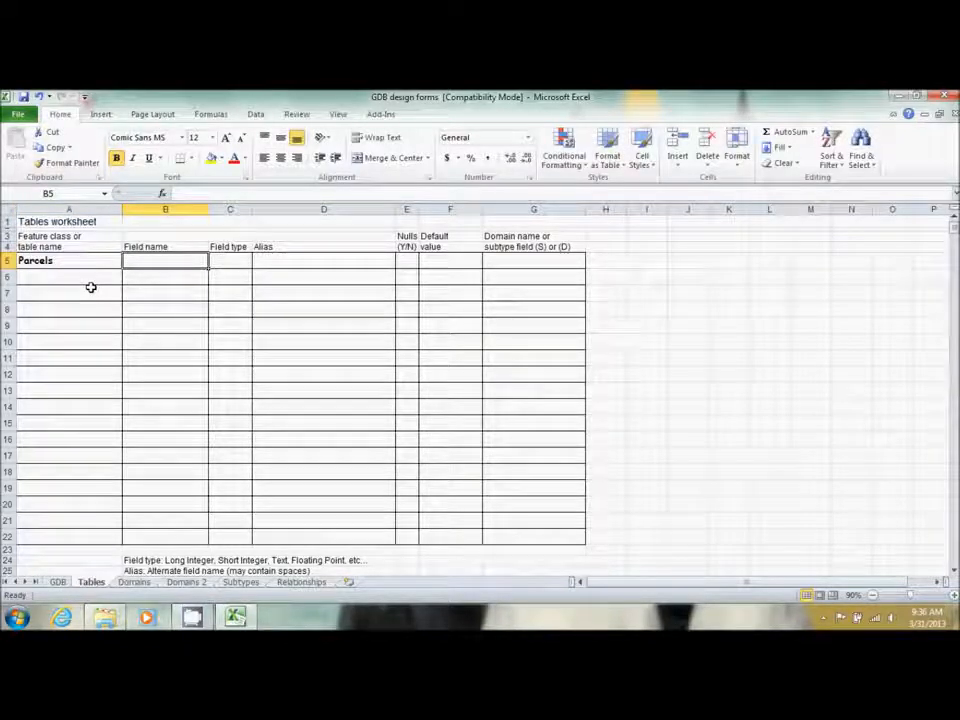
Name the first field SubName in B5, with no space or underscore
{"action": "type", "text": "SubName"}
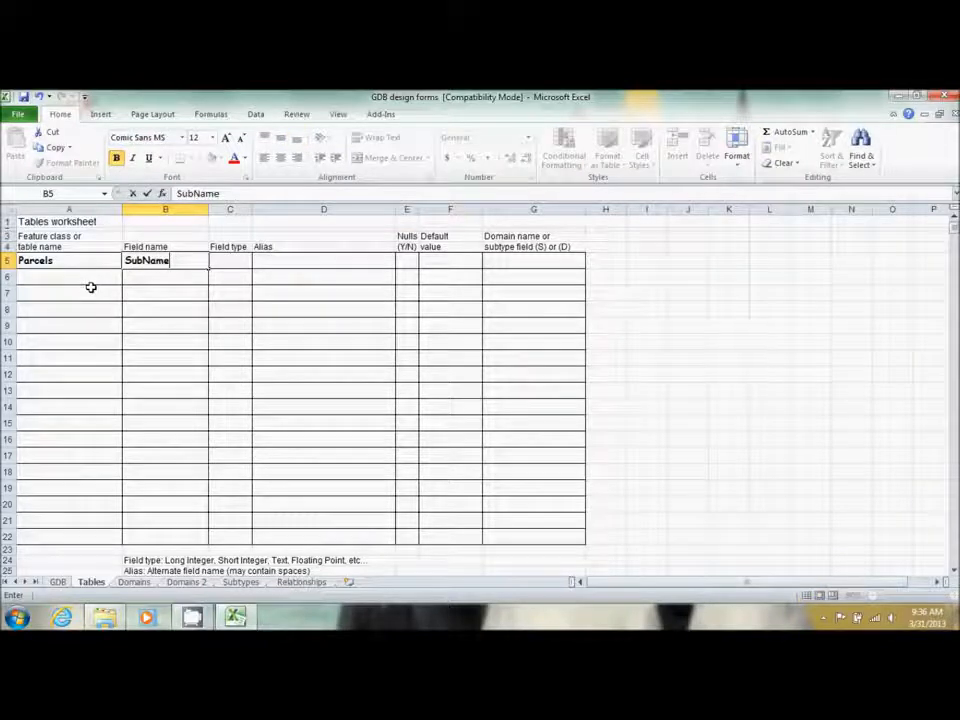
{"action": "left_click", "coordinate": [142, 261]}
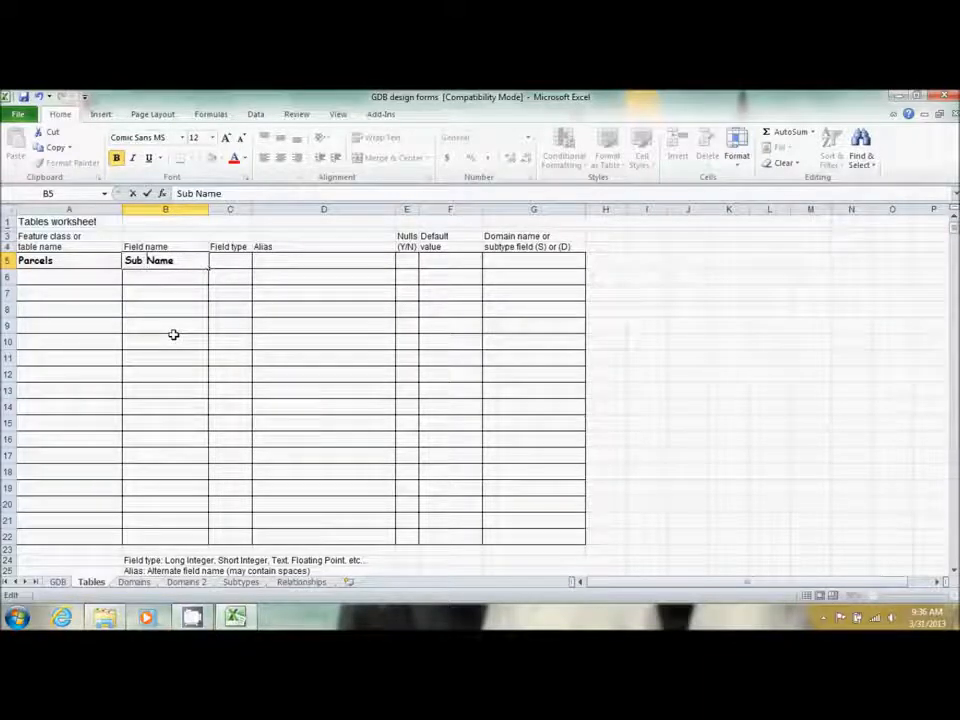
{"action": "left_click", "coordinate": [161, 292]}
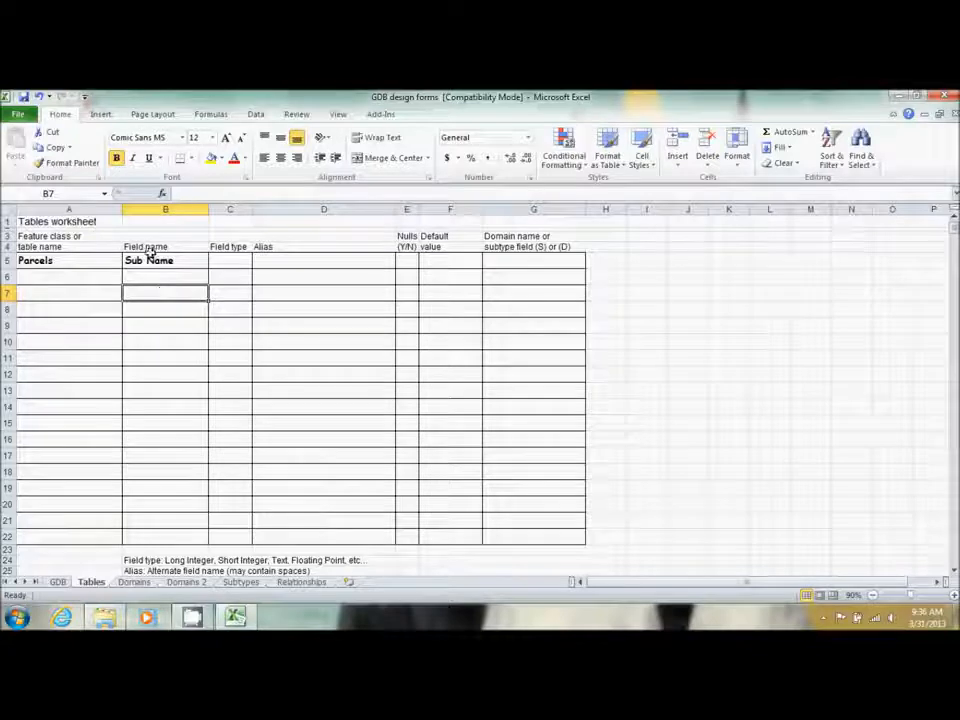
{"action": "double_click", "coordinate": [145, 260]}
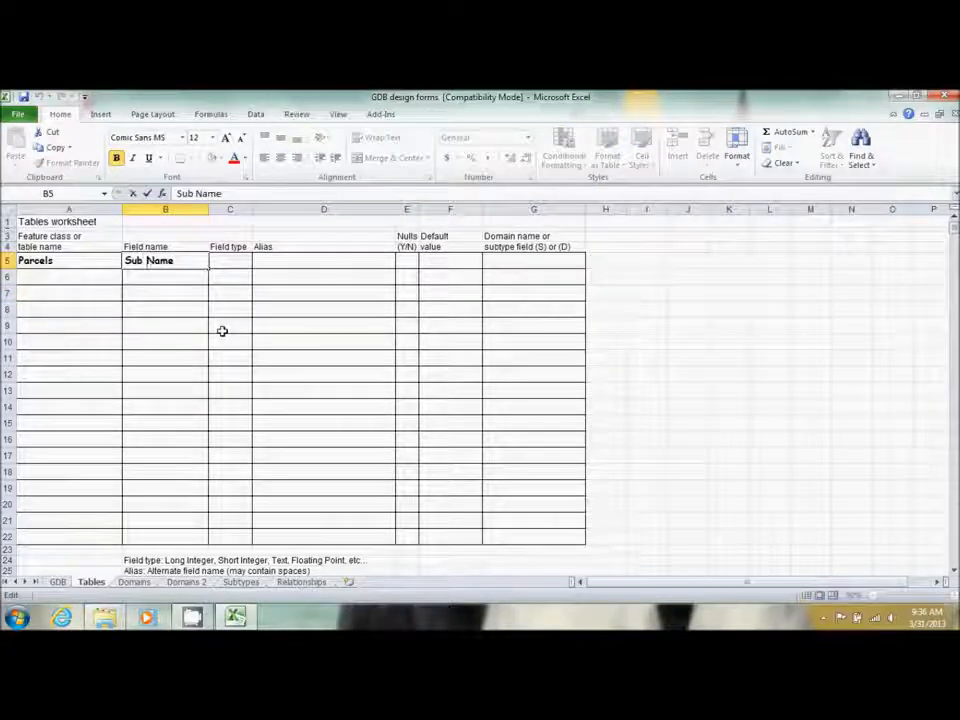
{"action": "key", "text": "BackSpace"}
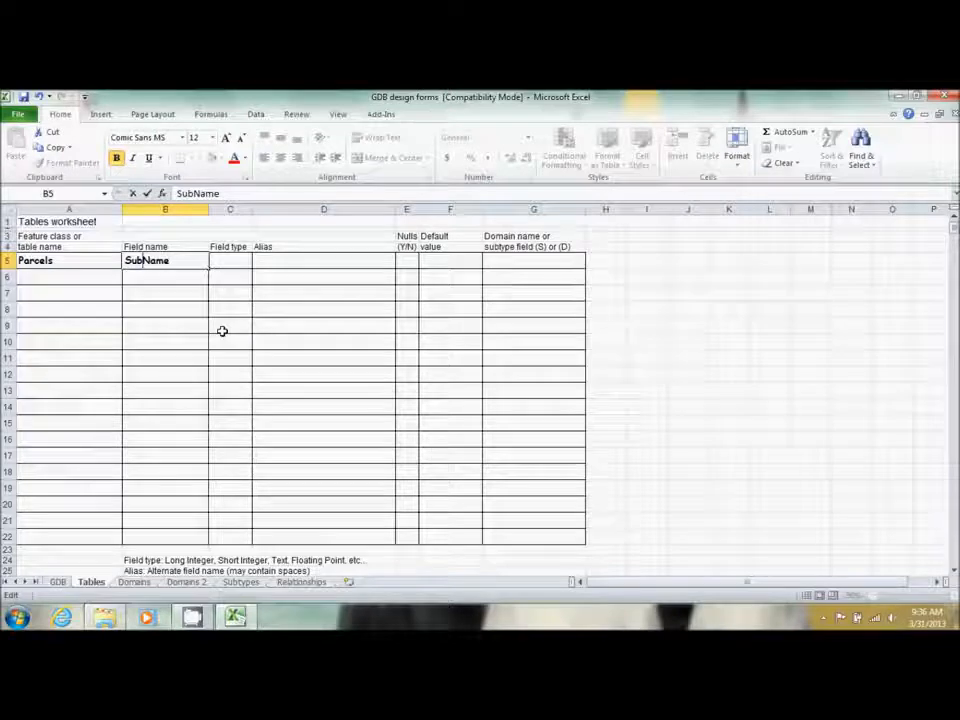
{"action": "type", "text": "_"}
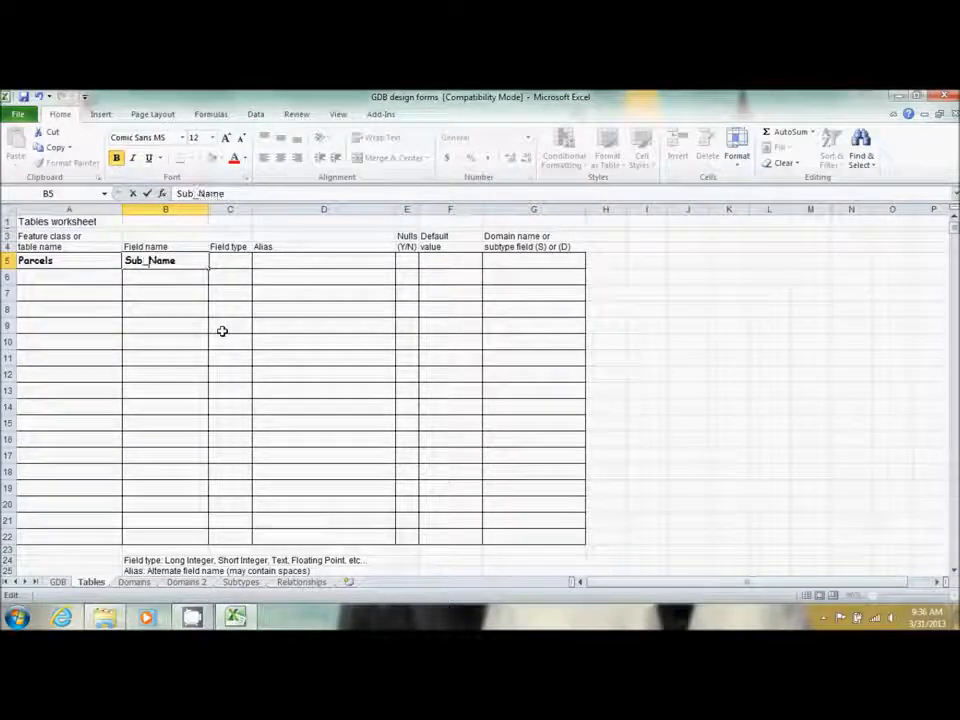
{"action": "key", "text": "BackSpace"}
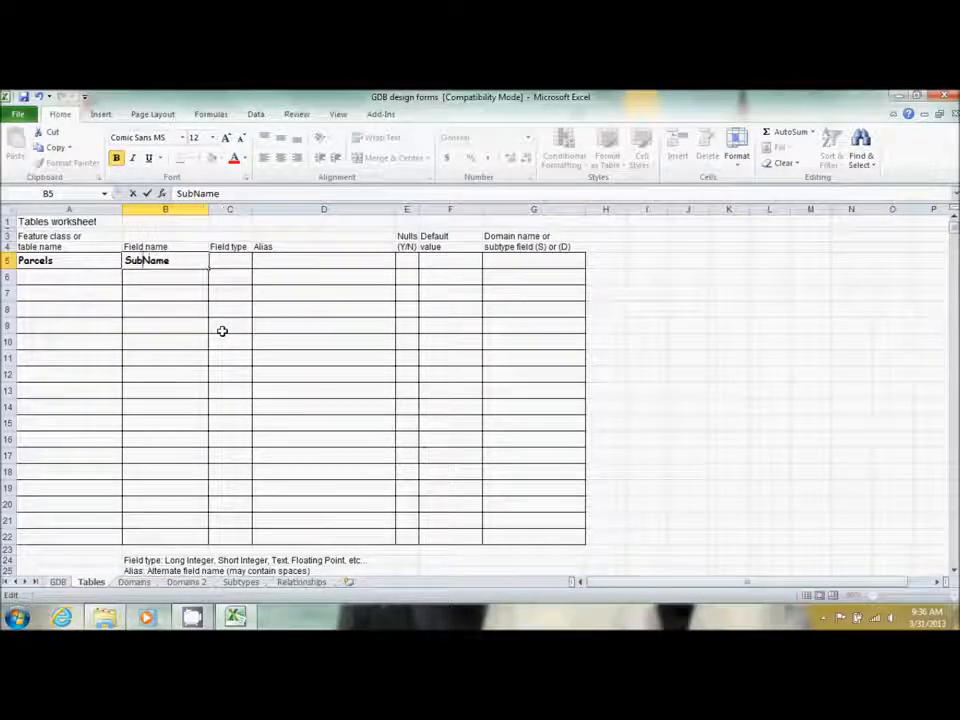
{"action": "key", "text": "End"}
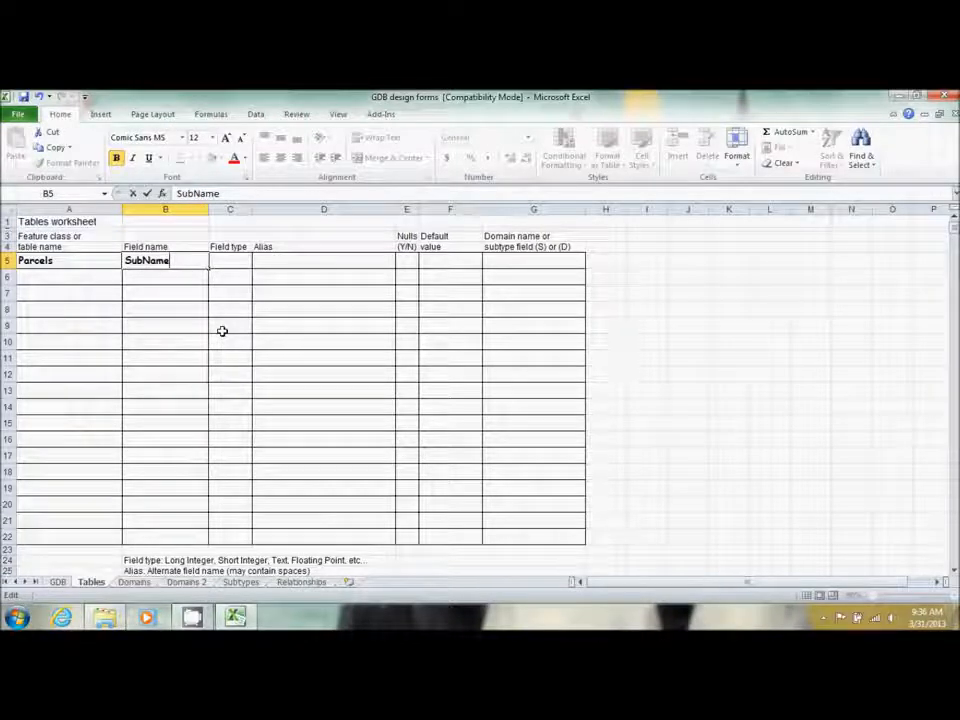
{"action": "key", "text": "Tab"}
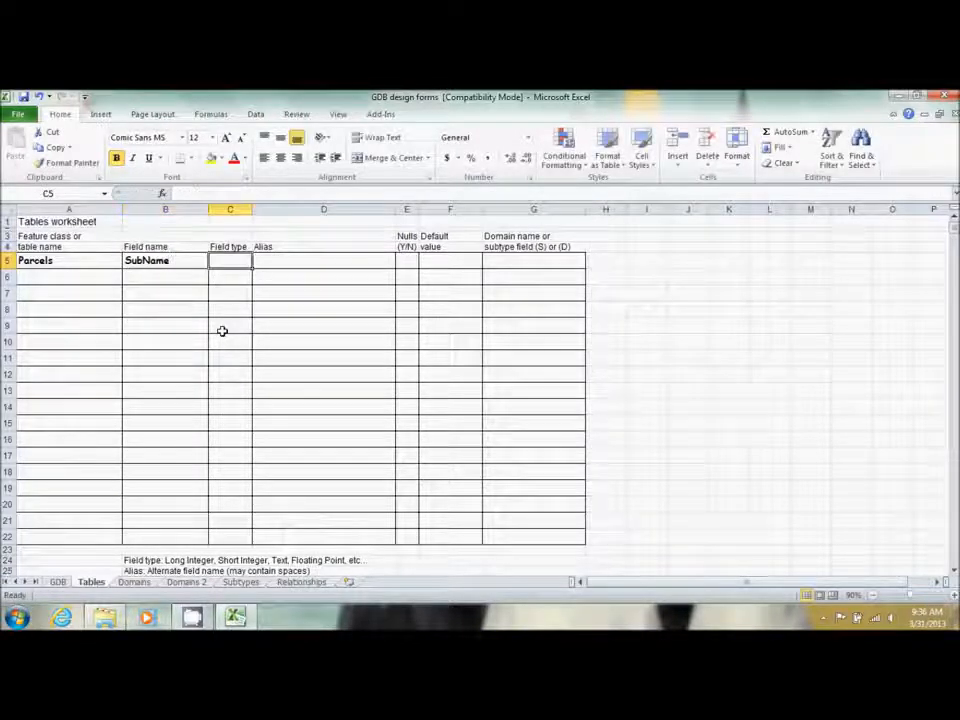
Set SubName's type to Text and add a Blk field of type Text
{"action": "type", "text": "Text"}
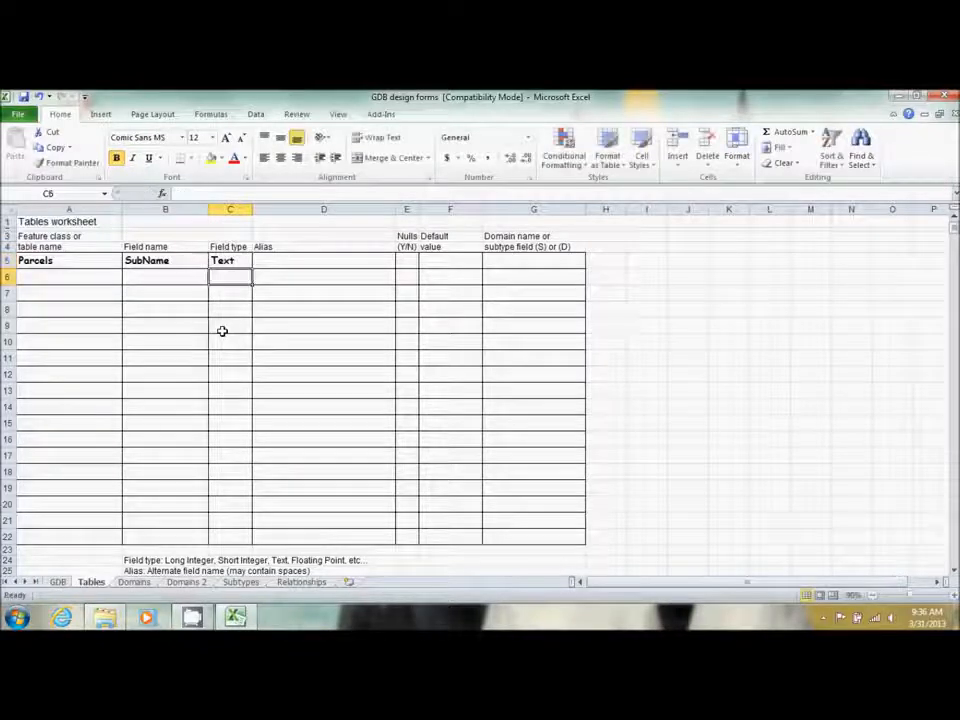
{"action": "key", "text": "Return"}
{"action": "key", "text": "Tab"}
{"action": "type", "text": "Blk"}
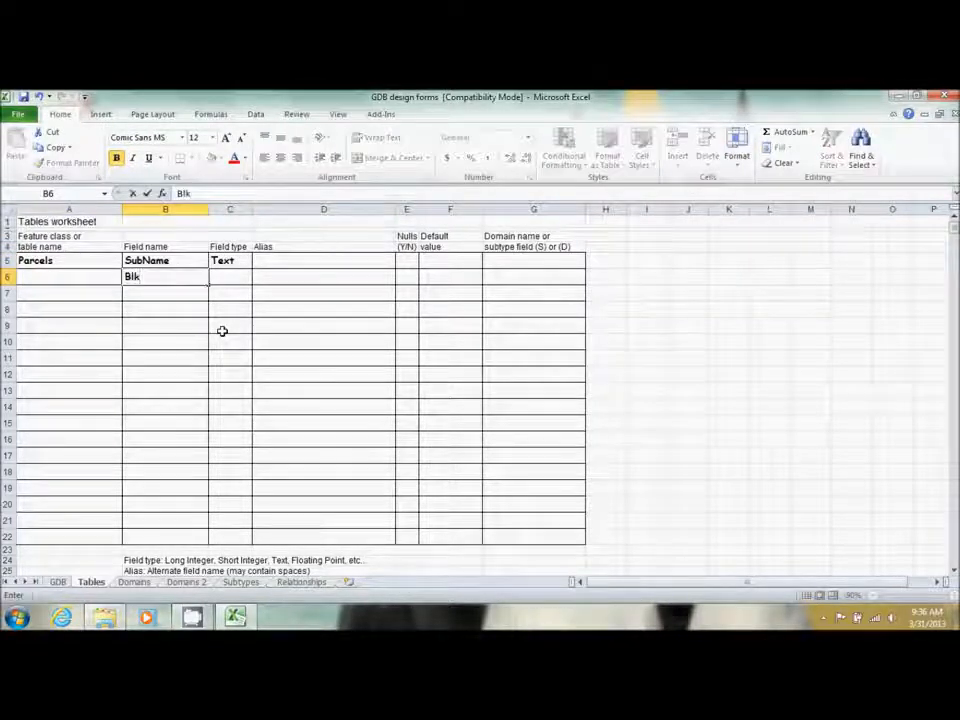
{"action": "key", "text": "Tab"}
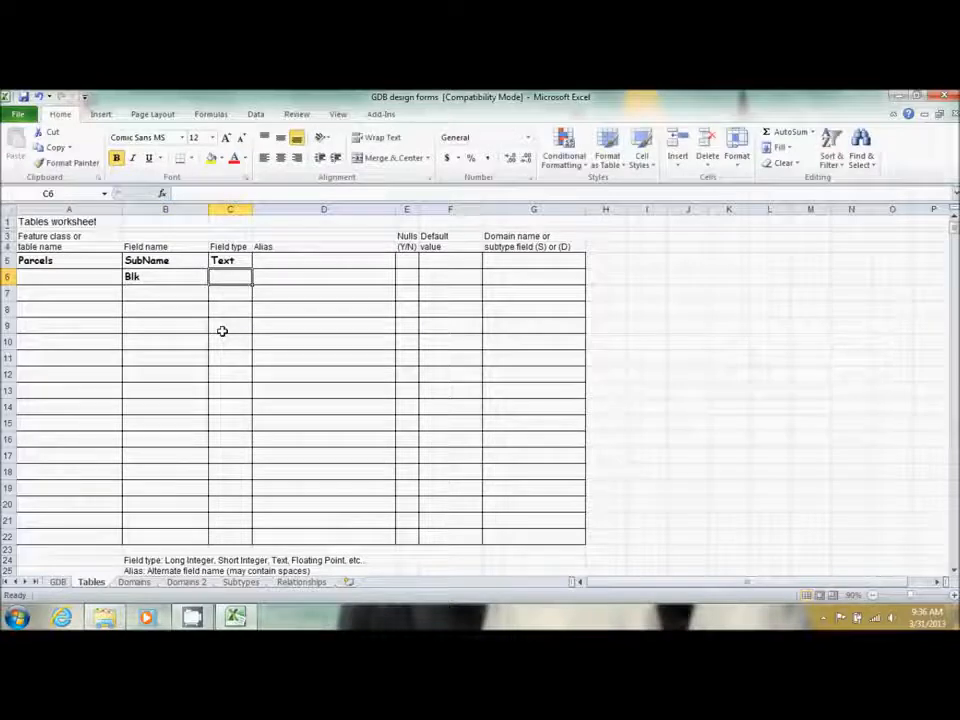
{"action": "type", "text": "Text"}
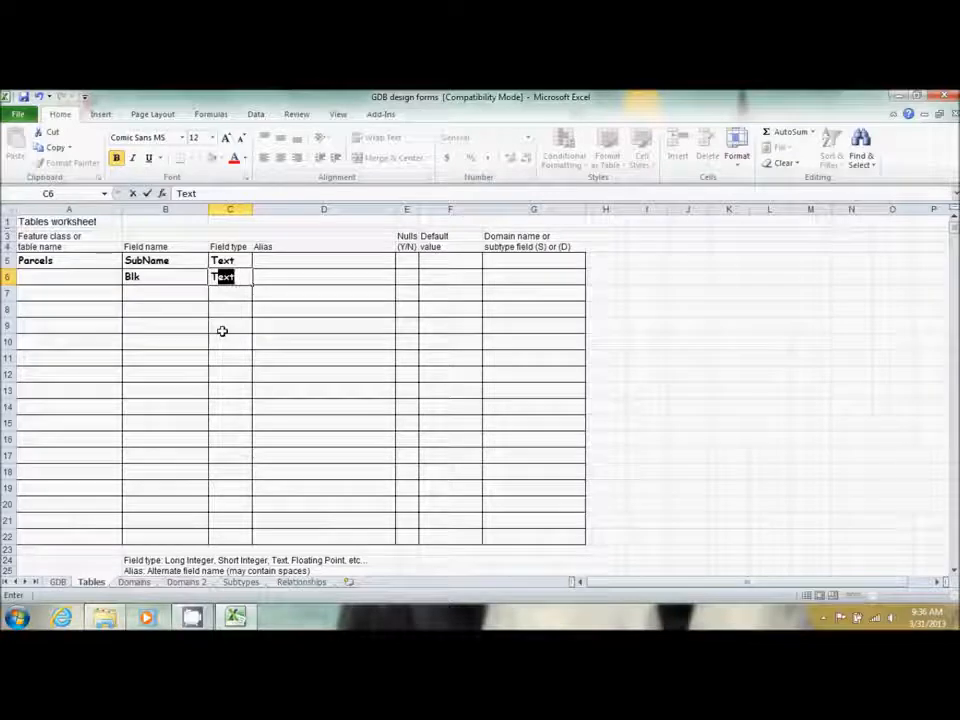
{"action": "key", "text": "Return"}
Add a LotNo field of type Text in row 7
{"action": "key", "text": "Left"}
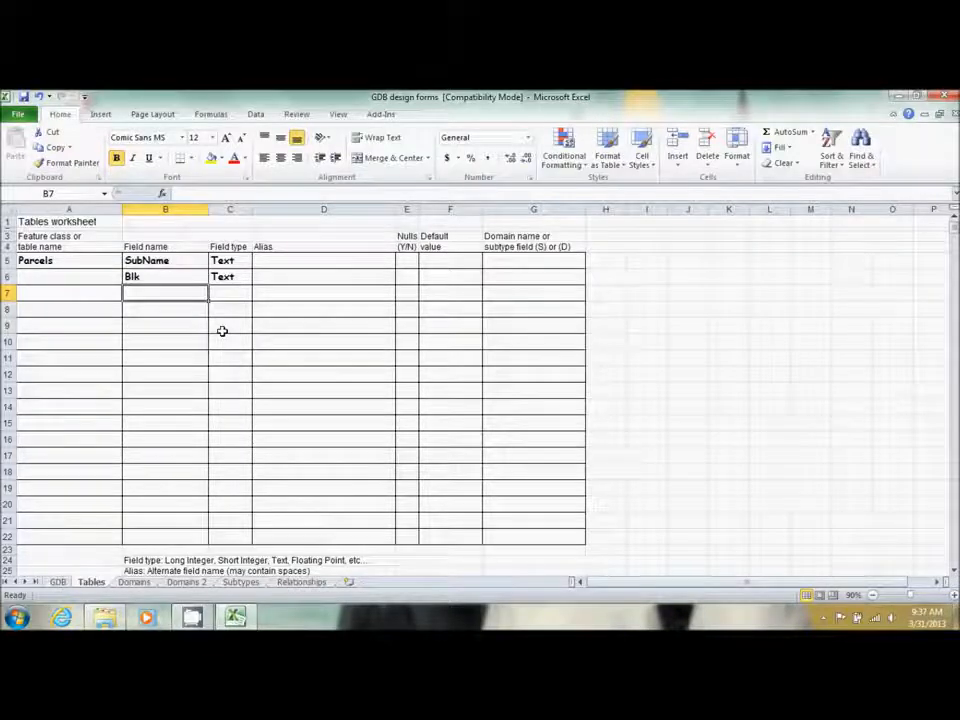
{"action": "type", "text": "LotNo"}
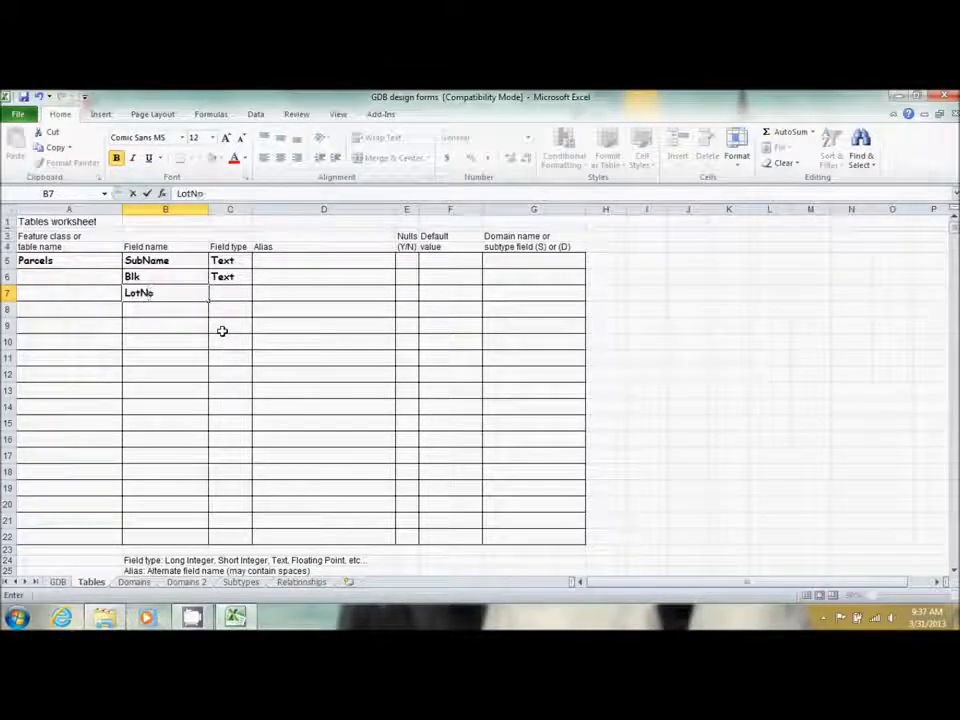
{"action": "key", "text": "Tab"}
{"action": "type", "text": "T"}
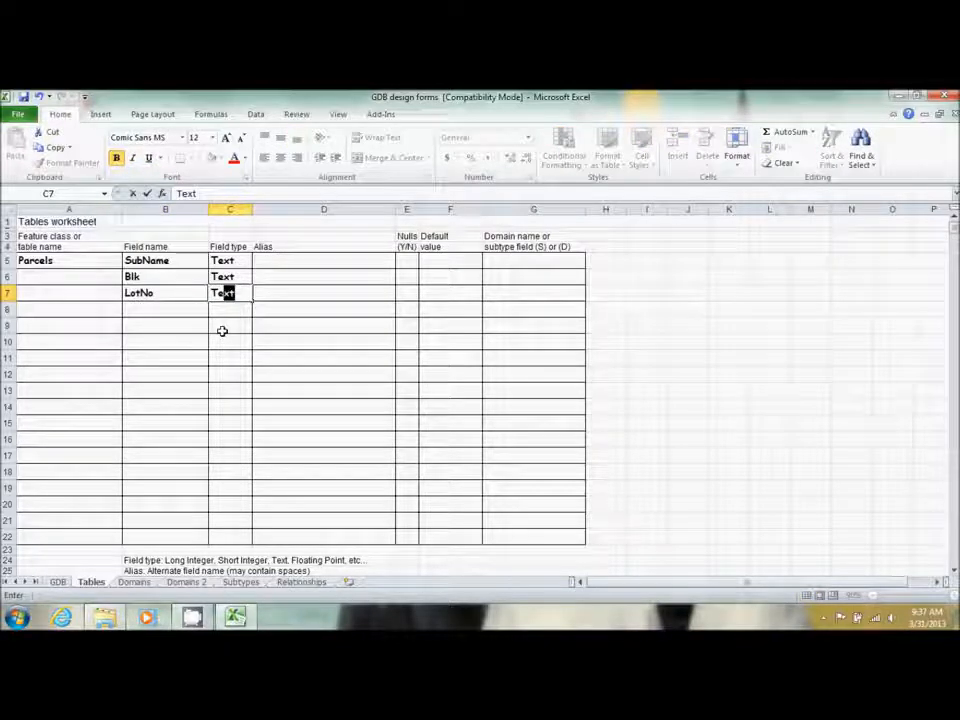
{"action": "key", "text": "Return"}
{"action": "key", "text": "Tab"}
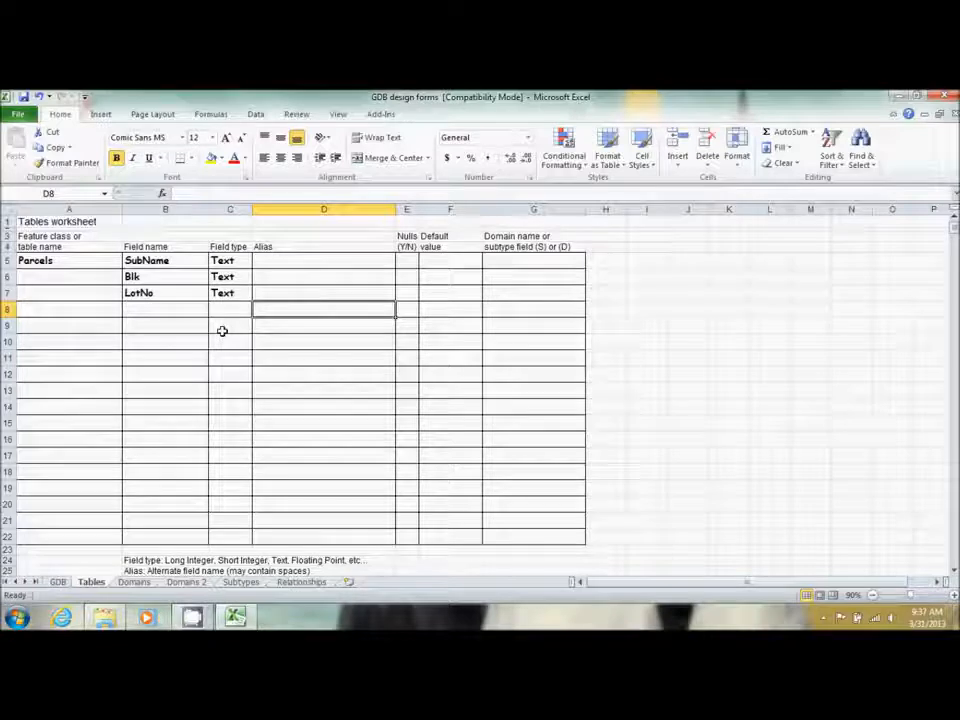
{"action": "key", "text": "Up"}
{"action": "key", "text": "Up"}
{"action": "key", "text": "Up"}
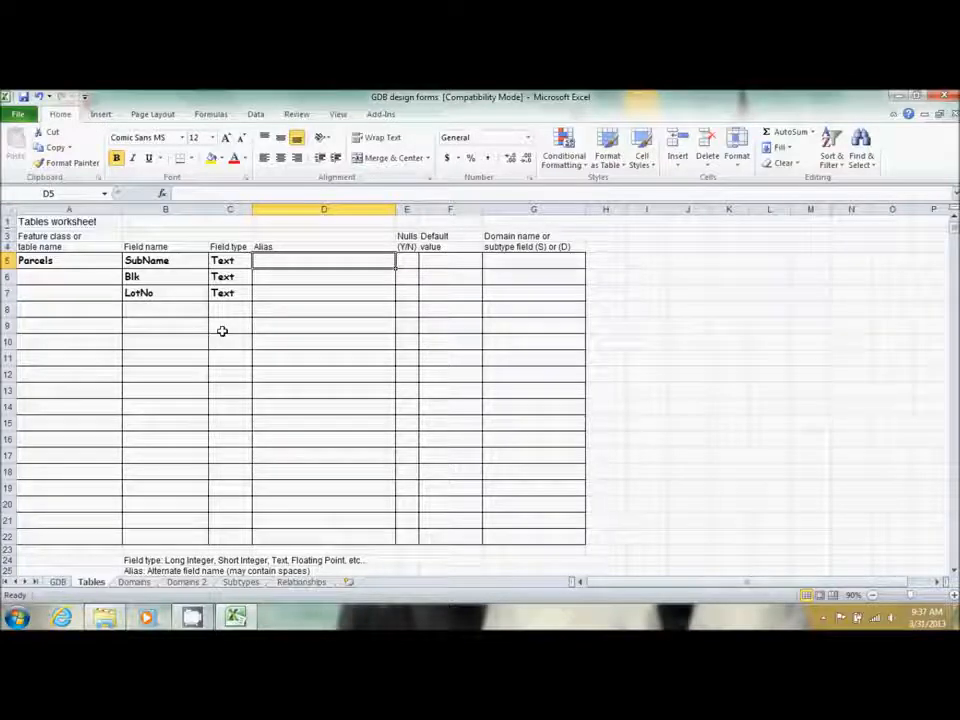
Enter the aliases Subdivision Name, Block Designation and Lot Number in D5–D7
{"action": "type", "text": "S"}
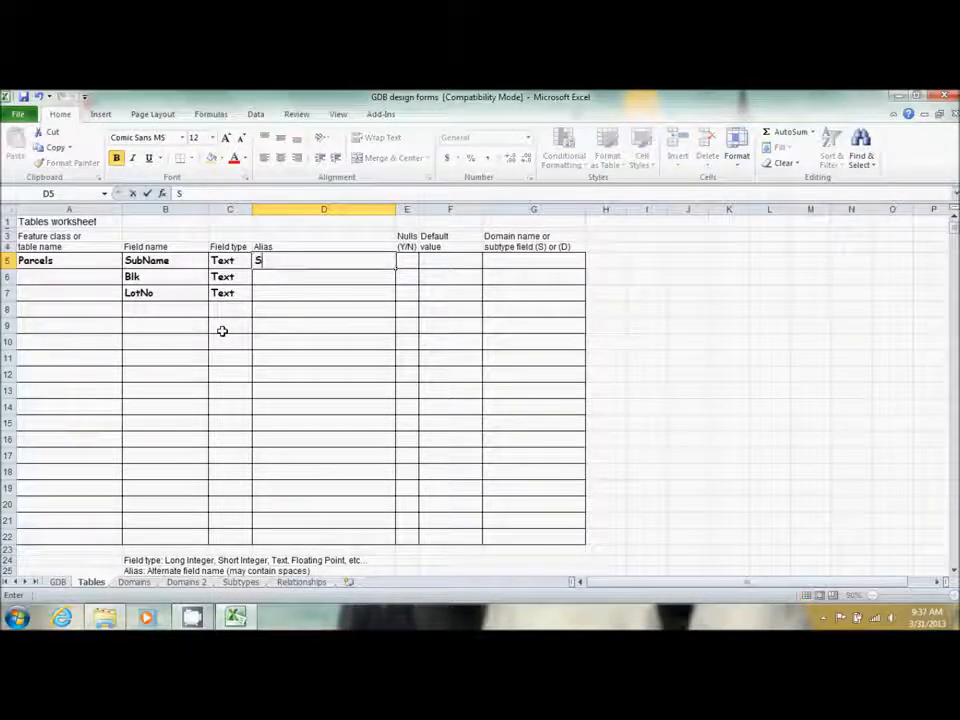
{"action": "type", "text": "ubdivis"}
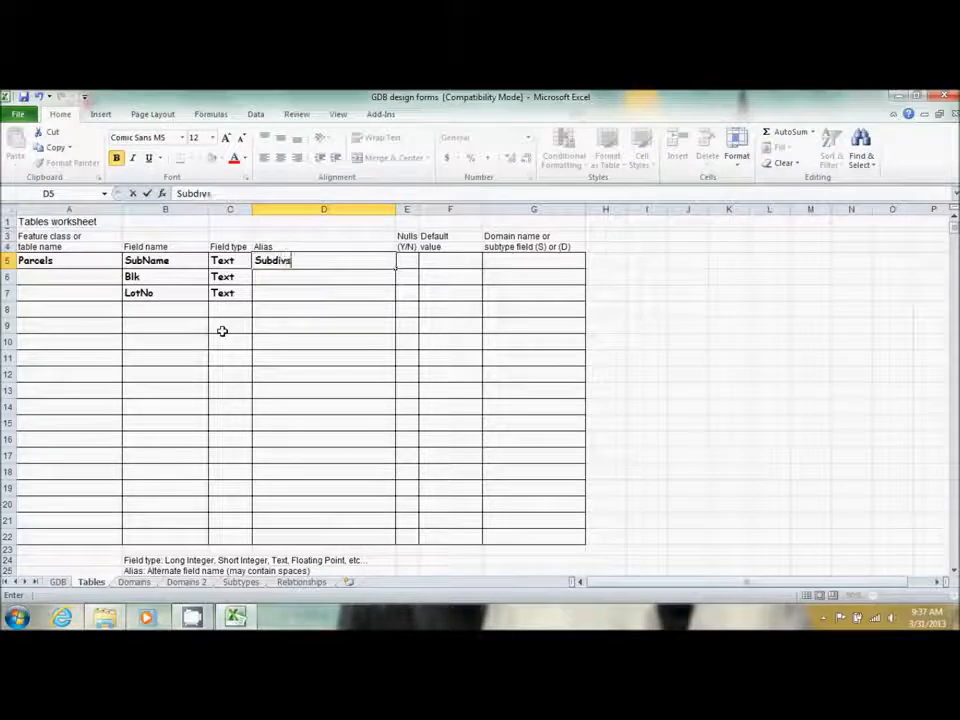
{"action": "type", "text": "ion Name"}
{"action": "key", "text": "Return"}
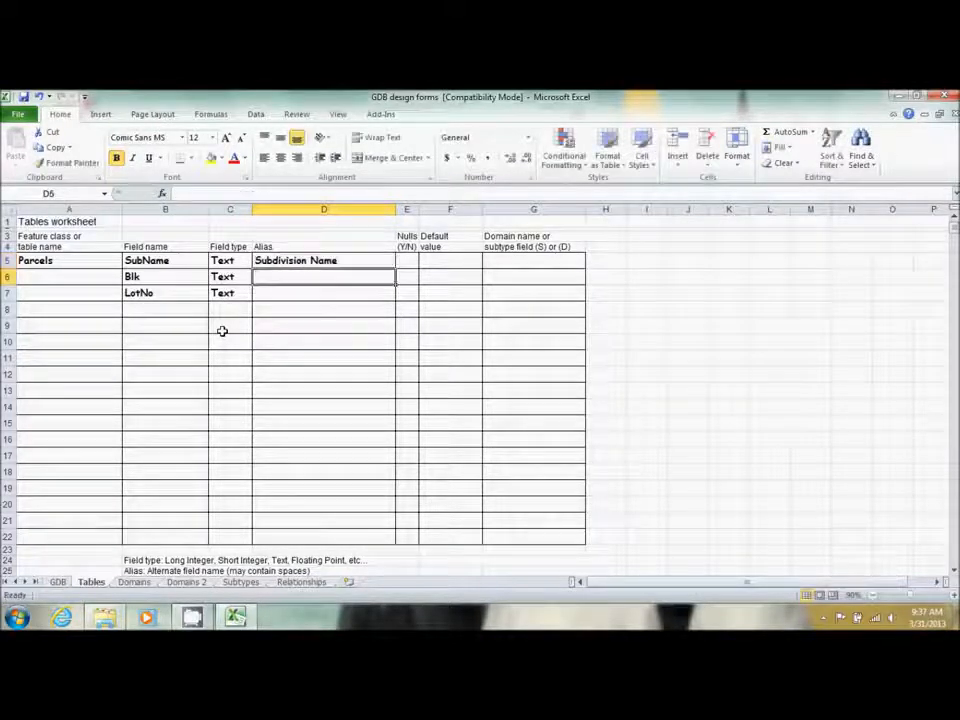
{"action": "type", "text": "Block De"}
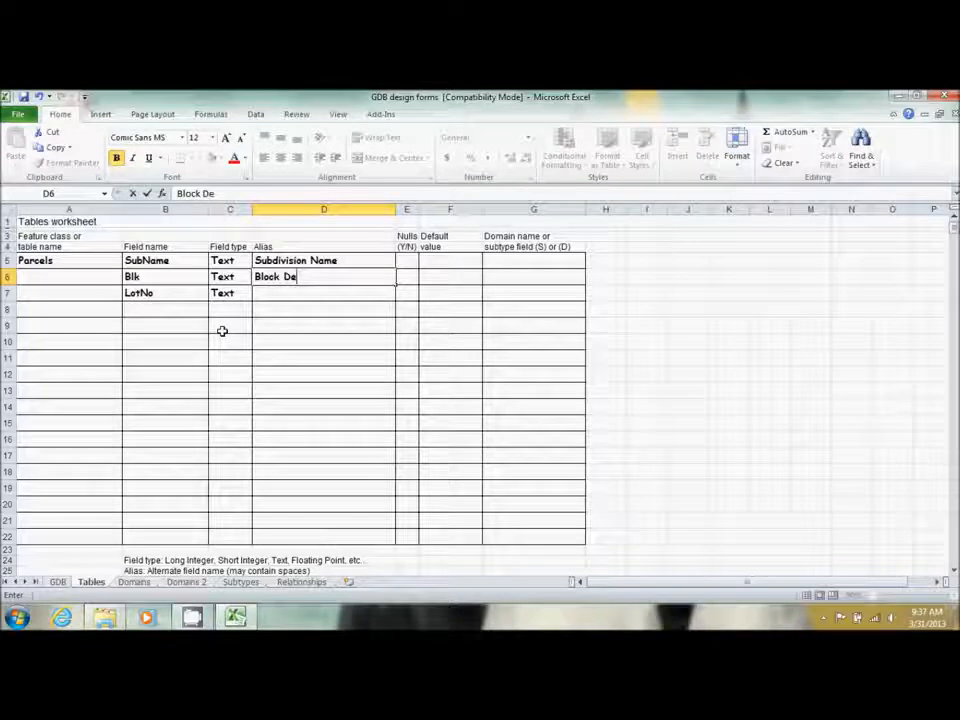
{"action": "type", "text": "signation"}
{"action": "key", "text": "Return"}
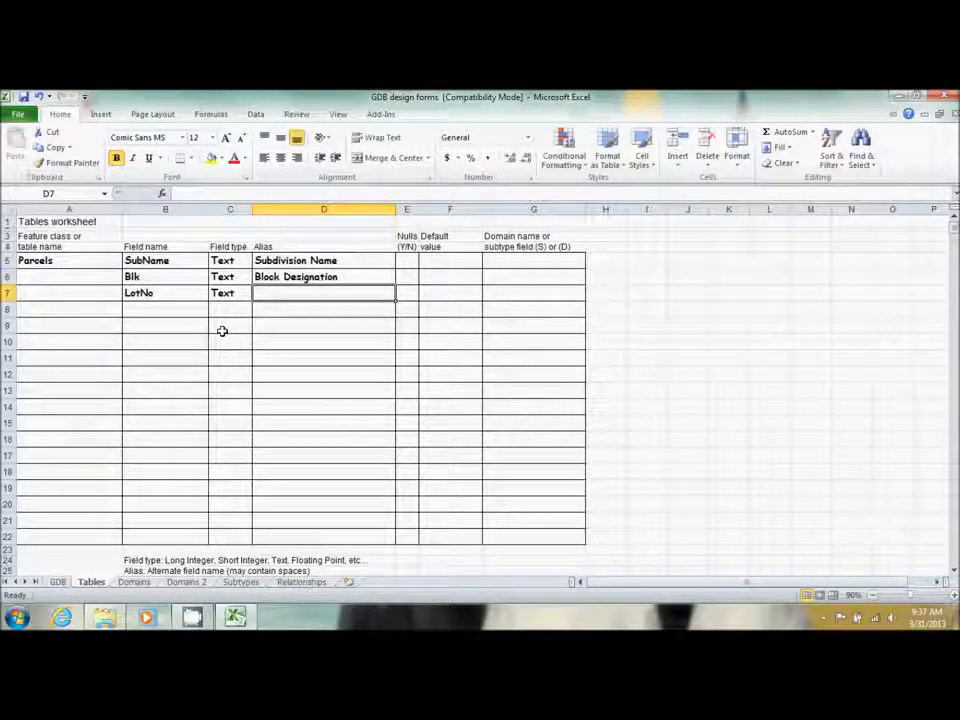
{"action": "type", "text": "L"}
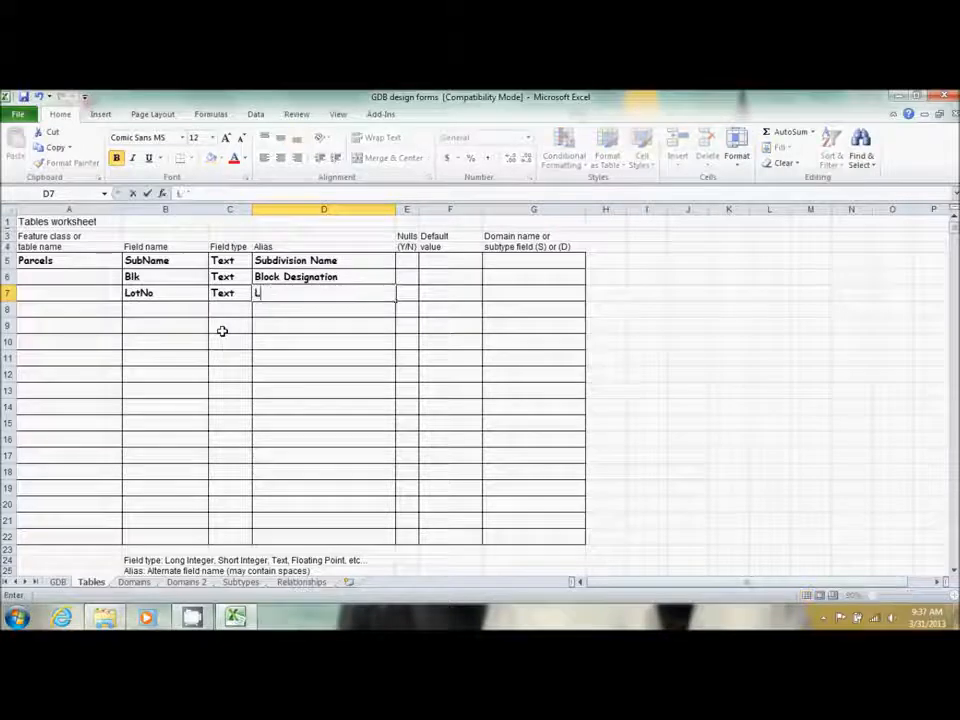
{"action": "type", "text": "ot Number"}
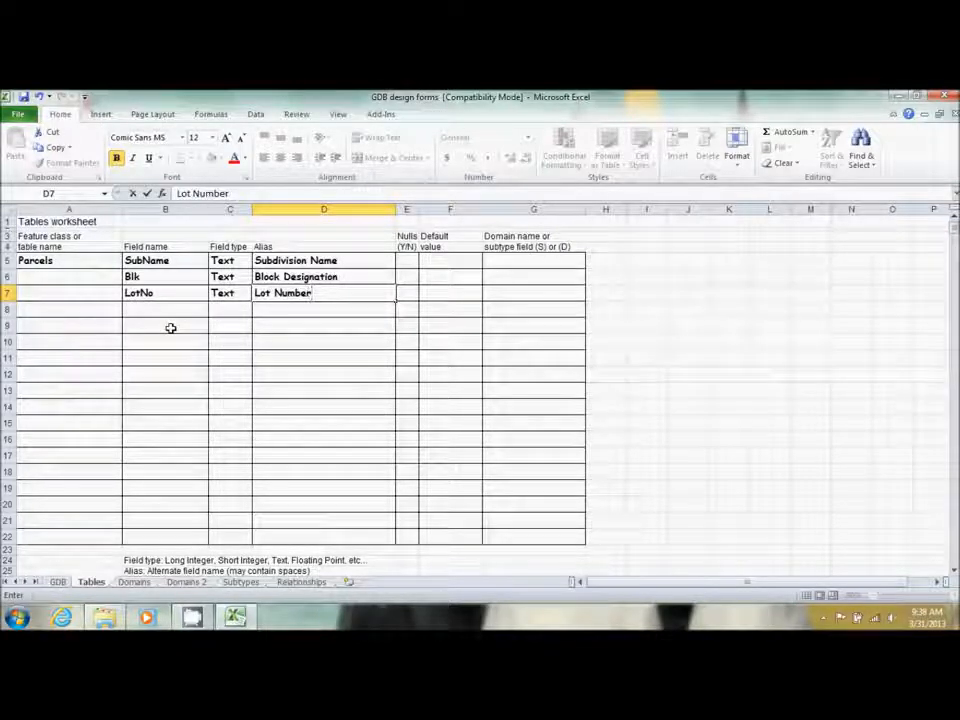
{"action": "left_click", "coordinate": [143, 307]}
{"action": "type", "text": "Add"}
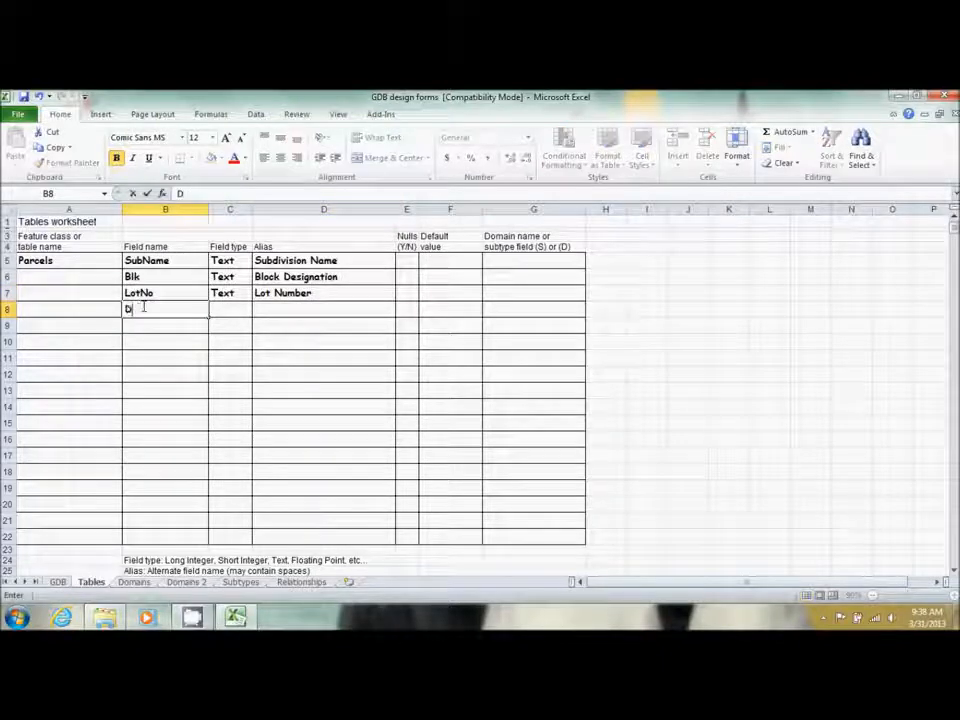
{"action": "type", "text": "ress"}
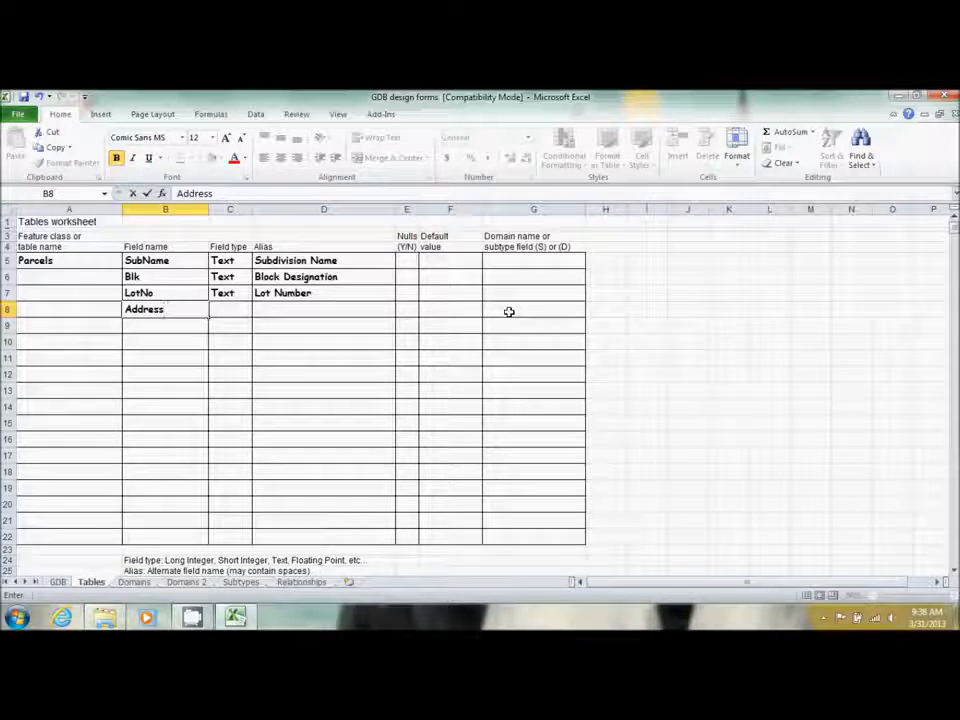
{"action": "key", "text": "BackSpace"}
{"action": "key", "text": "BackSpace"}
{"action": "key", "text": "BackSpace"}
{"action": "key", "text": "BackSpace"}
{"action": "key", "text": "BackSpace"}
{"action": "key", "text": "BackSpace"}
{"action": "key", "text": "BackSpace"}
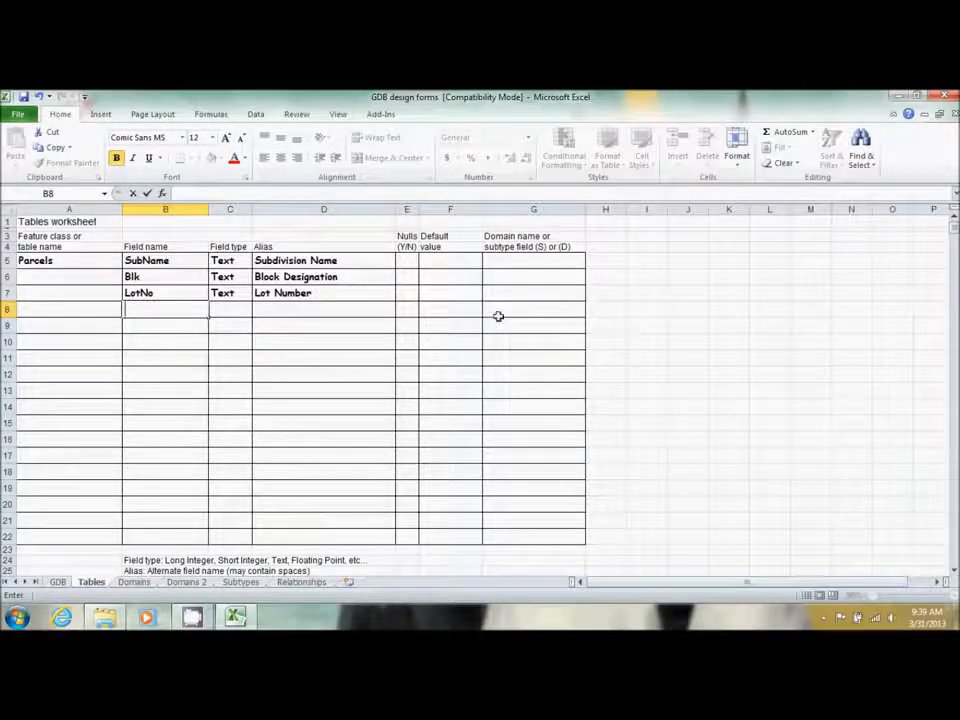
Open USAddress.lot from Program Files (x86)\ArcGIS\Desktop10.1\Locators in Notepad
{"action": "left_click", "coordinate": [112, 620]}
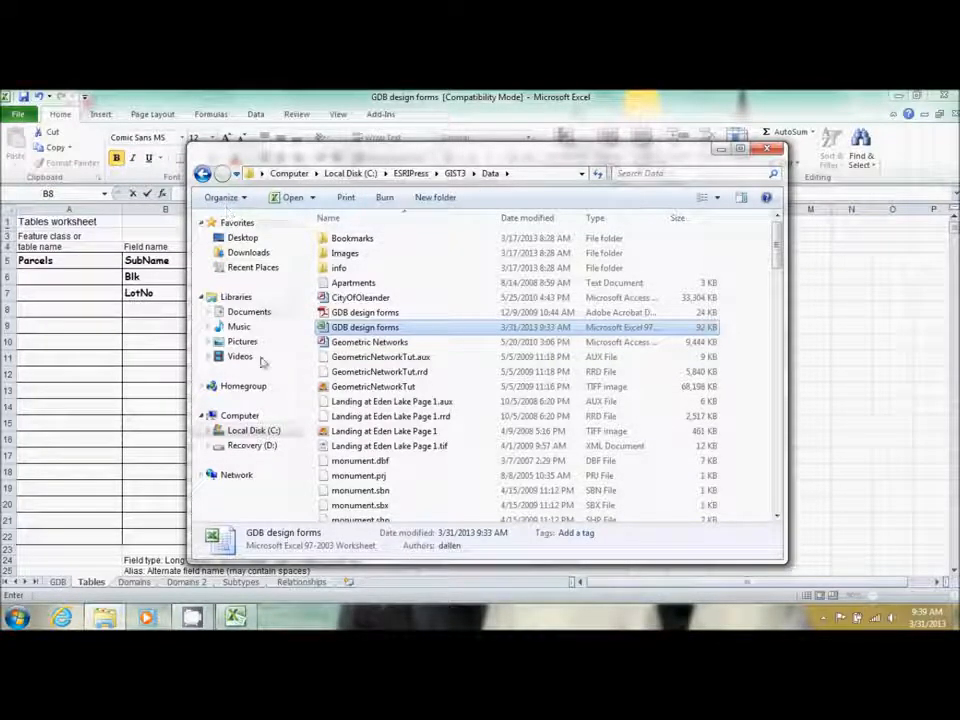
{"action": "left_click", "coordinate": [254, 432]}
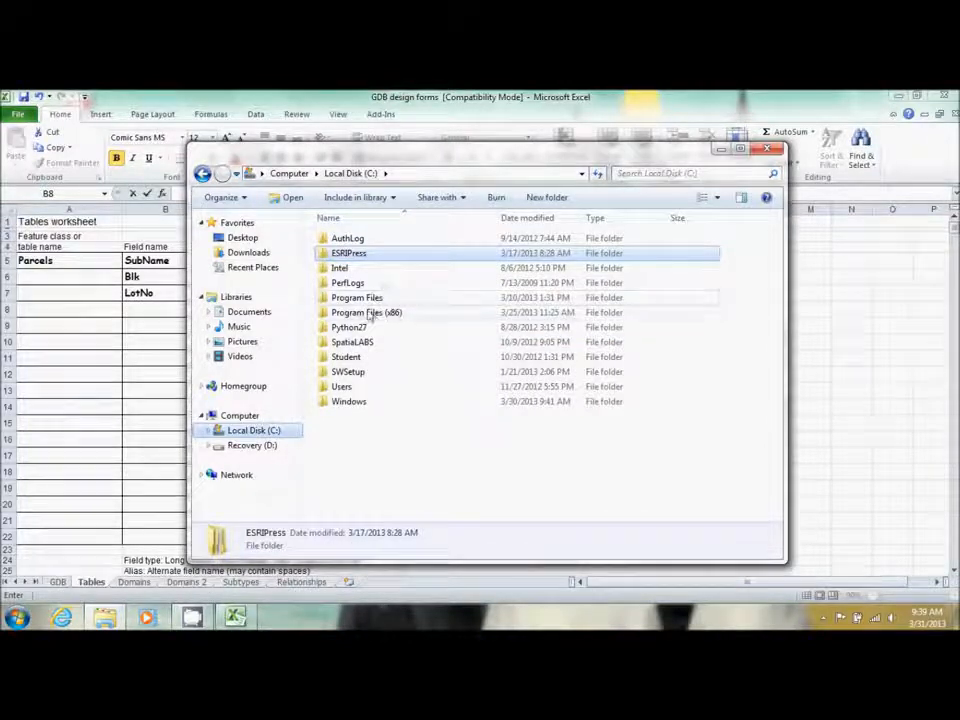
{"action": "left_click", "coordinate": [369, 313]}
{"action": "double_click", "coordinate": [369, 313]}
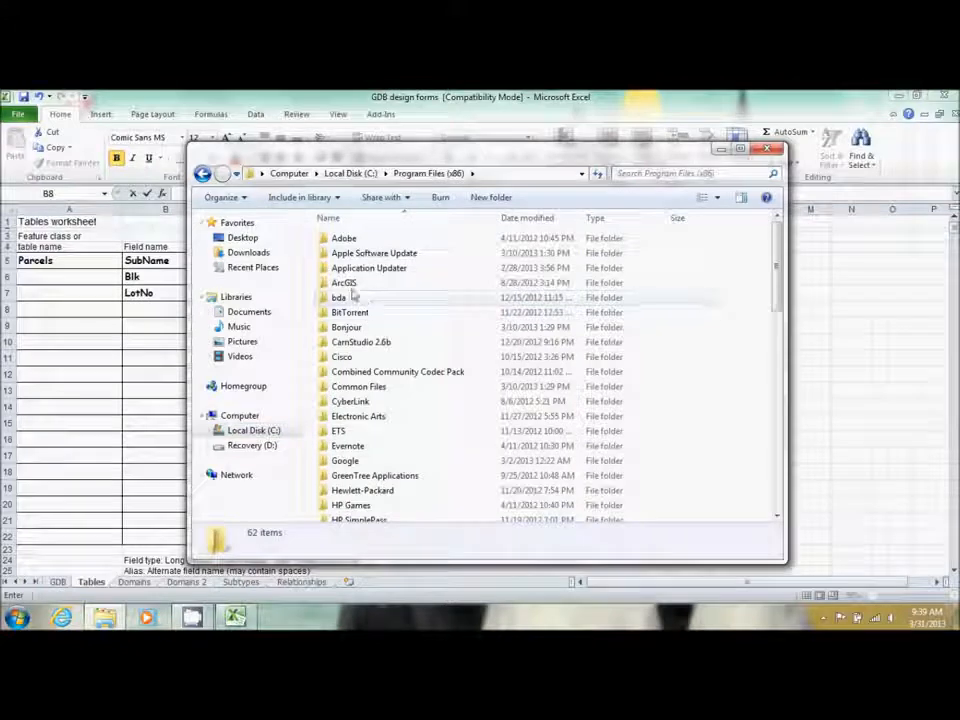
{"action": "double_click", "coordinate": [345, 283]}
{"action": "left_click", "coordinate": [363, 243]}
{"action": "double_click", "coordinate": [363, 243]}
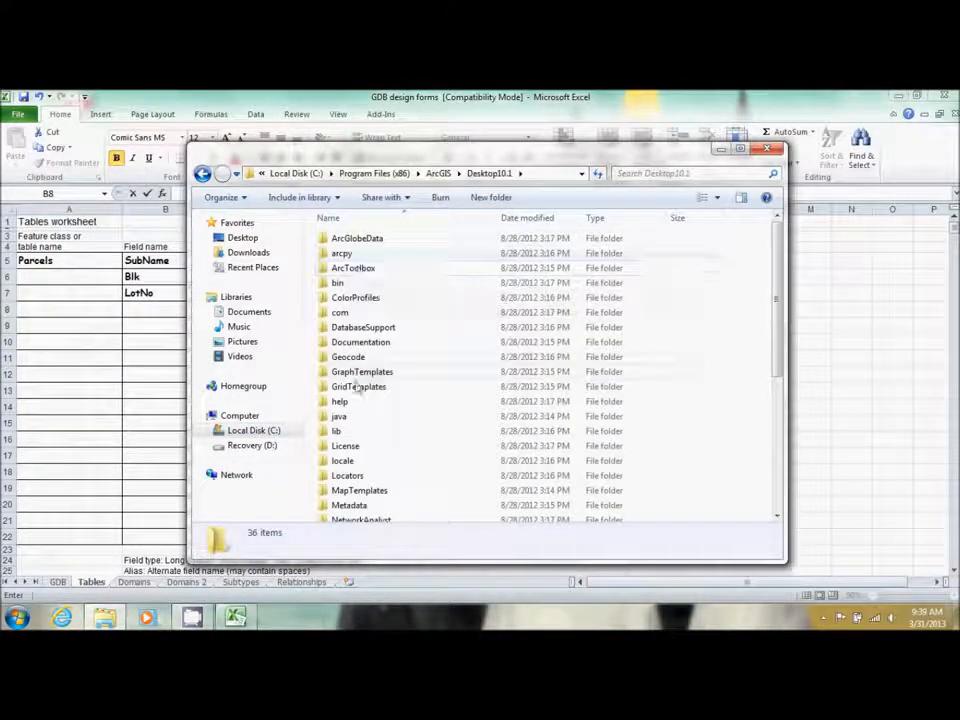
{"action": "double_click", "coordinate": [349, 476]}
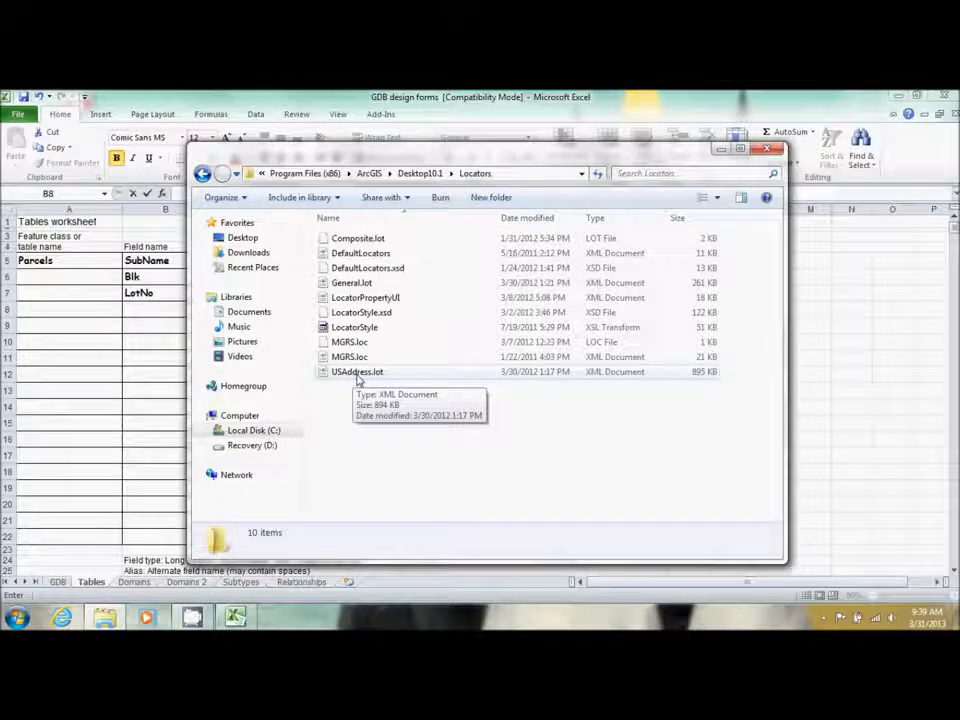
{"action": "right_click", "coordinate": [357, 378]}
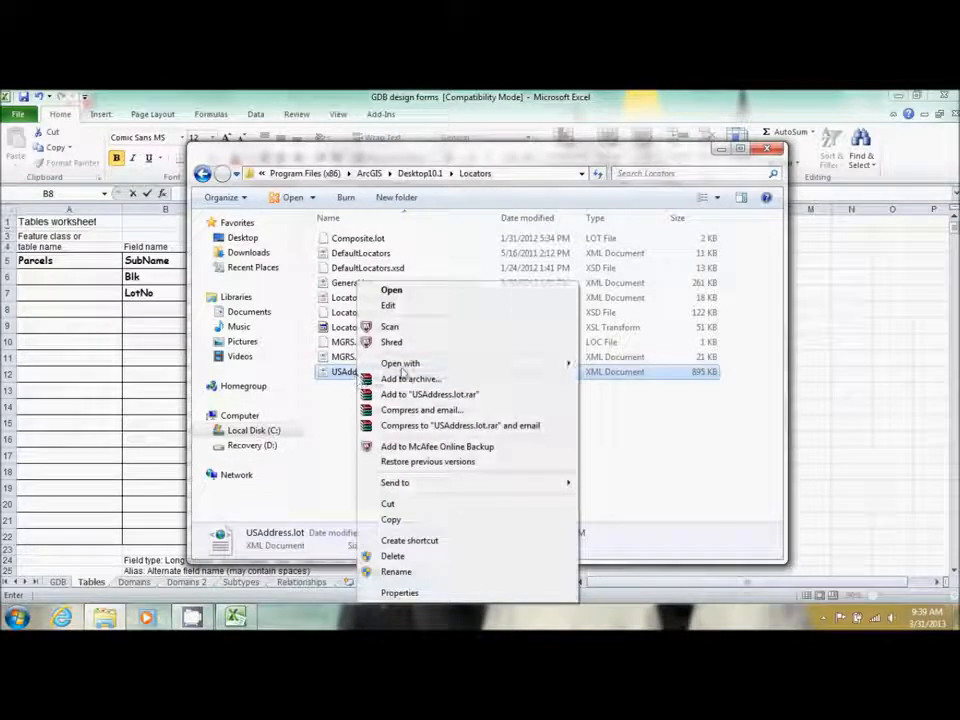
{"action": "mouse_move", "coordinate": [480, 364]}
{"action": "left_click", "coordinate": [639, 396]}
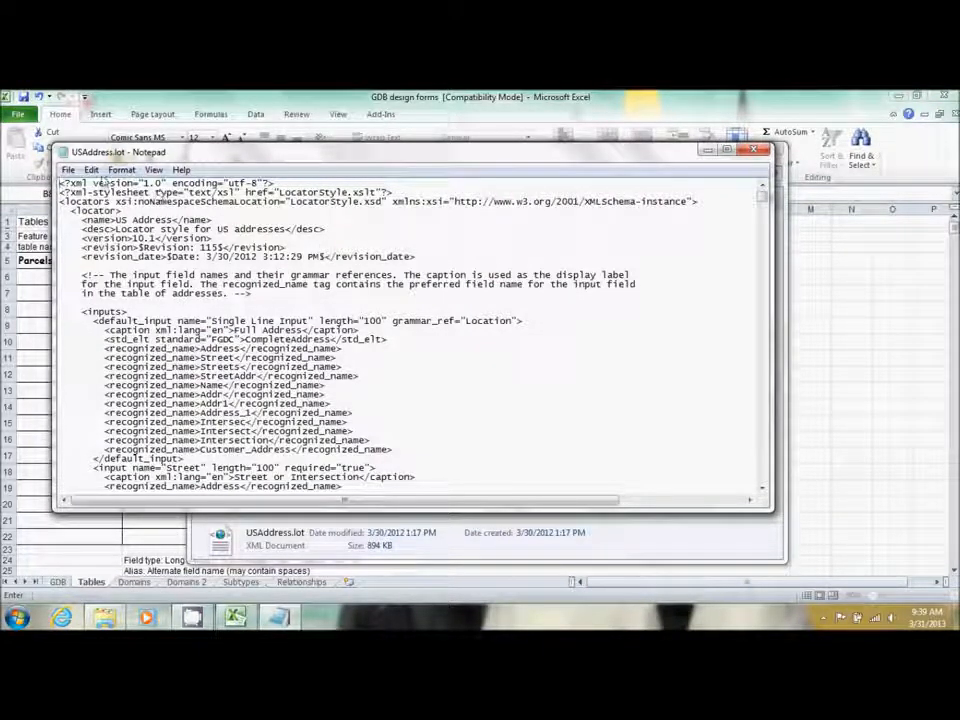
Find the first occurrence of House Number in the locator file
{"action": "left_click", "coordinate": [121, 170]}
{"action": "mouse_move", "coordinate": [91, 170]}
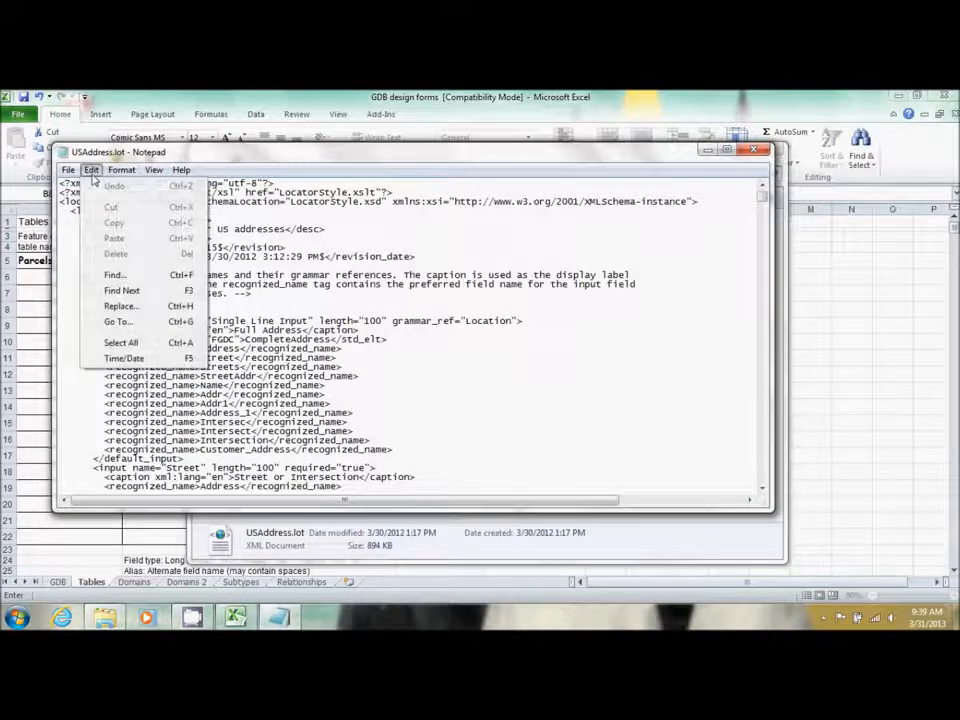
{"action": "left_click", "coordinate": [130, 274]}
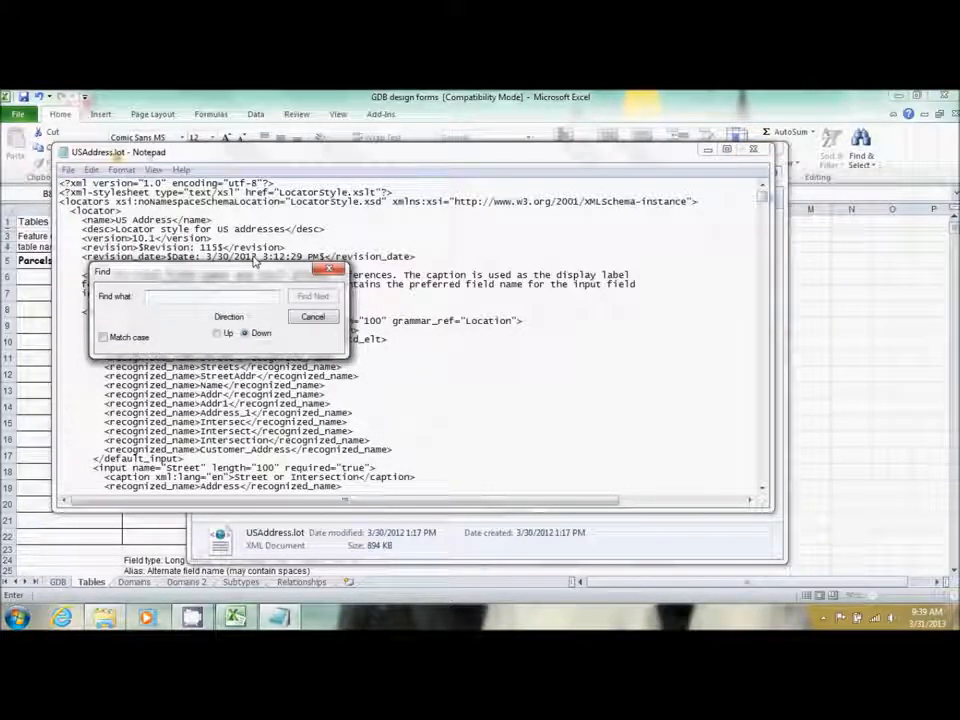
{"action": "type", "text": "House "}
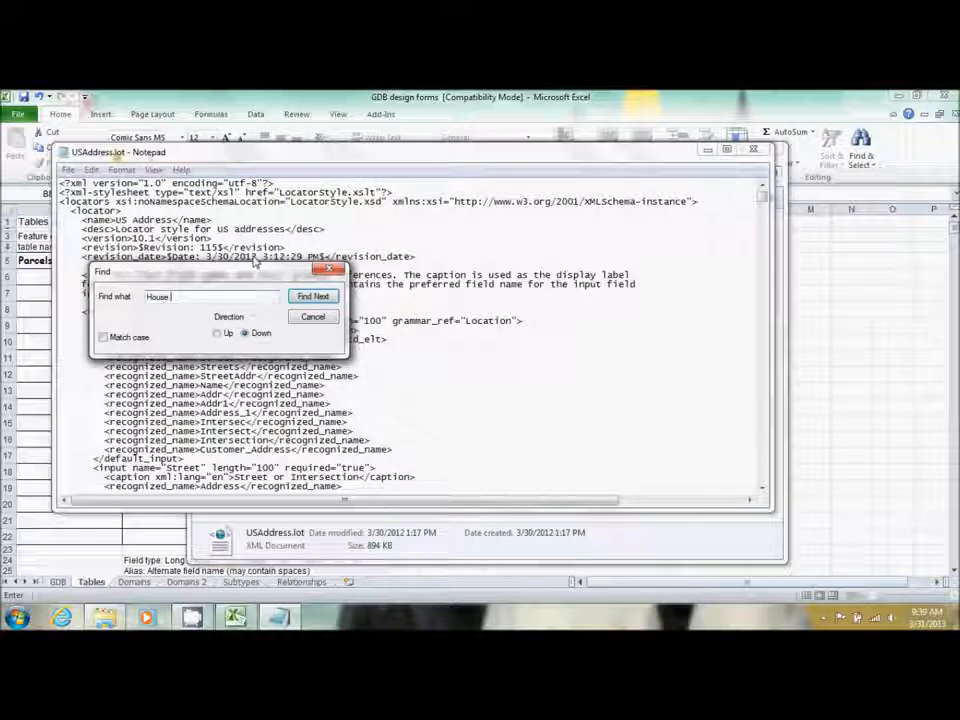
{"action": "type", "text": "Number"}
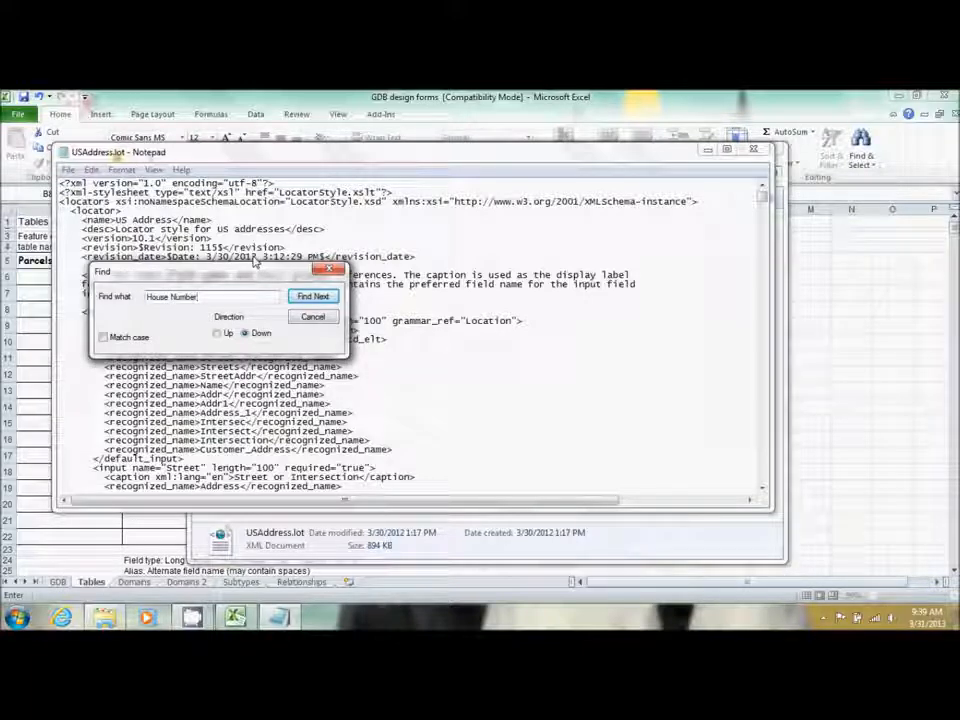
{"action": "left_click", "coordinate": [313, 297]}
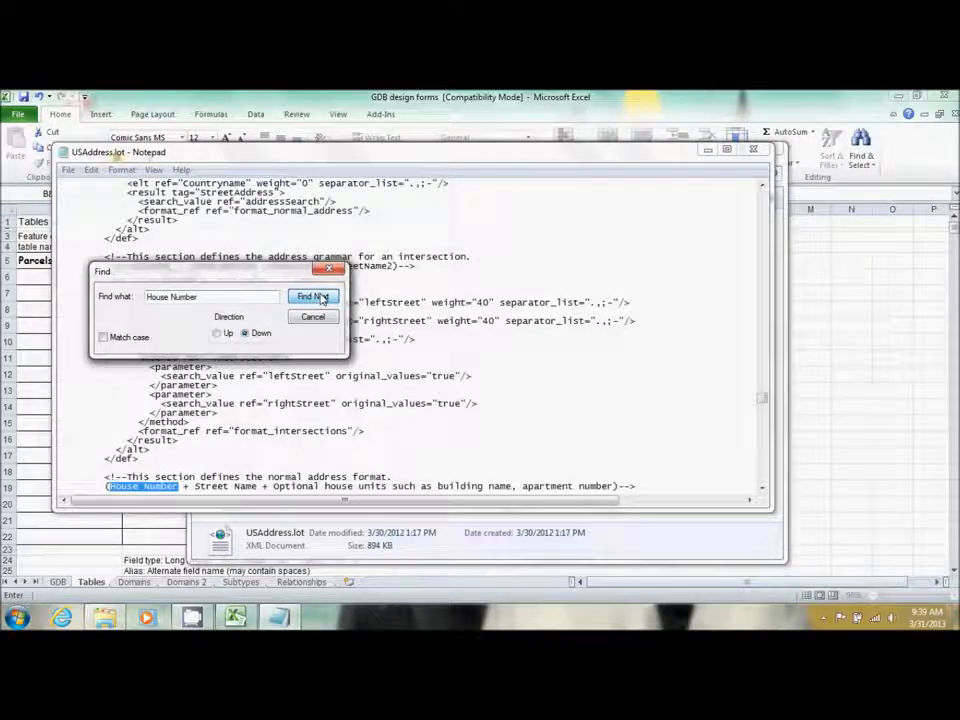
{"action": "left_click_drag", "start_coordinate": [257, 274], "coordinate": [818, 200]}
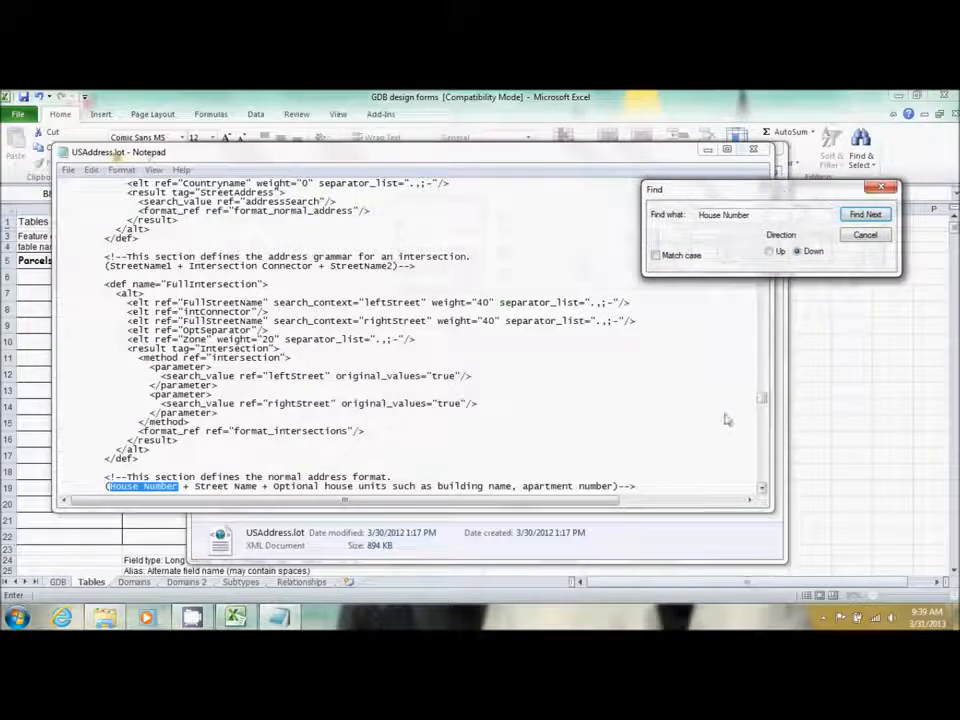
{"action": "left_click", "coordinate": [865, 236]}
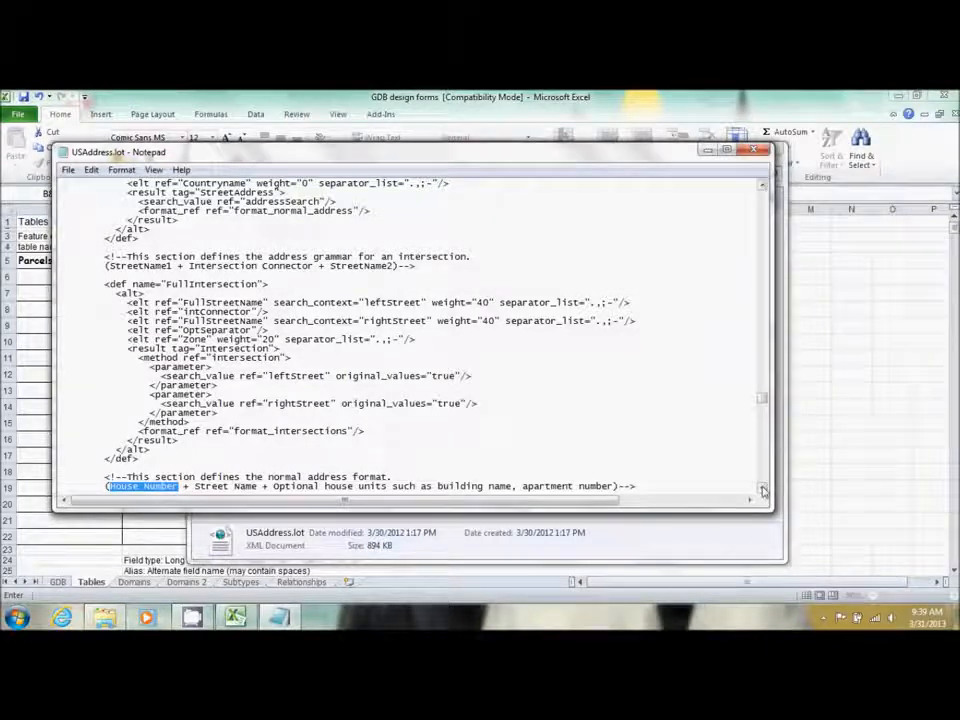
Page down through the street name, unit, ZIP and bearing definitions
{"action": "left_click_drag", "start_coordinate": [763, 489], "coordinate": [763, 489]}
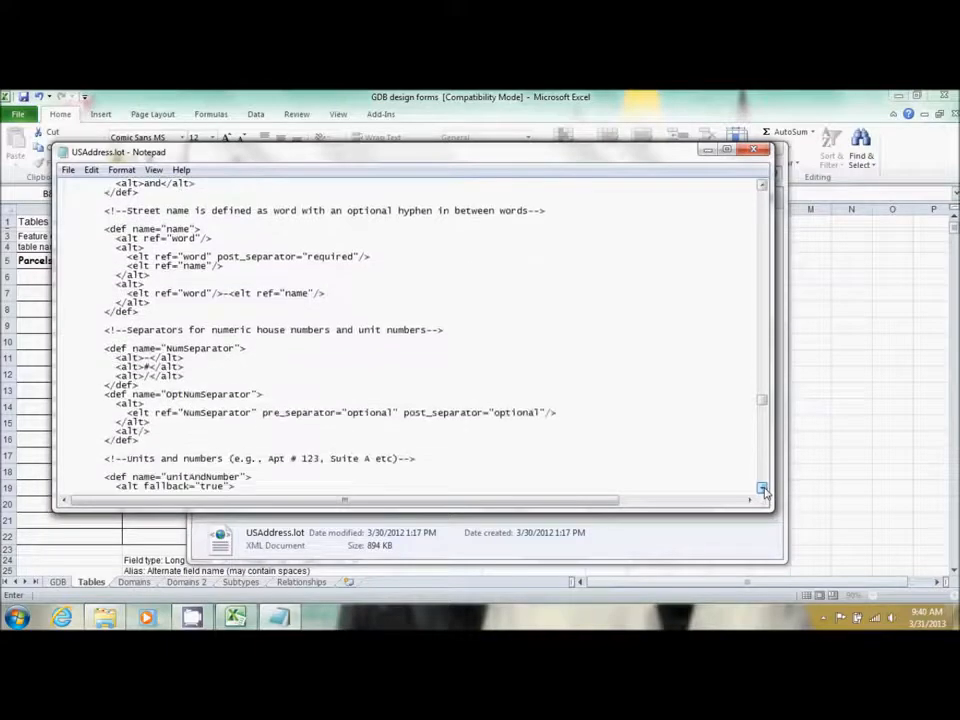
{"action": "left_click", "coordinate": [763, 476]}
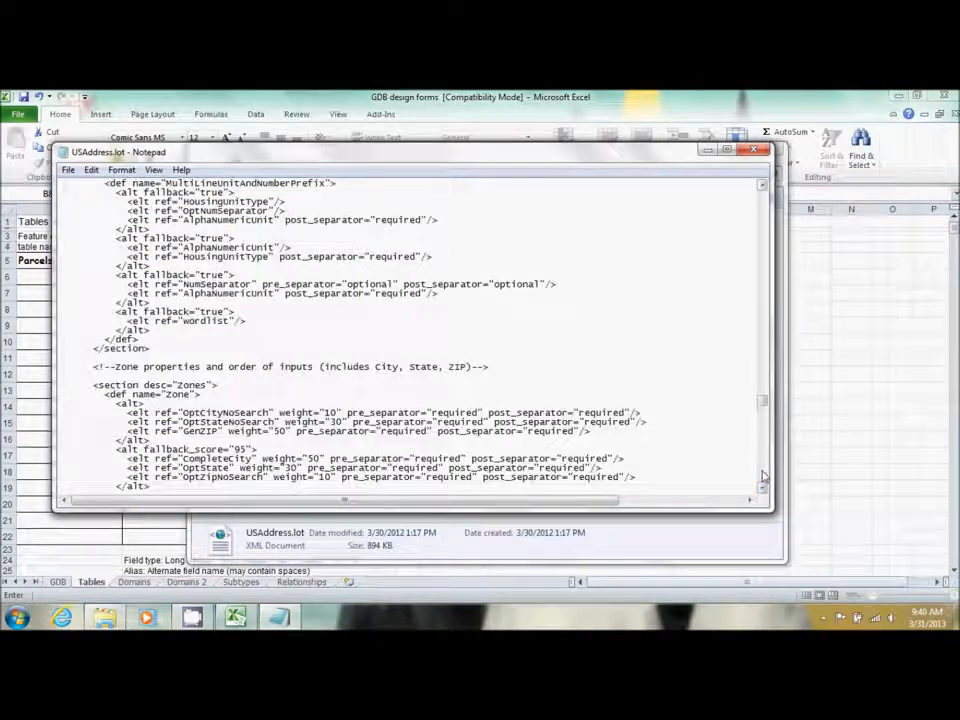
{"action": "left_click", "coordinate": [763, 476]}
{"action": "left_click", "coordinate": [763, 476]}
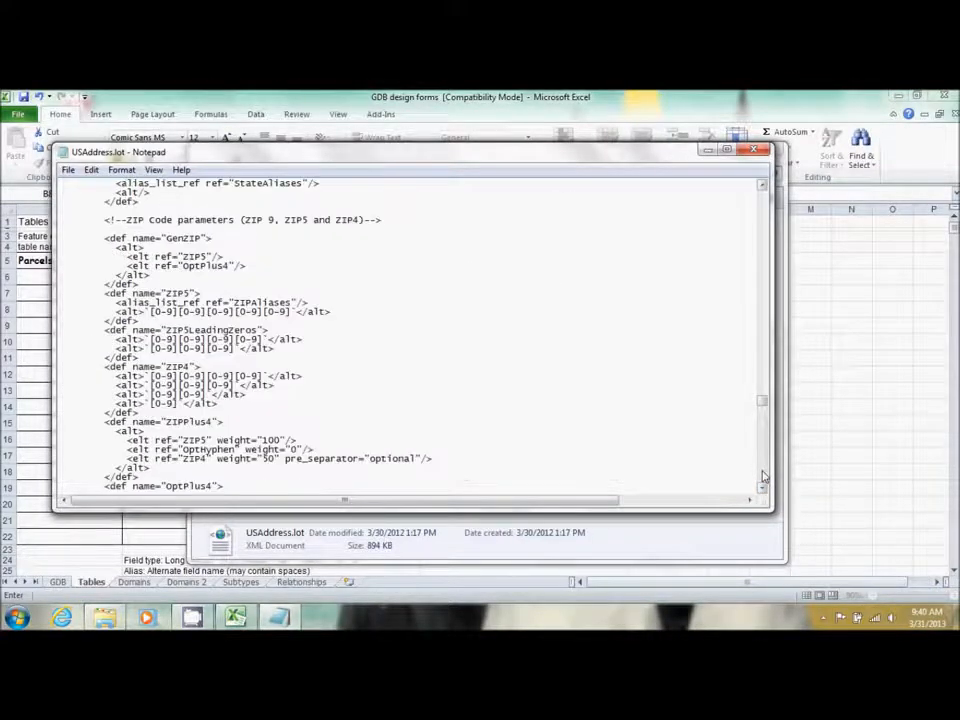
{"action": "left_click", "coordinate": [763, 476]}
{"action": "left_click", "coordinate": [763, 476]}
{"action": "left_click", "coordinate": [763, 476]}
{"action": "left_click", "coordinate": [763, 476]}
{"action": "left_click", "coordinate": [763, 476]}
{"action": "left_click", "coordinate": [763, 476]}
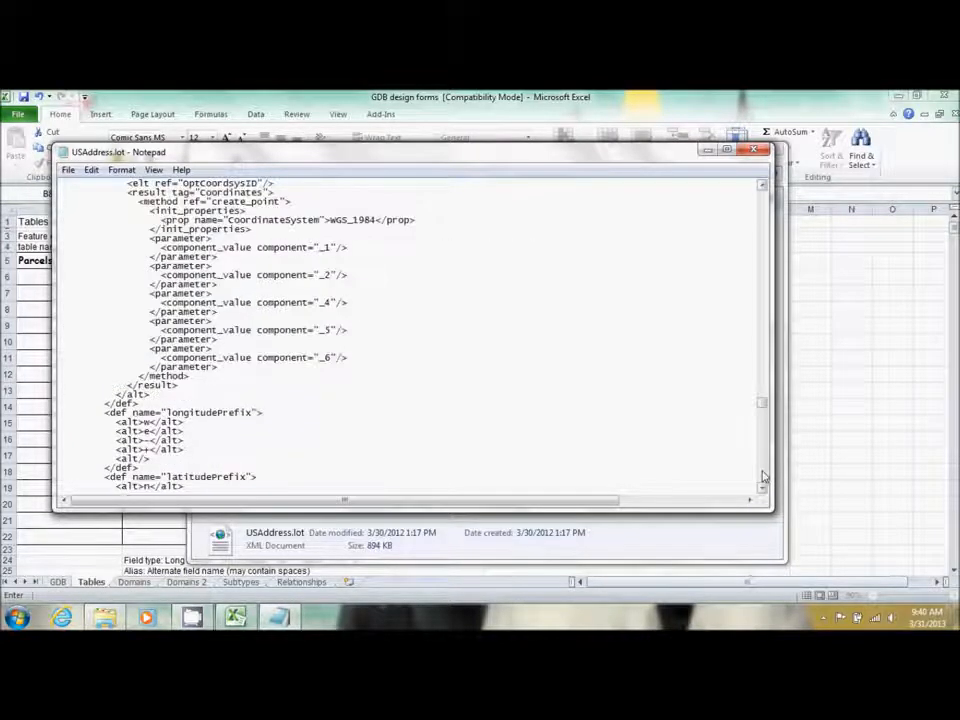
{"action": "left_click", "coordinate": [763, 476]}
{"action": "left_click", "coordinate": [763, 476]}
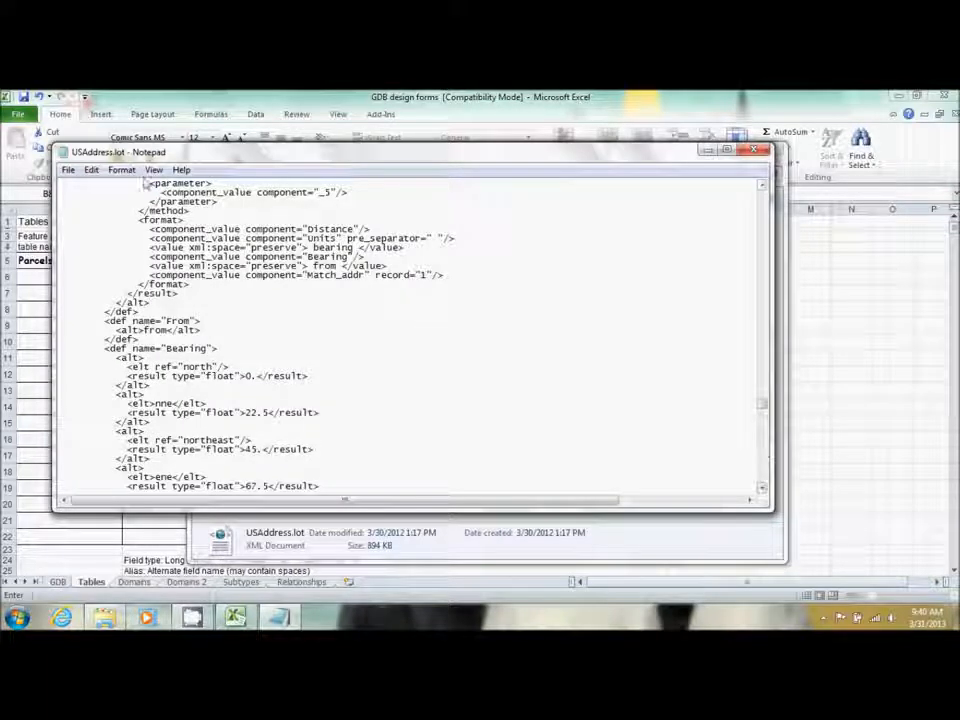
{"action": "left_click", "coordinate": [92, 172]}
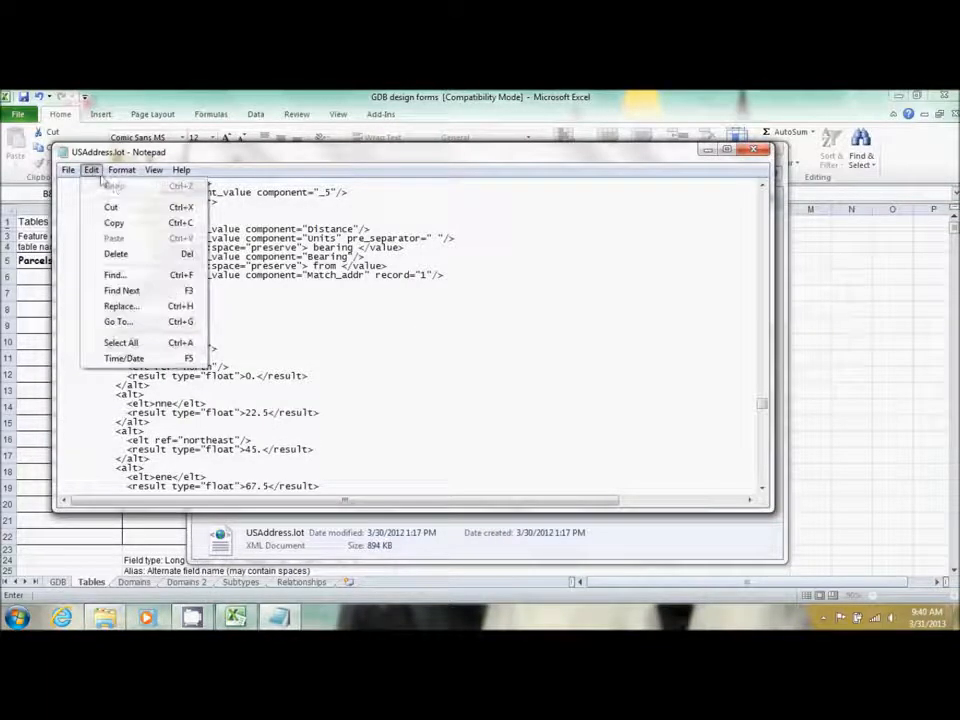
Step through House Number matches to the Primary.House field role
{"action": "left_click", "coordinate": [148, 275]}
{"action": "left_click", "coordinate": [314, 297]}
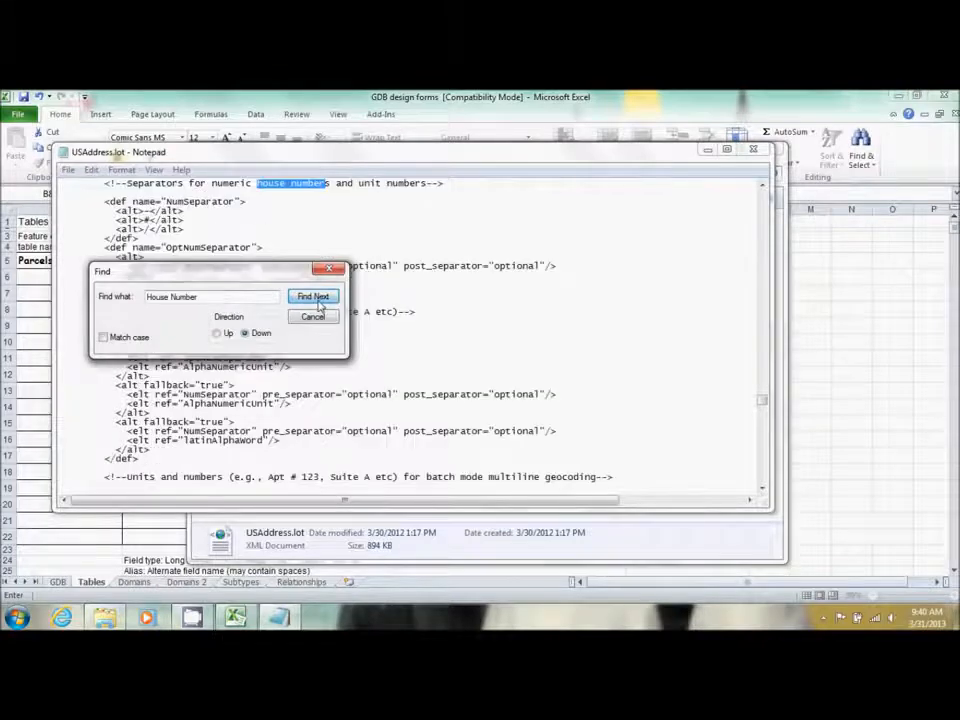
{"action": "left_click", "coordinate": [316, 298]}
{"action": "left_click", "coordinate": [318, 299]}
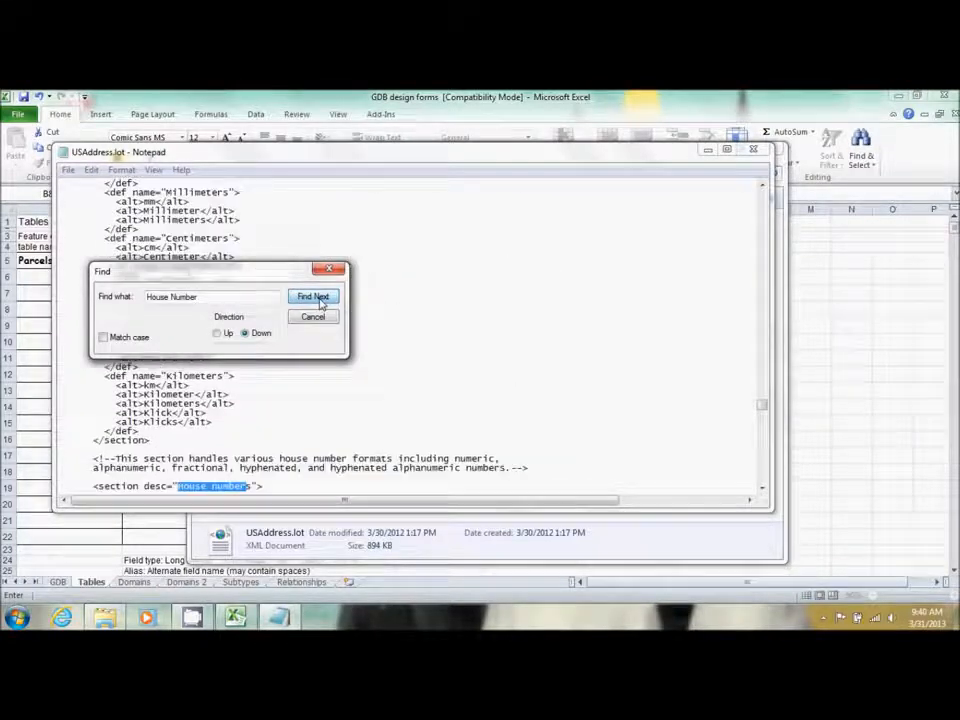
{"action": "left_click", "coordinate": [320, 300]}
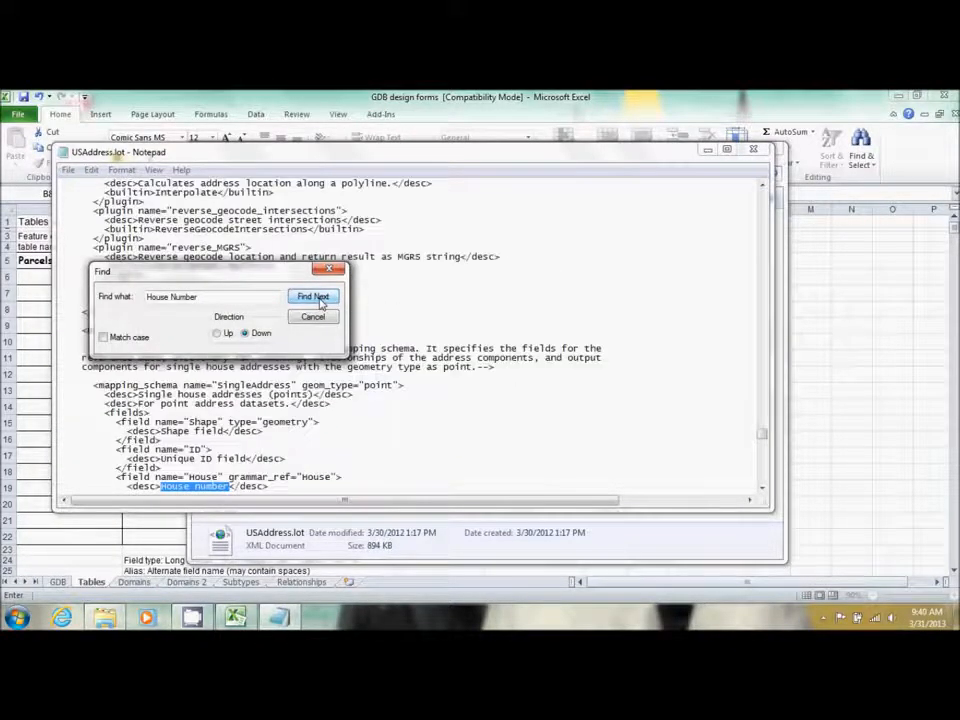
{"action": "left_click", "coordinate": [323, 300]}
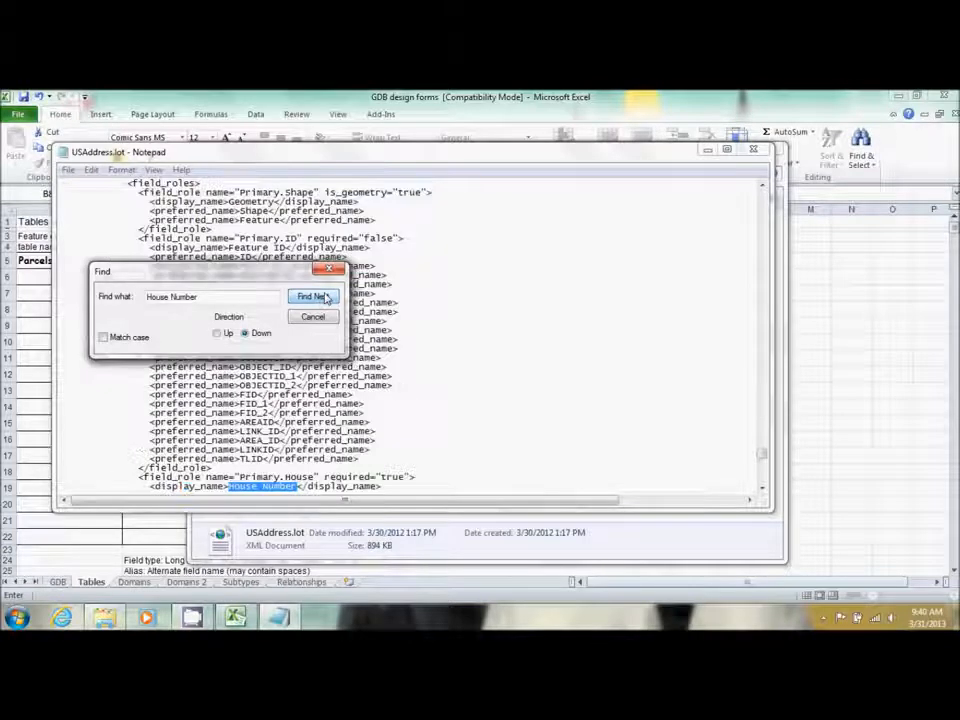
{"action": "left_click", "coordinate": [313, 317]}
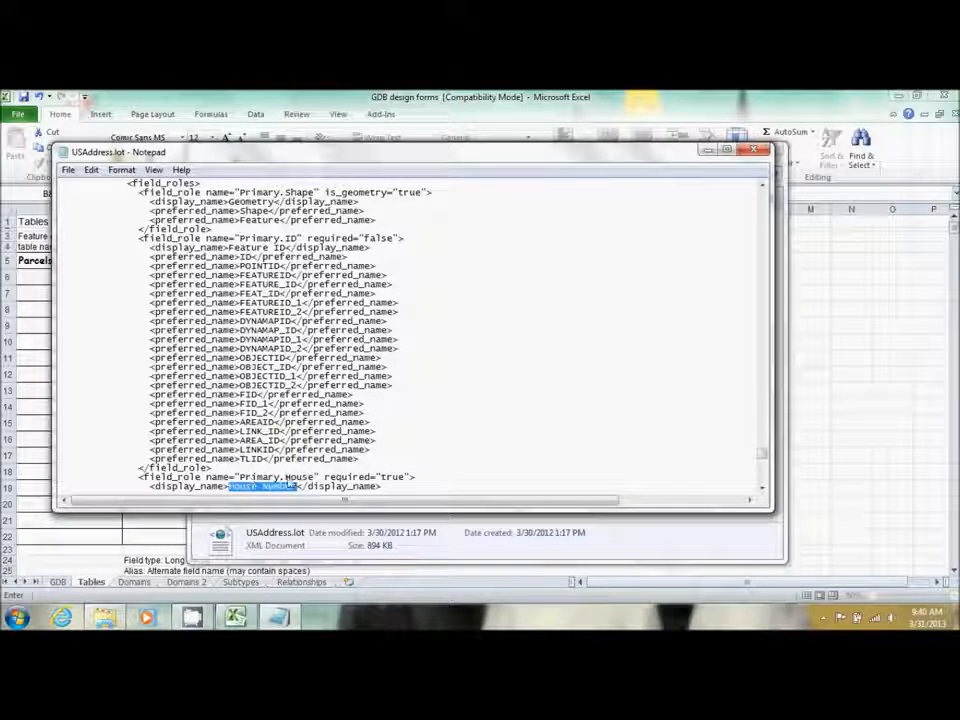
Review the preferred field names for each address component, then close Notepad
{"action": "scroll", "coordinate": [700, 475], "scroll_direction": "down", "scroll_amount": 7}
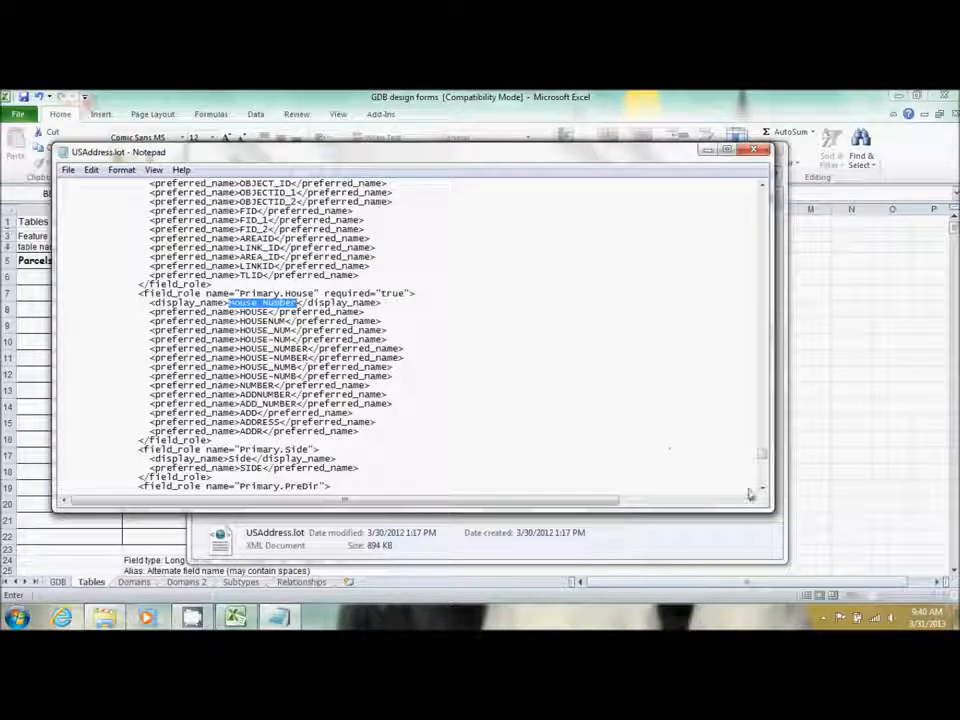
{"action": "left_click_drag", "start_coordinate": [762, 490], "coordinate": [762, 490]}
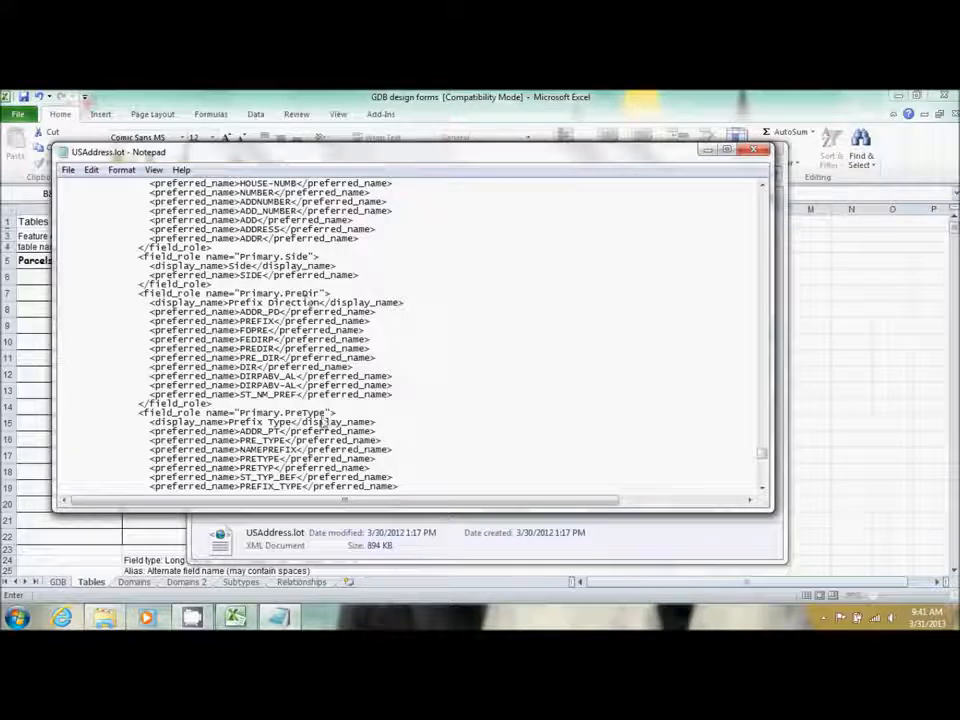
{"action": "scroll", "coordinate": [320, 425], "scroll_direction": "down", "scroll_amount": 6}
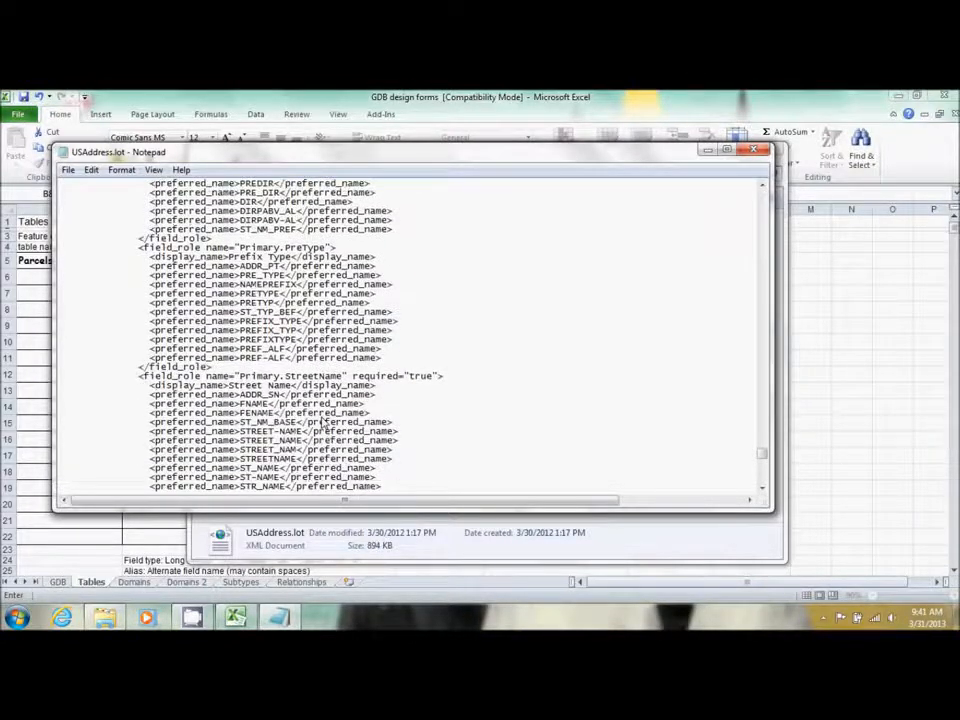
{"action": "scroll", "coordinate": [322, 425], "scroll_direction": "down", "scroll_amount": 4}
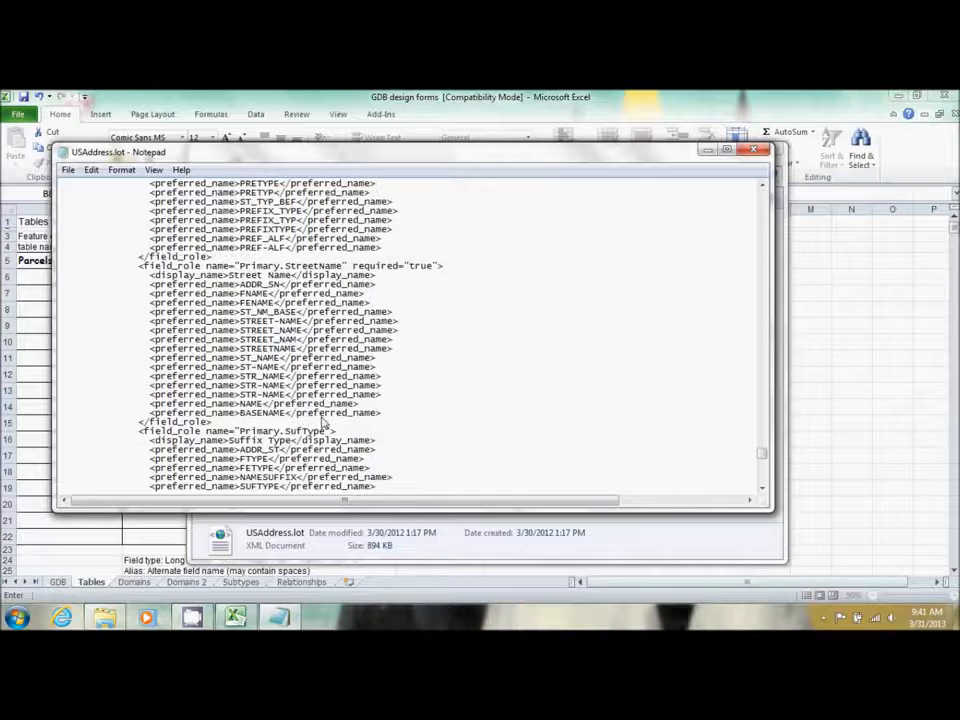
{"action": "scroll", "coordinate": [322, 425], "scroll_direction": "down", "scroll_amount": 3}
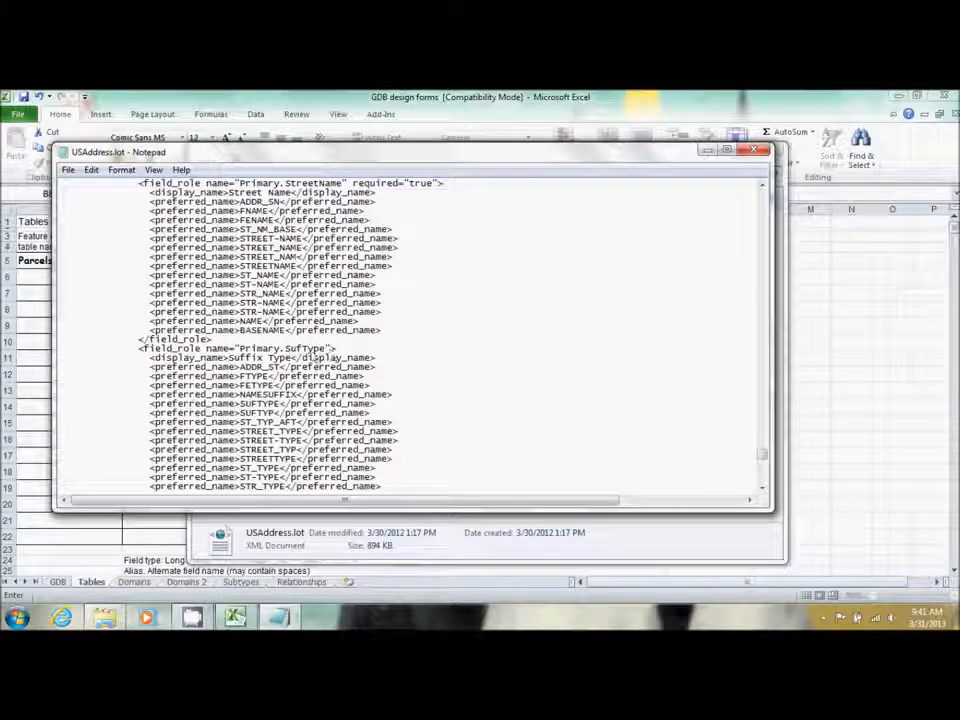
{"action": "scroll", "coordinate": [313, 356], "scroll_direction": "down", "scroll_amount": 8}
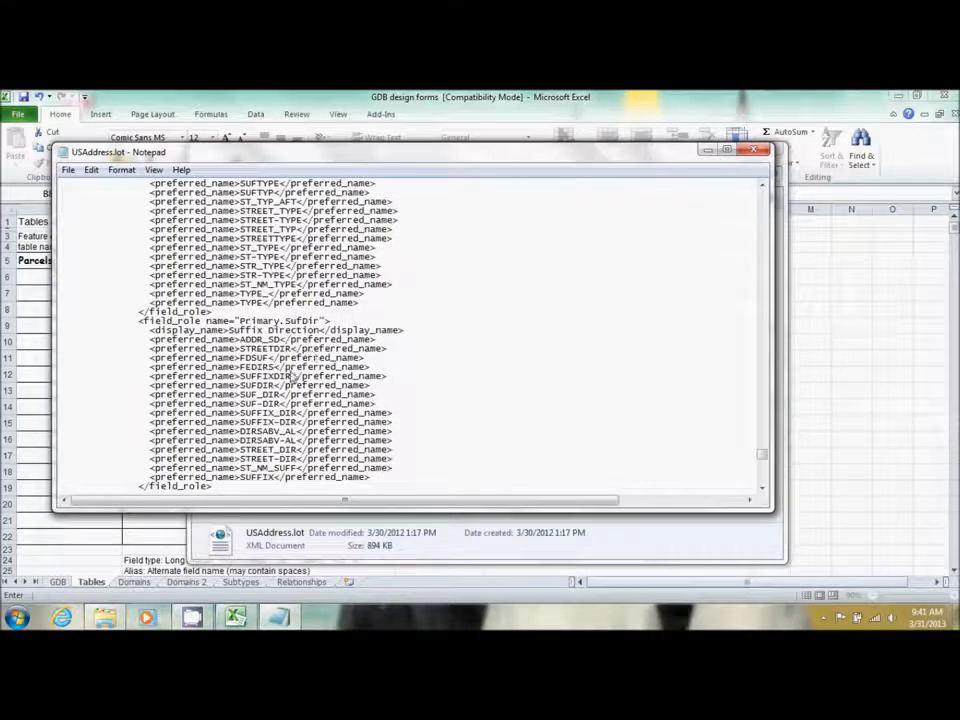
{"action": "scroll", "coordinate": [292, 376], "scroll_direction": "down", "scroll_amount": 9}
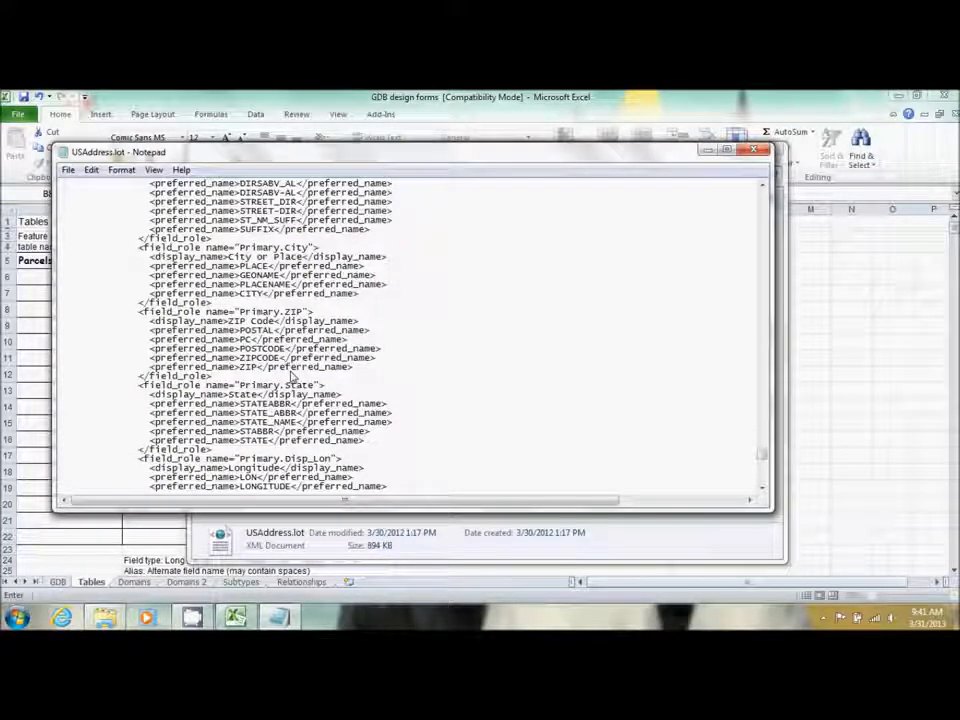
{"action": "left_click", "coordinate": [754, 150]}
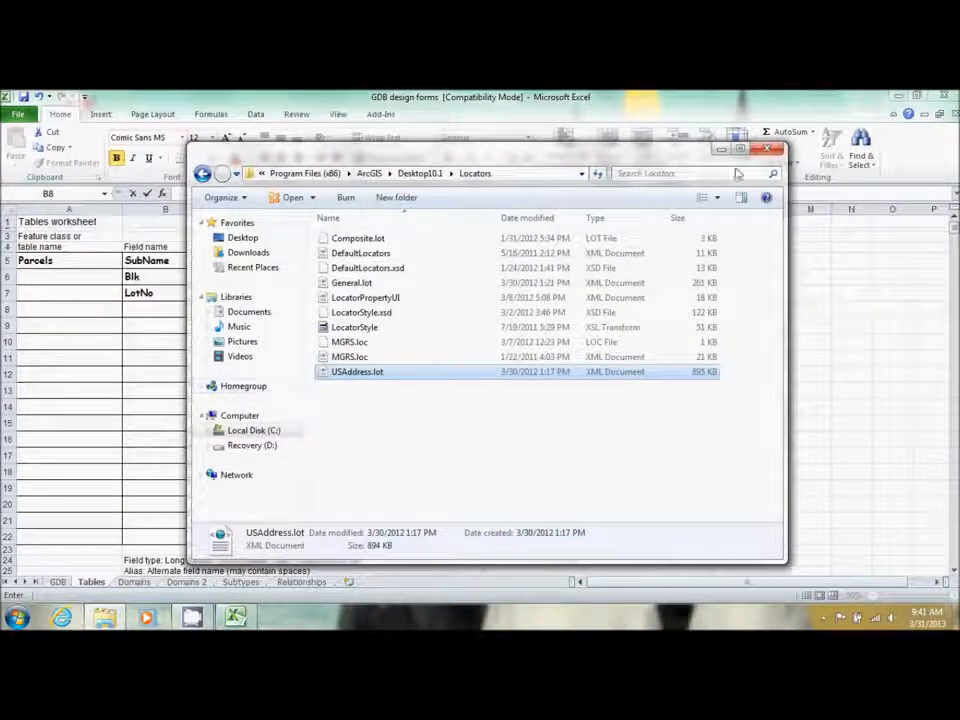
Back in Excel, add Pre_Type as a Text field with alias Prefix Type in row 8
{"action": "left_click", "coordinate": [768, 150]}
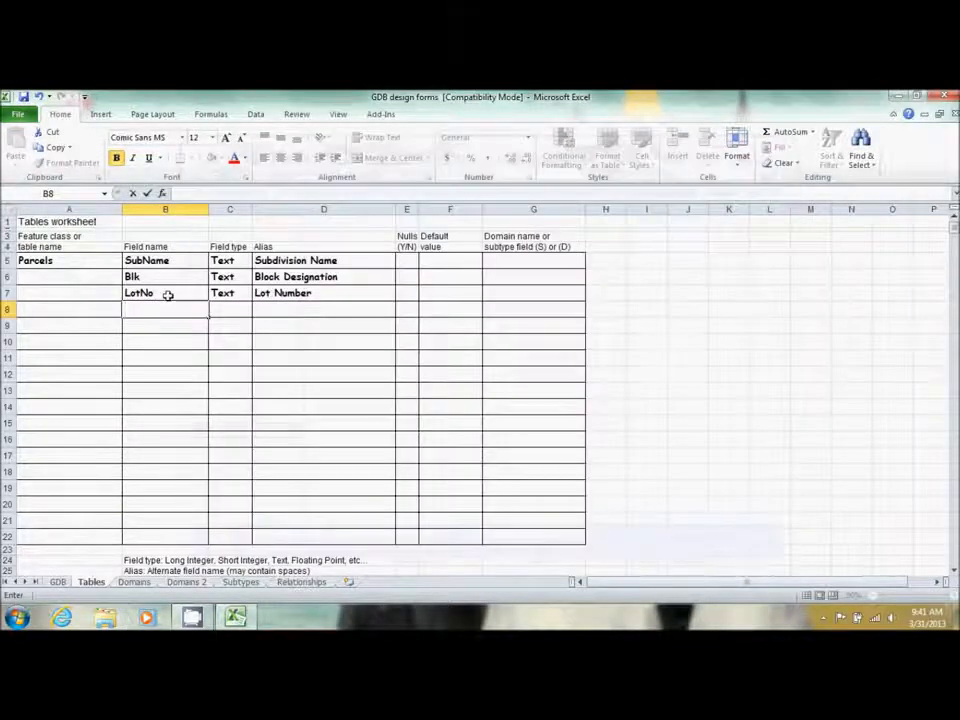
{"action": "left_click", "coordinate": [155, 324]}
{"action": "left_click", "coordinate": [155, 311]}
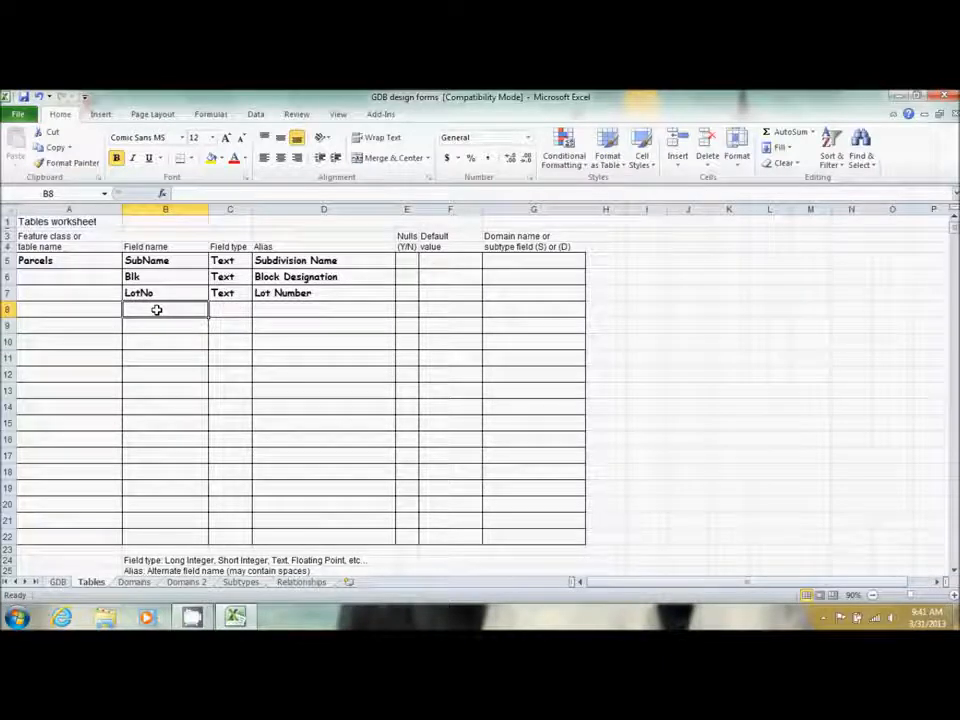
{"action": "type", "text": "Pre_Type"}
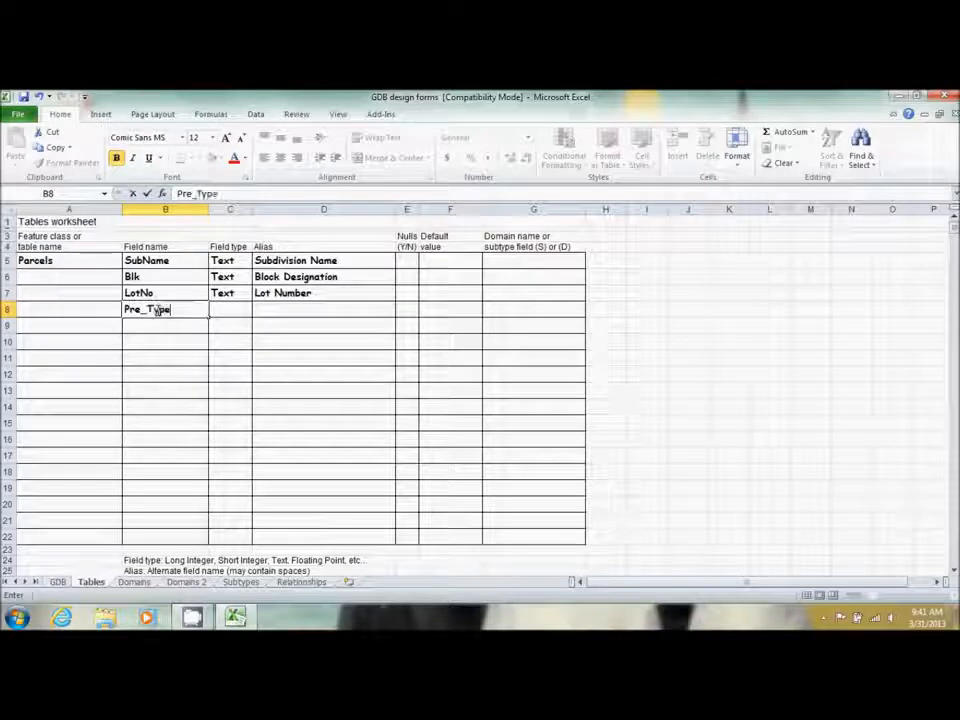
{"action": "key", "text": "Tab"}
{"action": "type", "text": "T"}
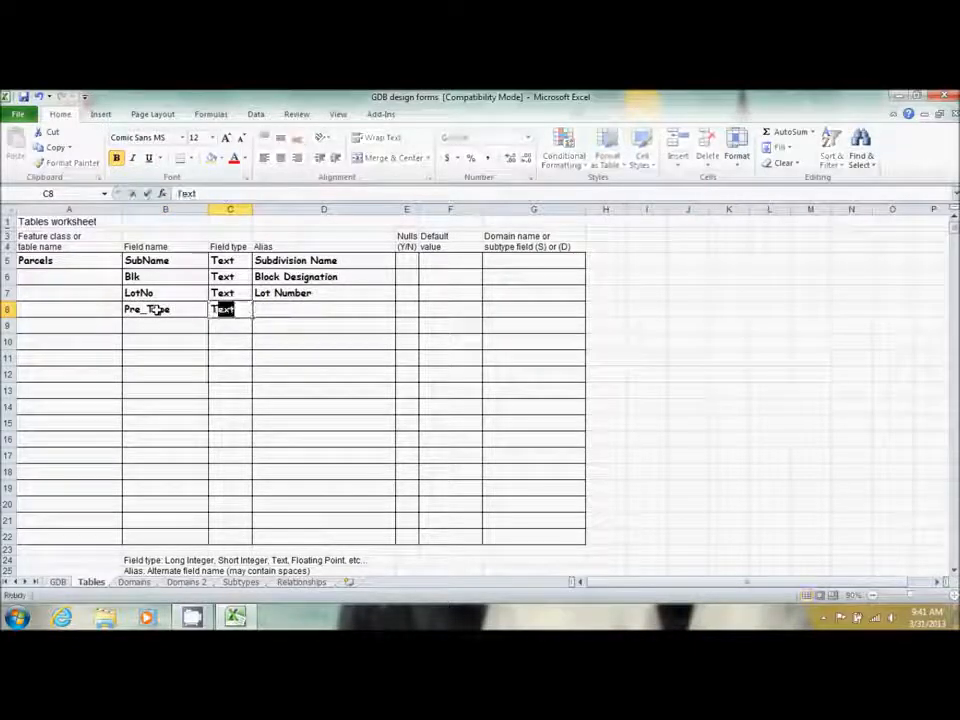
{"action": "key", "text": "Tab"}
{"action": "type", "text": "Pre"}
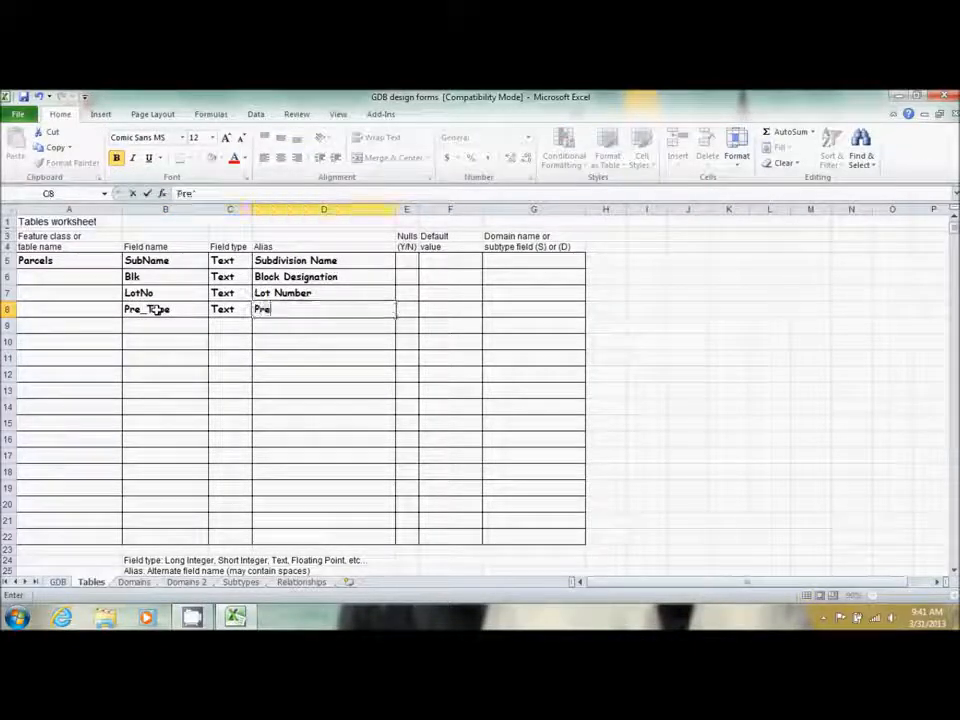
{"action": "type", "text": "fix Type"}
{"action": "key", "text": "Return"}
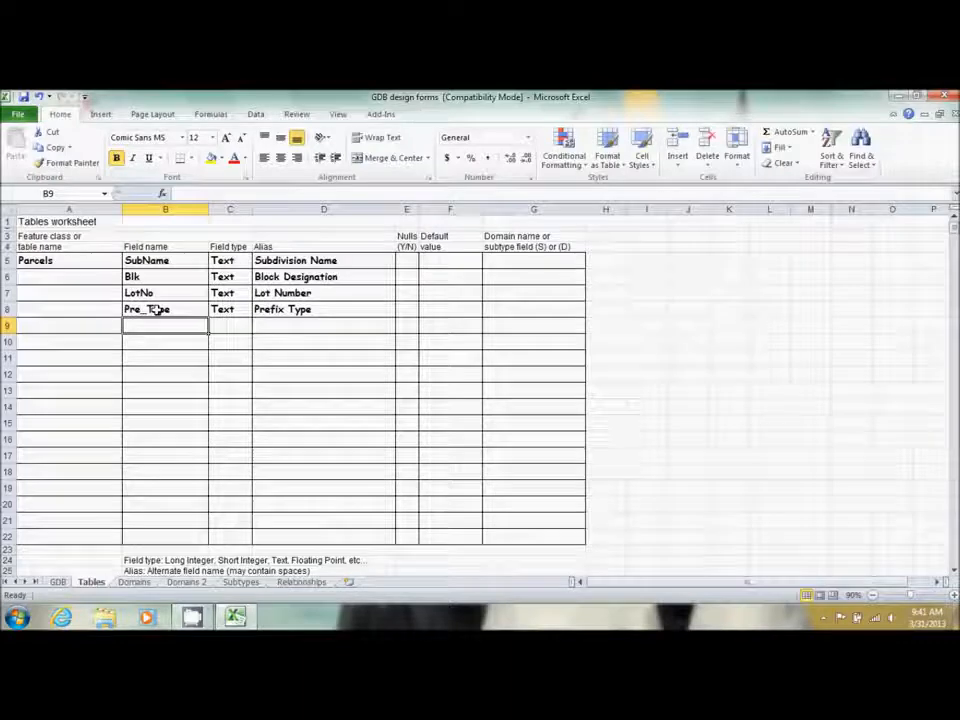
Add Pre_Dir as a Text field with alias Prefix Direction
{"action": "type", "text": "Pre_Dir"}
{"action": "key", "text": "Tab"}
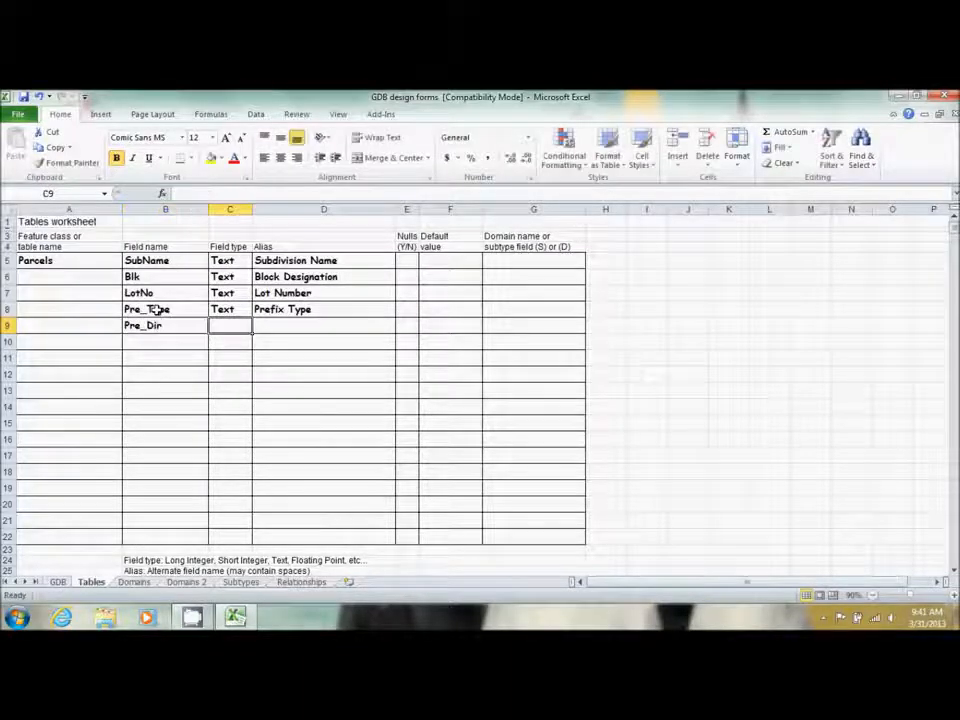
{"action": "type", "text": "Text"}
{"action": "key", "text": "Tab"}
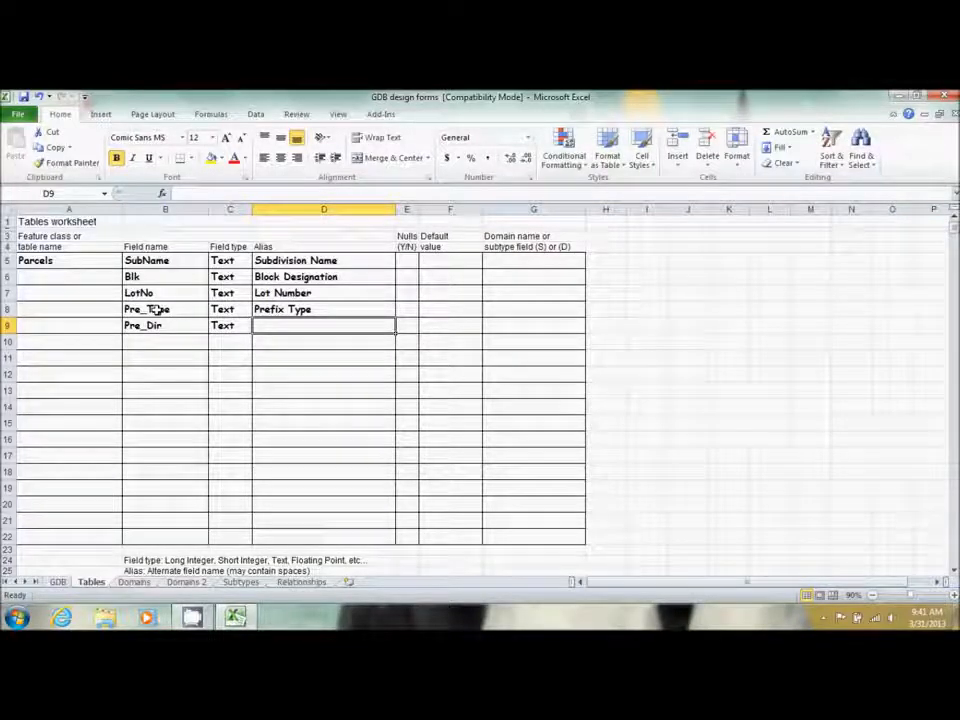
{"action": "type", "text": "Prefix "}
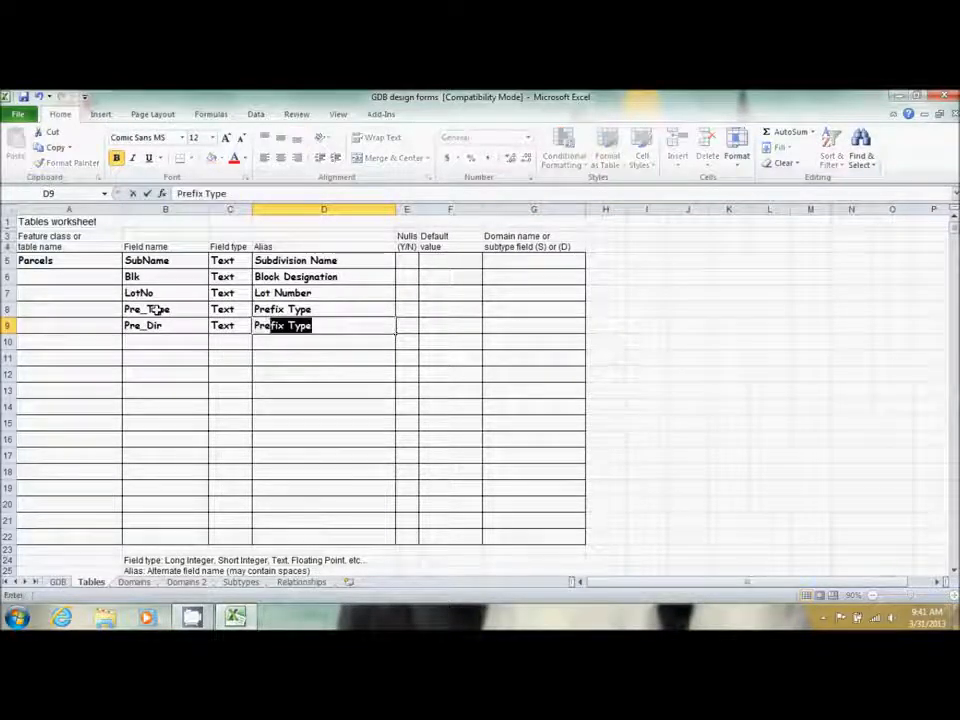
{"action": "type", "text": "Direction"}
{"action": "key", "text": "Return"}
{"action": "key", "text": "Left"}
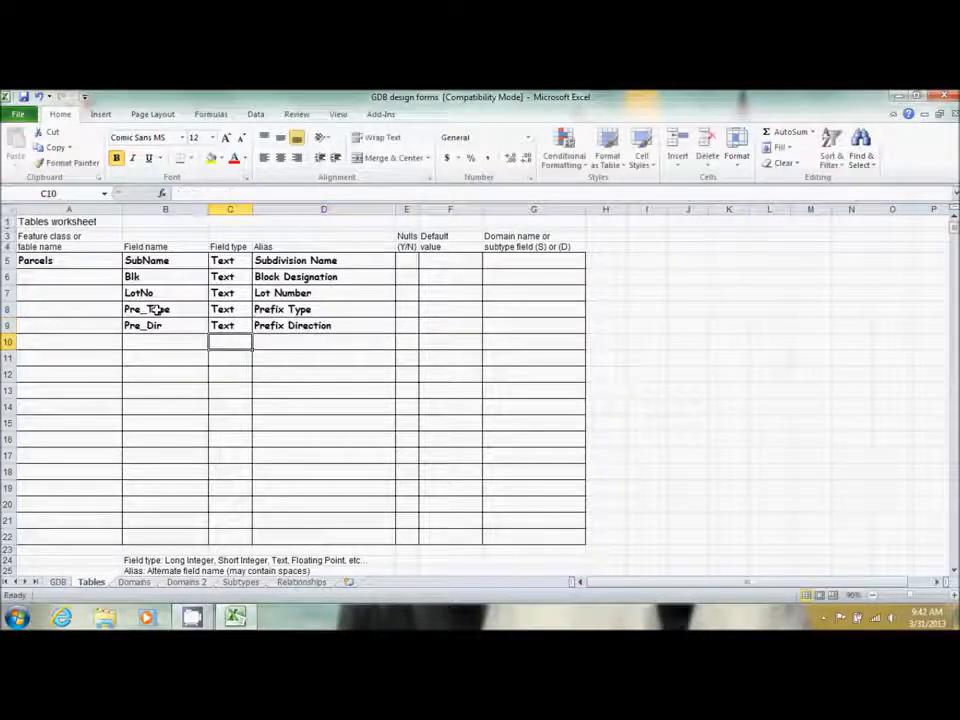
{"action": "key", "text": "Left"}
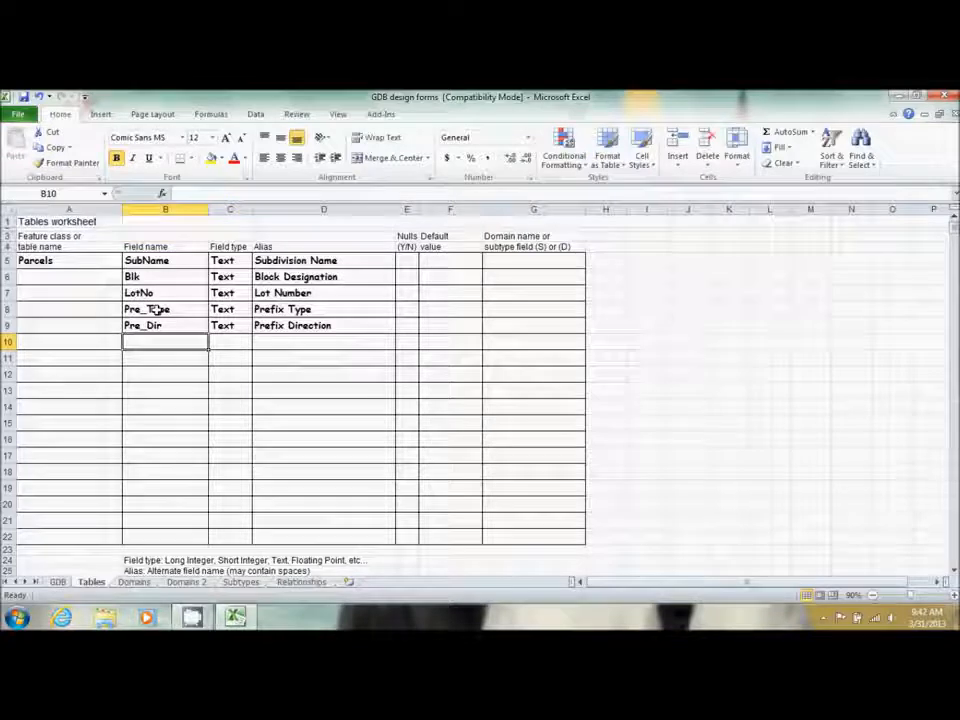
Add House_Num as a Text field aliased House Number, then start a Street_Name row
{"action": "type", "text": "House_Num"}
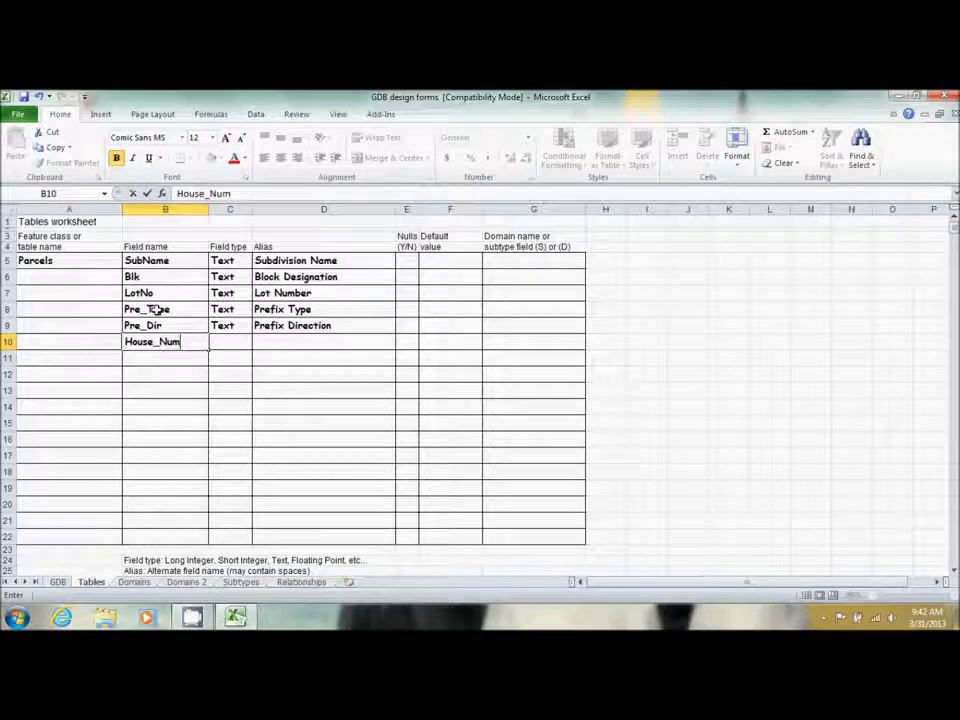
{"action": "key", "text": "Tab"}
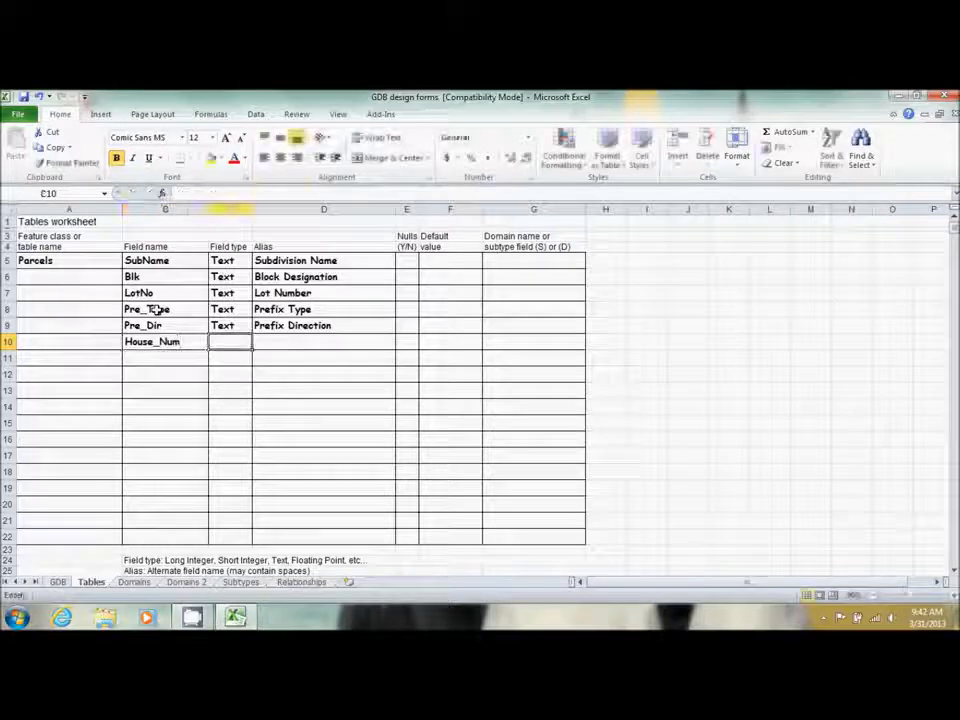
{"action": "type", "text": "T"}
{"action": "key", "text": "Tab"}
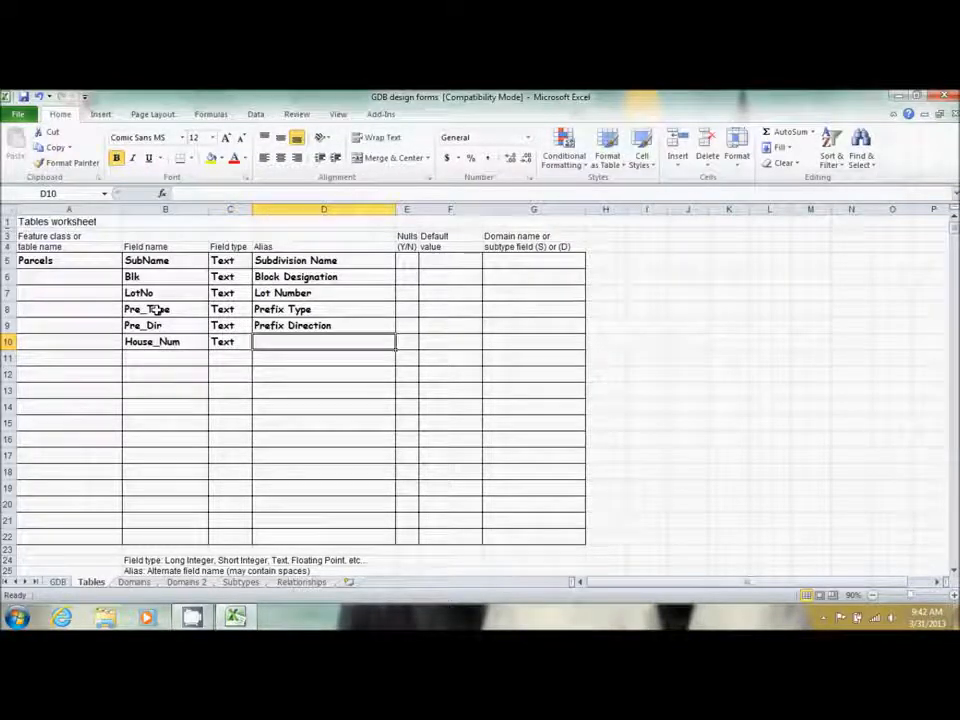
{"action": "type", "text": "House Number"}
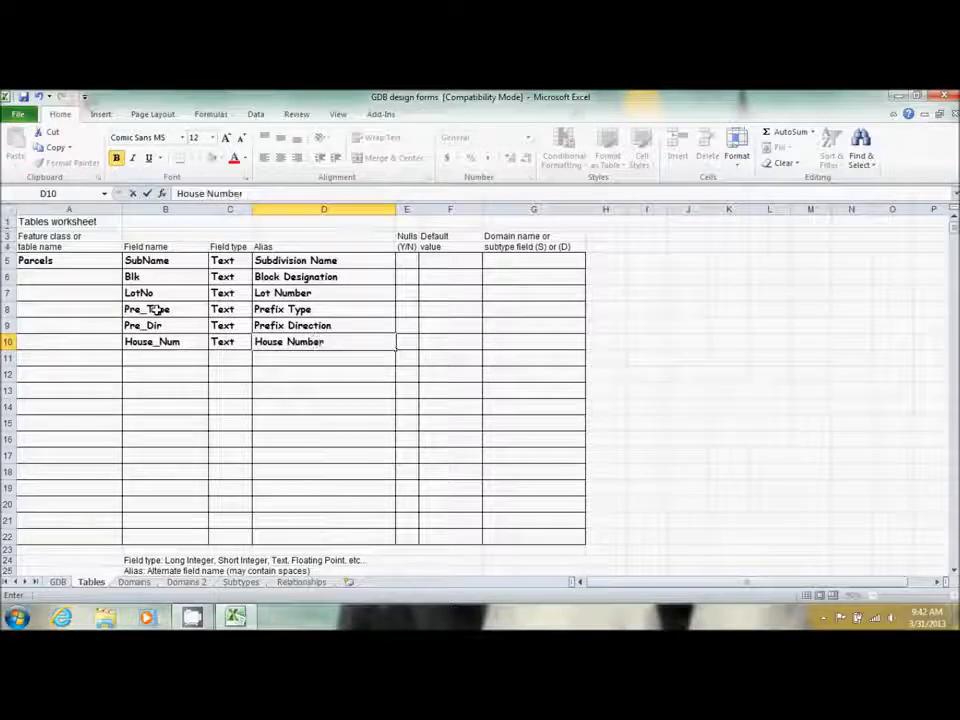
{"action": "key", "text": "Return"}
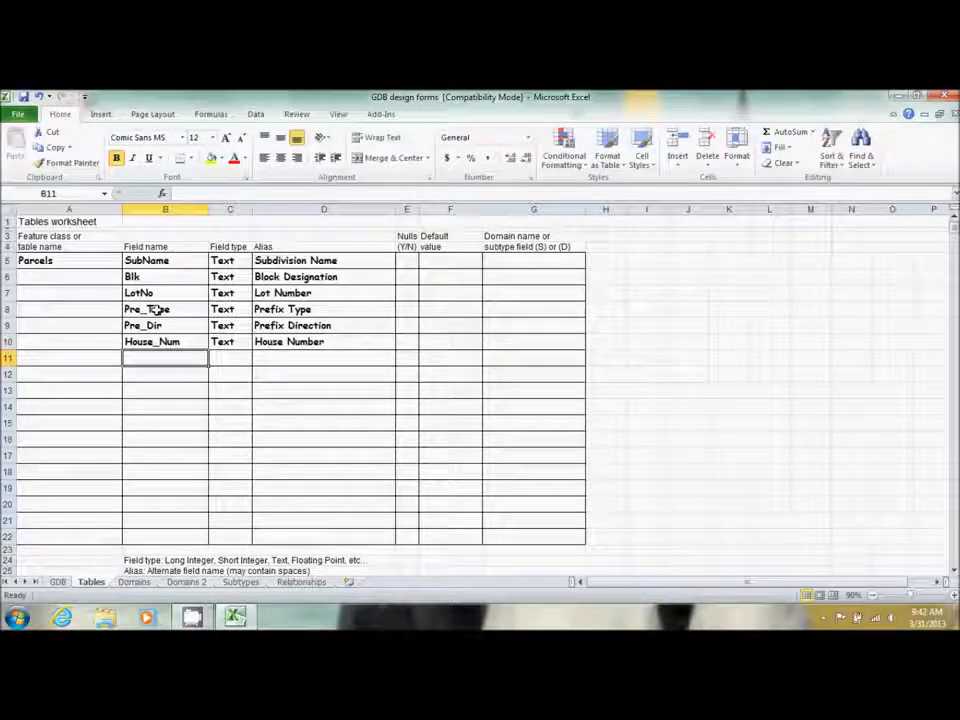
{"action": "type", "text": "Street_Name"}
Finish the Street_Name row with type Text and alias Street Name
{"action": "key", "text": "Tab"}
{"action": "type", "text": "T"}
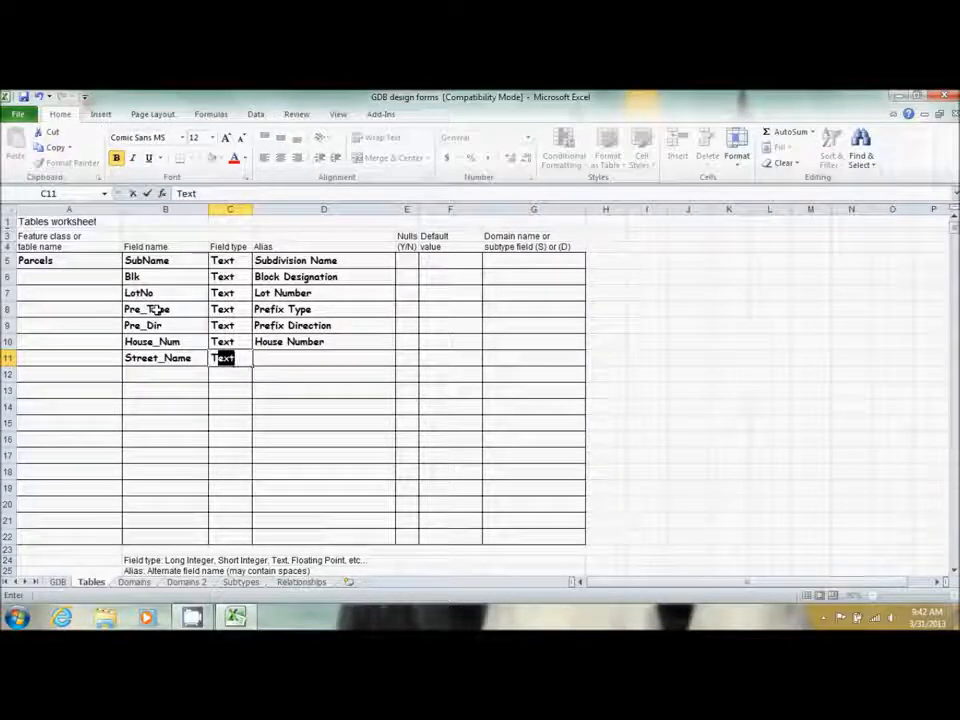
{"action": "key", "text": "Tab"}
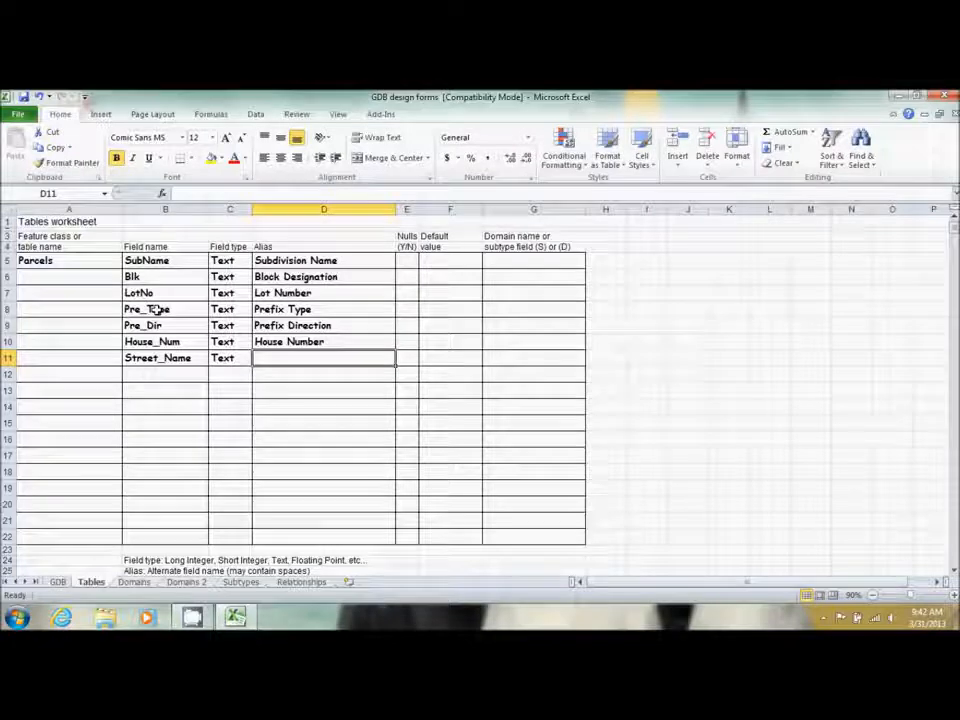
{"action": "type", "text": "S"}
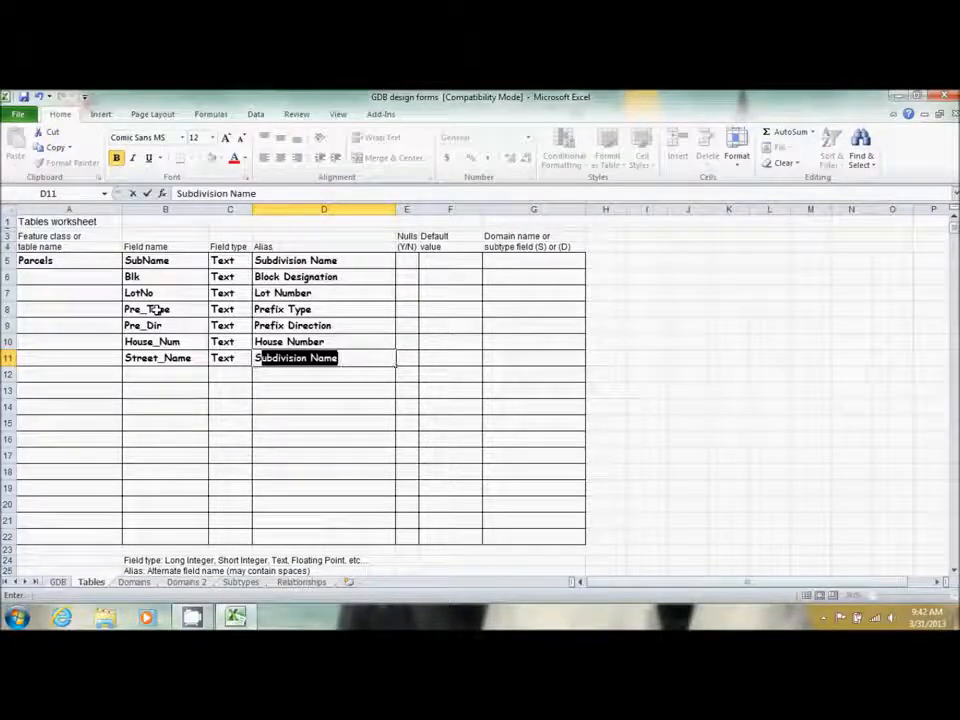
{"action": "type", "text": "tr"}
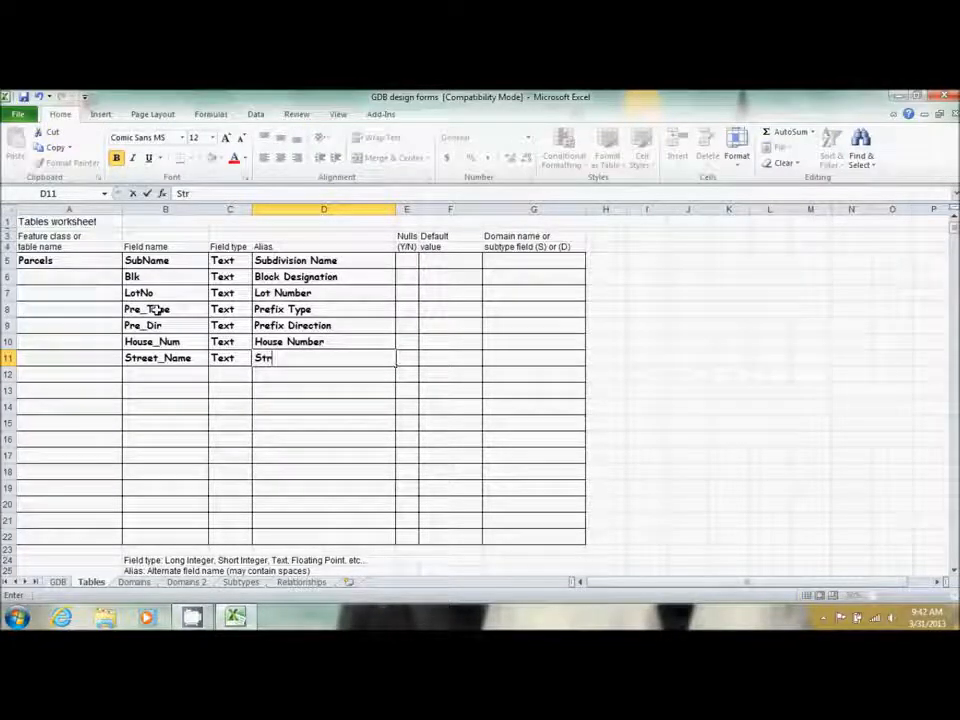
{"action": "type", "text": "eet Name"}
{"action": "key", "text": "Return"}
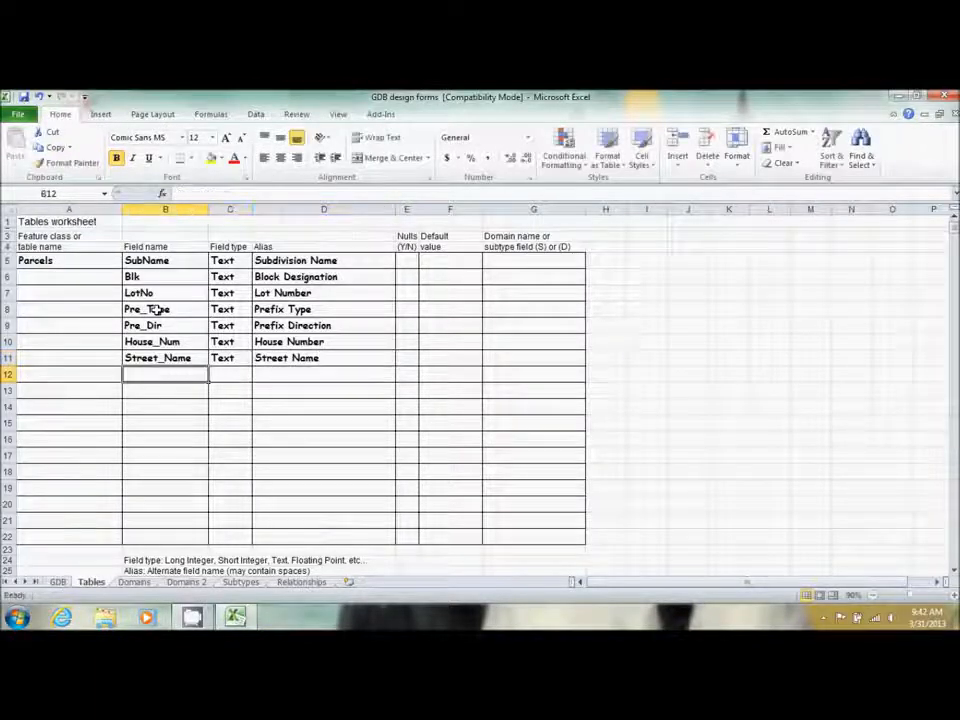
Add Street_Type as a Text field with alias Street Type
{"action": "type", "text": "Street"}
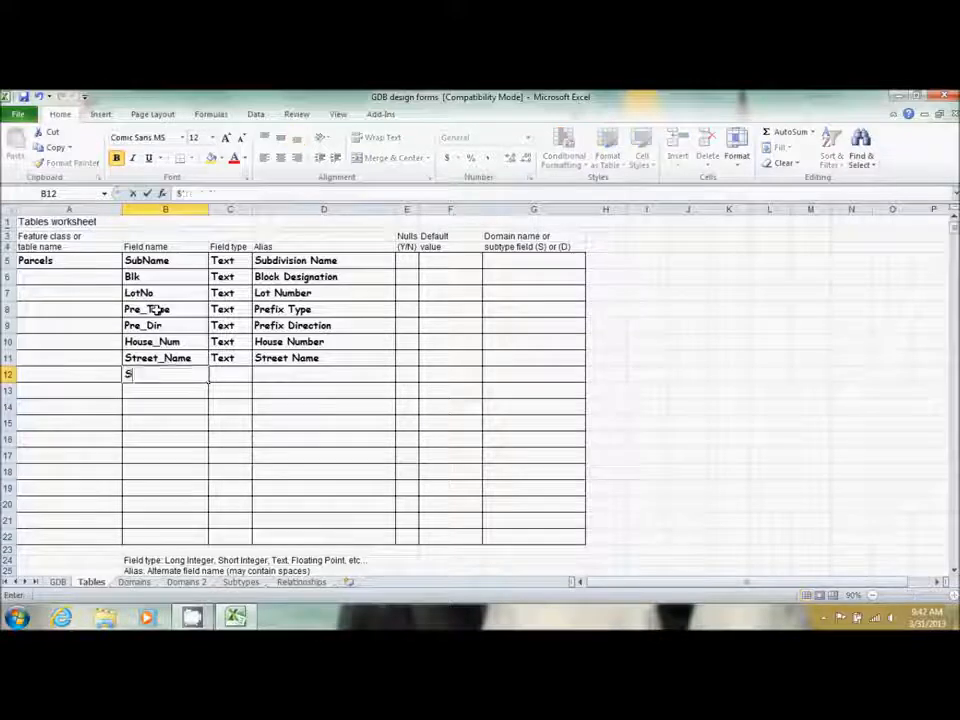
{"action": "type", "text": "_Type"}
{"action": "key", "text": "Tab"}
{"action": "type", "text": "Text"}
{"action": "key", "text": "Tab"}
{"action": "type", "text": "Street T"}
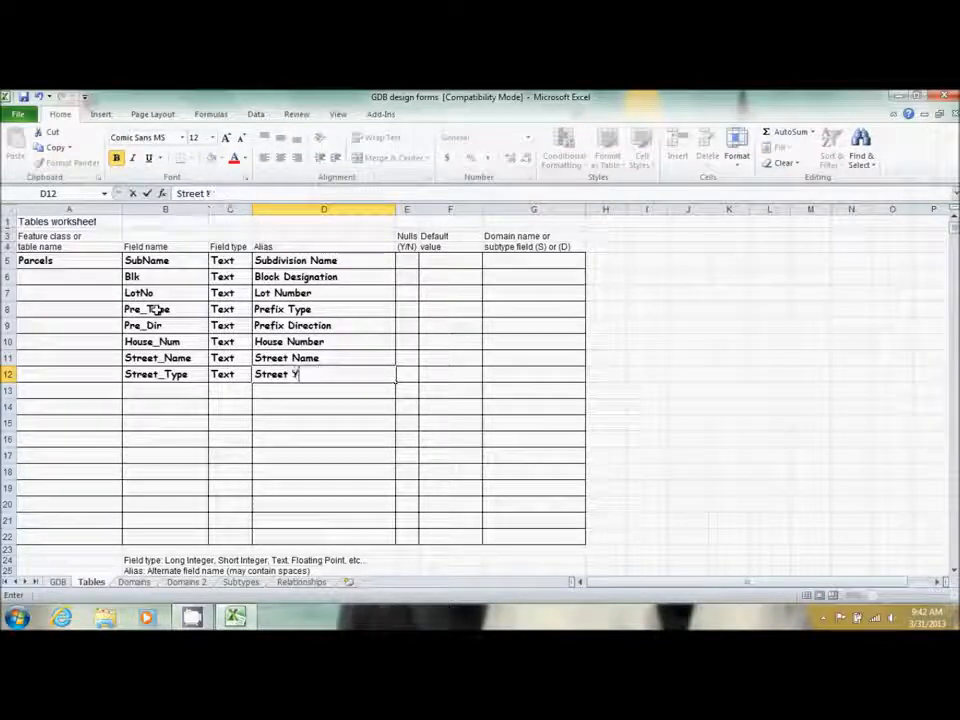
{"action": "type", "text": "ype"}
{"action": "key", "text": "Return"}
In row 13 enter Suffix_Dir, type Text, alias Suffix Direction
{"action": "key", "text": "Left"}
{"action": "key", "text": "Left"}
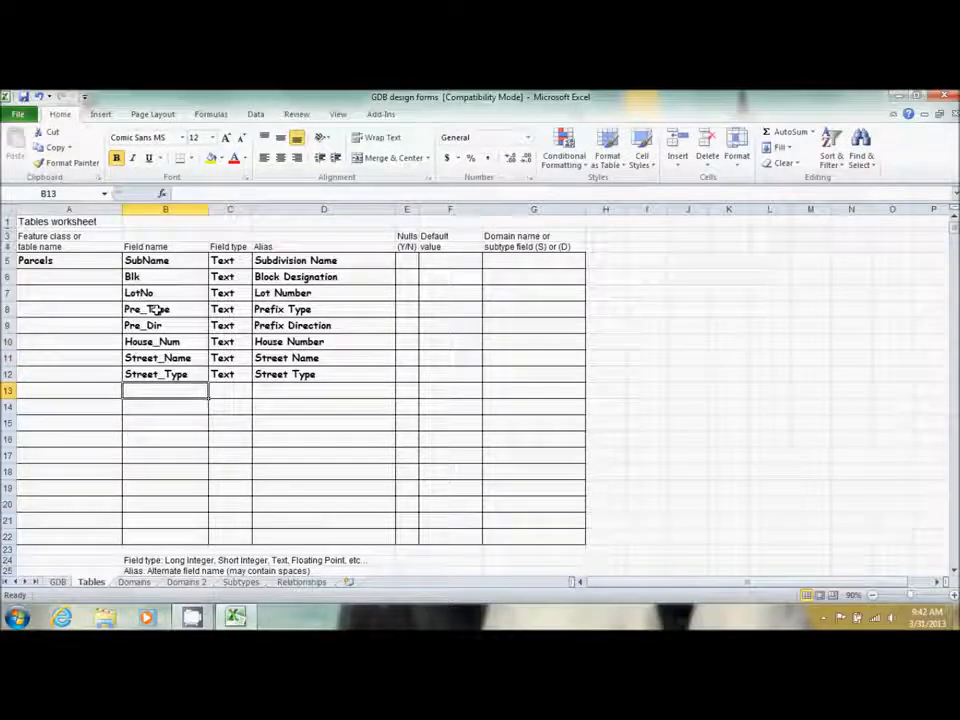
{"action": "type", "text": "Suffix"}
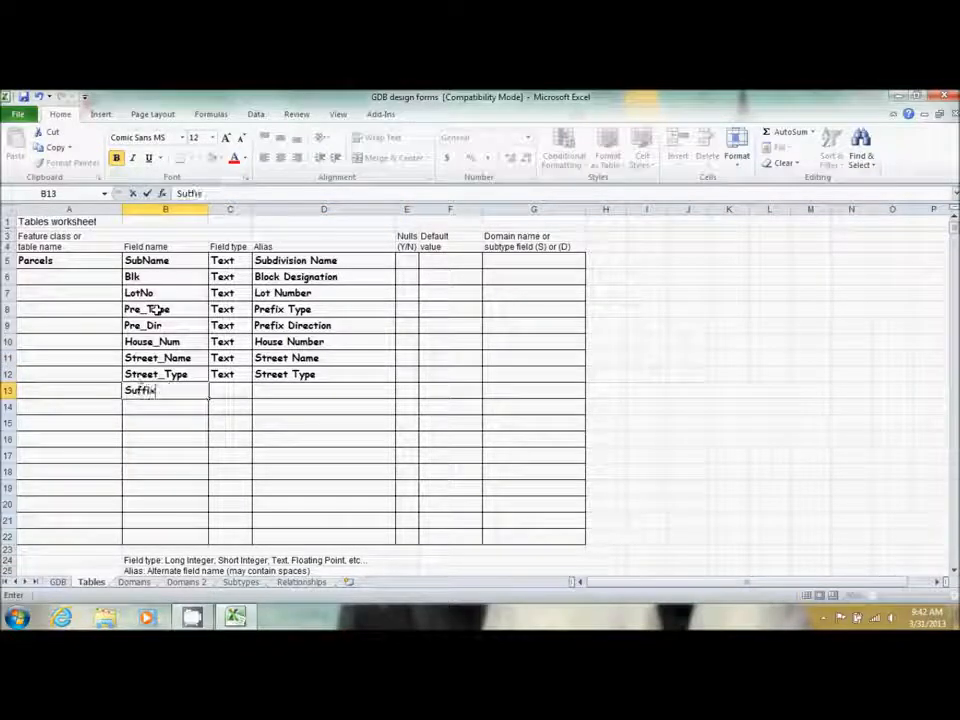
{"action": "type", "text": "_"}
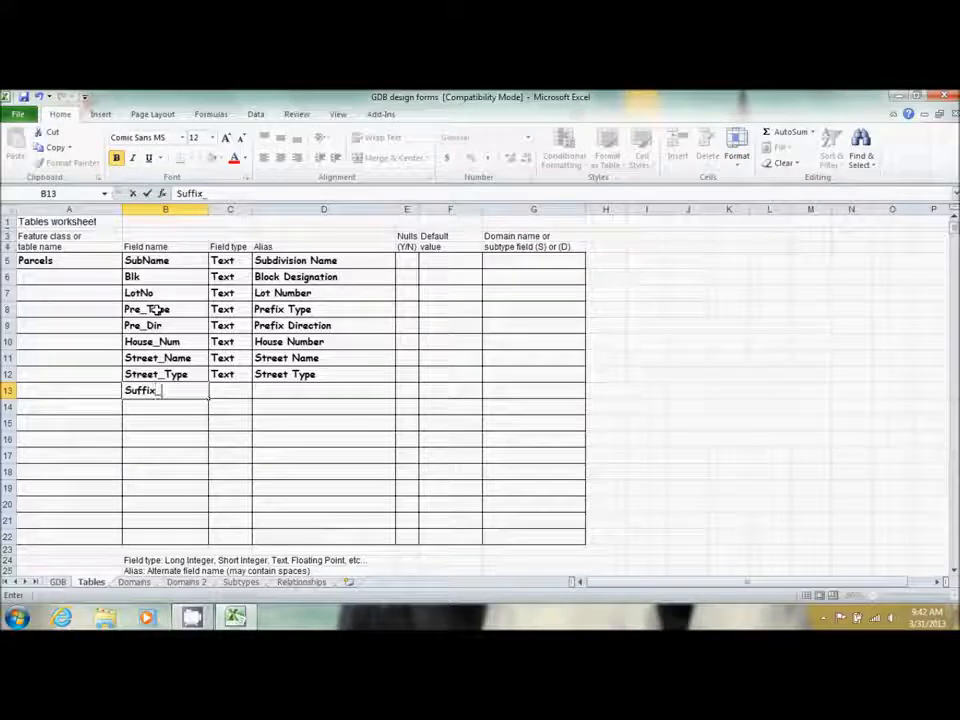
{"action": "type", "text": "Dir"}
{"action": "key", "text": "Tab"}
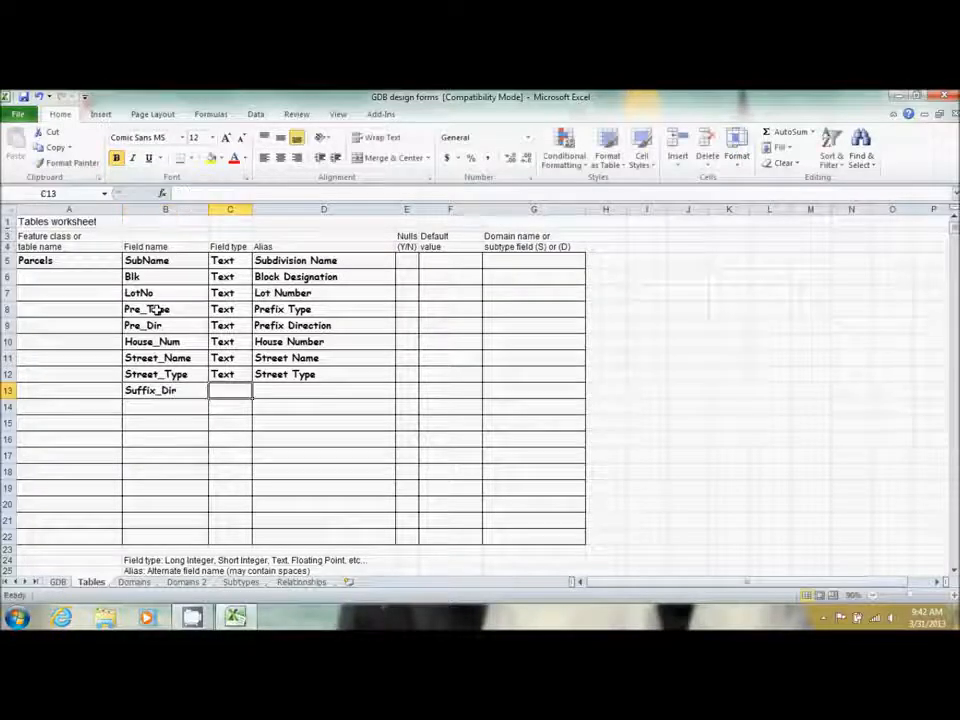
{"action": "type", "text": "Te"}
{"action": "key", "text": "Tab"}
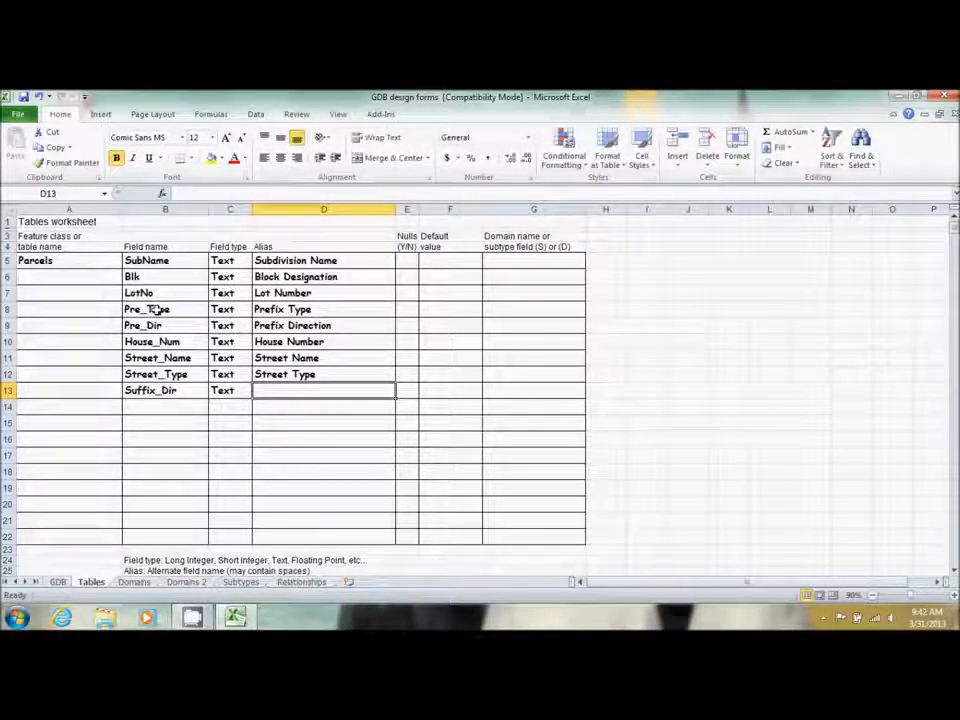
{"action": "type", "text": "Suffix "}
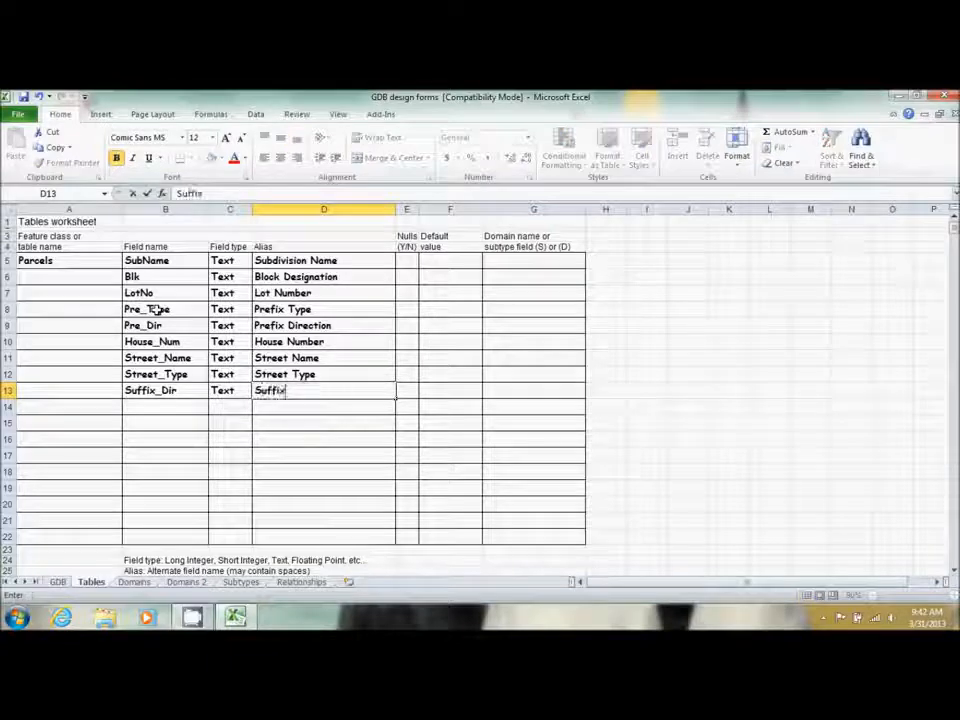
{"action": "type", "text": "Di"}
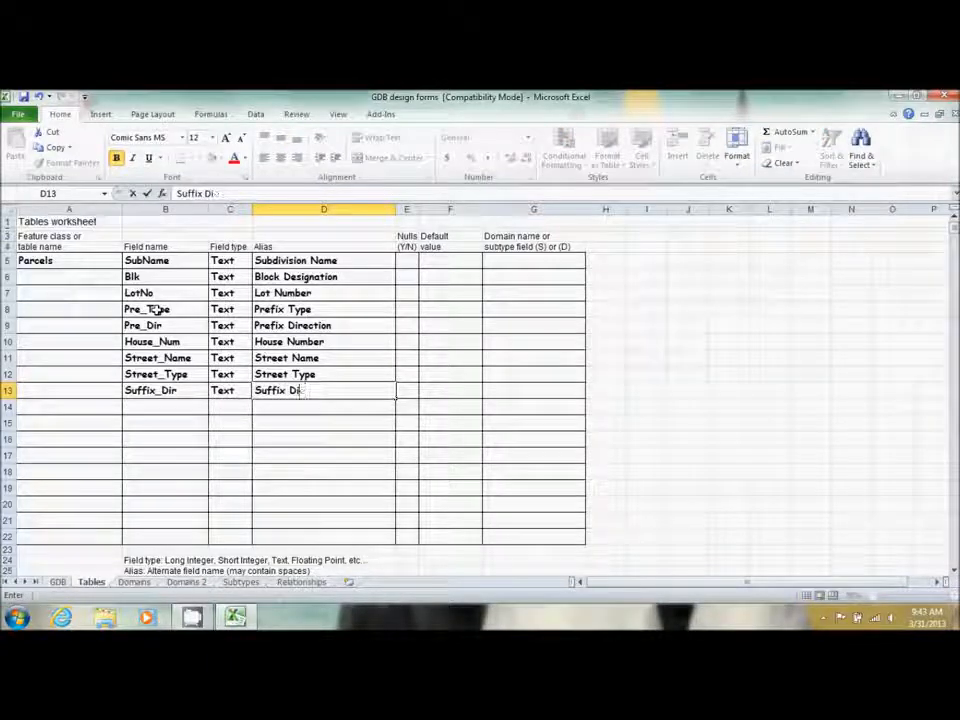
{"action": "type", "text": "rection"}
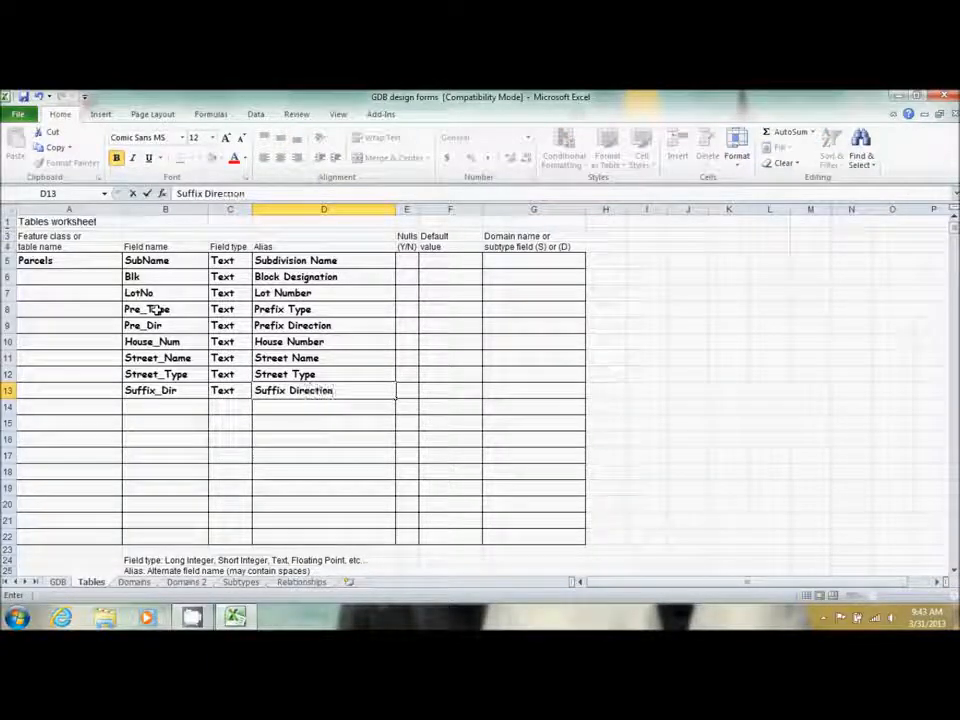
In row 14 enter field ZIPCODE with type LI and alias ZIP Code
{"action": "key", "text": "Return"}
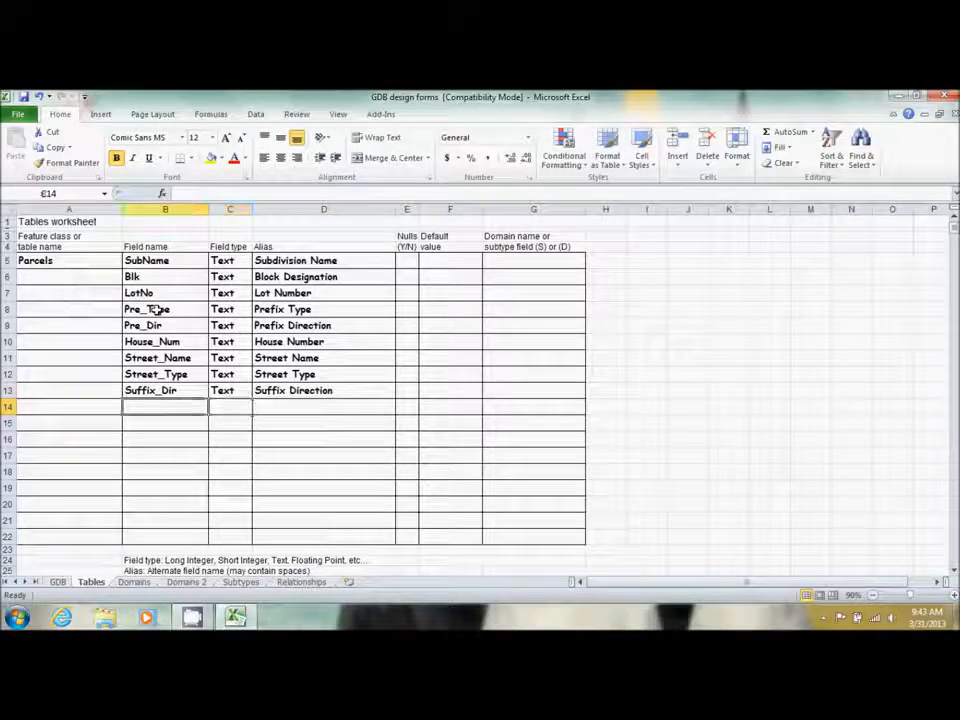
{"action": "type", "text": "ZIP"}
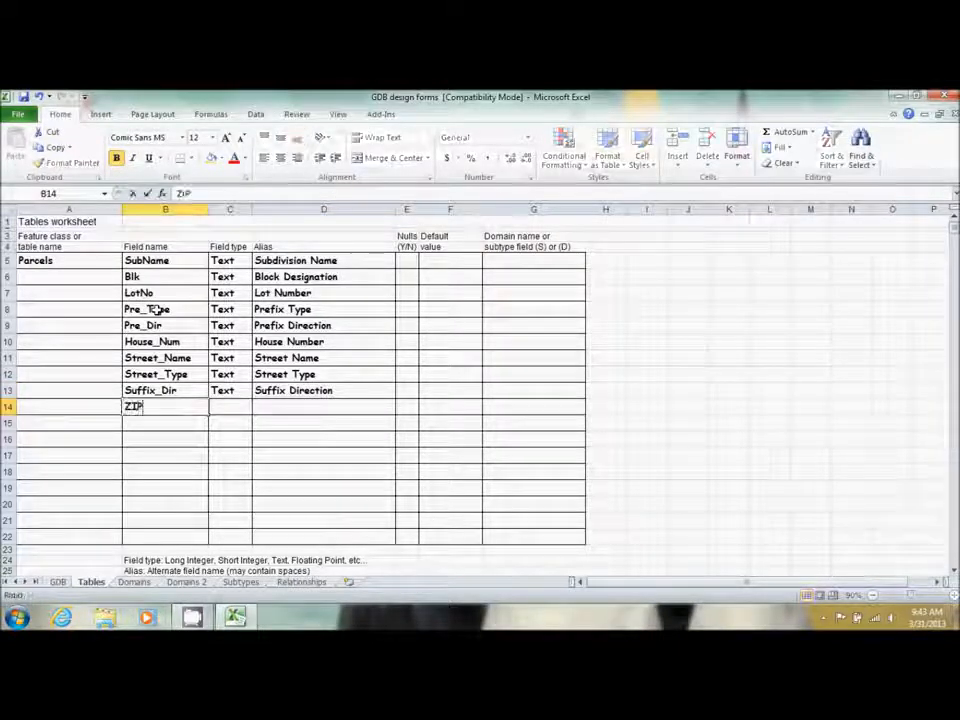
{"action": "type", "text": "CODE"}
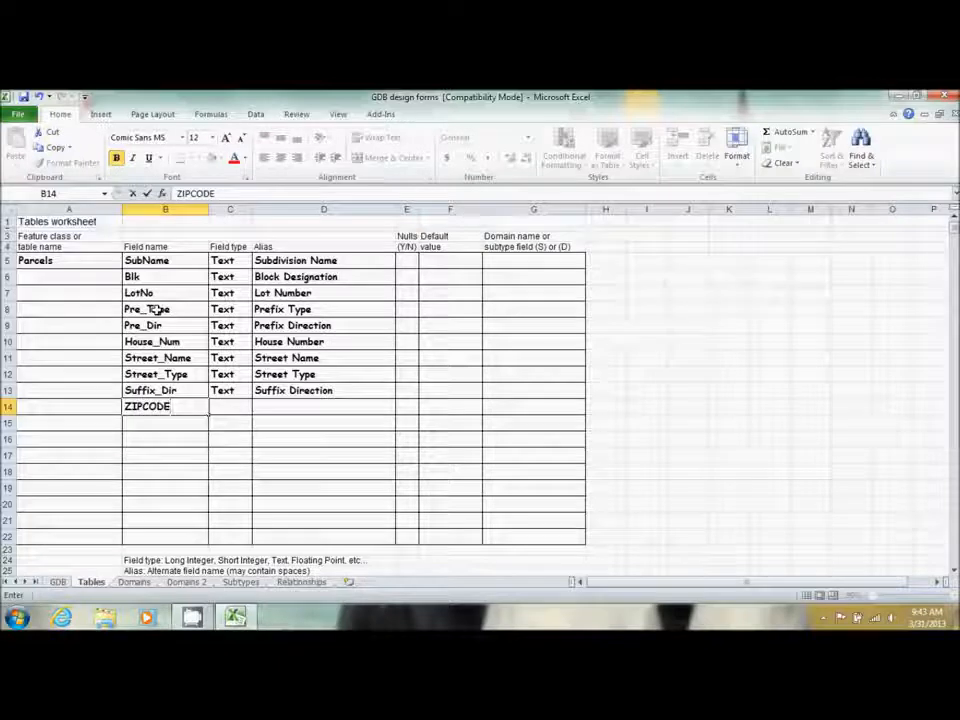
{"action": "key", "text": "Tab"}
{"action": "type", "text": "LI"}
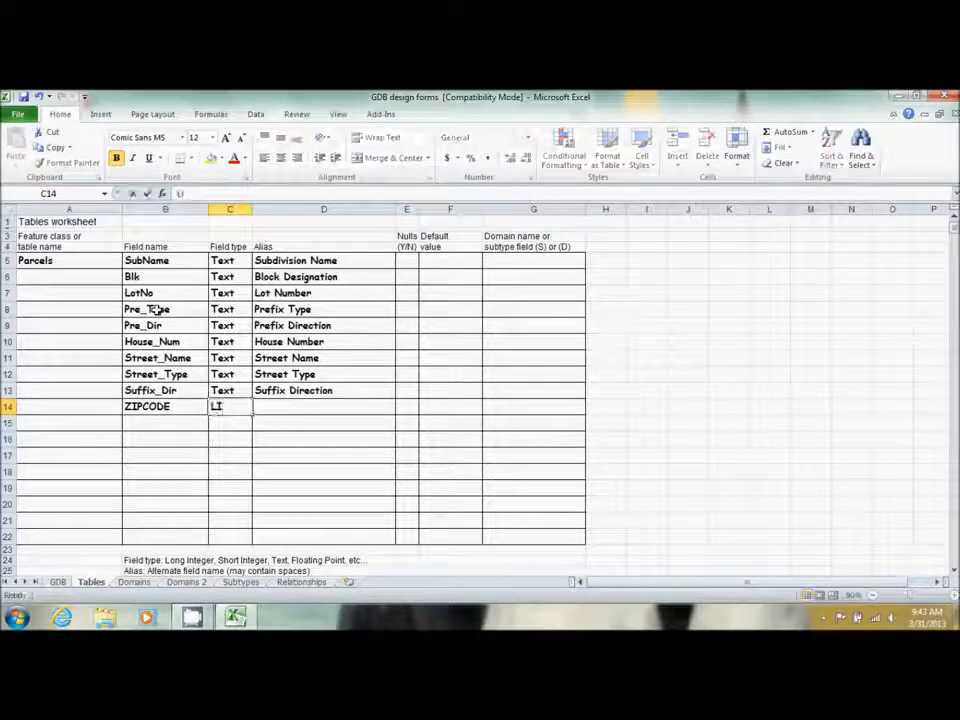
{"action": "key", "text": "Tab"}
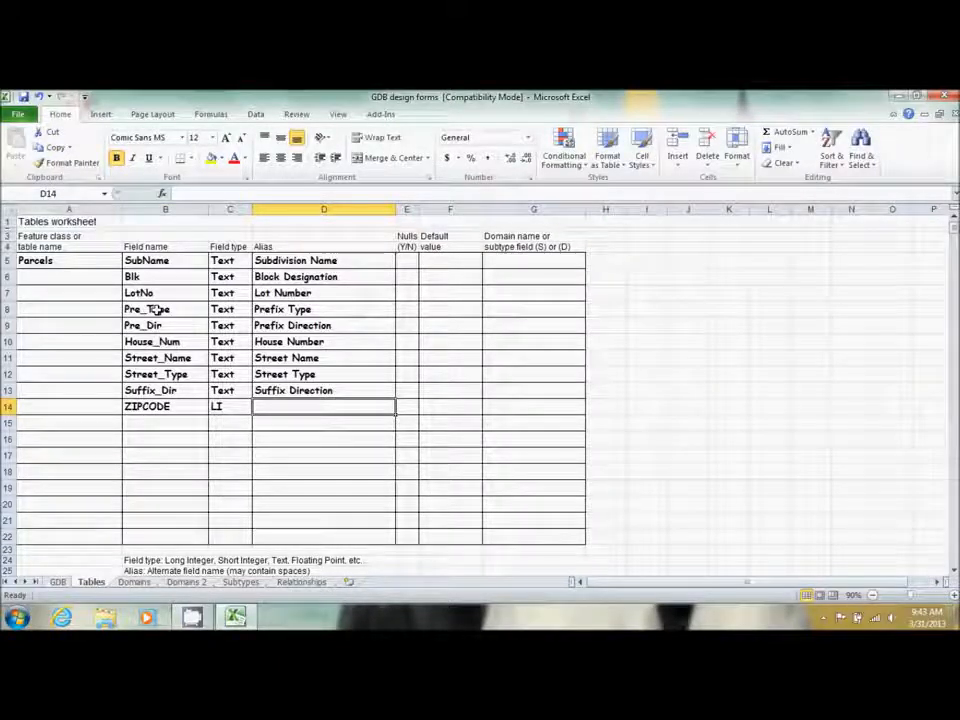
{"action": "type", "text": "ZIP COD"}
{"action": "key", "text": "BackSpace"}
{"action": "key", "text": "BackSpace"}
{"action": "type", "text": "ode"}
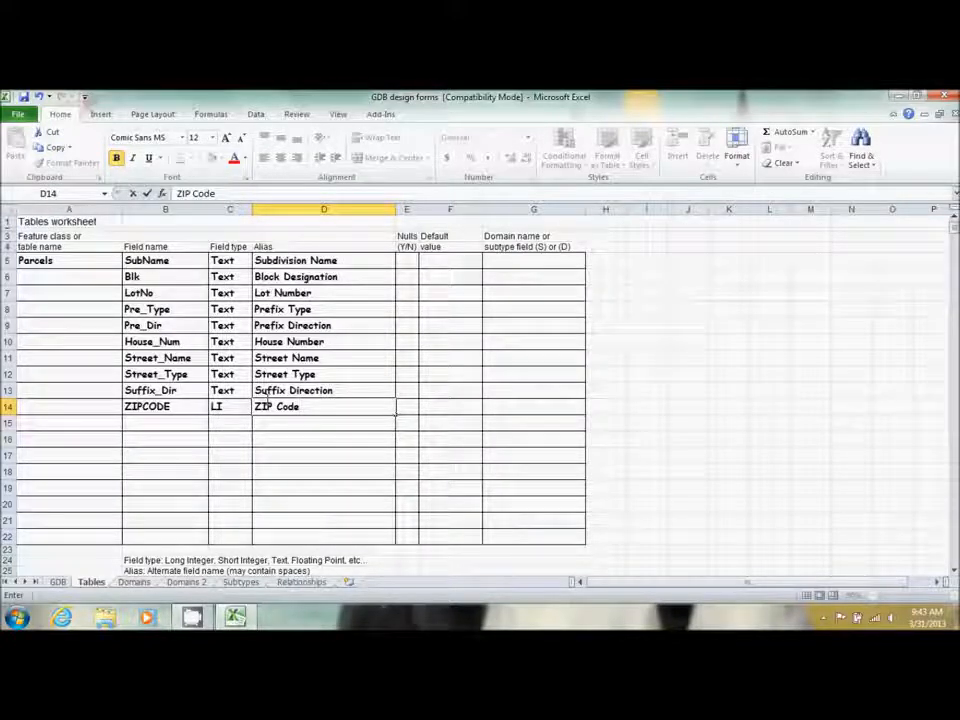
{"action": "key", "text": "Return"}
{"action": "key", "text": "Left"}
{"action": "key", "text": "Left"}
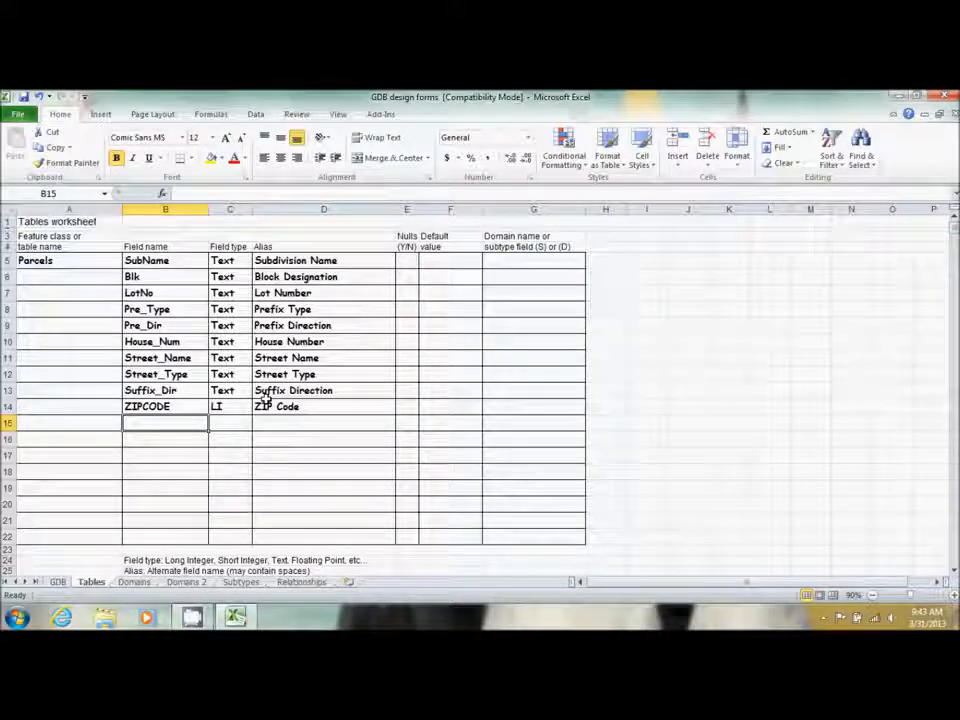
Add UseCode in row 15 as a Text field with alias Land Use Code
{"action": "type", "text": "UseCode"}
{"action": "key", "text": "Tab"}
{"action": "type", "text": "Text"}
{"action": "key", "text": "Tab"}
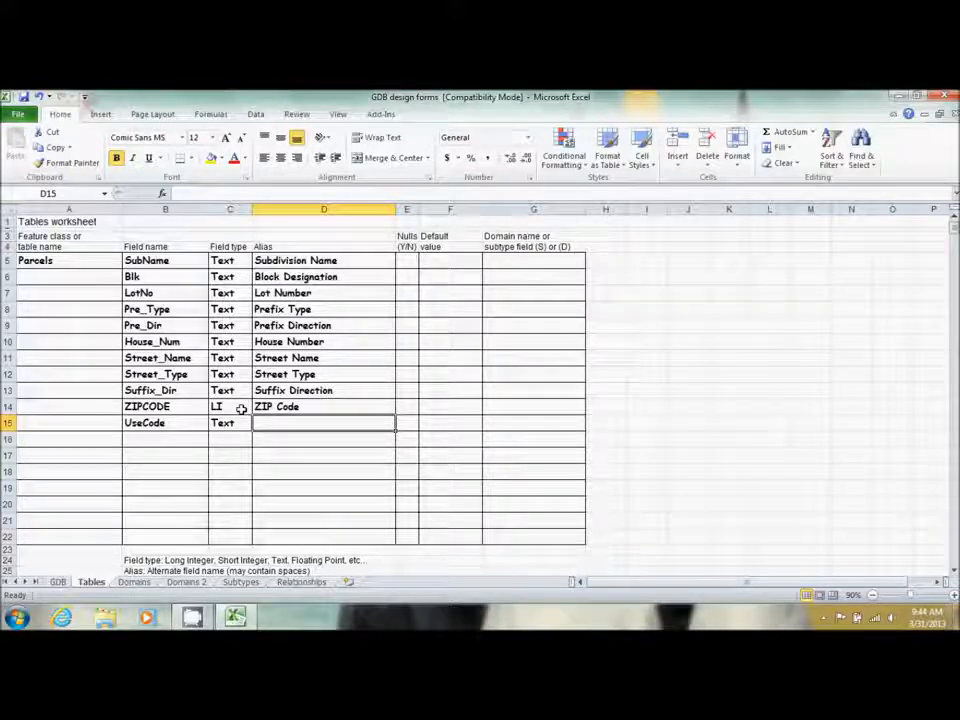
{"action": "type", "text": "Land Use"}
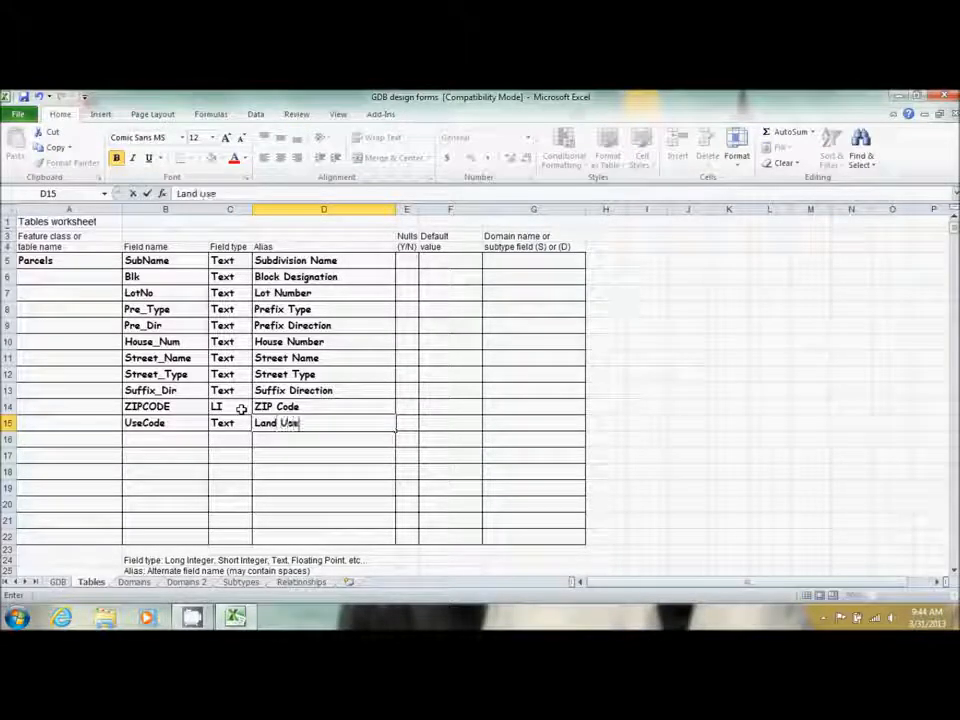
{"action": "type", "text": " code"}
{"action": "key", "text": "BackSpace"}
{"action": "key", "text": "BackSpace"}
{"action": "key", "text": "BackSpace"}
{"action": "key", "text": "BackSpace"}
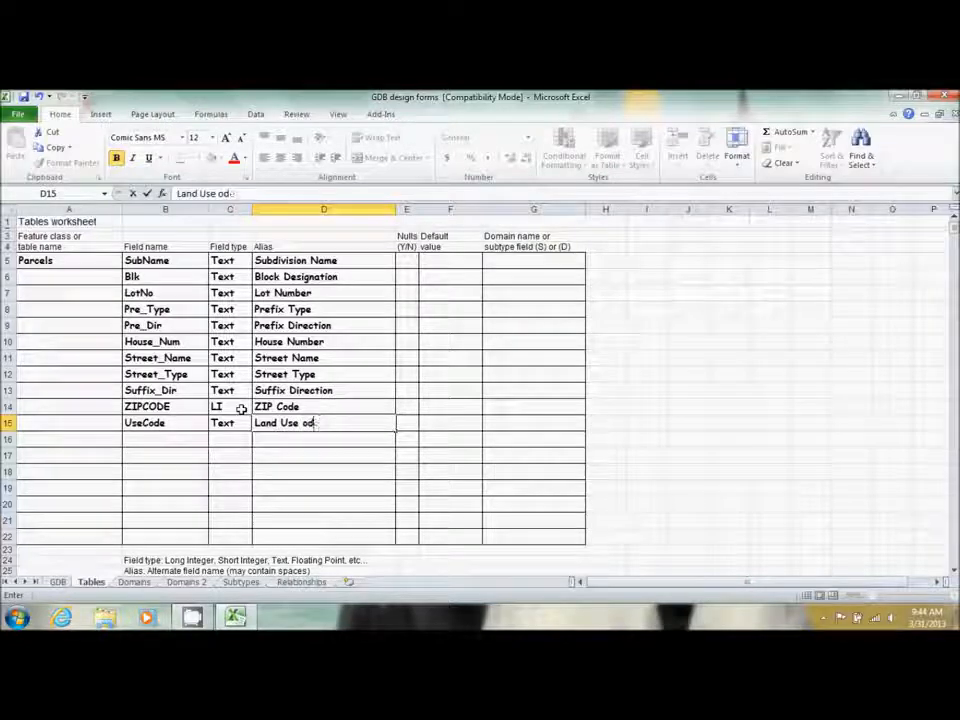
{"action": "type", "text": "Code"}
{"action": "key", "text": "Return"}
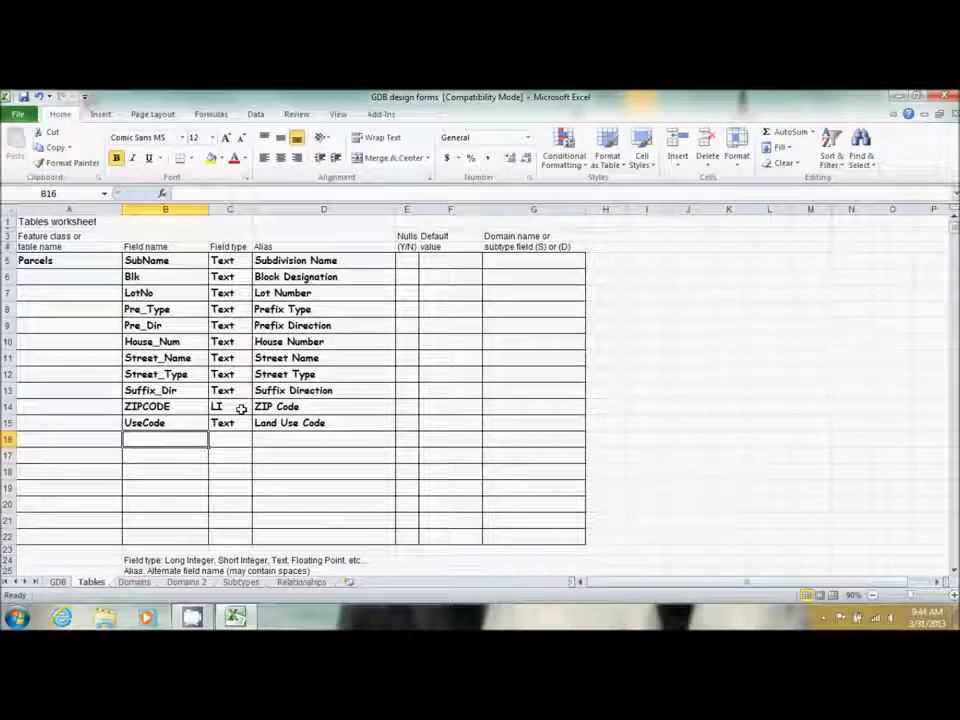
Add Georeference in row 16 as a Text field with alias Georeference
{"action": "type", "text": "Ge"}
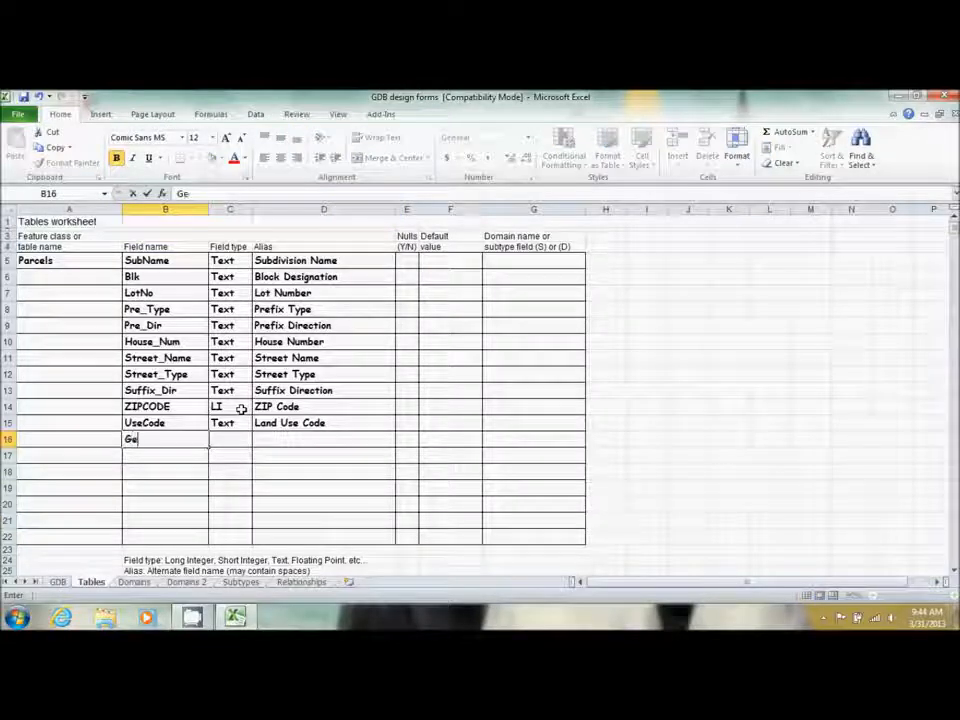
{"action": "type", "text": "oref"}
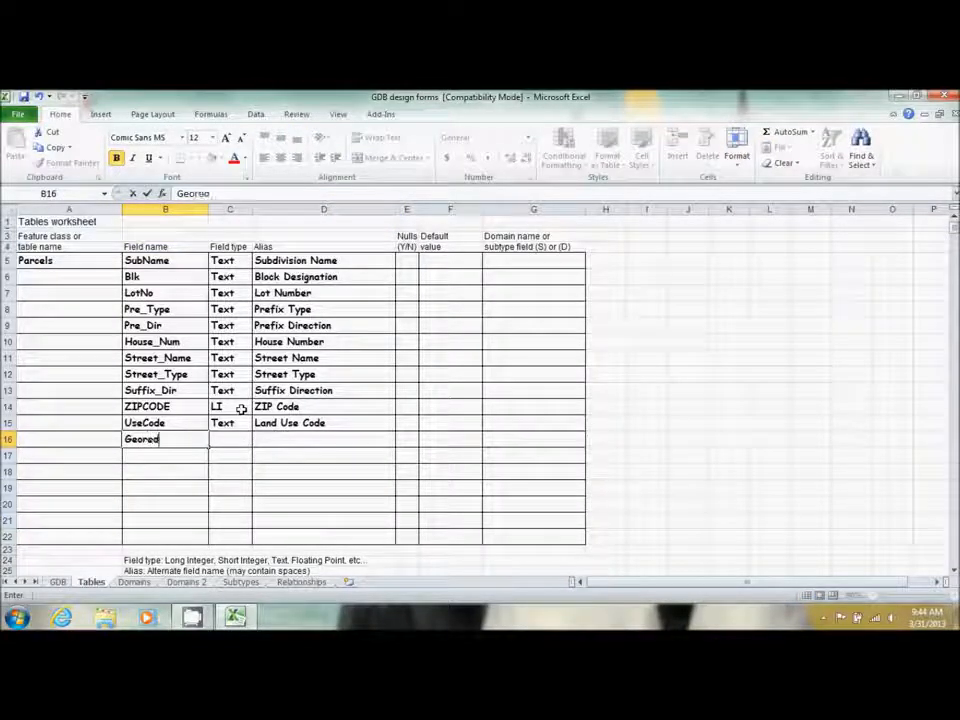
{"action": "type", "text": "erence"}
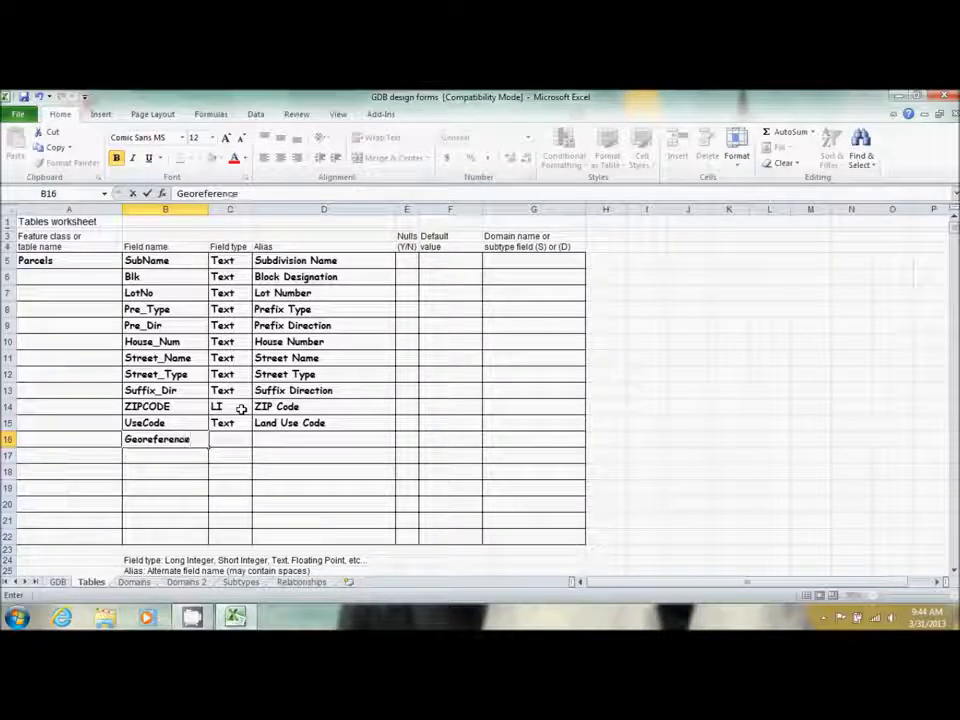
{"action": "key", "text": "Tab"}
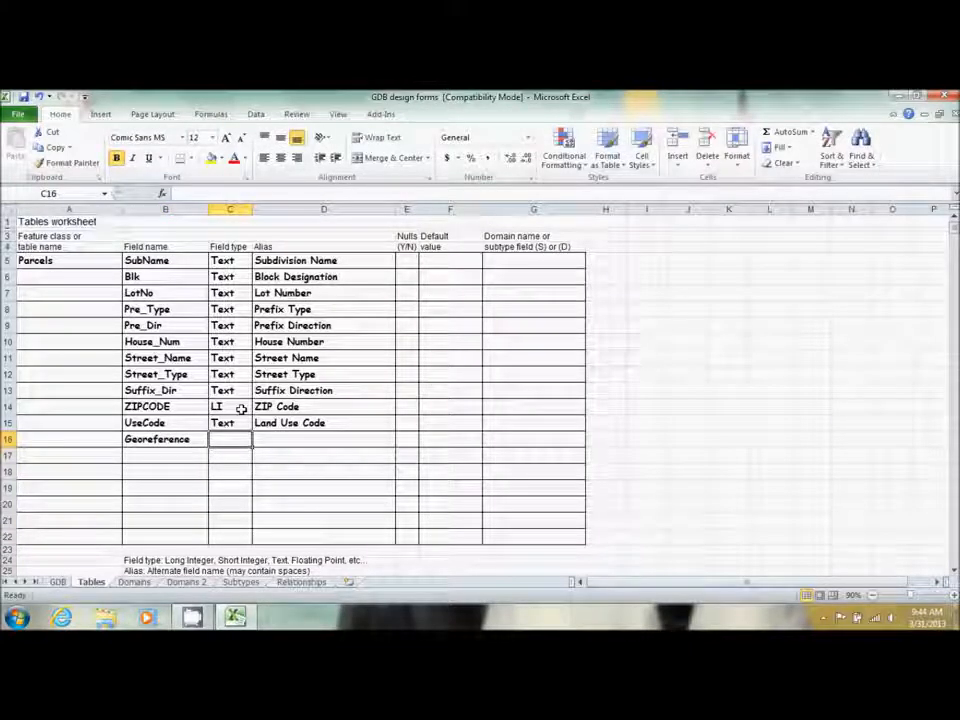
{"action": "type", "text": "T"}
{"action": "key", "text": "Tab"}
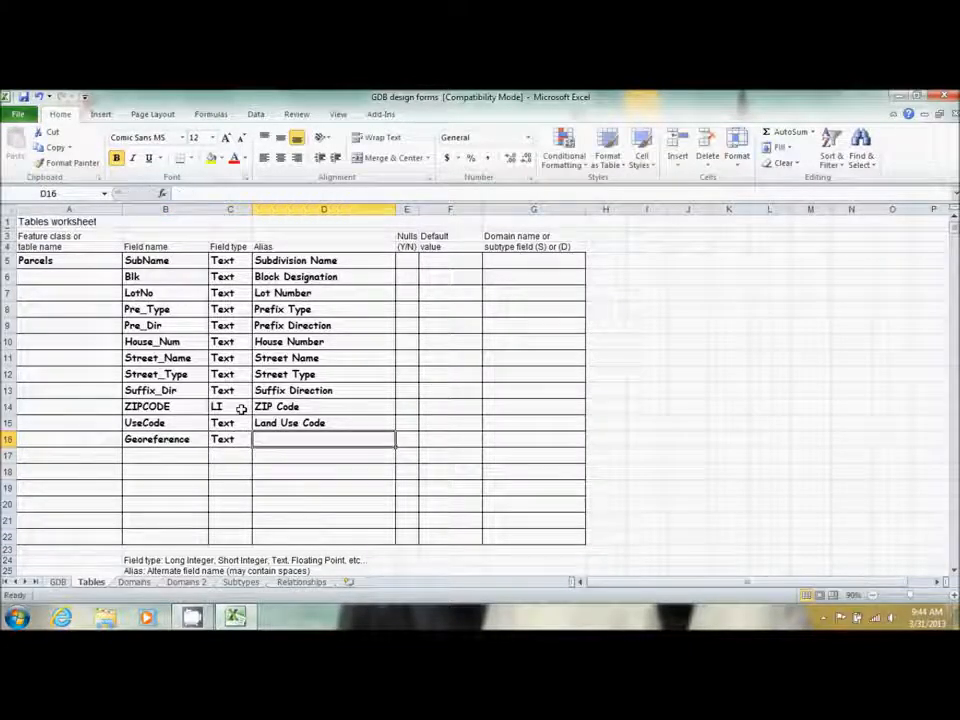
{"action": "type", "text": "Fe"}
{"action": "key", "text": "BackSpace"}
{"action": "key", "text": "BackSpace"}
{"action": "type", "text": "Geof"}
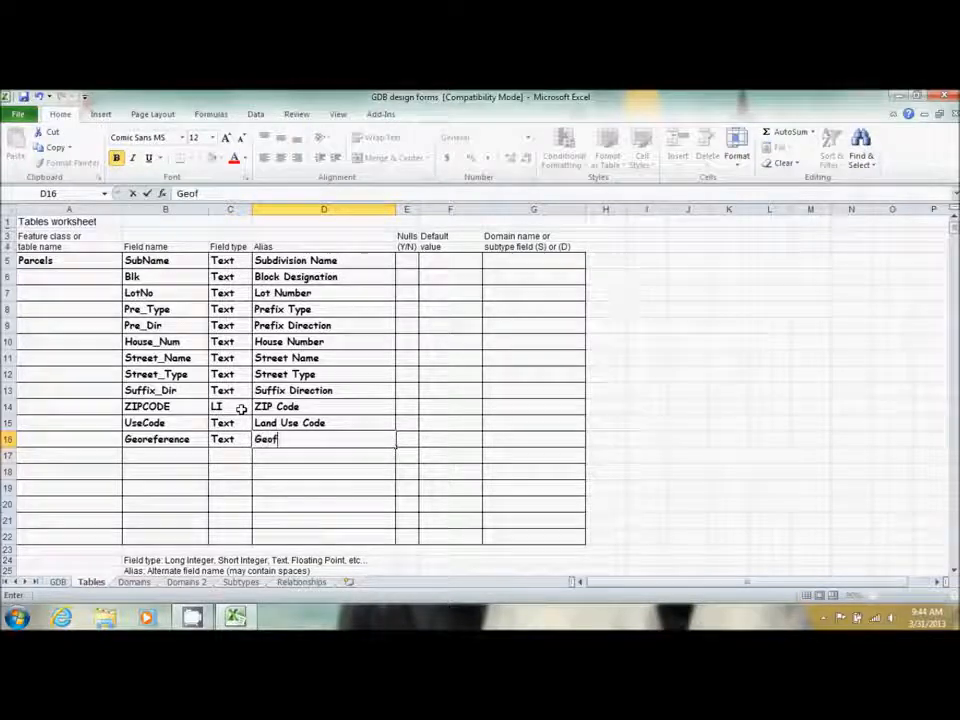
{"action": "key", "text": "BackSpace"}
{"action": "type", "text": "reference"}
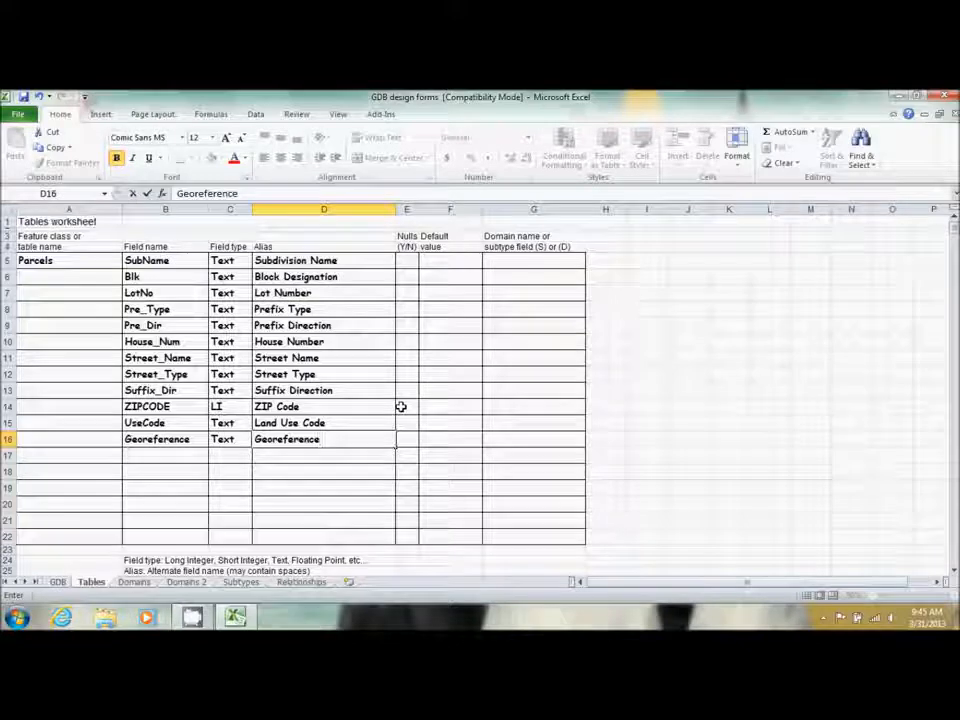
Mark Pre_Type, Pre_Dir and Suffix_Dir as allowing nulls with Y
{"action": "left_click", "coordinate": [407, 261]}
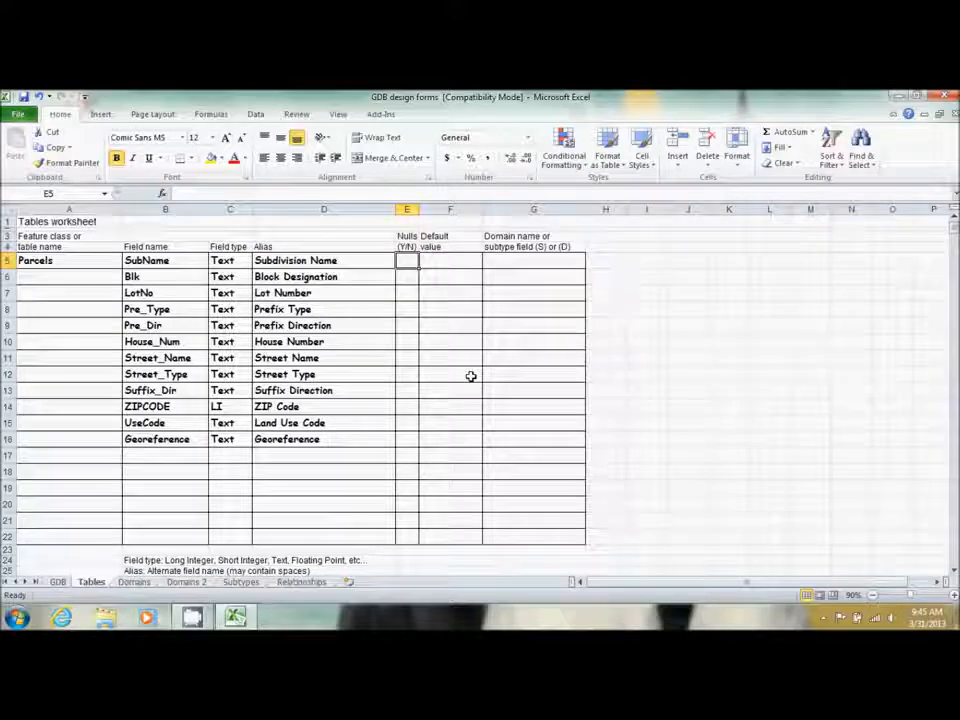
{"action": "key", "text": "Down"}
{"action": "key", "text": "Down"}
{"action": "key", "text": "Down"}
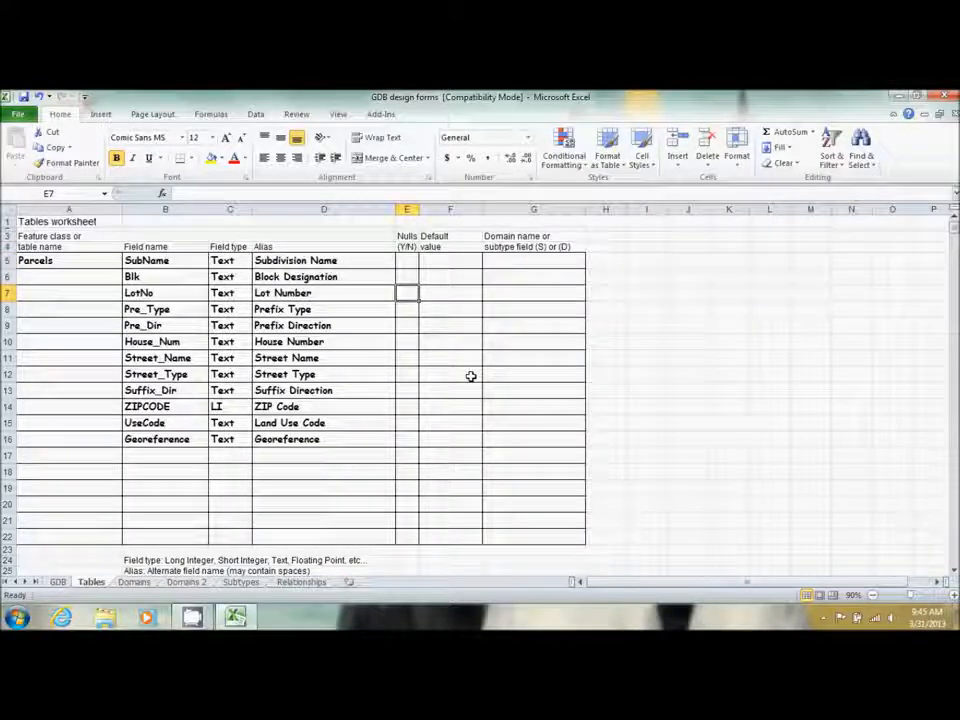
{"action": "type", "text": "Y"}
{"action": "key", "text": "Return"}
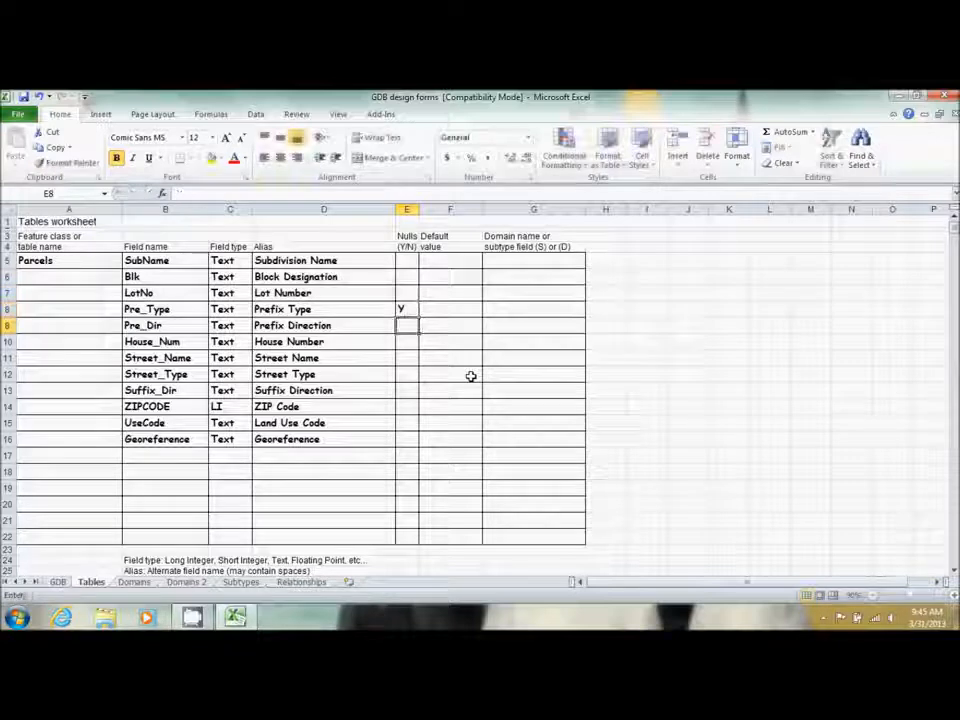
{"action": "type", "text": "Y"}
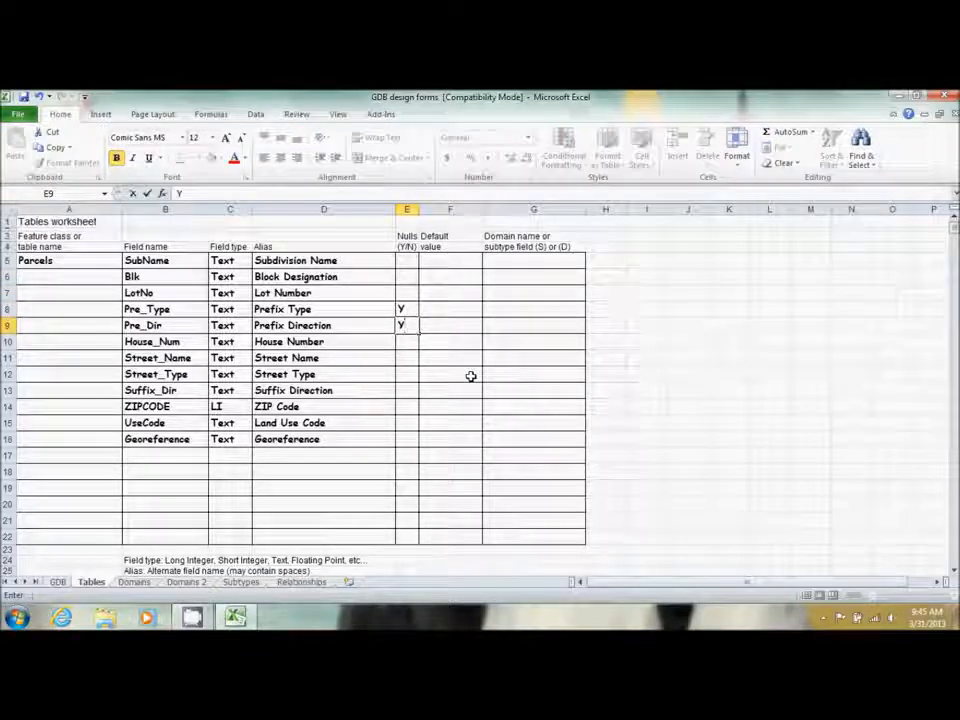
{"action": "key", "text": "Return"}
{"action": "key", "text": "Down"}
{"action": "key", "text": "Down"}
{"action": "key", "text": "Down"}
{"action": "type", "text": "Y"}
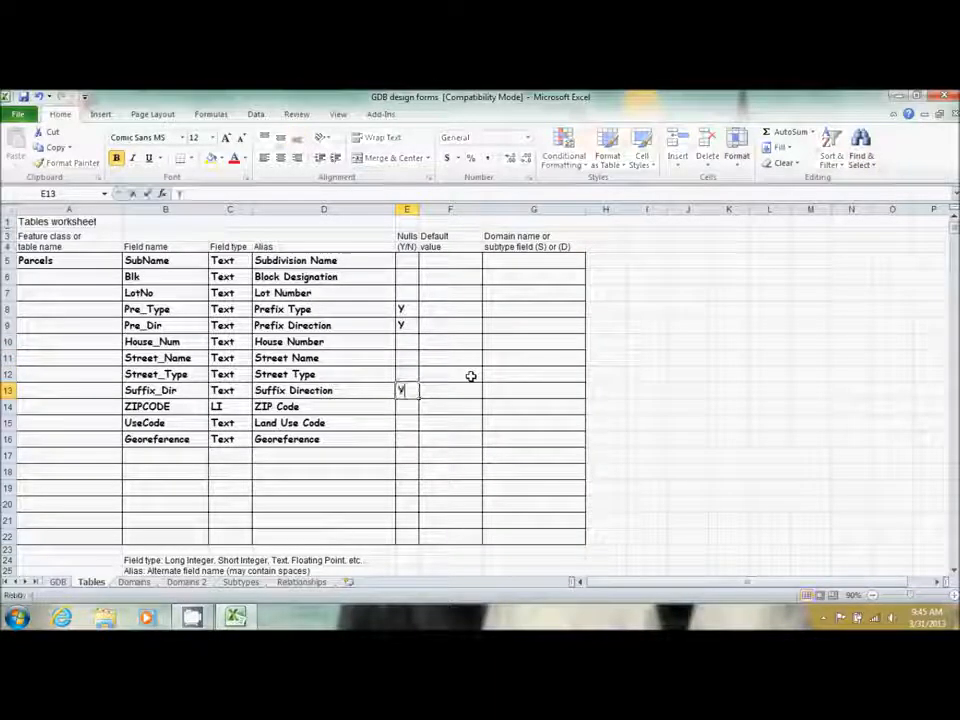
{"action": "key", "text": "Up"}
{"action": "key", "text": "Up"}
{"action": "key", "text": "Up"}
{"action": "key", "text": "Up"}
{"action": "key", "text": "Up"}
{"action": "key", "text": "Up"}
{"action": "key", "text": "Up"}
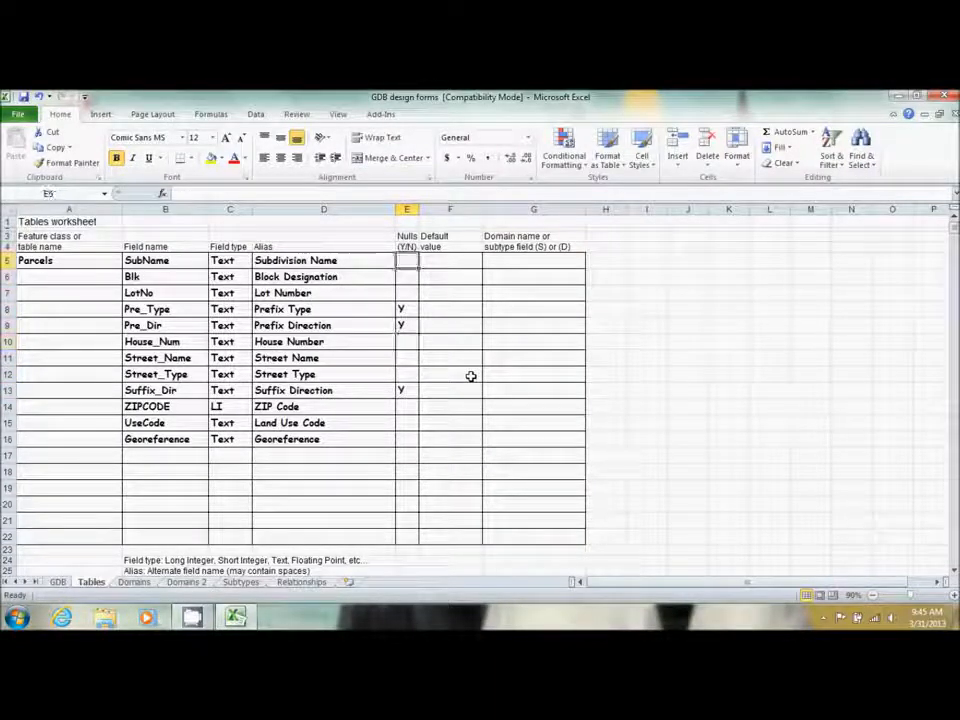
Enter N in the Nulls column for all remaining Parcels fields through Georeference
{"action": "type", "text": "N"}
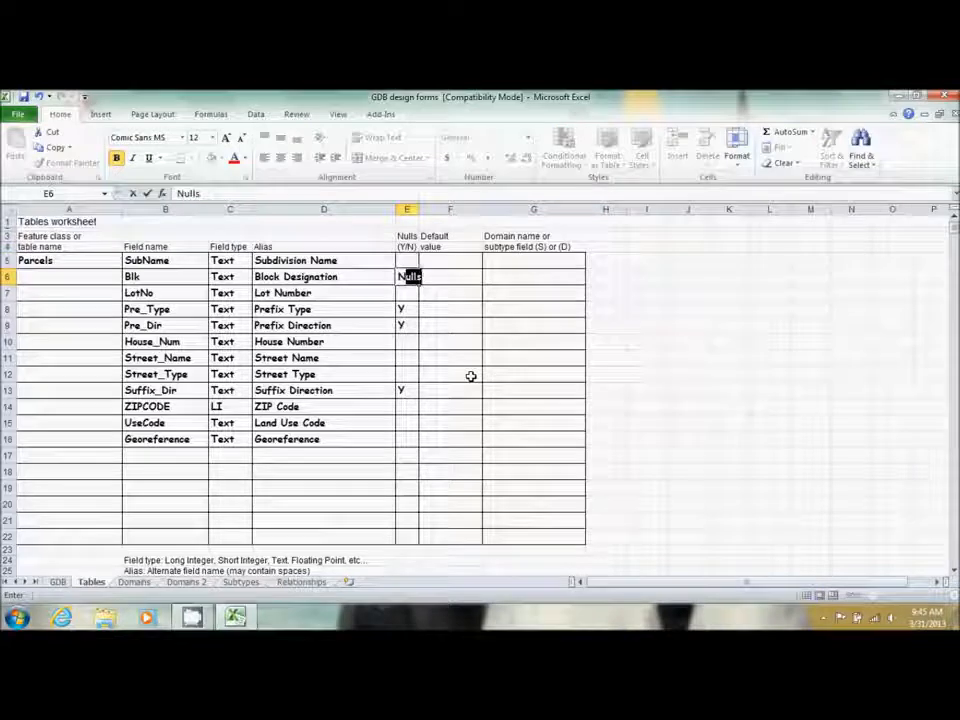
{"action": "key", "text": "BackSpace"}
{"action": "key", "text": "Up"}
{"action": "type", "text": "N"}
{"action": "key", "text": "Down"}
{"action": "key", "text": "Down"}
{"action": "type", "text": "N"}
{"action": "key", "text": "Down"}
{"action": "key", "text": "Down"}
{"action": "key", "text": "Down"}
{"action": "type", "text": "N"}
{"action": "key", "text": "Down"}
{"action": "type", "text": "N"}
{"action": "key", "text": "Down"}
{"action": "type", "text": "N"}
{"action": "key", "text": "Down"}
{"action": "key", "text": "Down"}
{"action": "type", "text": "N"}
{"action": "key", "text": "Down"}
{"action": "type", "text": "N"}
{"action": "key", "text": "Down"}
{"action": "type", "text": "N"}
{"action": "key", "text": "Down"}
{"action": "key", "text": "Right"}
{"action": "key", "text": "Up"}
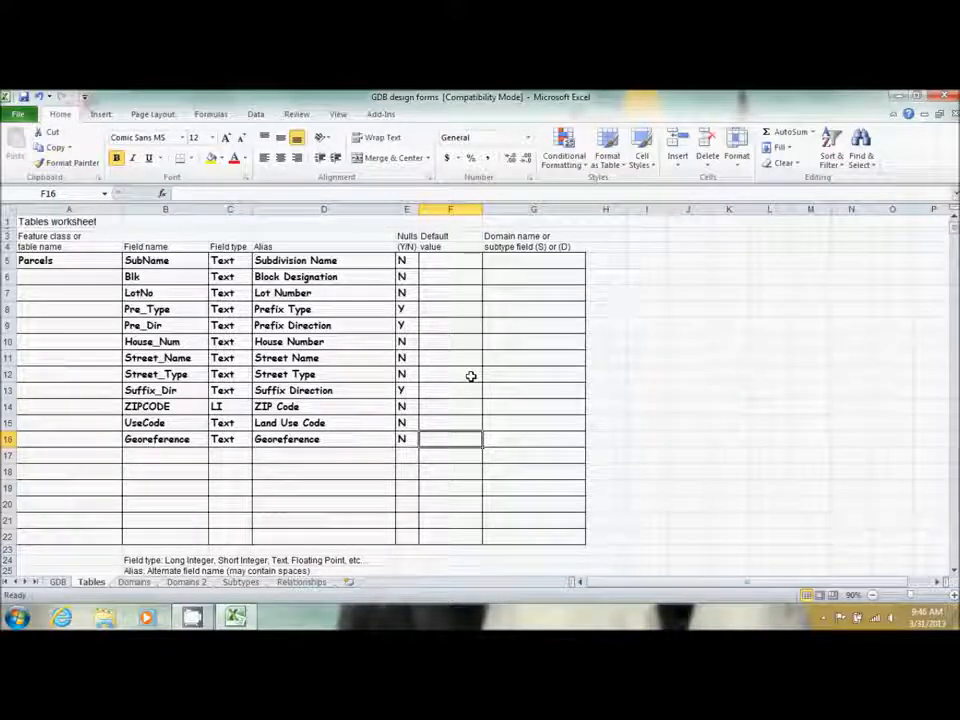
{"action": "key", "text": "Up"}
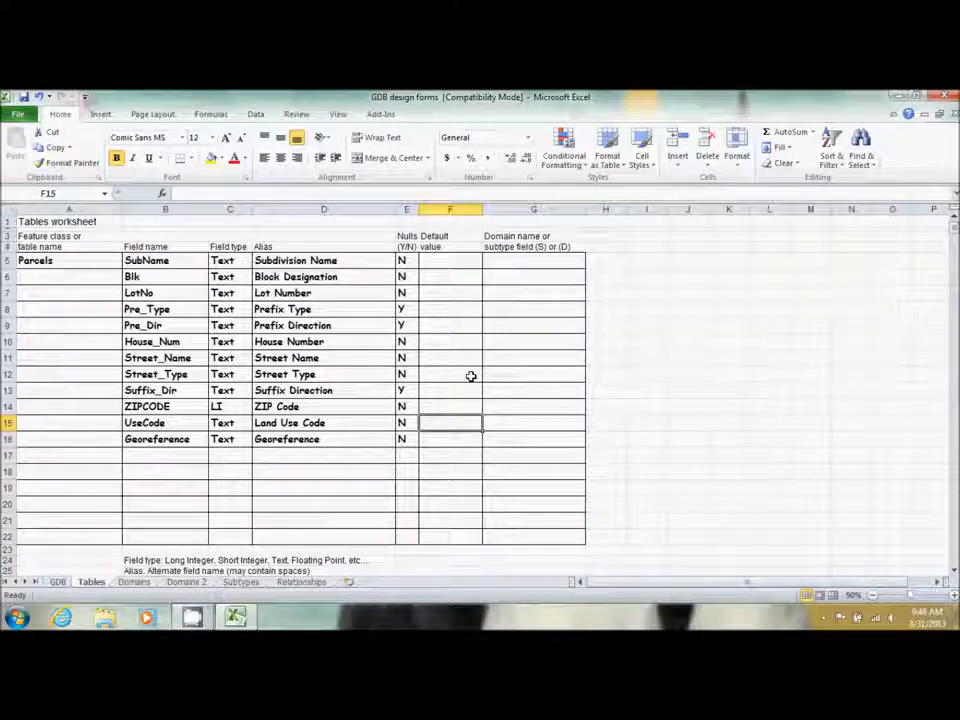
Enter the domain (D) ParcelUseCodes for UseCode in G15, then go to the Domains sheet
{"action": "key", "text": "Right"}
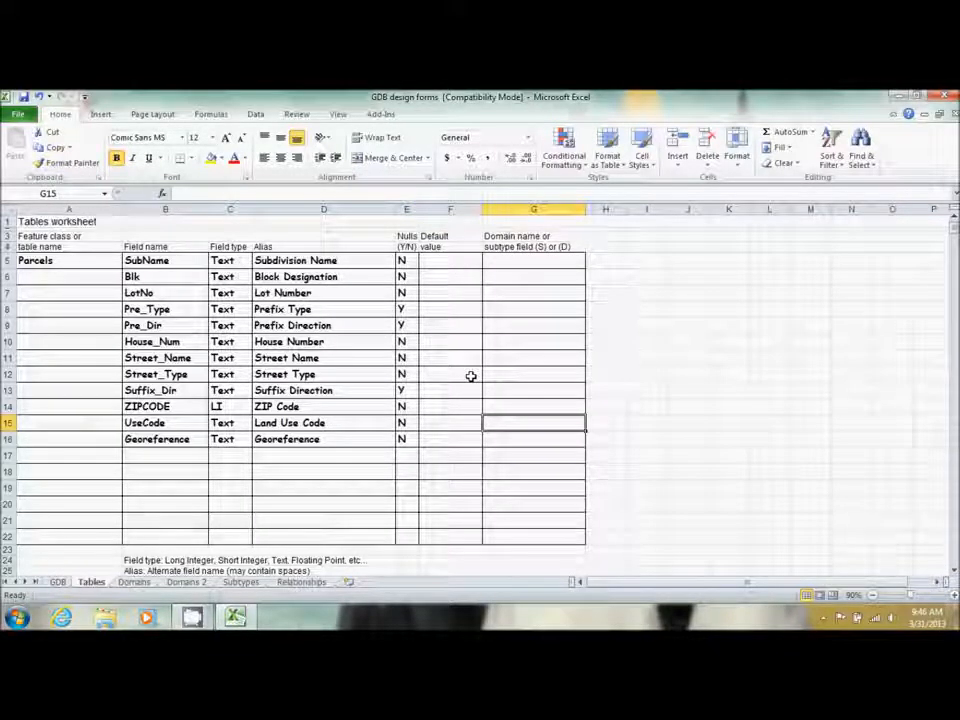
{"action": "type", "text": "("}
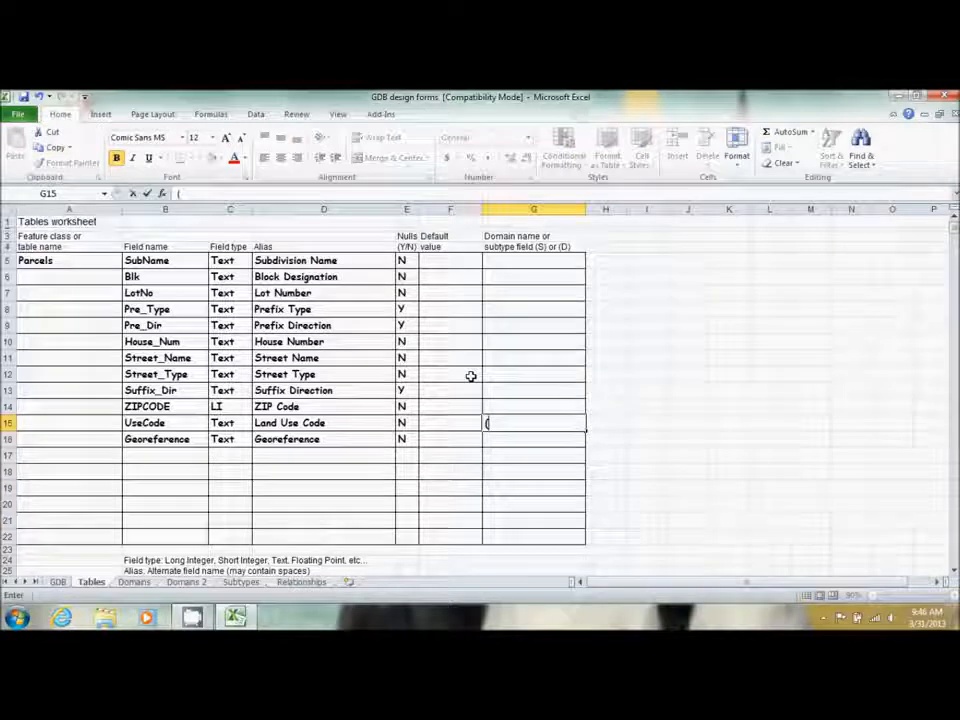
{"action": "type", "text": "D"}
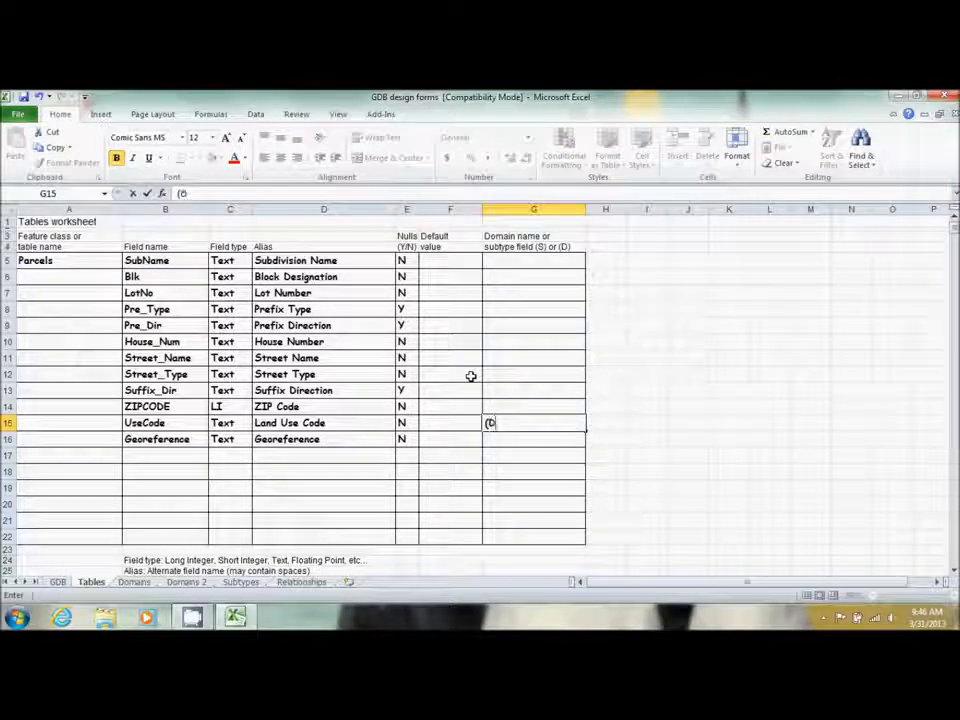
{"action": "type", "text": ")"}
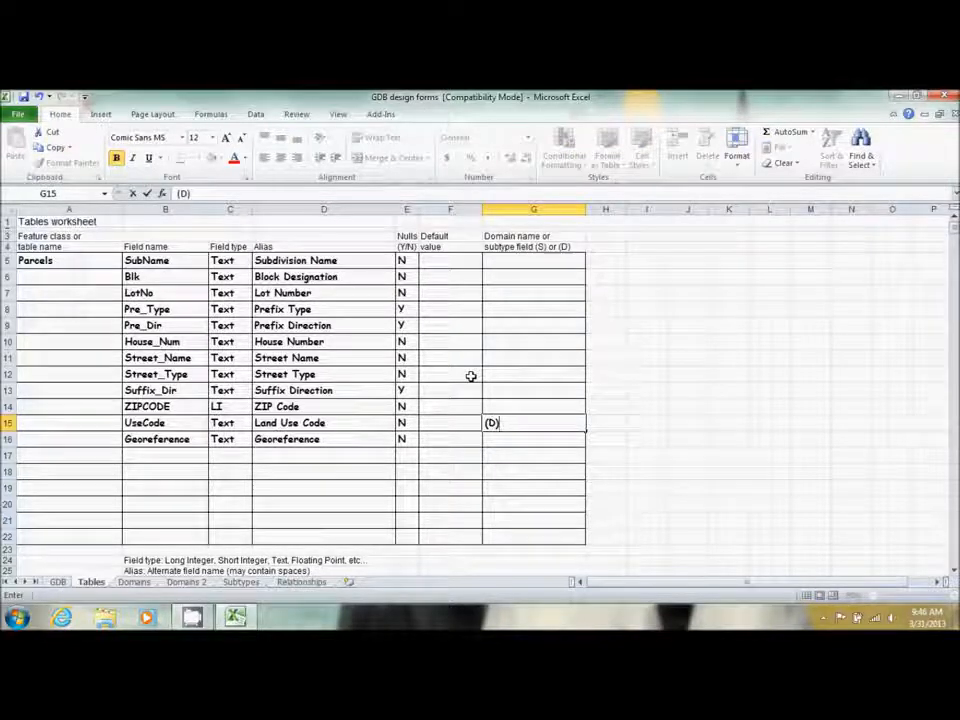
{"action": "type", "text": " ParcelUse"}
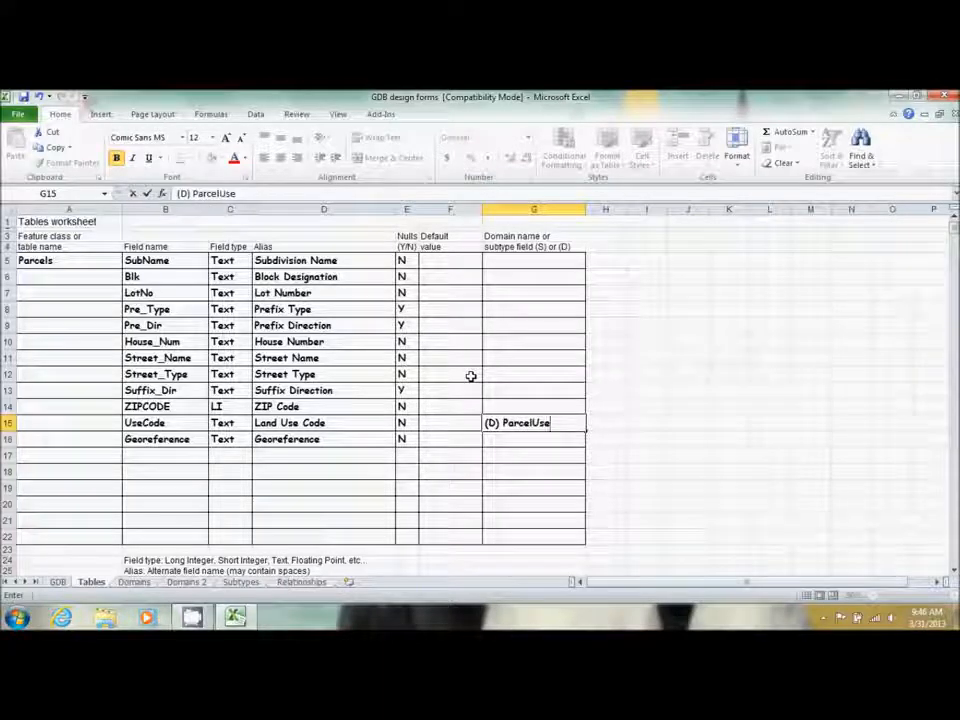
{"action": "type", "text": "Codes"}
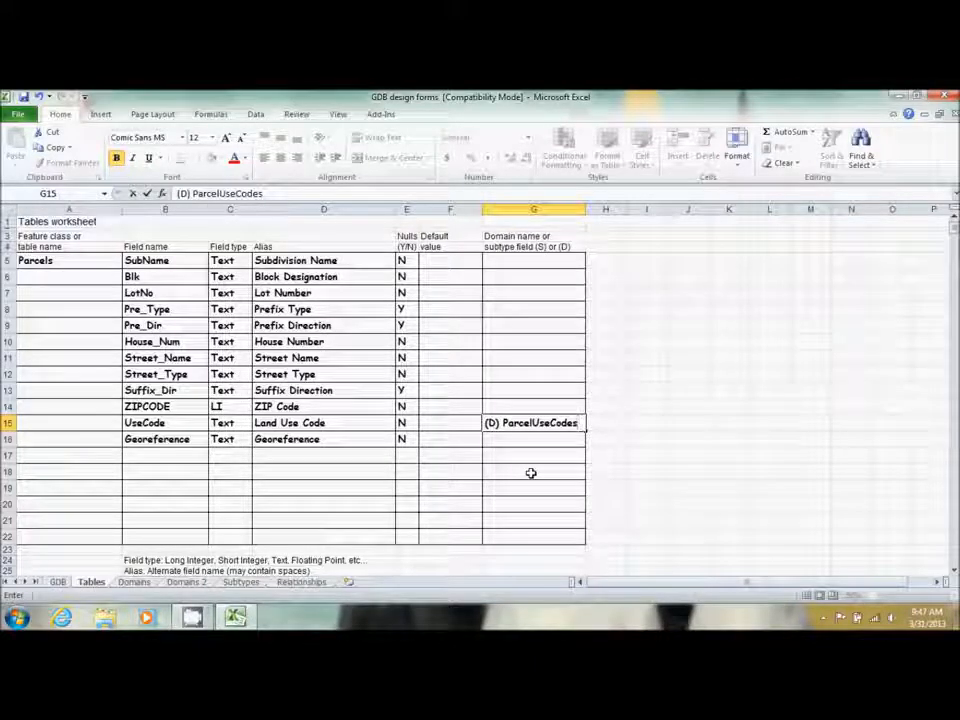
{"action": "left_click", "coordinate": [134, 582]}
In row 4 enter domain ParcelUseCodes, 'Use Codes for Parcels', field type Text, domain type Coded value
{"action": "left_click", "coordinate": [72, 259]}
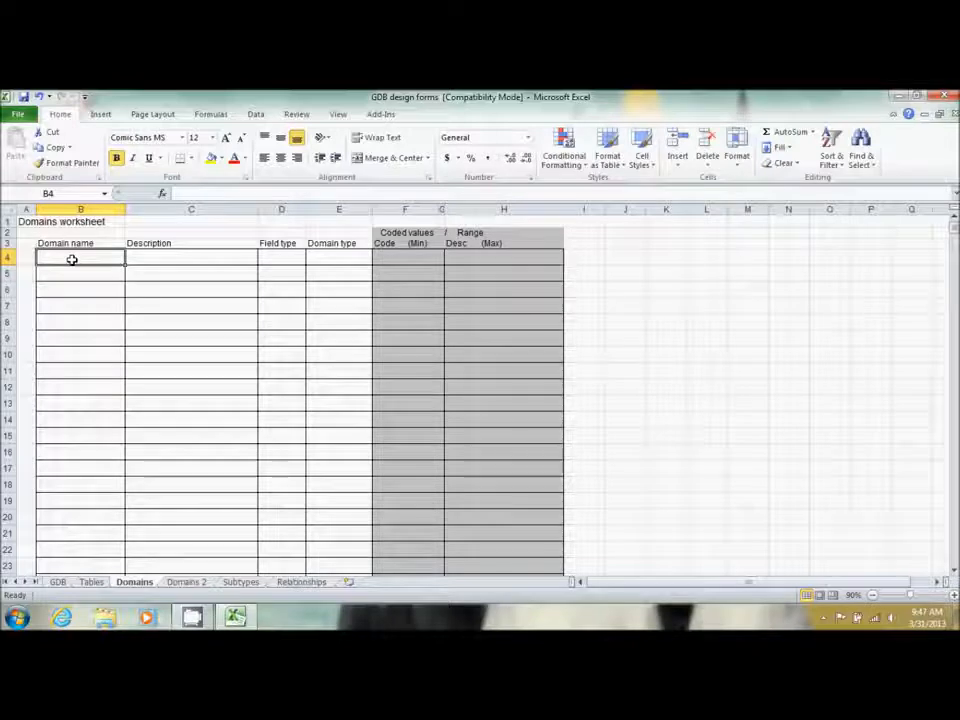
{"action": "type", "text": "Par"}
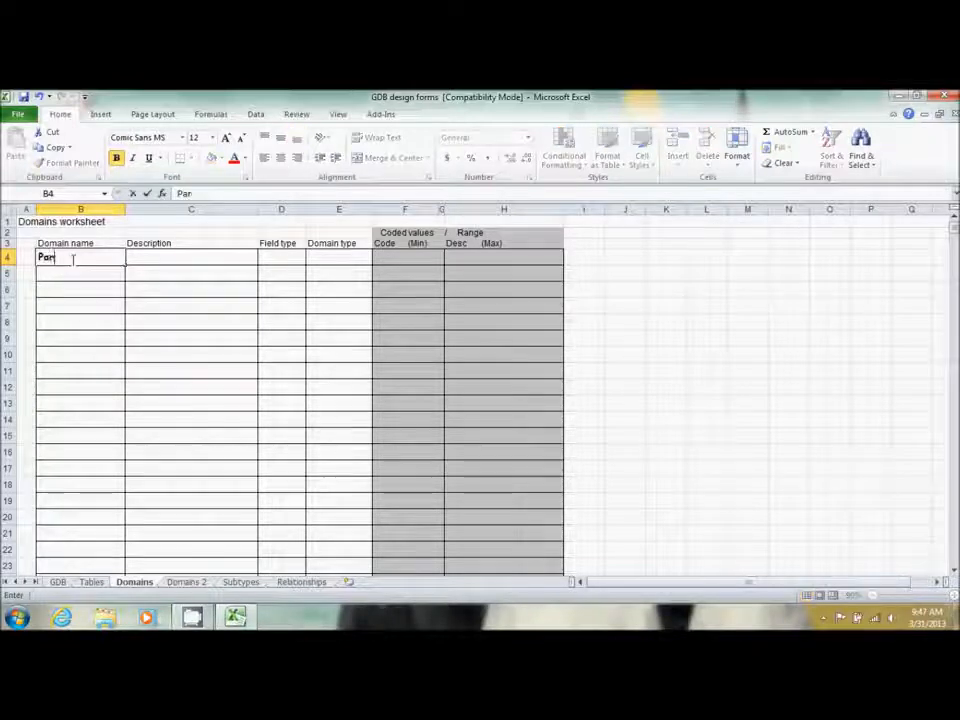
{"action": "type", "text": "celU"}
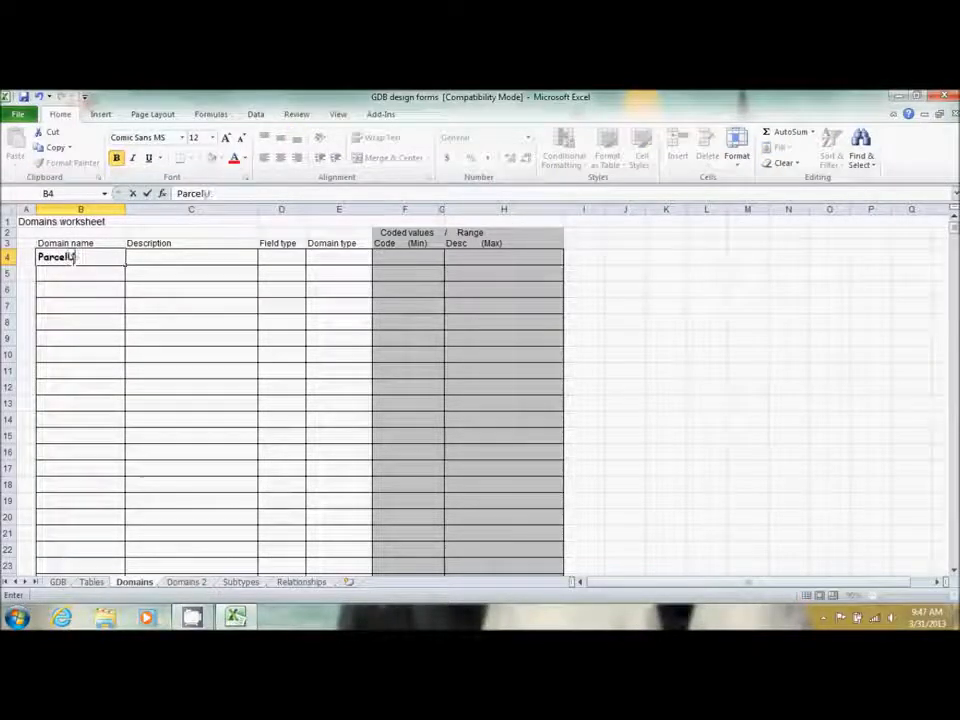
{"action": "type", "text": "seCodes"}
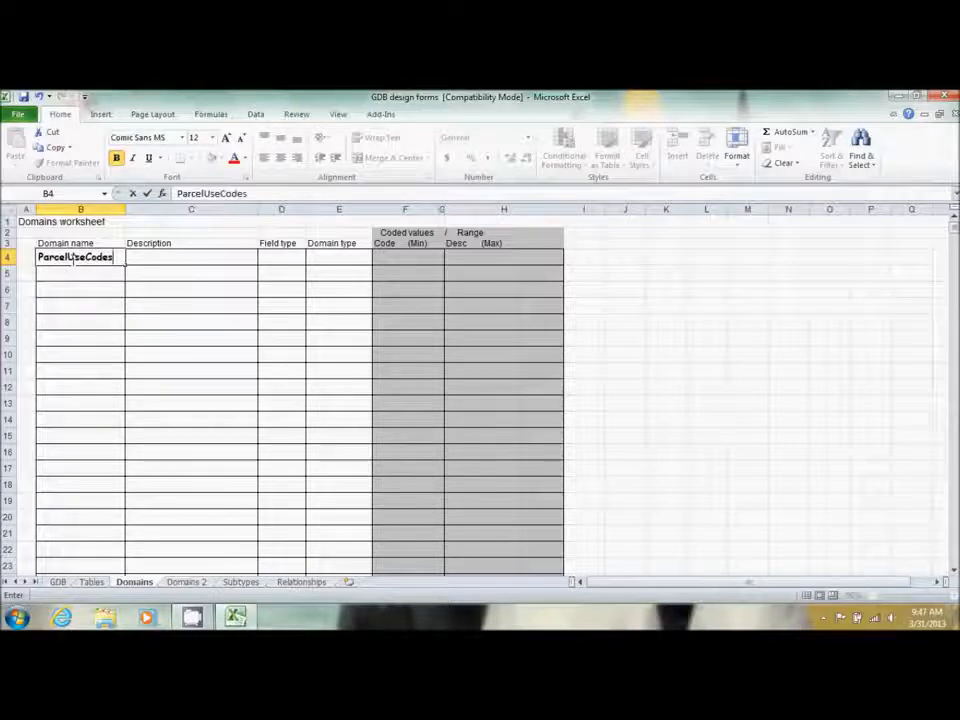
{"action": "key", "text": "Tab"}
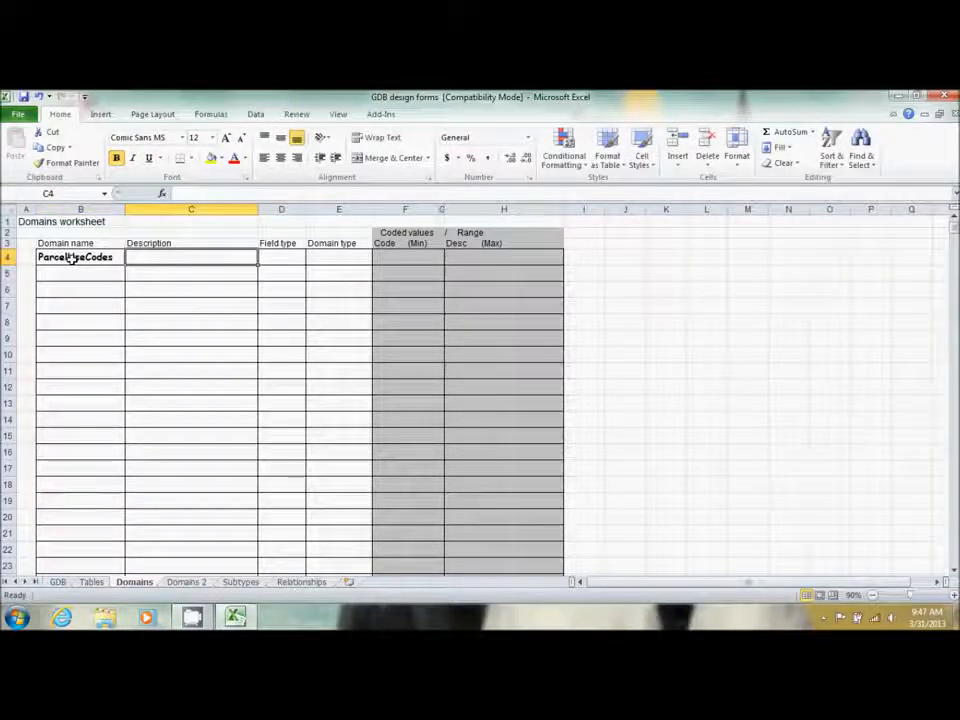
{"action": "type", "text": "Use Codes f"}
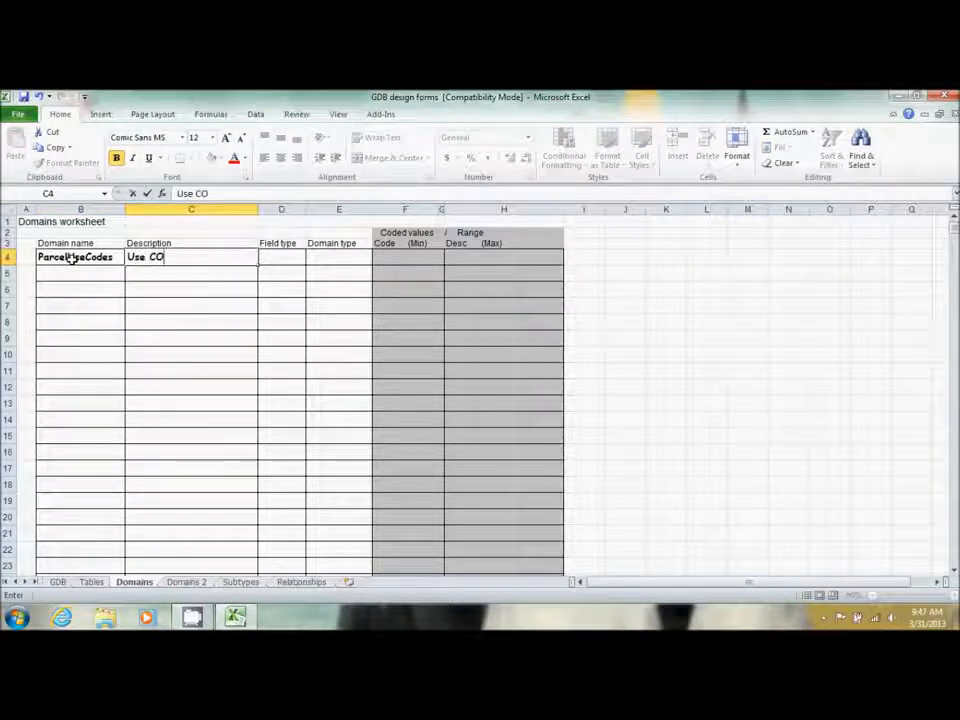
{"action": "type", "text": "or "}
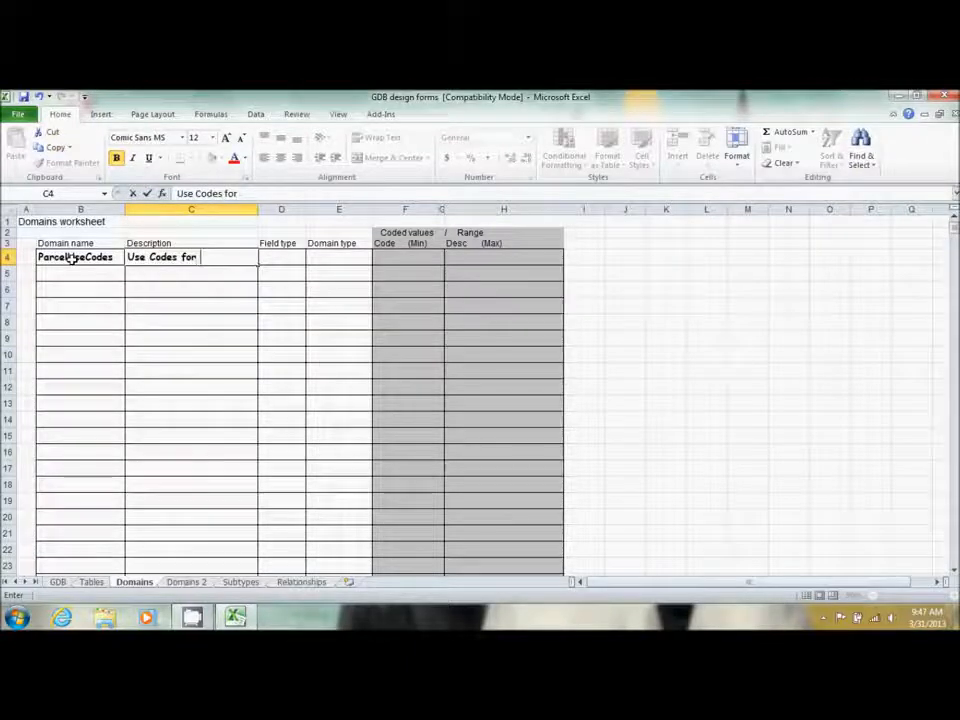
{"action": "type", "text": "Parcels"}
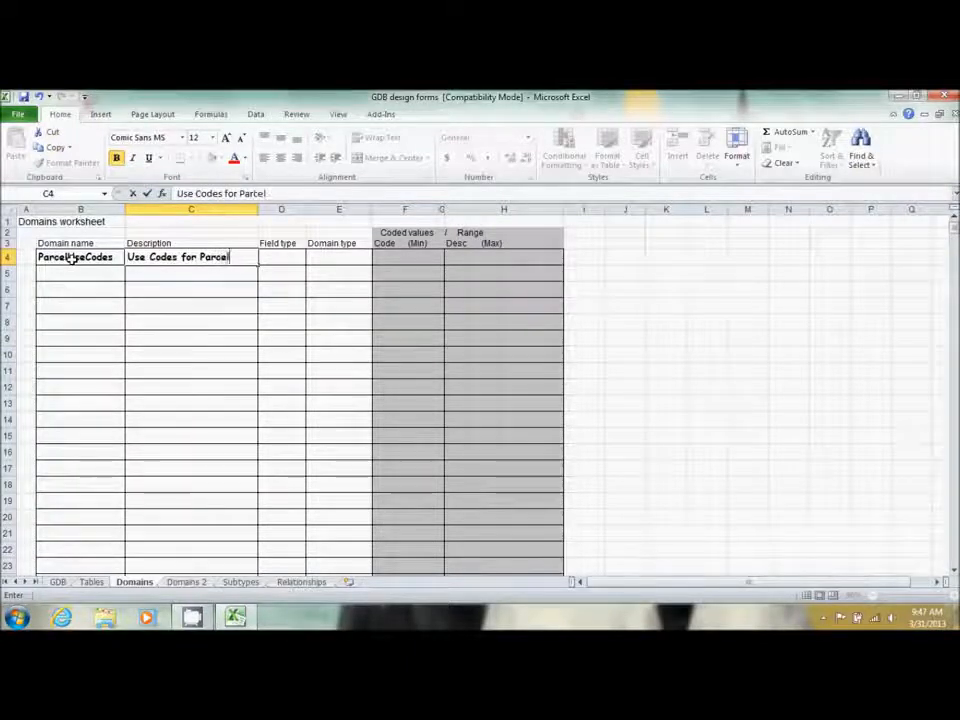
{"action": "key", "text": "Tab"}
{"action": "type", "text": "Text"}
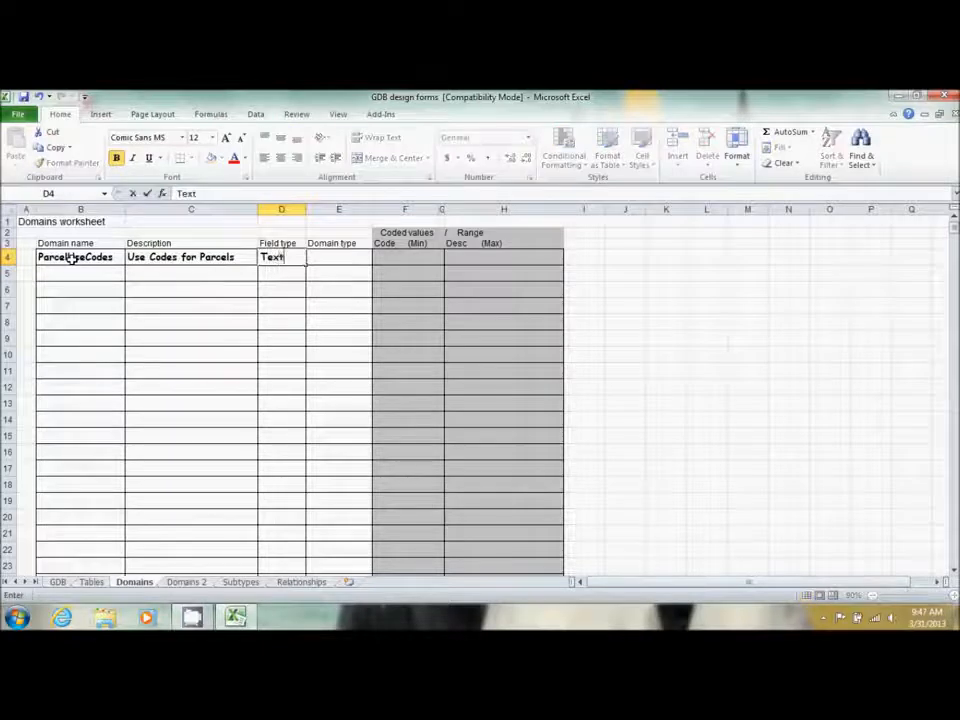
{"action": "key", "text": "Tab"}
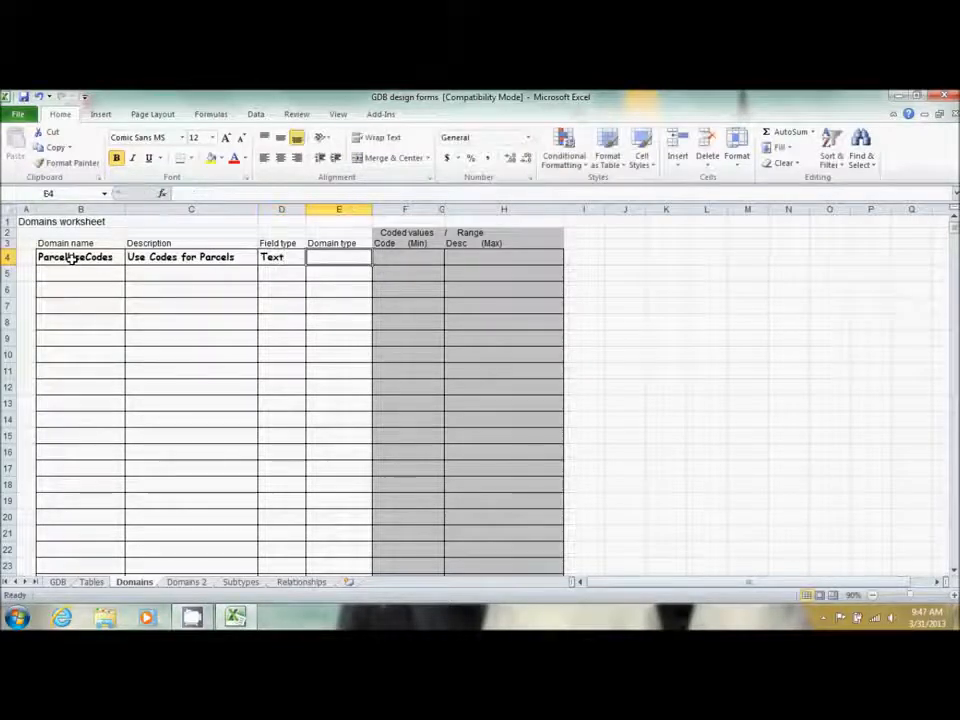
{"action": "type", "text": "Code"}
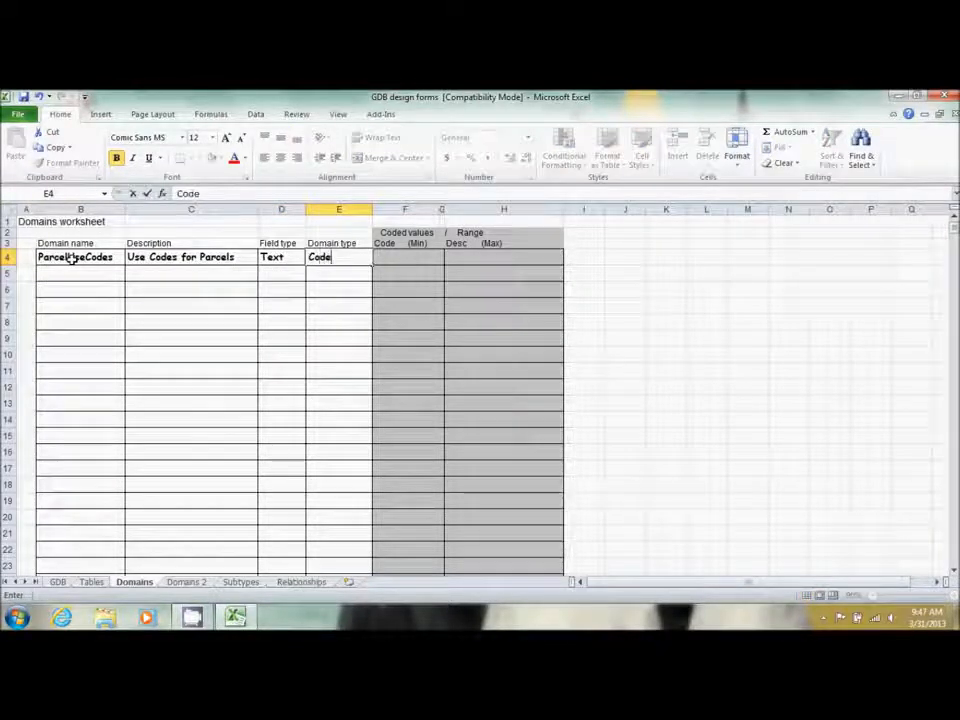
{"action": "type", "text": "d value"}
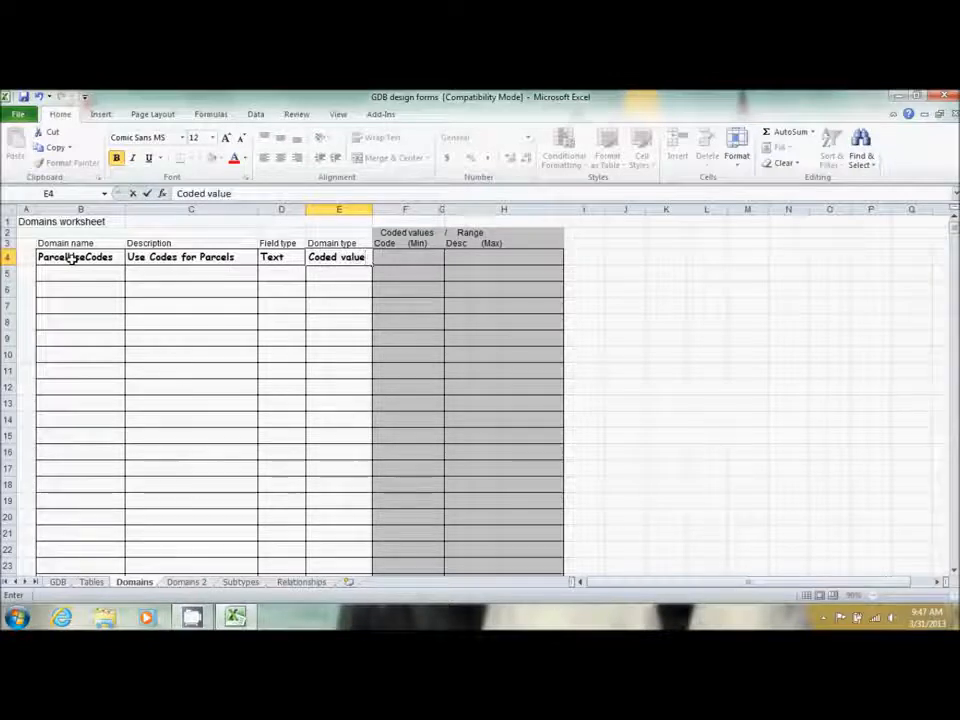
{"action": "key", "text": "Tab"}
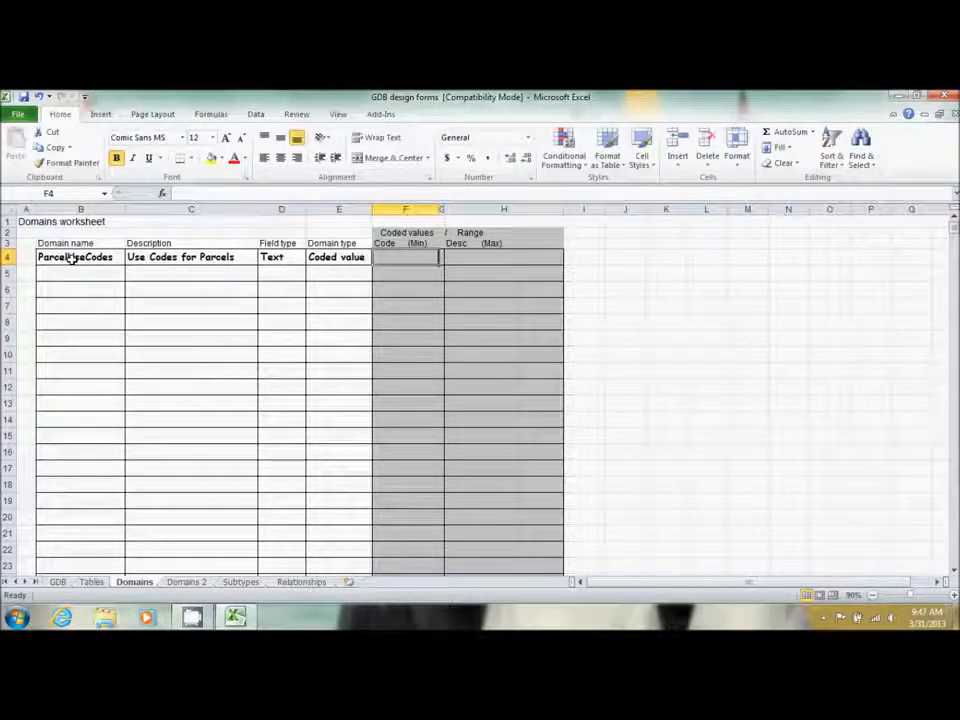
Add coded value A1 with description Single Family Detached
{"action": "type", "text": "A"}
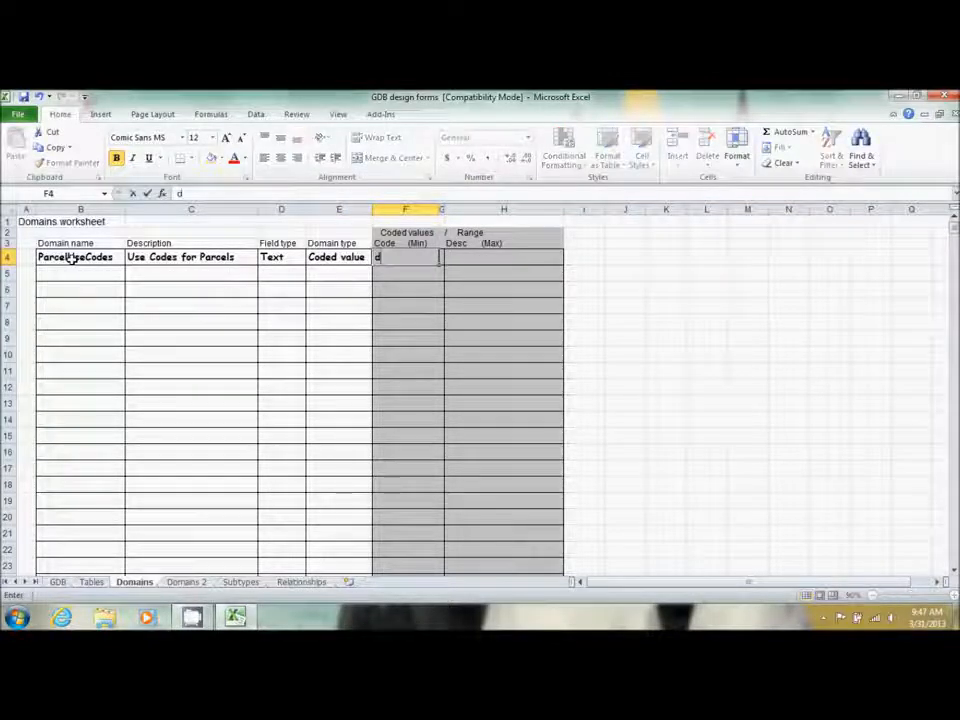
{"action": "type", "text": "1"}
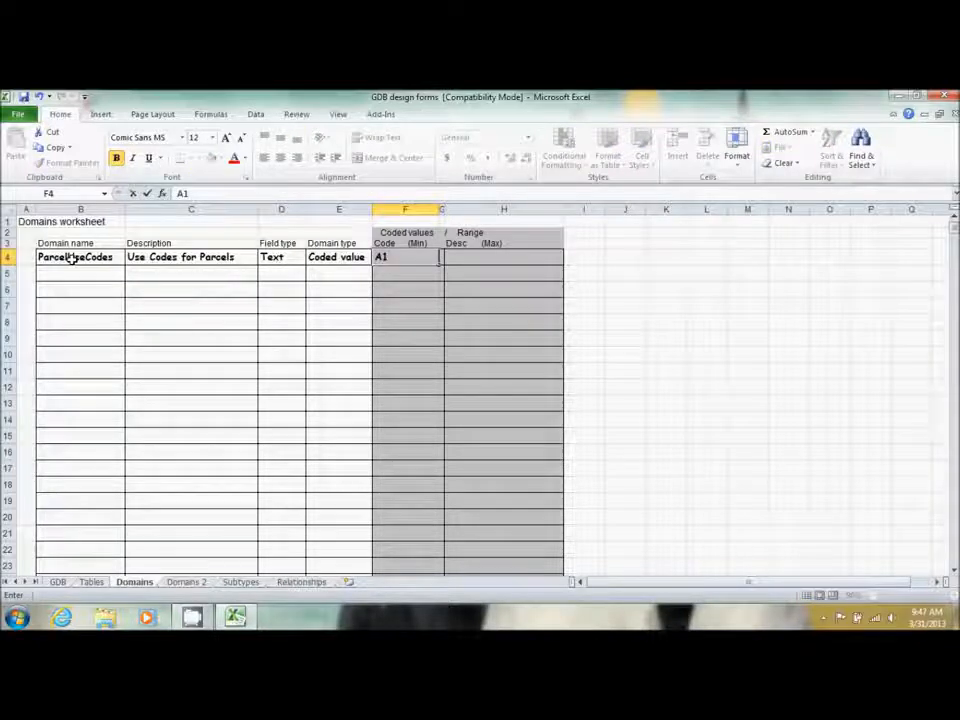
{"action": "key", "text": "Tab"}
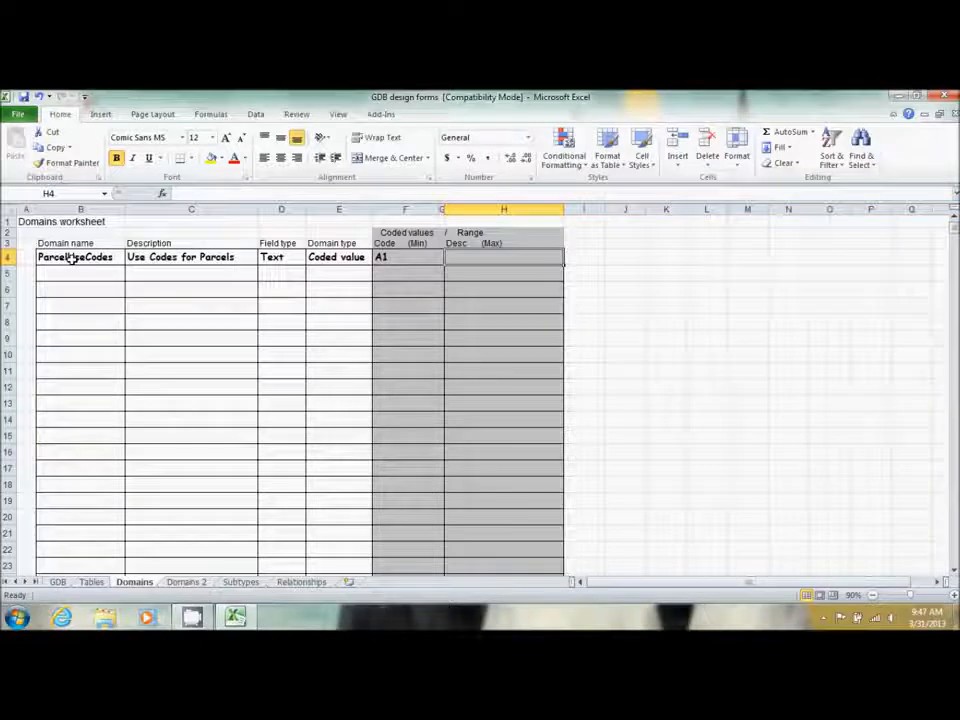
{"action": "type", "text": "Single Fa"}
{"action": "key", "text": "BackSpace"}
{"action": "key", "text": "BackSpace"}
{"action": "type", "text": "Family Det"}
{"action": "key", "text": "BackSpace"}
{"action": "type", "text": "tached"}
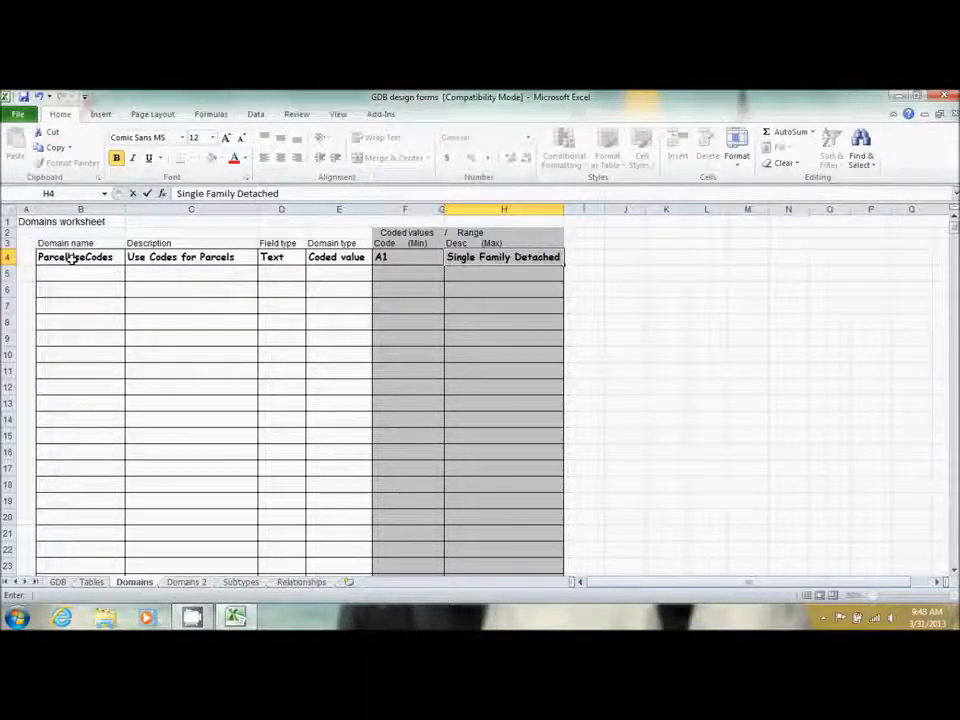
{"action": "key", "text": "Return"}
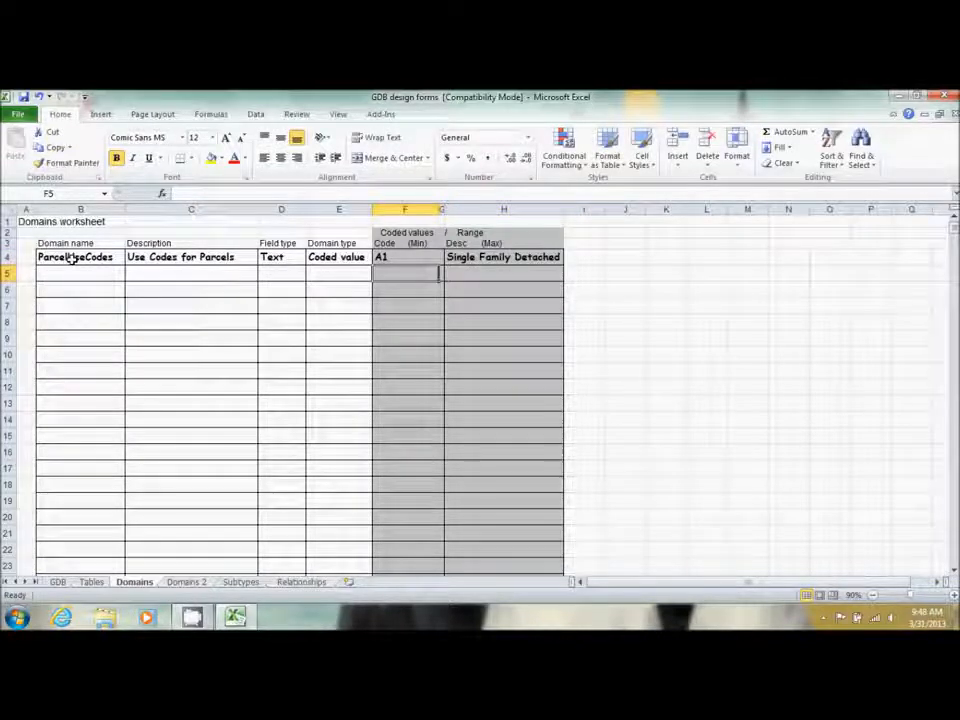
Add coded value A2 with description Mobile Homes, then enter code CITY below it
{"action": "type", "text": "A1"}
{"action": "key", "text": "BackSpace"}
{"action": "type", "text": "@"}
{"action": "key", "text": "BackSpace"}
{"action": "type", "text": "2"}
{"action": "key", "text": "Tab"}
{"action": "key", "text": "Tab"}
{"action": "type", "text": "M"}
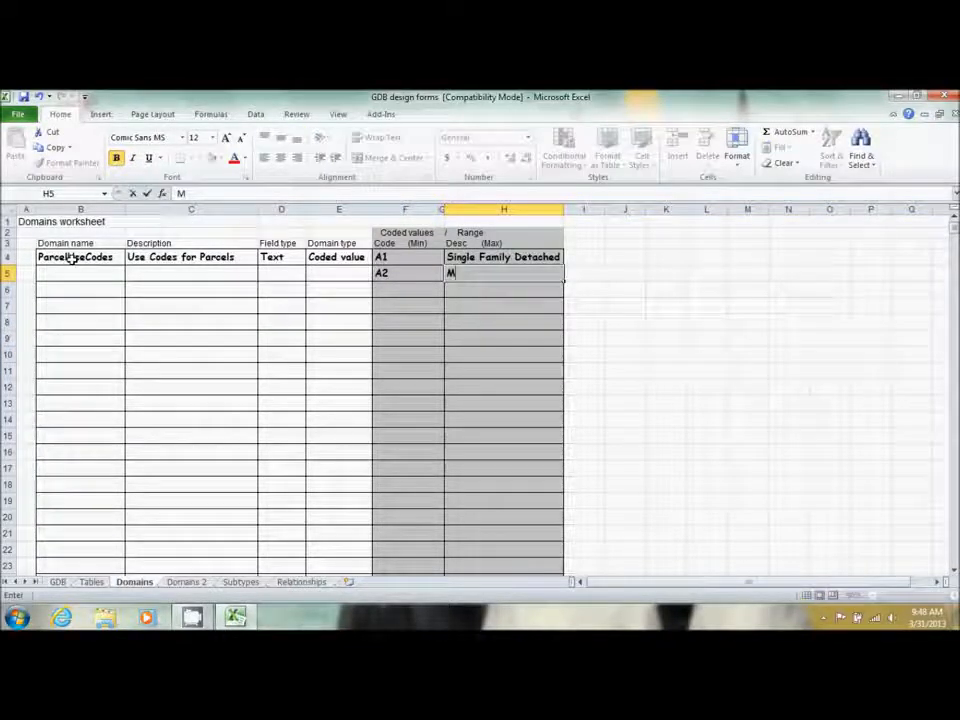
{"action": "type", "text": "obile Homes"}
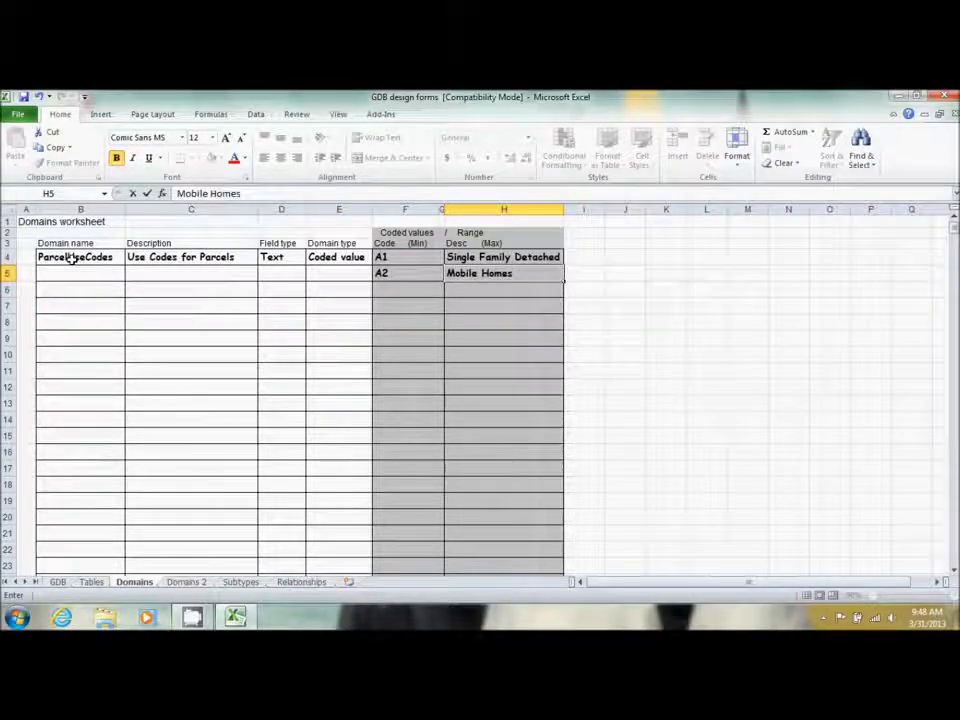
{"action": "key", "text": "Return"}
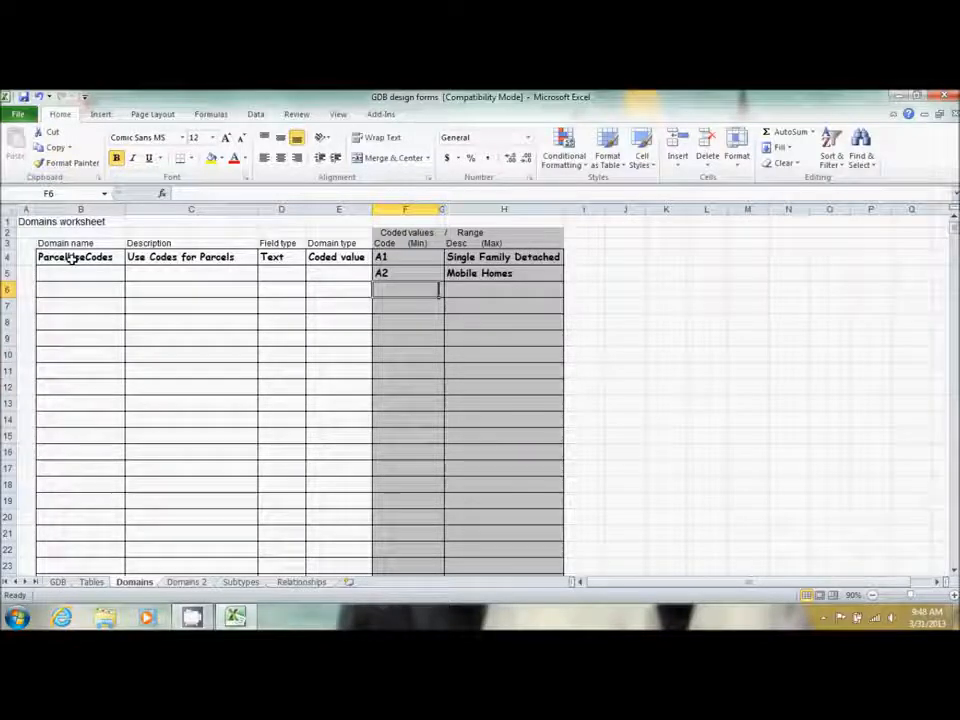
{"action": "type", "text": "CITY"}
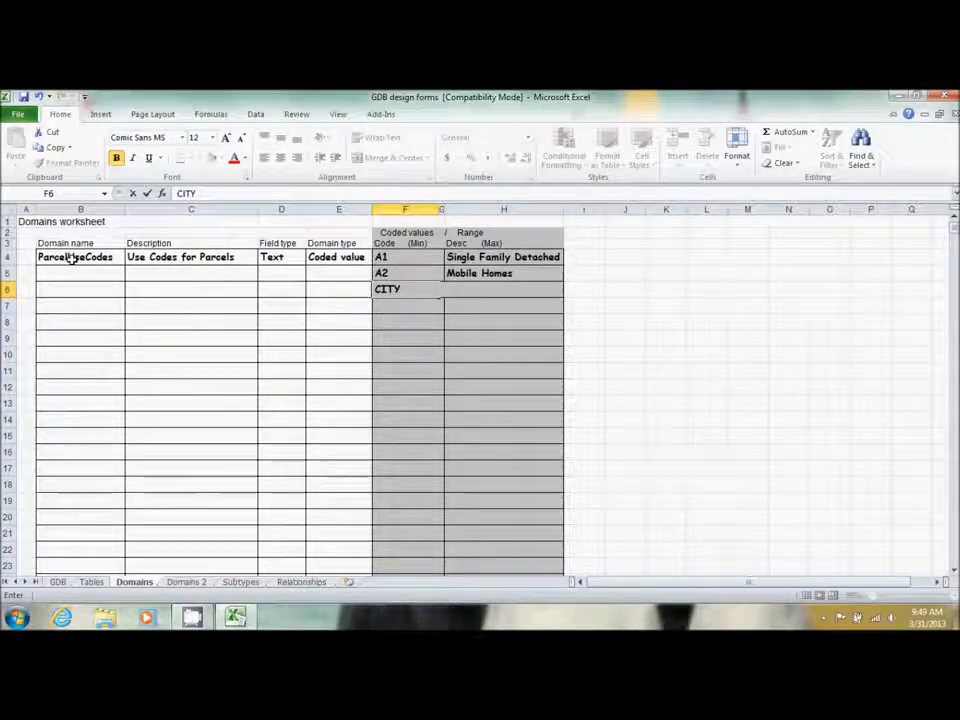
Type trial entries City and city in F7 and F8 below CITY
{"action": "key", "text": "Return"}
{"action": "type", "text": "City"}
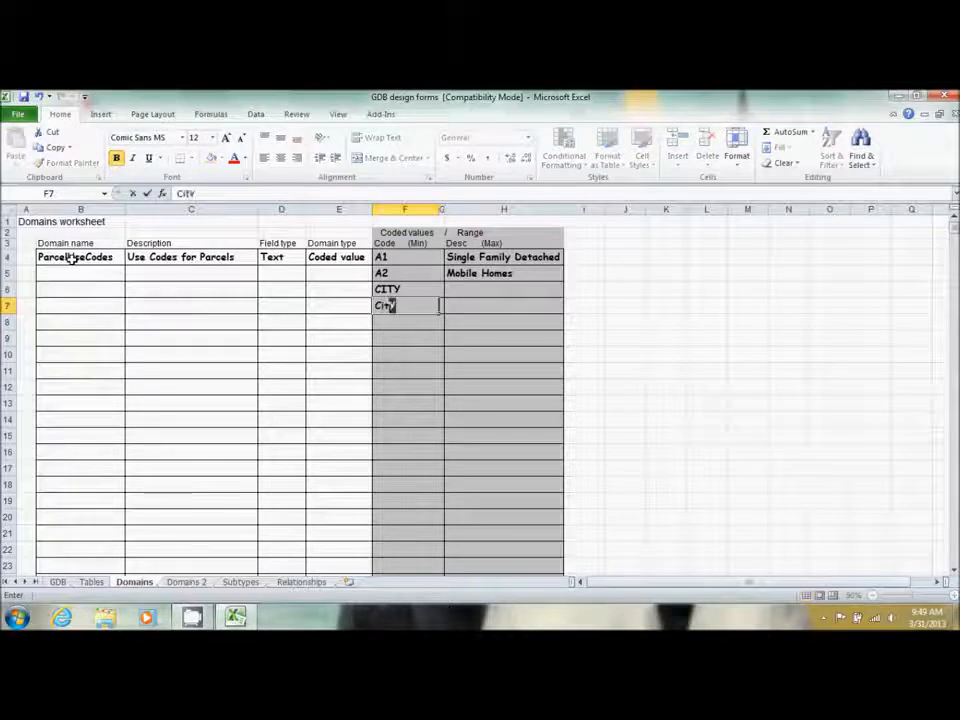
{"action": "key", "text": "Return"}
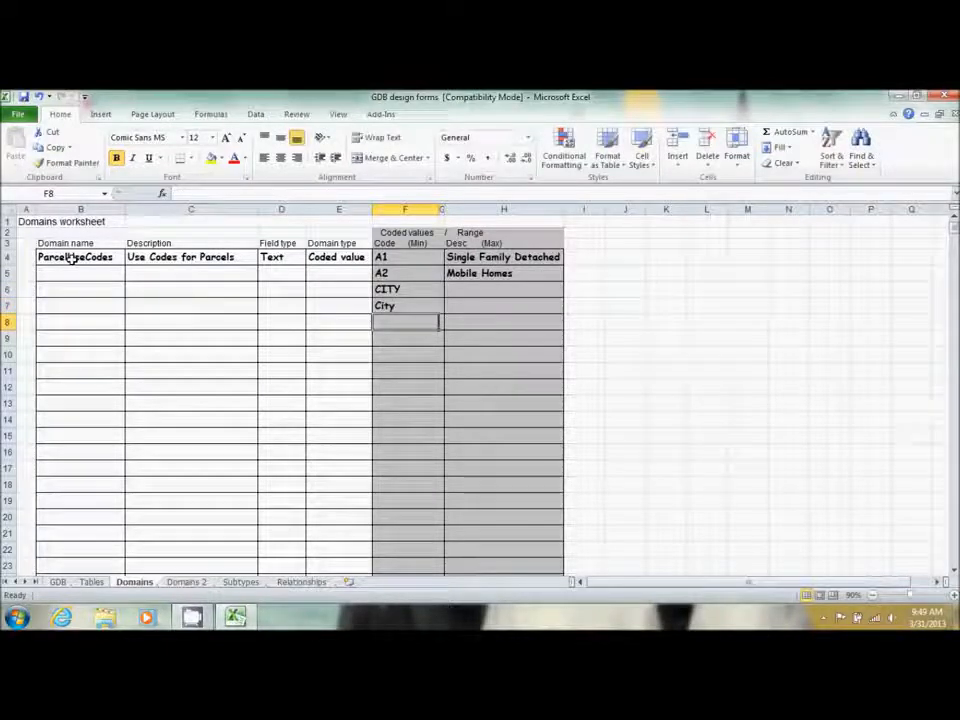
{"action": "type", "text": "Cit"}
{"action": "key", "text": "Delete"}
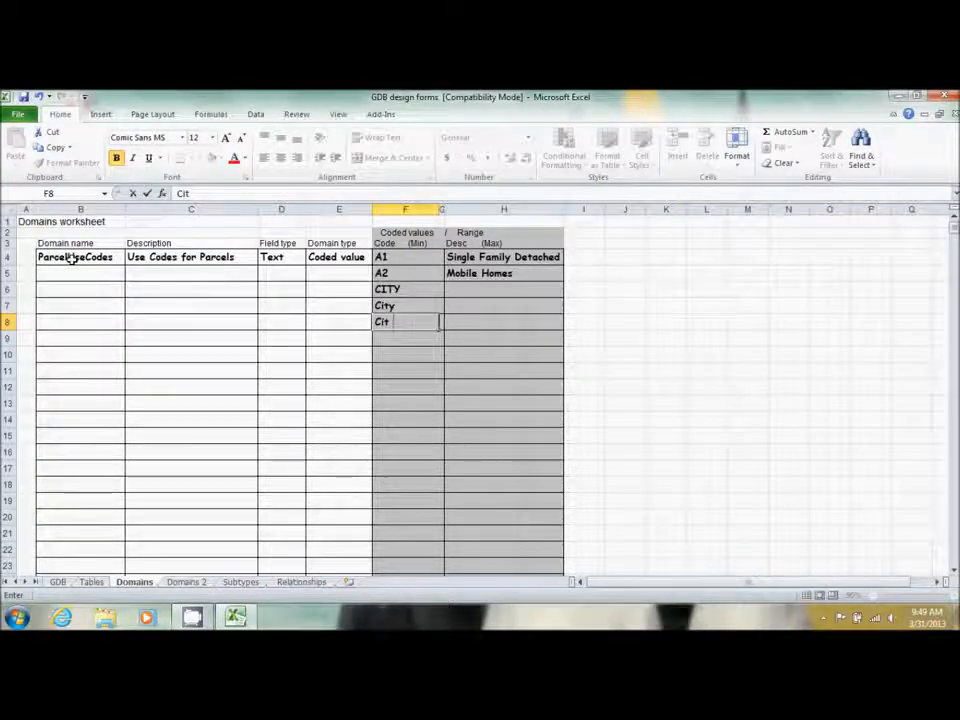
{"action": "key", "text": "BackSpace"}
{"action": "key", "text": "BackSpace"}
{"action": "key", "text": "BackSpace"}
{"action": "type", "text": "city"}
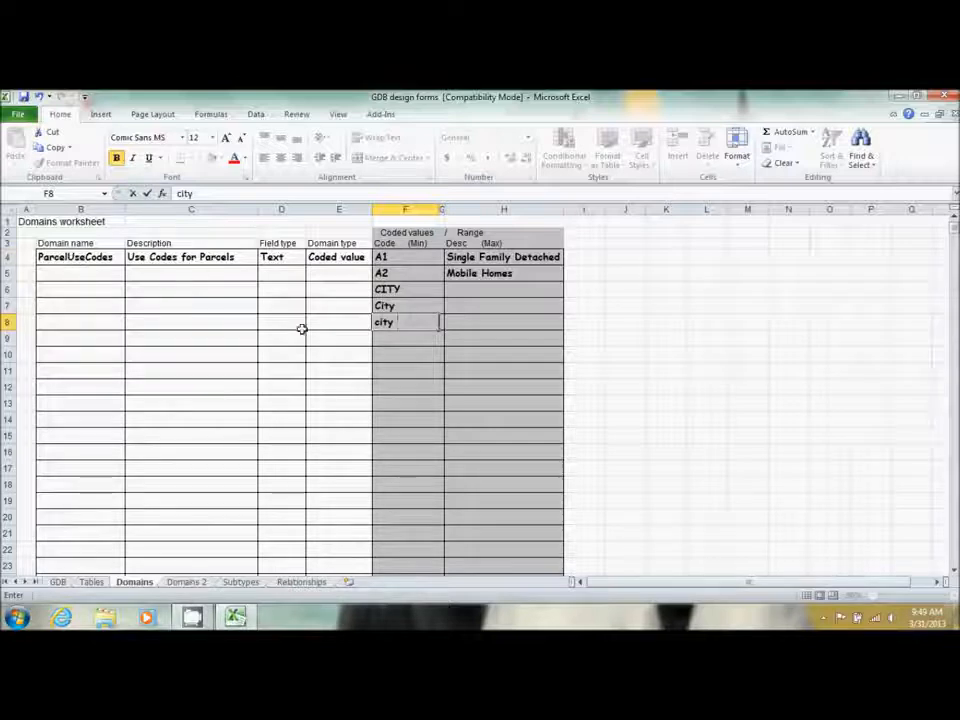
Clear the City and city entries from F7 and F8, returning to CITY's description cell
{"action": "left_click_drag", "start_coordinate": [420, 322], "coordinate": [355, 316]}
{"action": "key", "text": "Delete"}
{"action": "left_click", "coordinate": [394, 306]}
{"action": "key", "text": "BackSpace"}
{"action": "key", "text": "Up"}
{"action": "key", "text": "Right"}
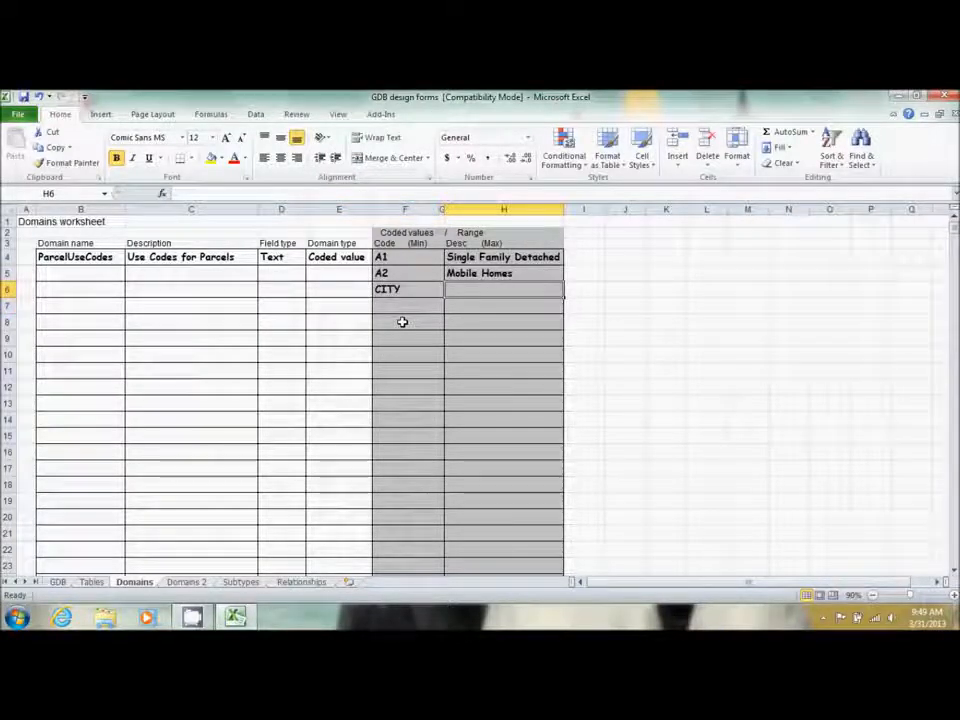
Enter 'Developed City Property' as the description in H6 beside CITY
{"action": "type", "text": "Developed City Protp"}
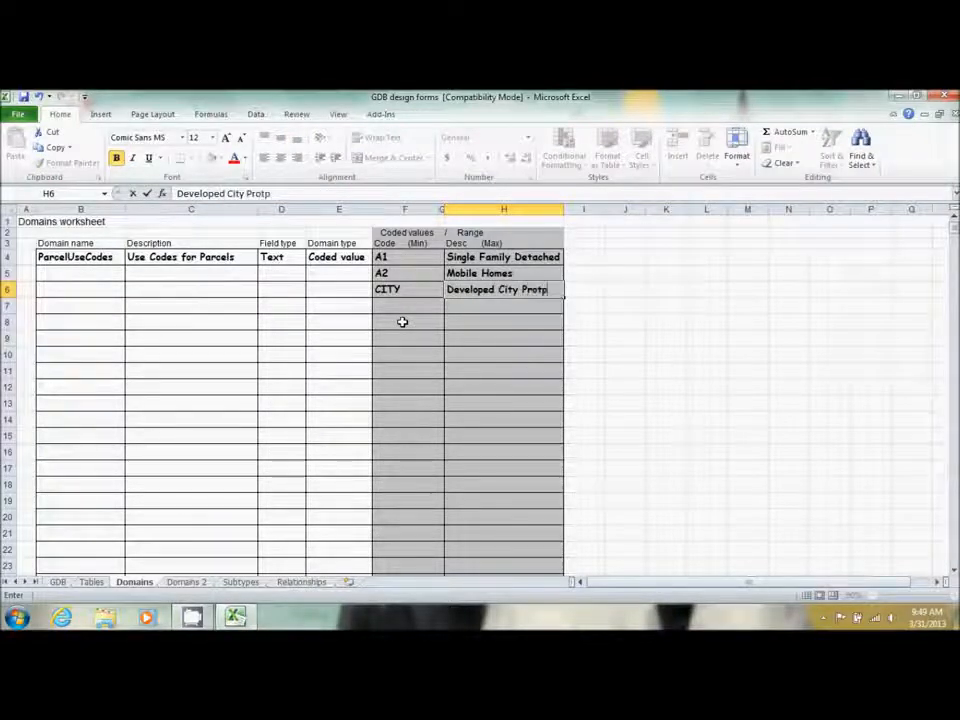
{"action": "key", "text": "BackSpace"}
{"action": "key", "text": "BackSpace"}
{"action": "type", "text": "perty"}
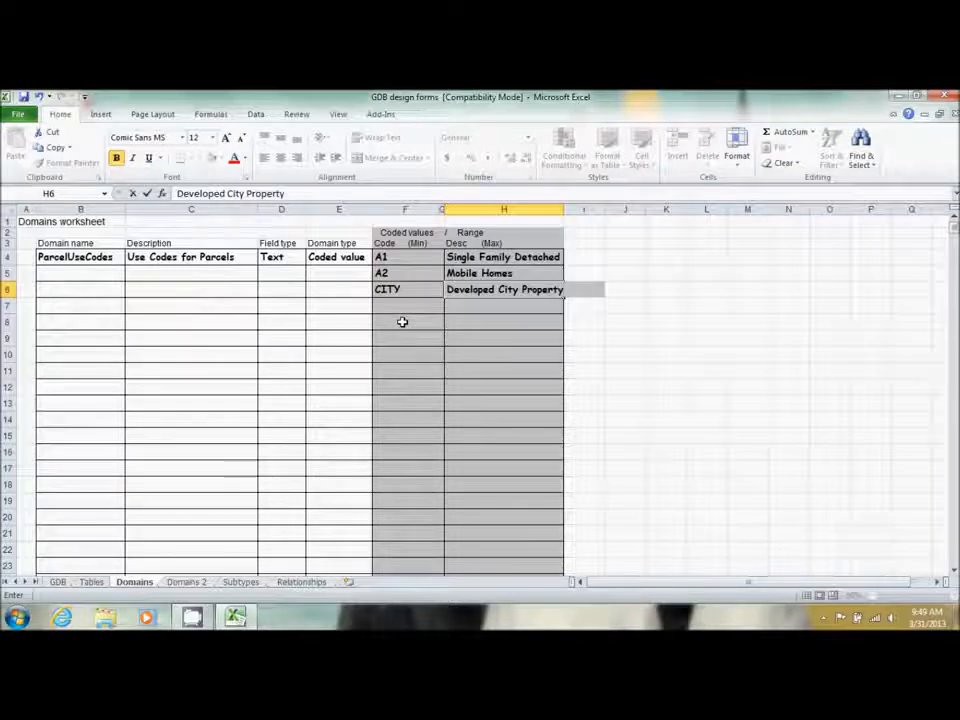
{"action": "key", "text": "Return"}
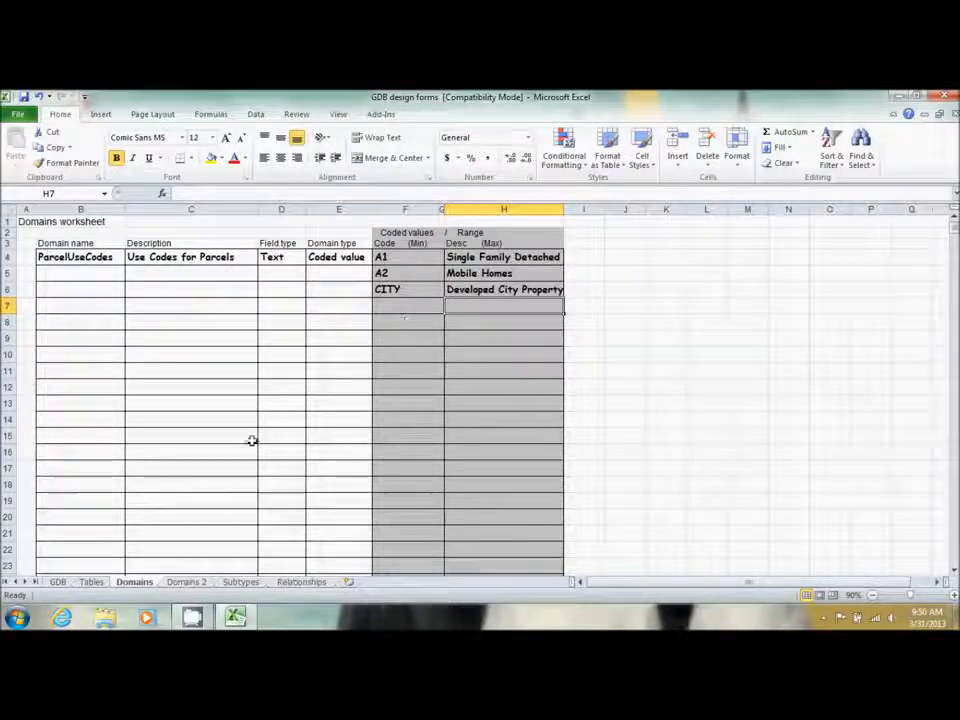
On the Tables sheet, enter (D) StTypeAbbrv in G12 as Street_Type's domain
{"action": "left_click", "coordinate": [92, 582]}
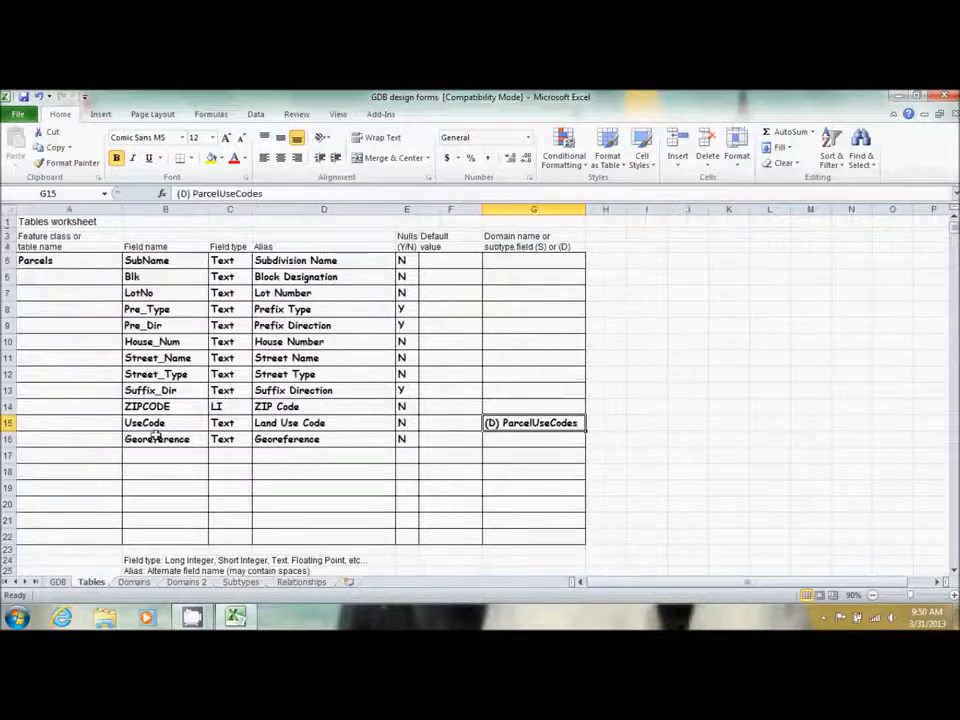
{"action": "left_click", "coordinate": [489, 373]}
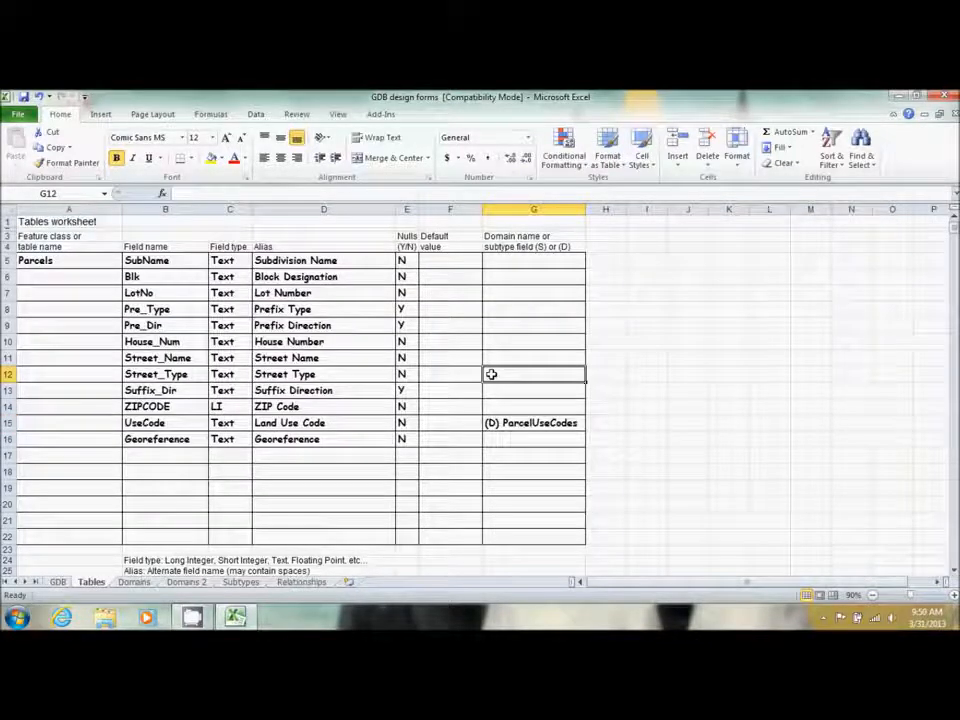
{"action": "type", "text": "(D"}
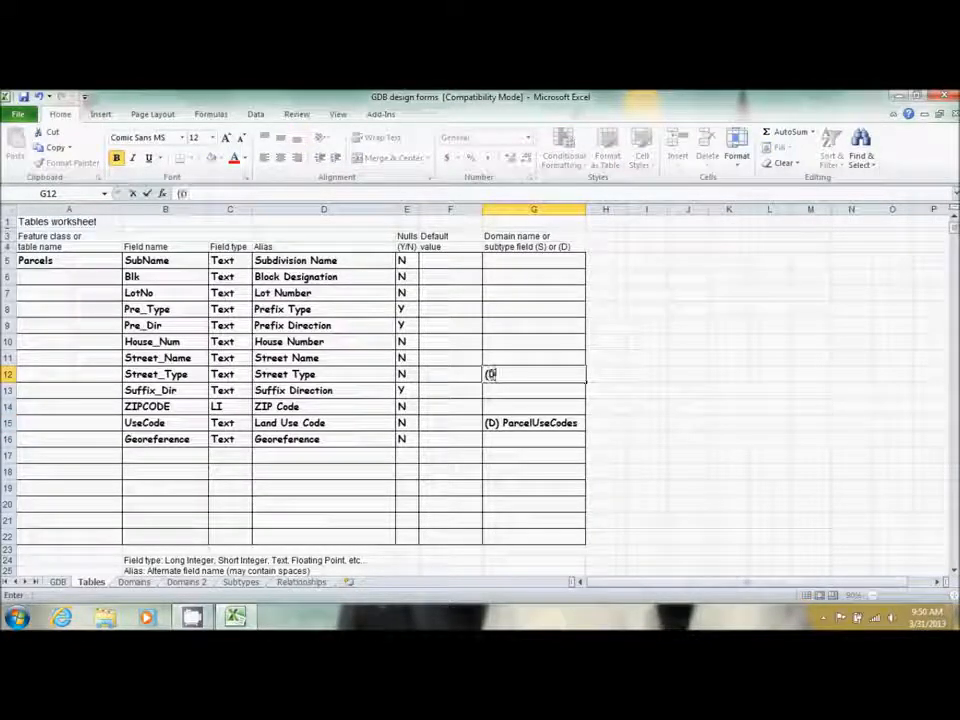
{"action": "type", "text": ") St"}
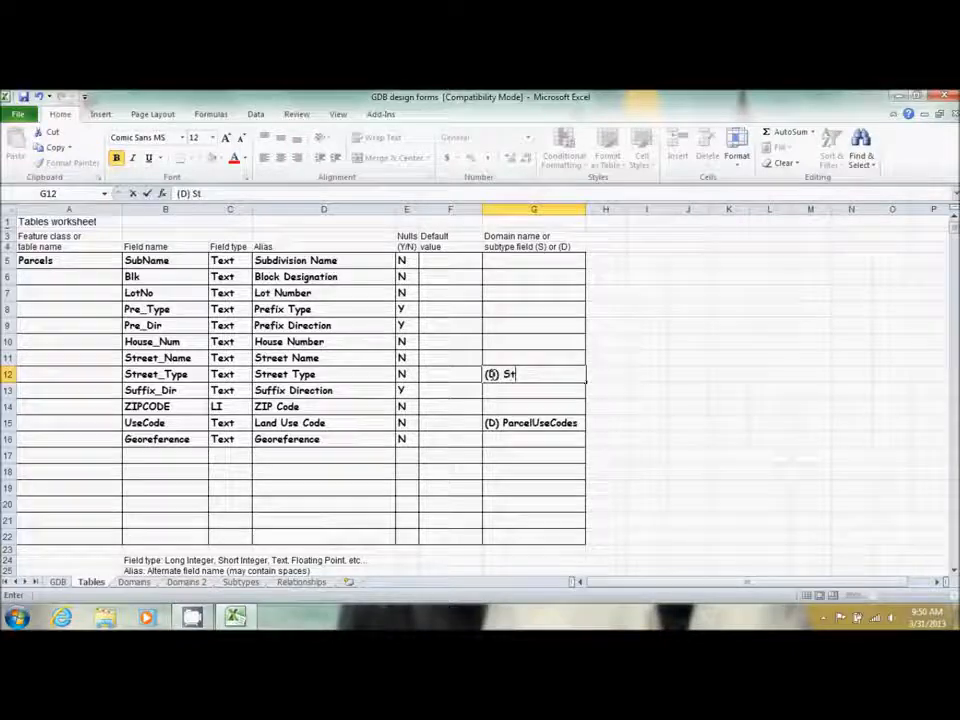
{"action": "type", "text": "Typr"}
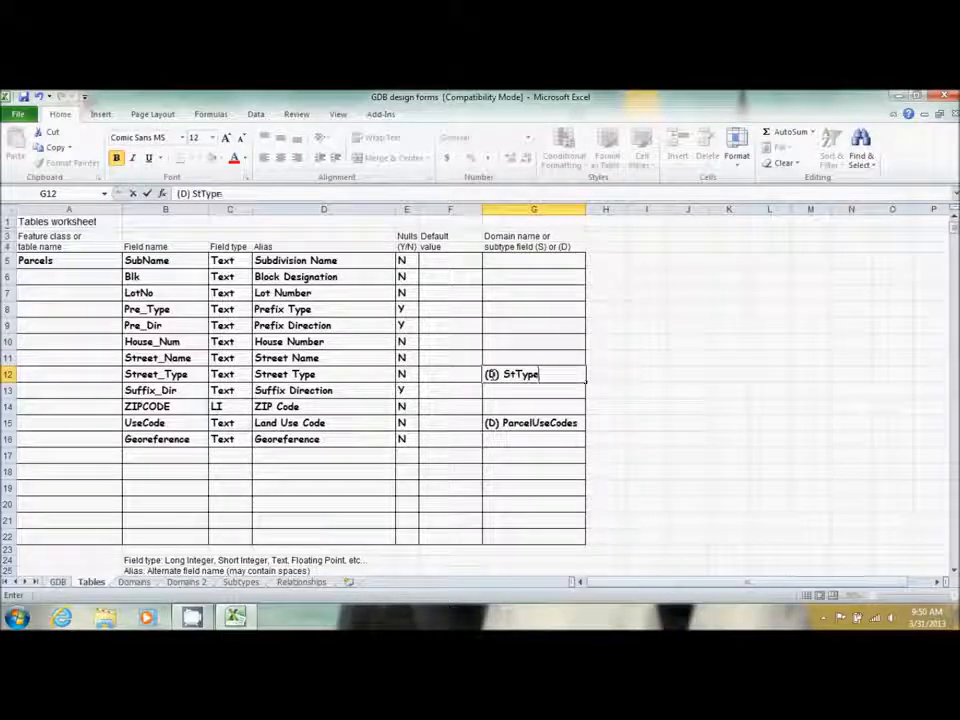
{"action": "type", "text": "Abbrv"}
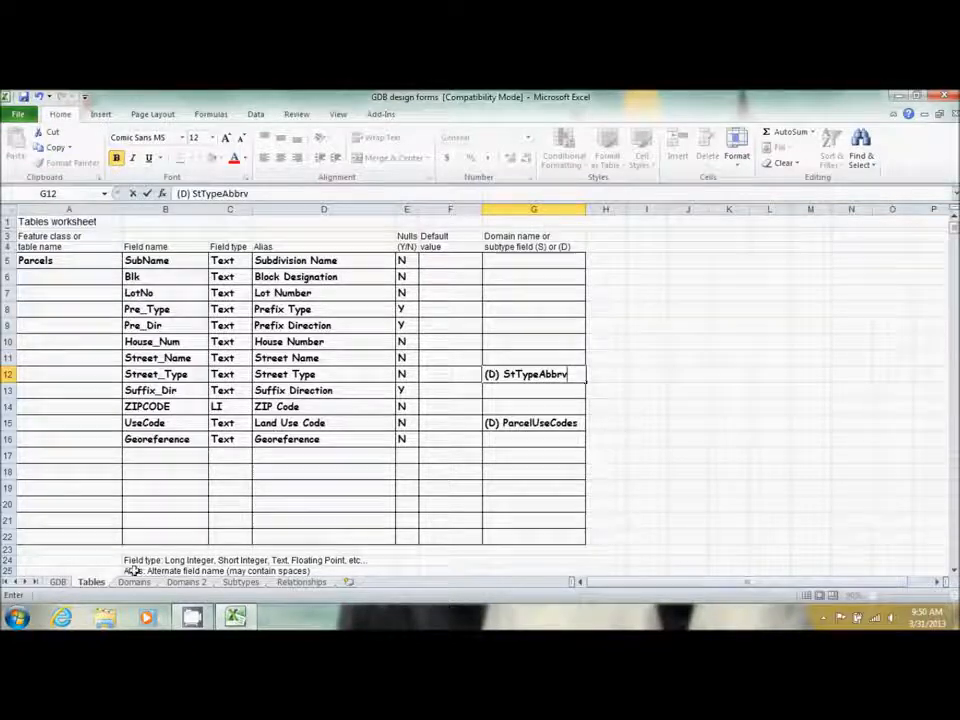
Review the ParcelUseCodes domain on the Domains sheet
{"action": "left_click", "coordinate": [176, 582]}
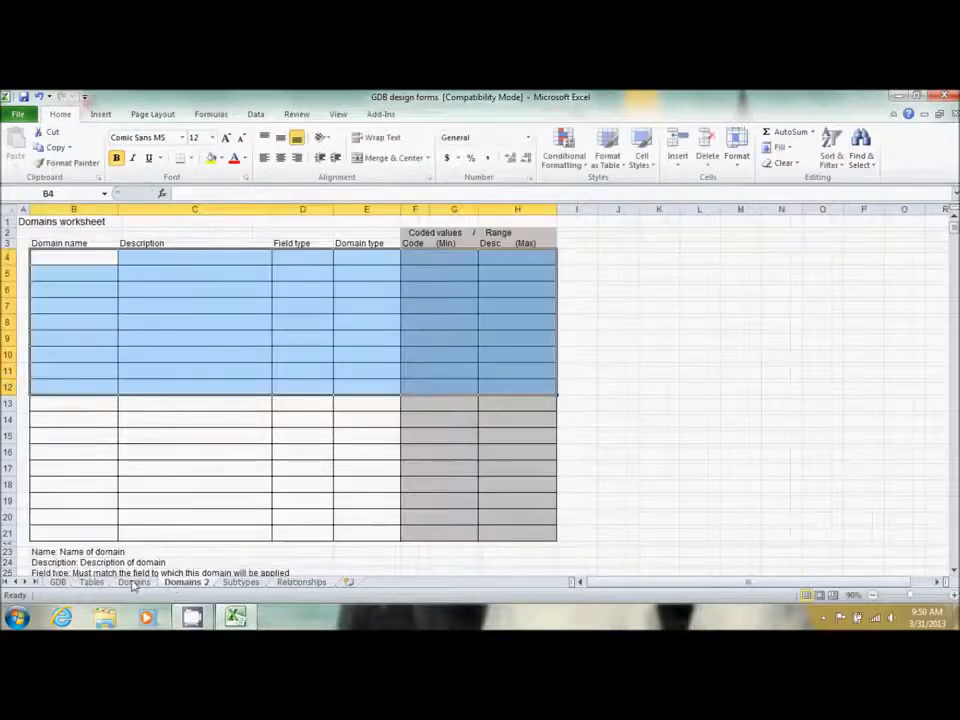
{"action": "left_click", "coordinate": [132, 582]}
{"action": "scroll", "coordinate": [223, 448], "scroll_direction": "down", "scroll_amount": 2}
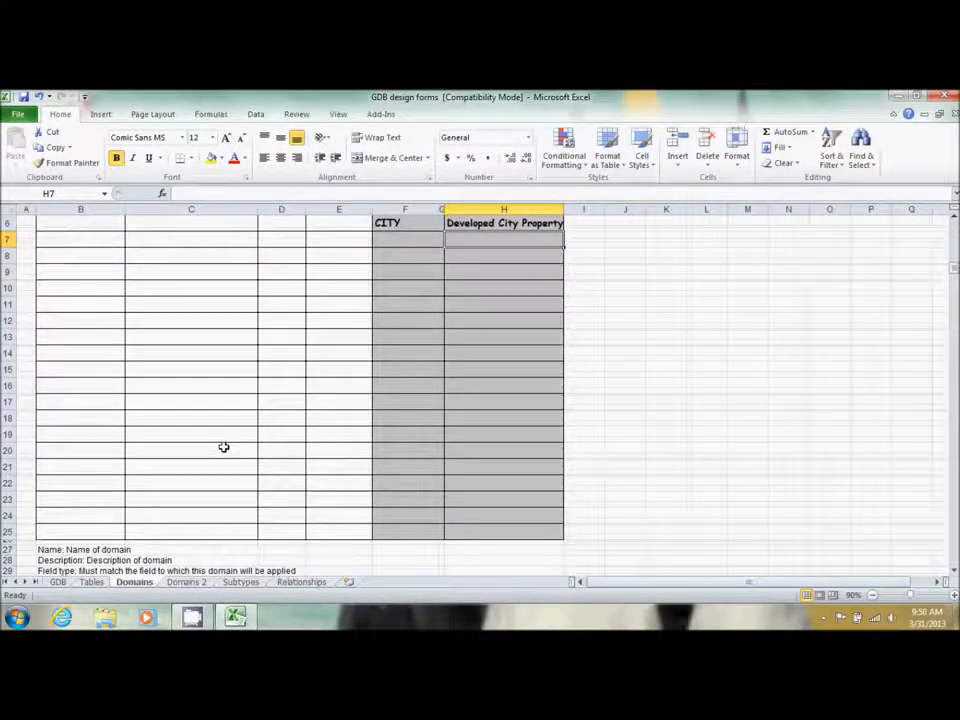
{"action": "scroll", "coordinate": [303, 405], "scroll_direction": "up", "scroll_amount": 2}
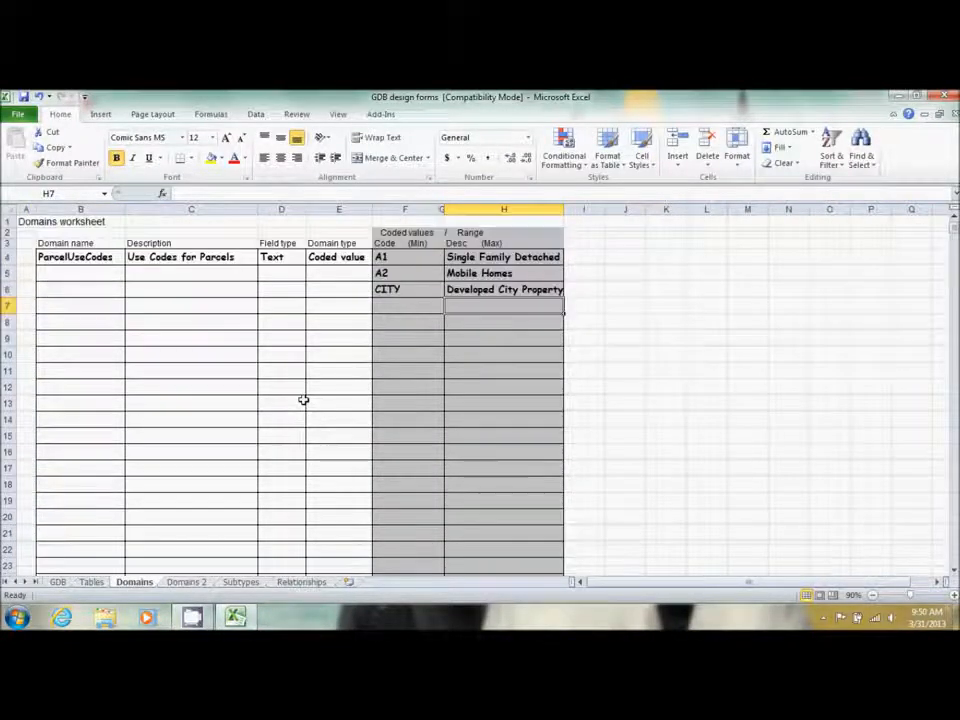
Enter StTypeAbbrv as the first domain name in B4 of Domains 2, then bring up Windows Explorer
{"action": "left_click", "coordinate": [186, 584]}
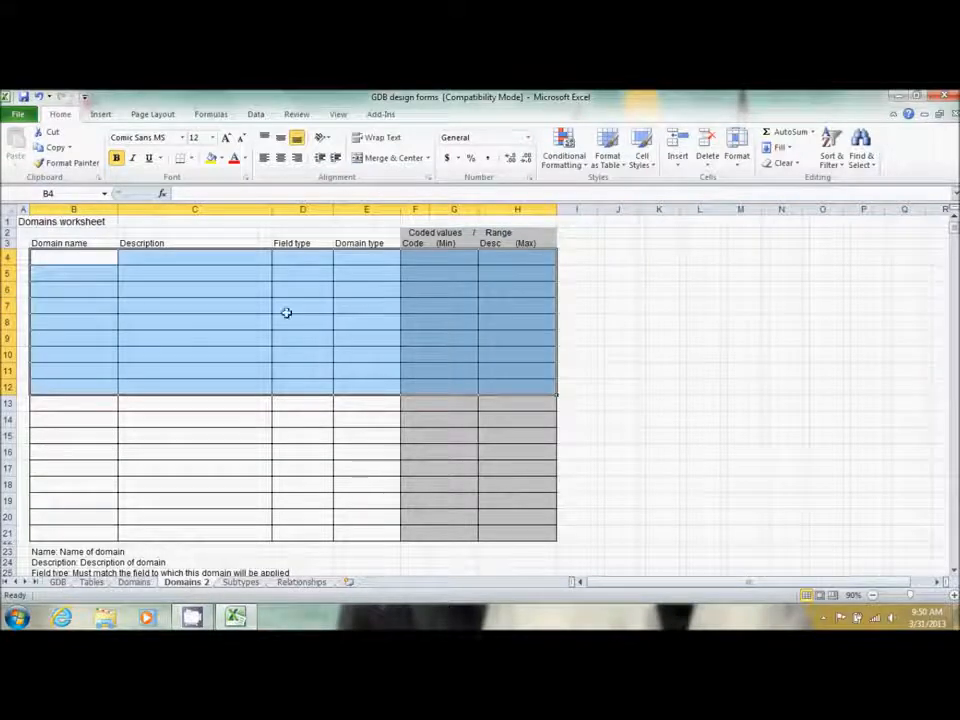
{"action": "left_click", "coordinate": [75, 261]}
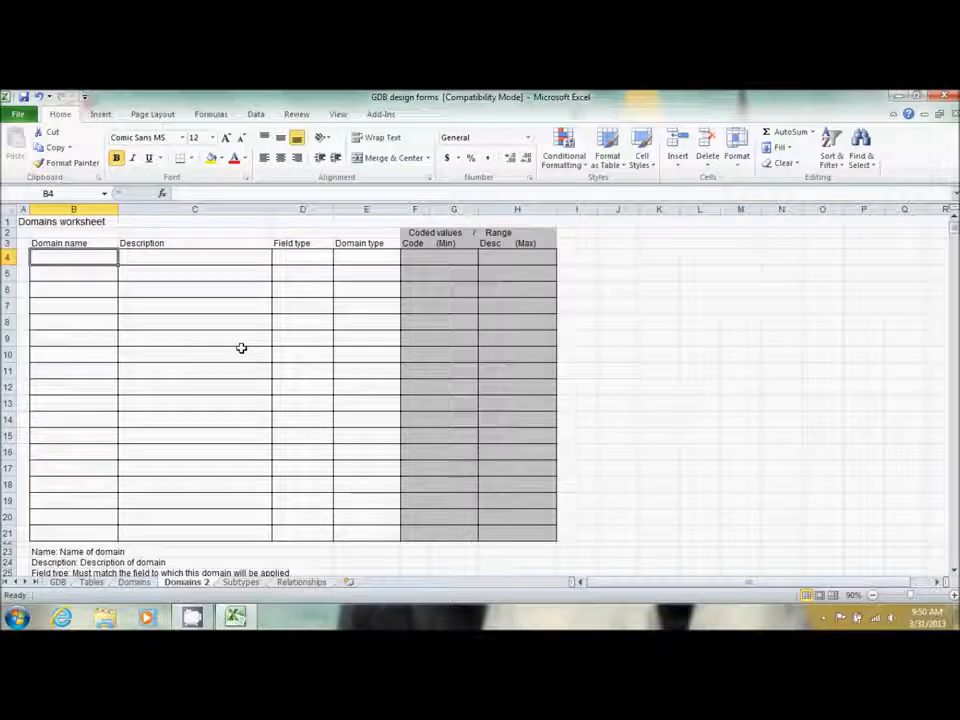
{"action": "type", "text": "St"}
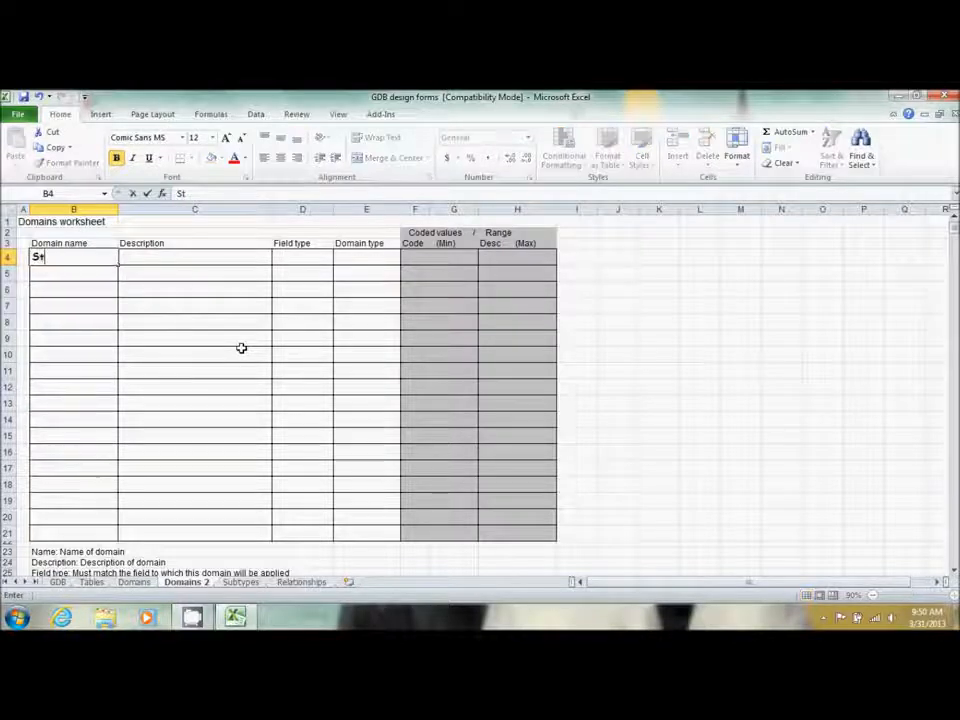
{"action": "type", "text": "Type"}
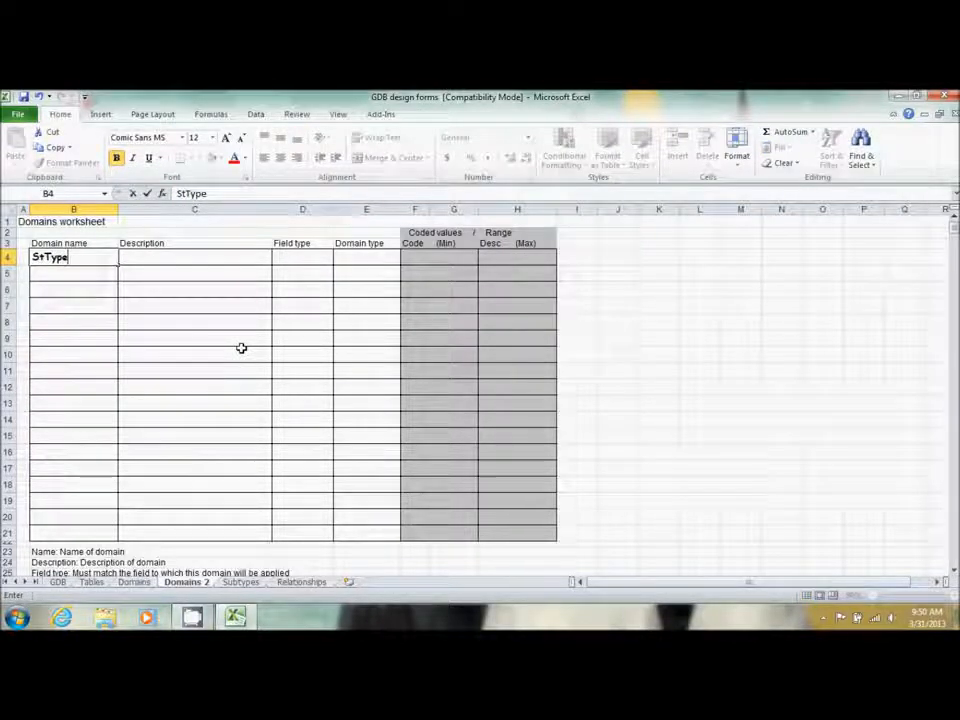
{"action": "type", "text": "Abbrv"}
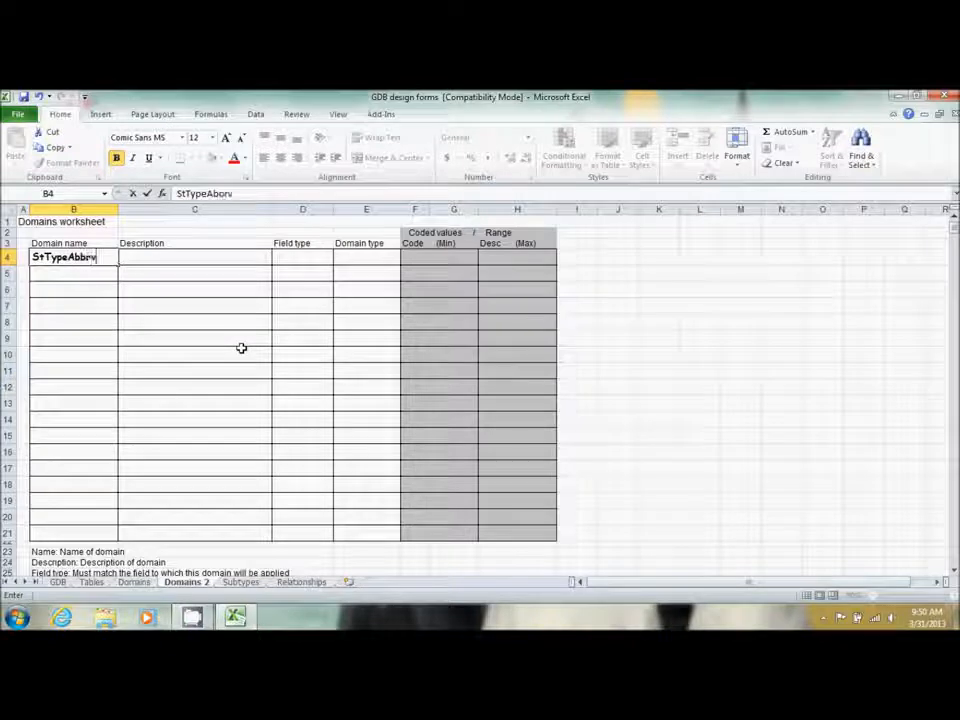
{"action": "key", "text": "Tab"}
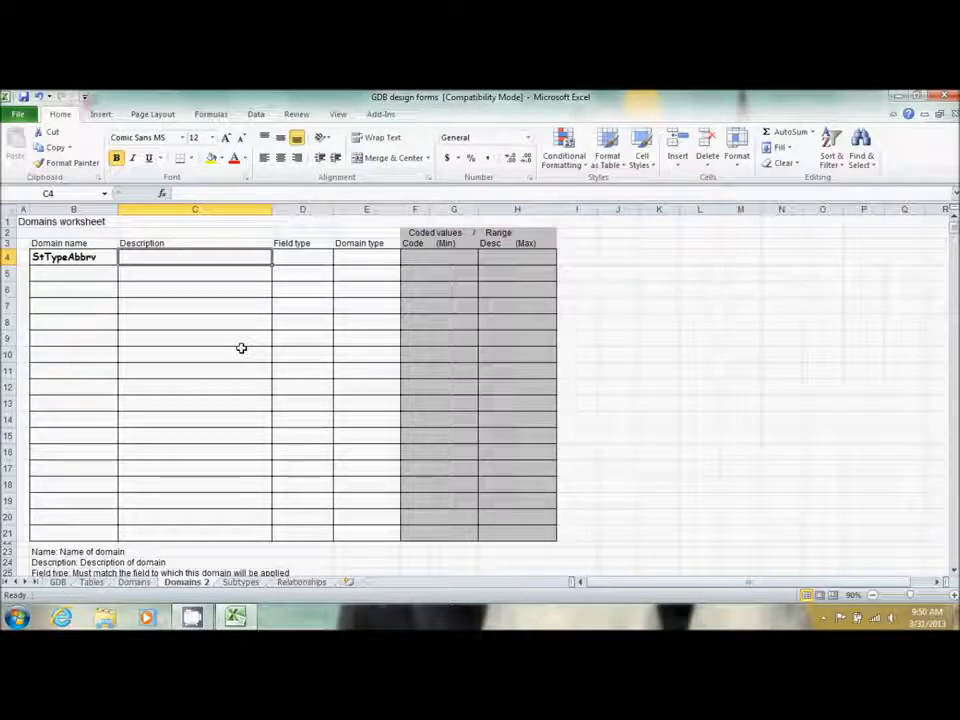
{"action": "left_click", "coordinate": [112, 615]}
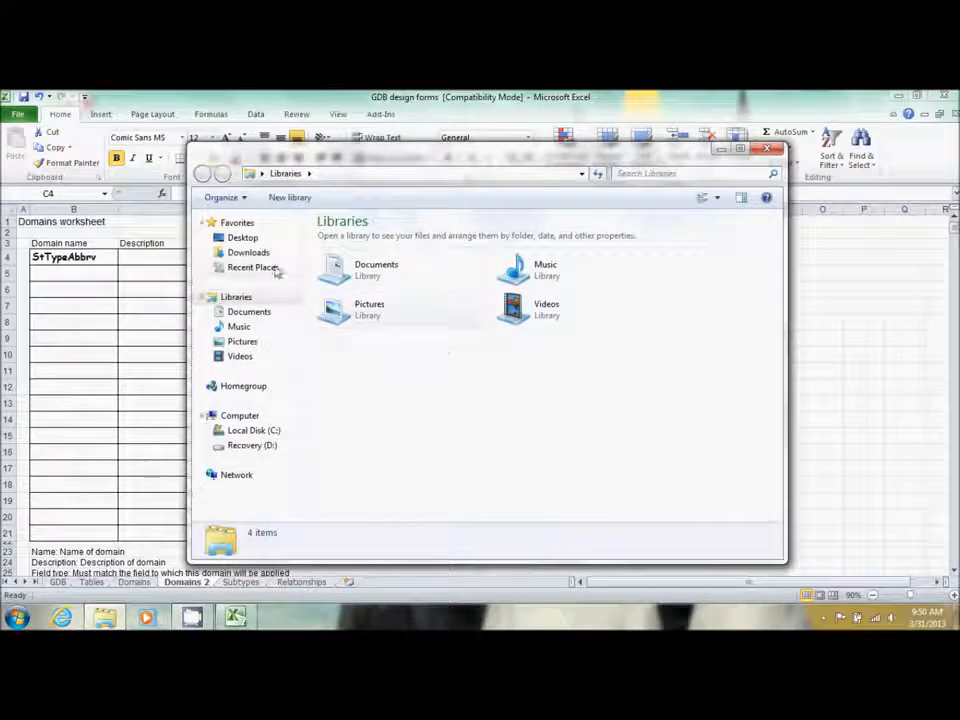
Browse to C:\ESRIPress\GIST3\Data and select the Suffix text document
{"action": "left_click", "coordinate": [270, 432]}
{"action": "double_click", "coordinate": [362, 255]}
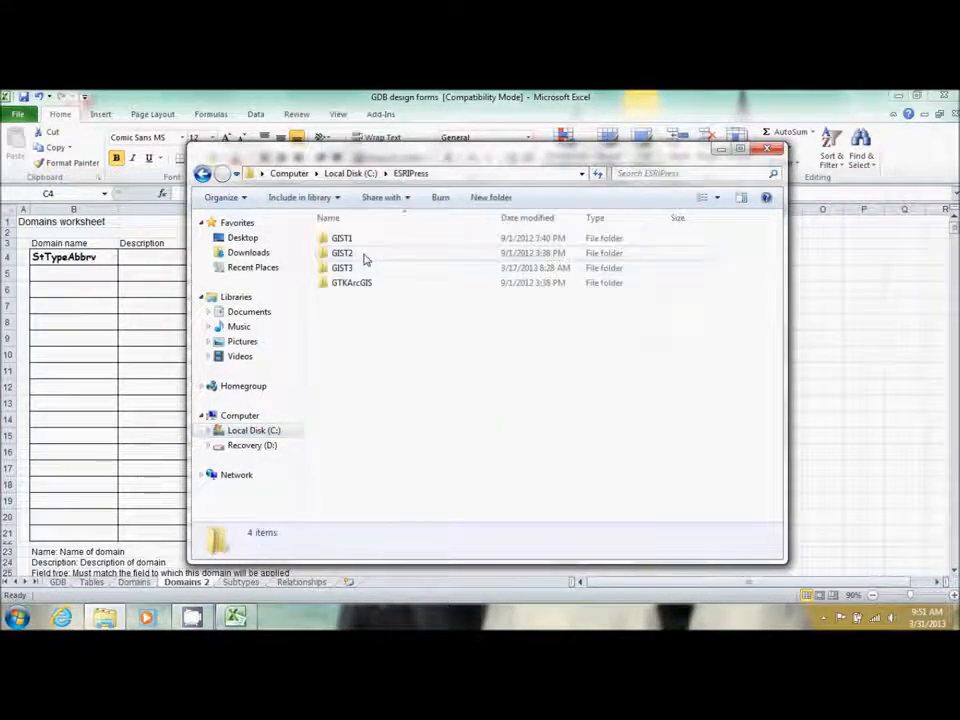
{"action": "double_click", "coordinate": [350, 268]}
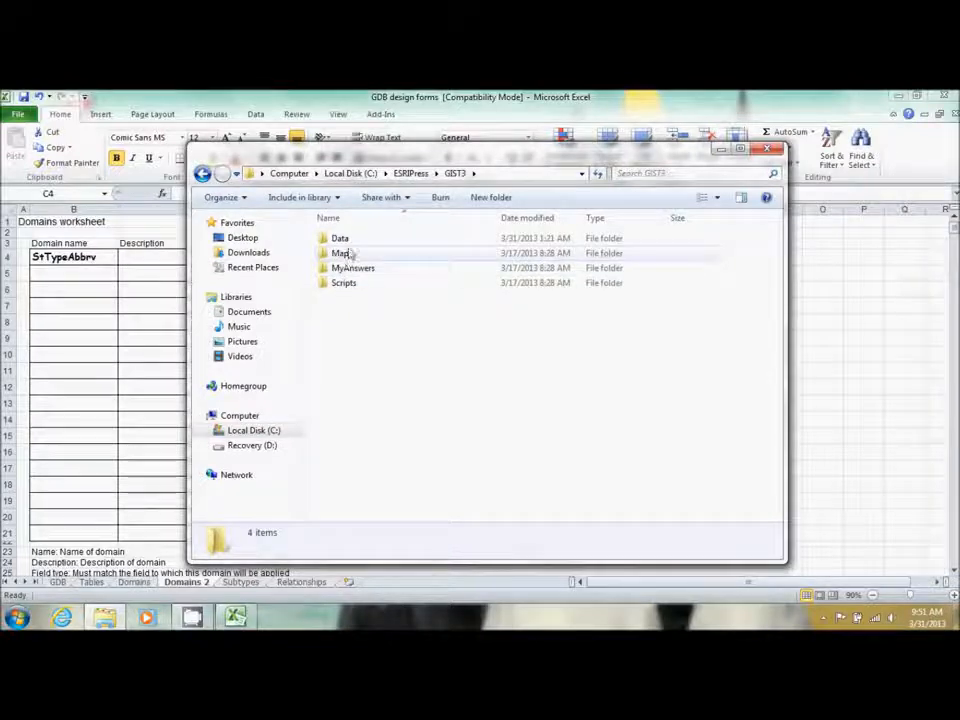
{"action": "double_click", "coordinate": [345, 240]}
{"action": "scroll", "coordinate": [409, 476], "scroll_direction": "down", "scroll_amount": 7}
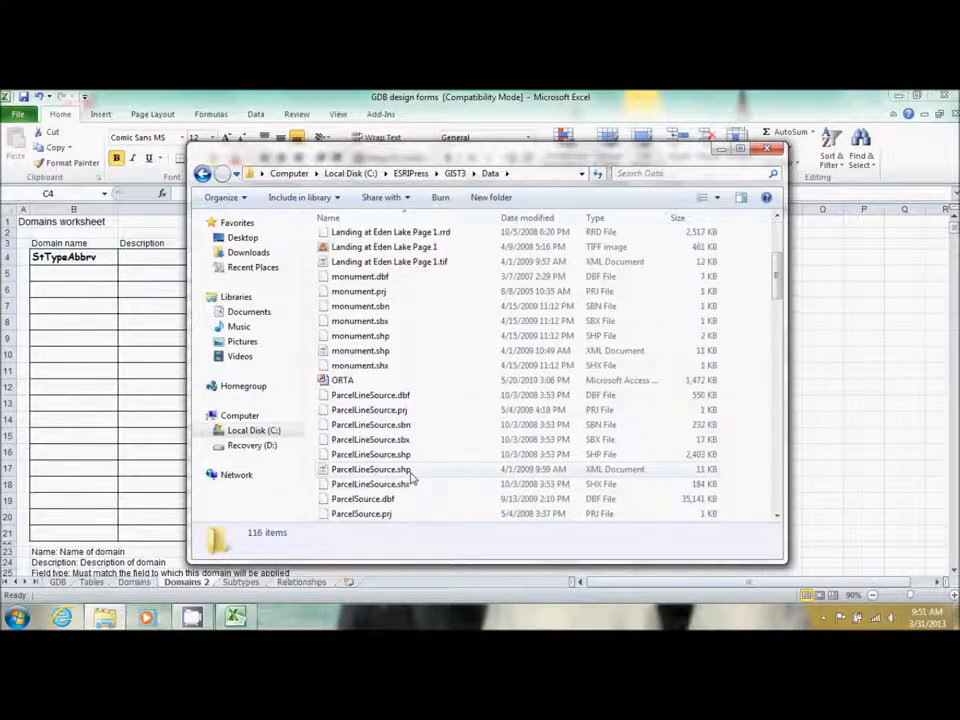
{"action": "scroll", "coordinate": [409, 476], "scroll_direction": "down", "scroll_amount": 18}
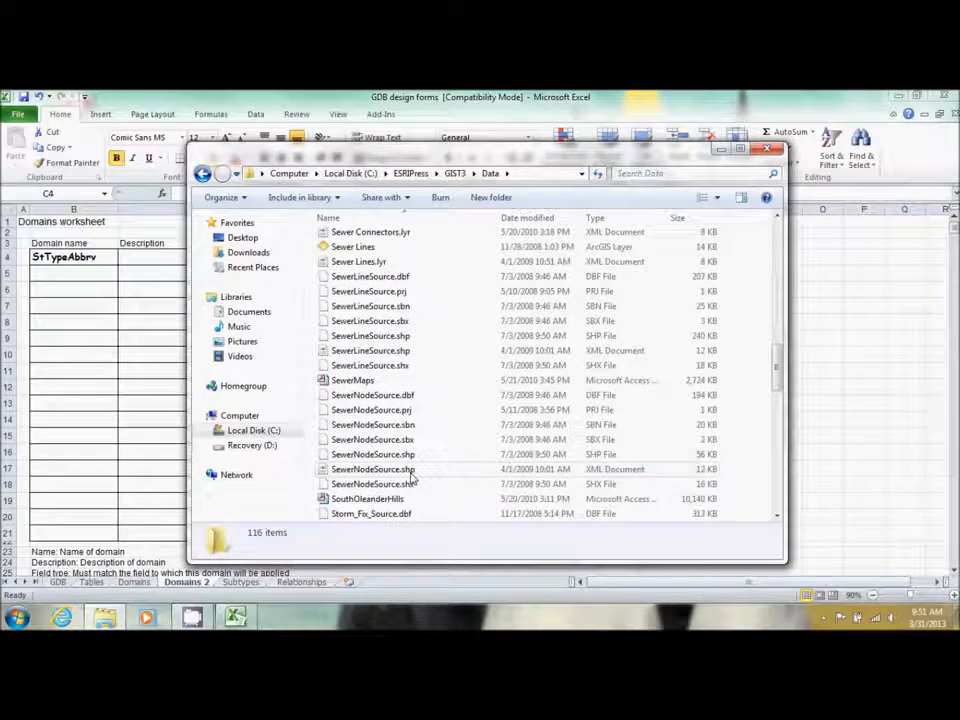
{"action": "scroll", "coordinate": [410, 479], "scroll_direction": "down", "scroll_amount": 1}
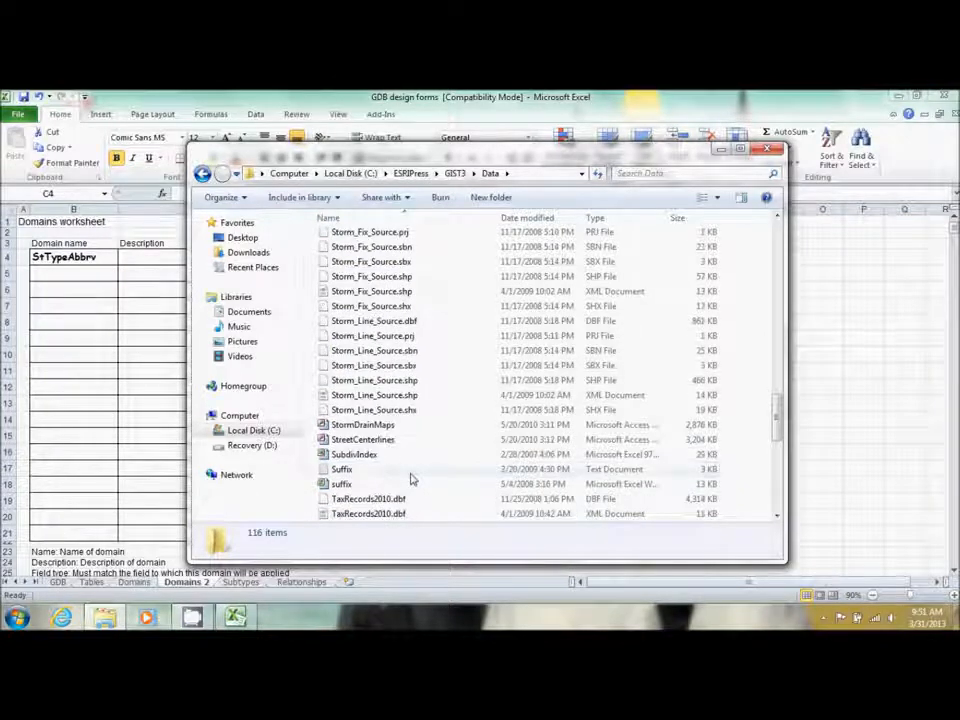
{"action": "left_click", "coordinate": [350, 469]}
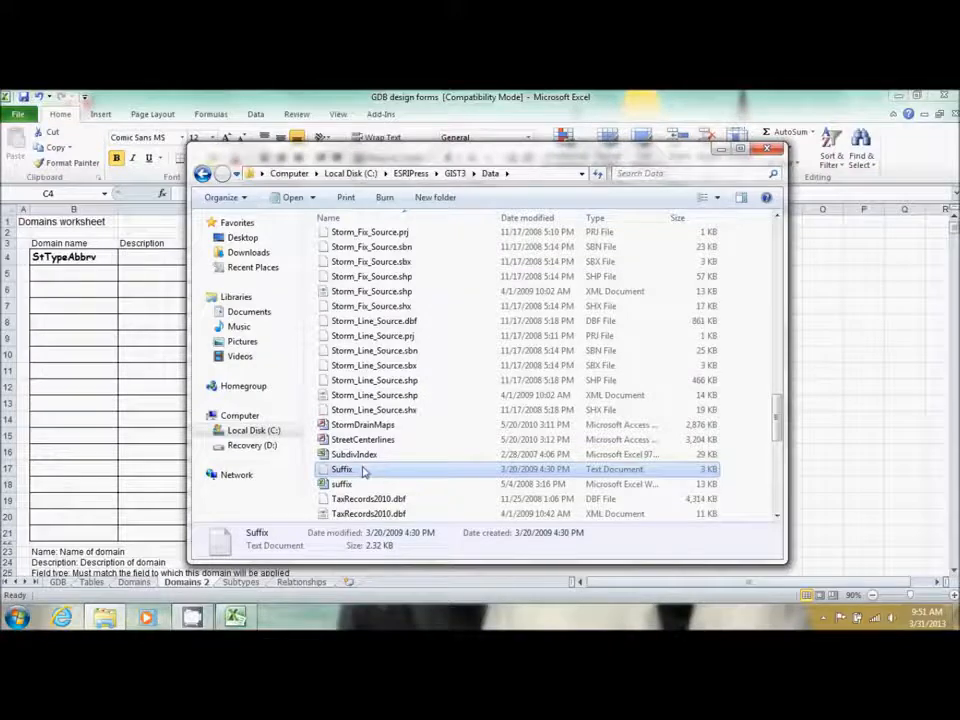
Read Suffix.txt's street types and abbreviations in Notepad through Wells Wls, then close it
{"action": "double_click", "coordinate": [363, 470]}
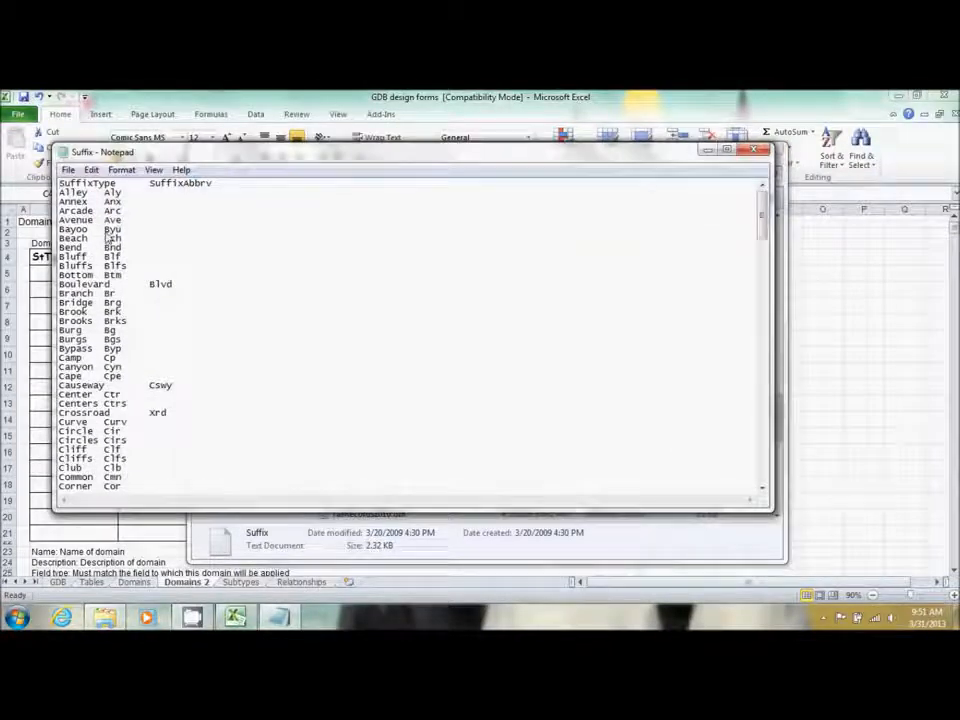
{"action": "scroll", "coordinate": [108, 236], "scroll_direction": "down", "scroll_amount": 9}
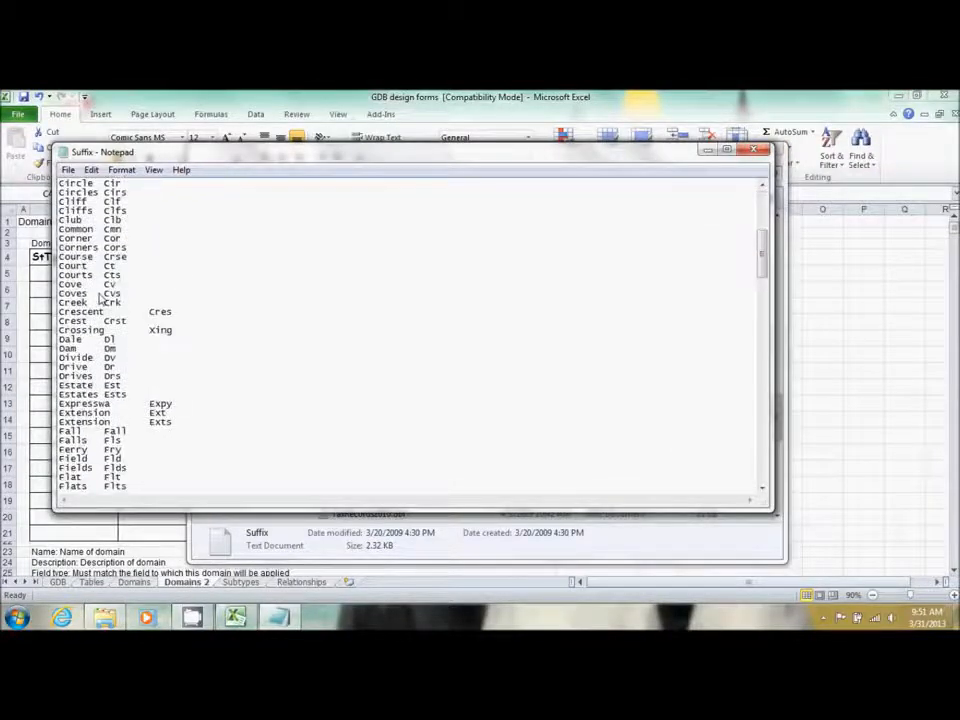
{"action": "scroll", "coordinate": [100, 296], "scroll_direction": "down", "scroll_amount": 5}
{"action": "scroll", "coordinate": [112, 354], "scroll_direction": "down", "scroll_amount": 5}
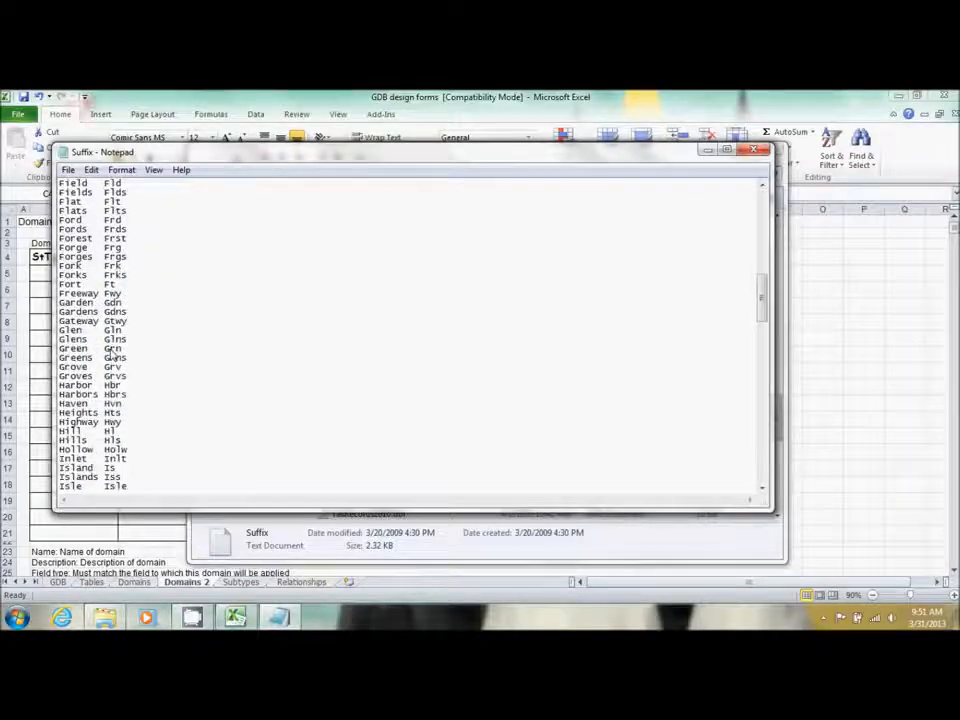
{"action": "scroll", "coordinate": [112, 354], "scroll_direction": "down", "scroll_amount": 15}
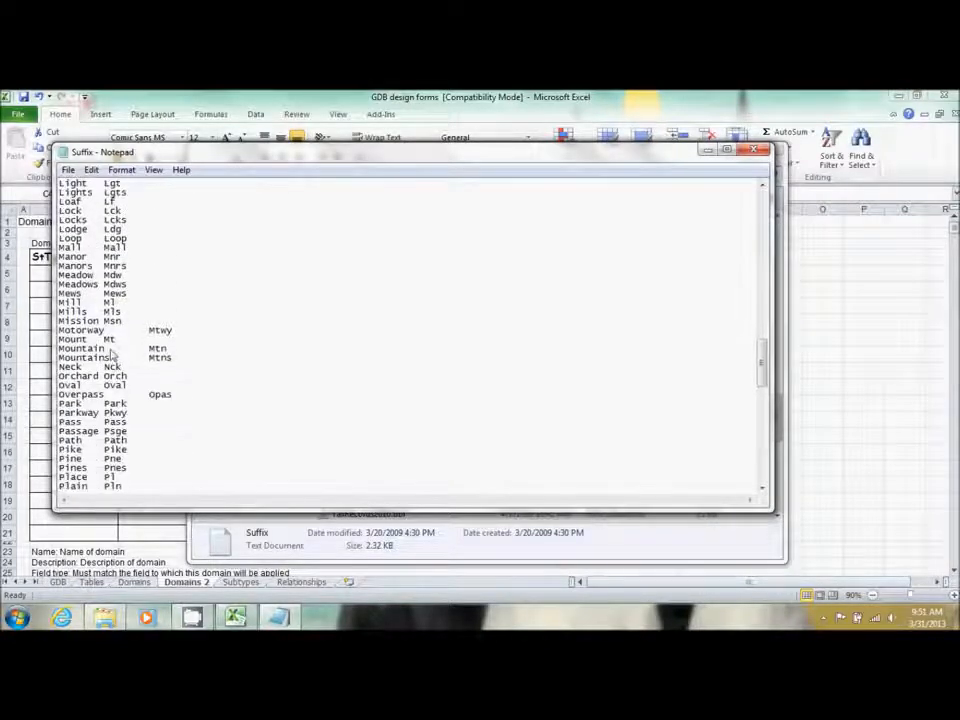
{"action": "scroll", "coordinate": [112, 354], "scroll_direction": "down", "scroll_amount": 3}
{"action": "scroll", "coordinate": [112, 355], "scroll_direction": "down", "scroll_amount": 6}
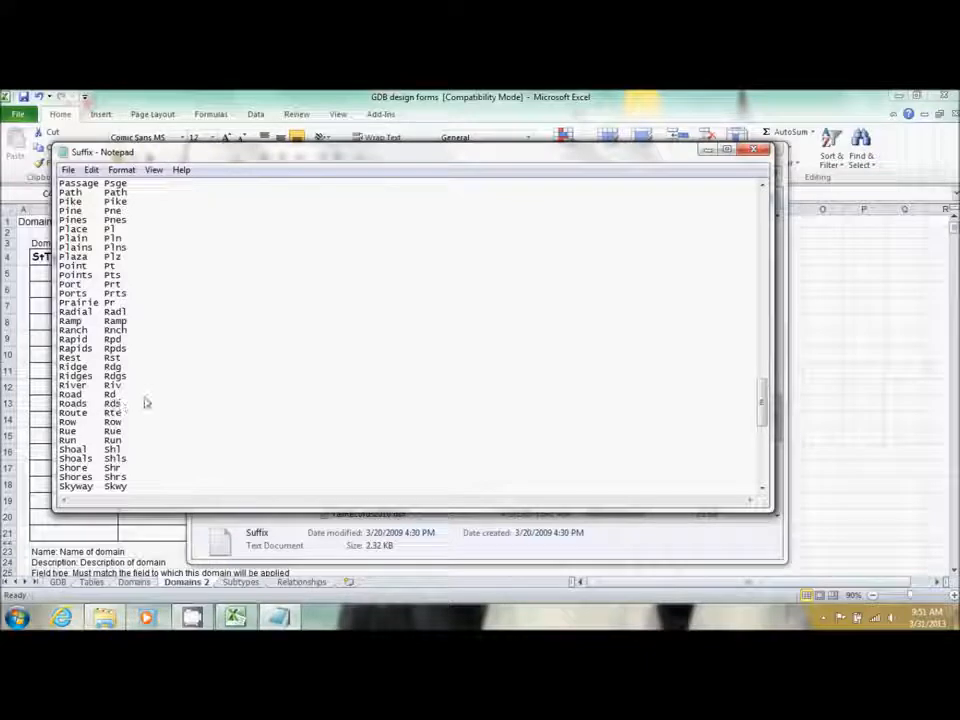
{"action": "scroll", "coordinate": [186, 400], "scroll_direction": "down", "scroll_amount": 3}
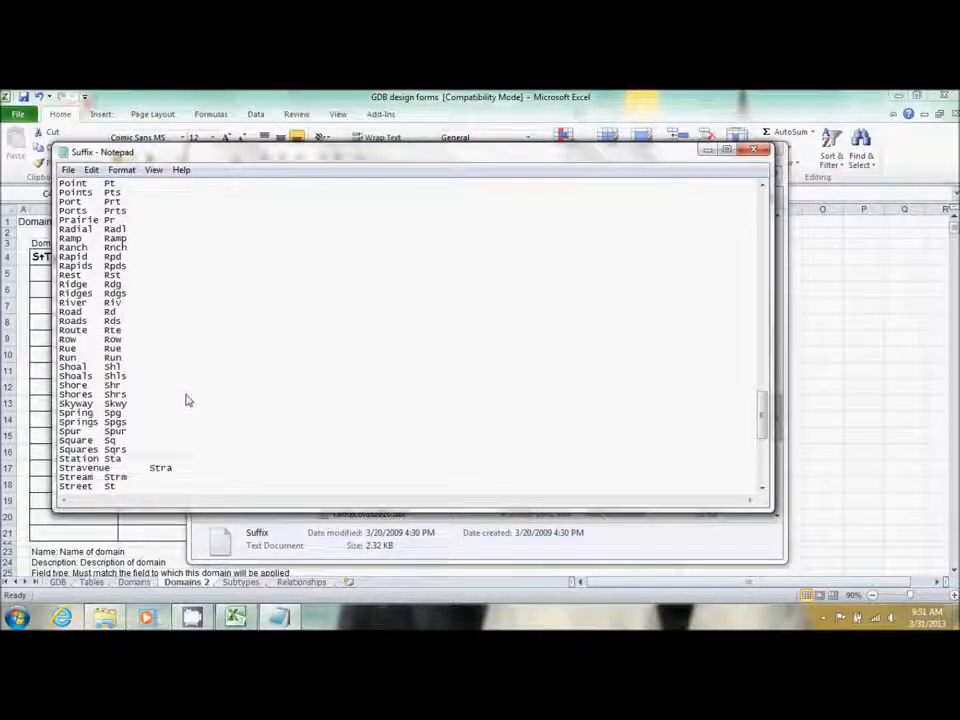
{"action": "scroll", "coordinate": [186, 400], "scroll_direction": "down", "scroll_amount": 4}
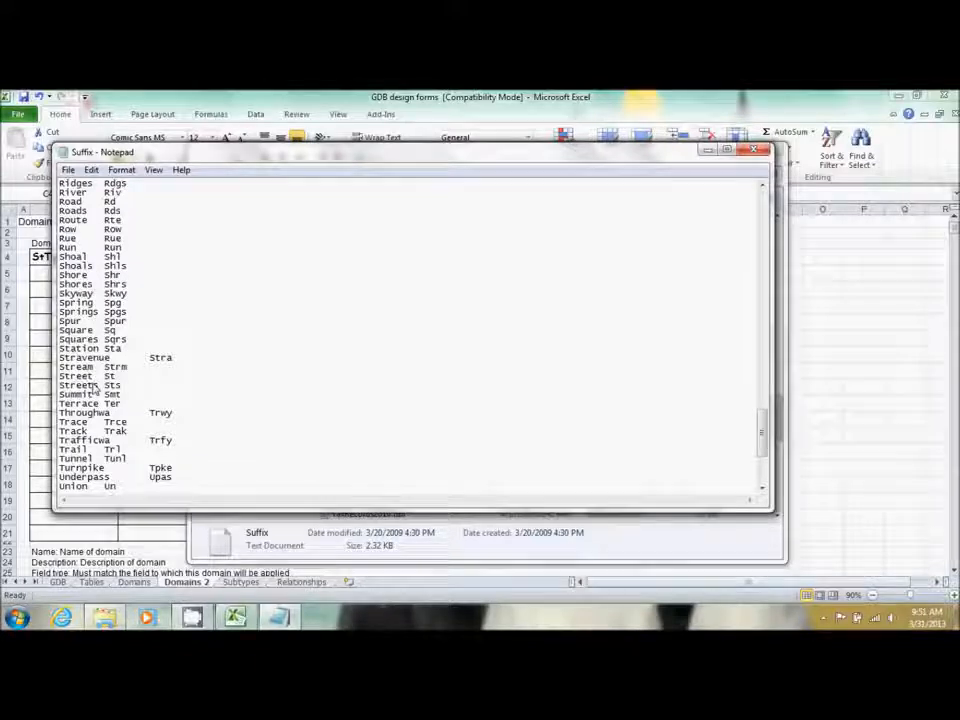
{"action": "scroll", "coordinate": [161, 386], "scroll_direction": "down", "scroll_amount": 6}
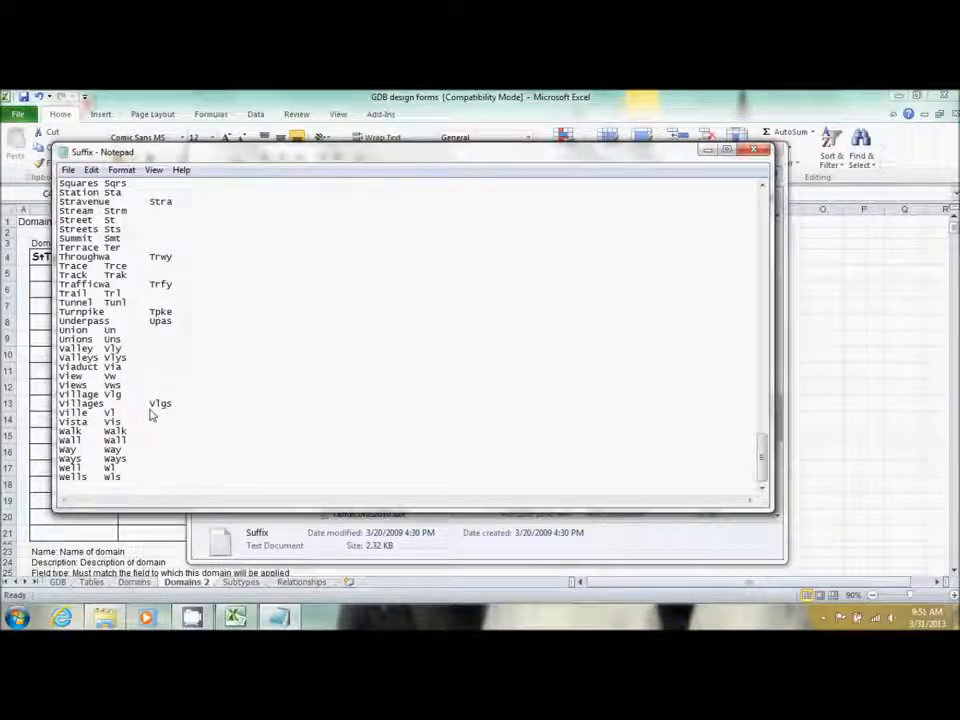
{"action": "left_click", "coordinate": [753, 151]}
Describe StTypeAbbrv as 'Street Type Abbreviations', Text, Coded value, sourced from Data\Suffix.txt
{"action": "left_click", "coordinate": [766, 150]}
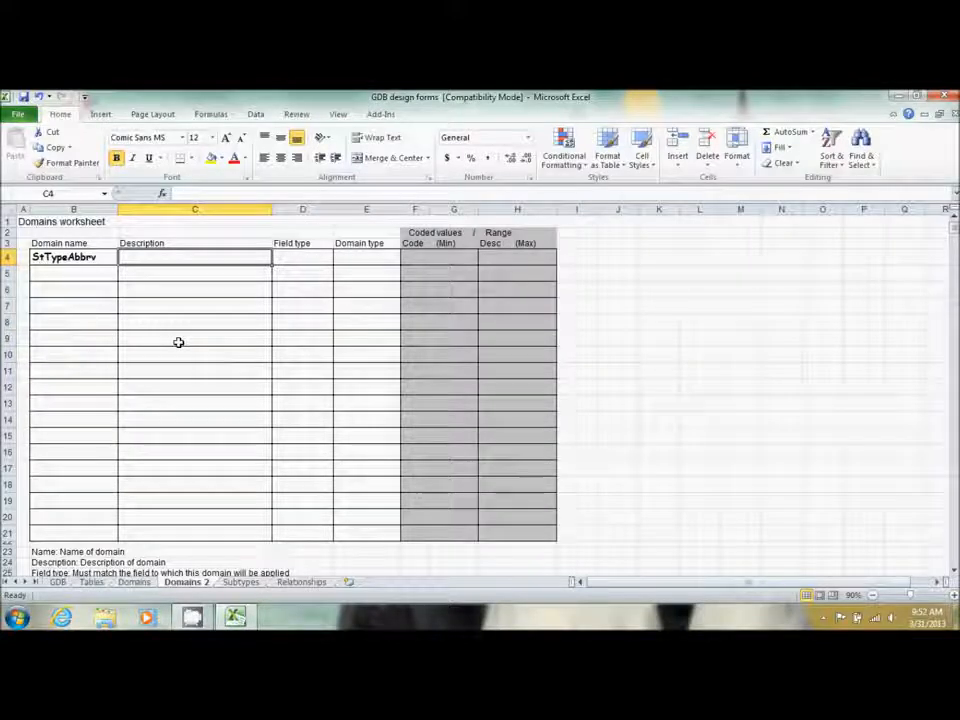
{"action": "type", "text": "St"}
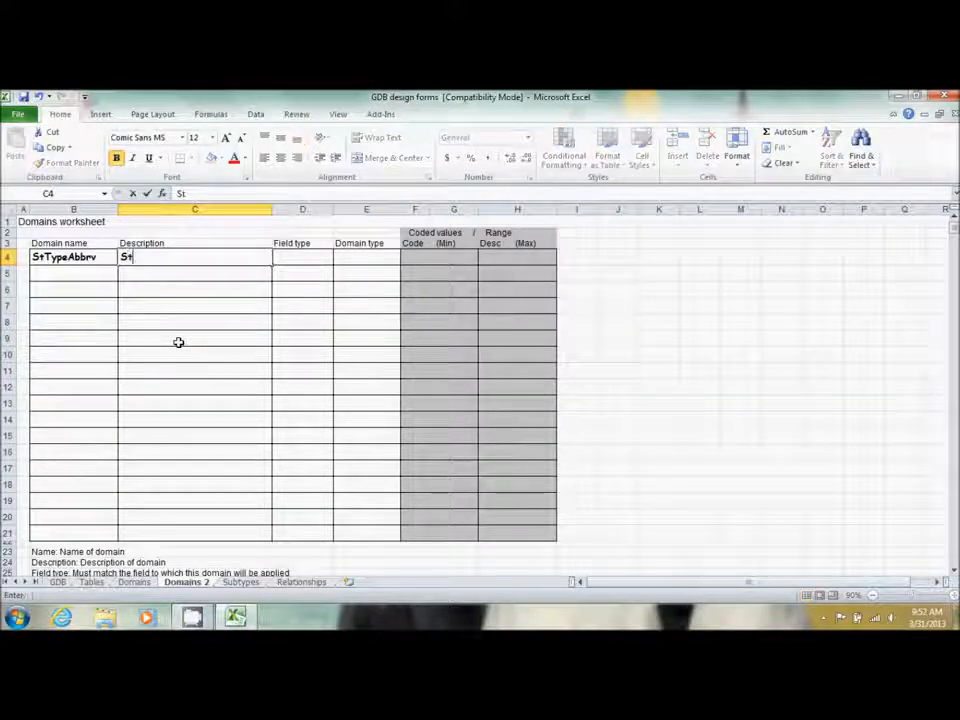
{"action": "type", "text": "reet T"}
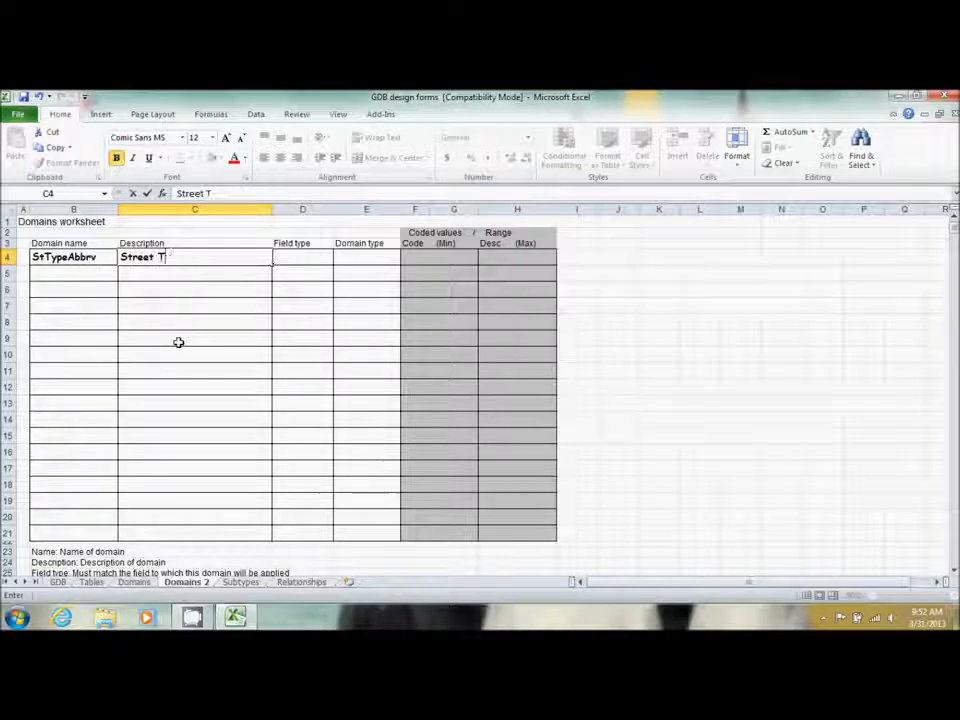
{"action": "type", "text": "ype Abbr"}
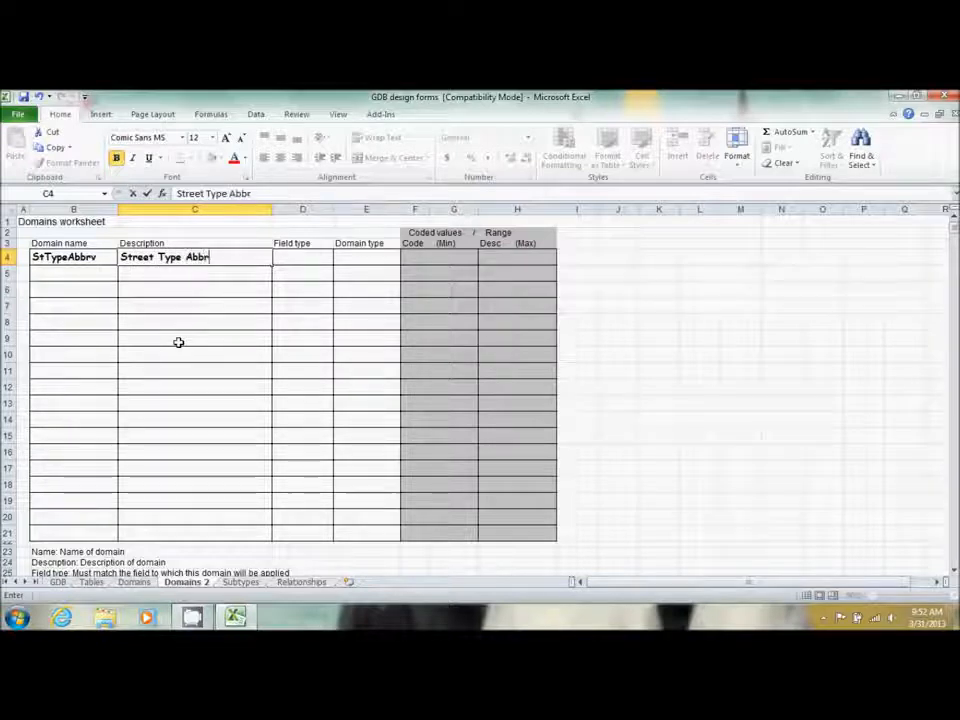
{"action": "type", "text": "eviations"}
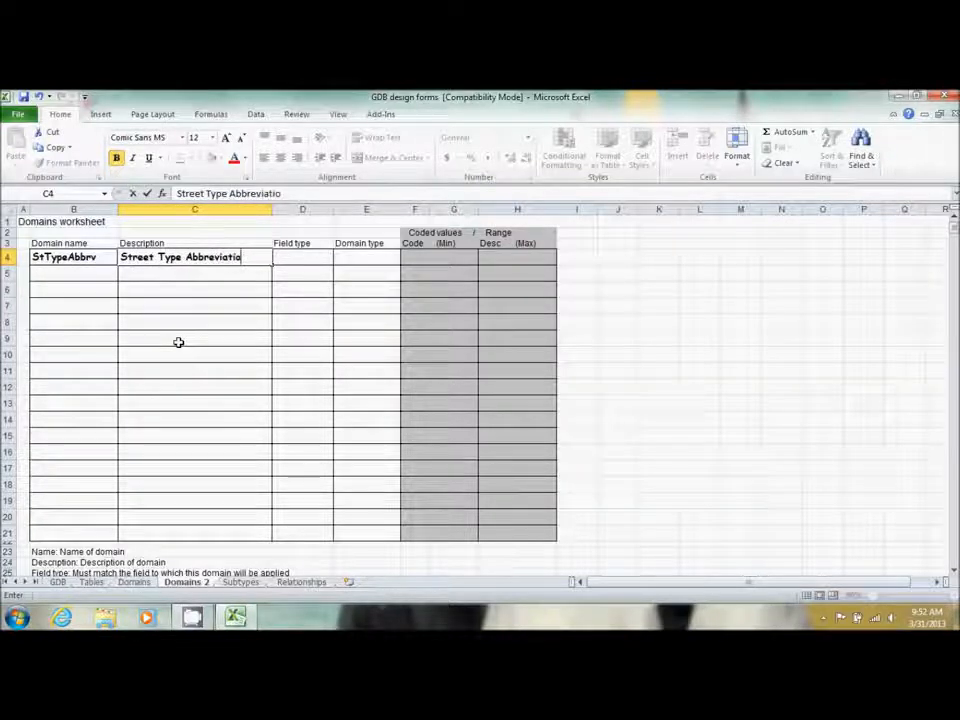
{"action": "key", "text": "Tab"}
{"action": "type", "text": "Text"}
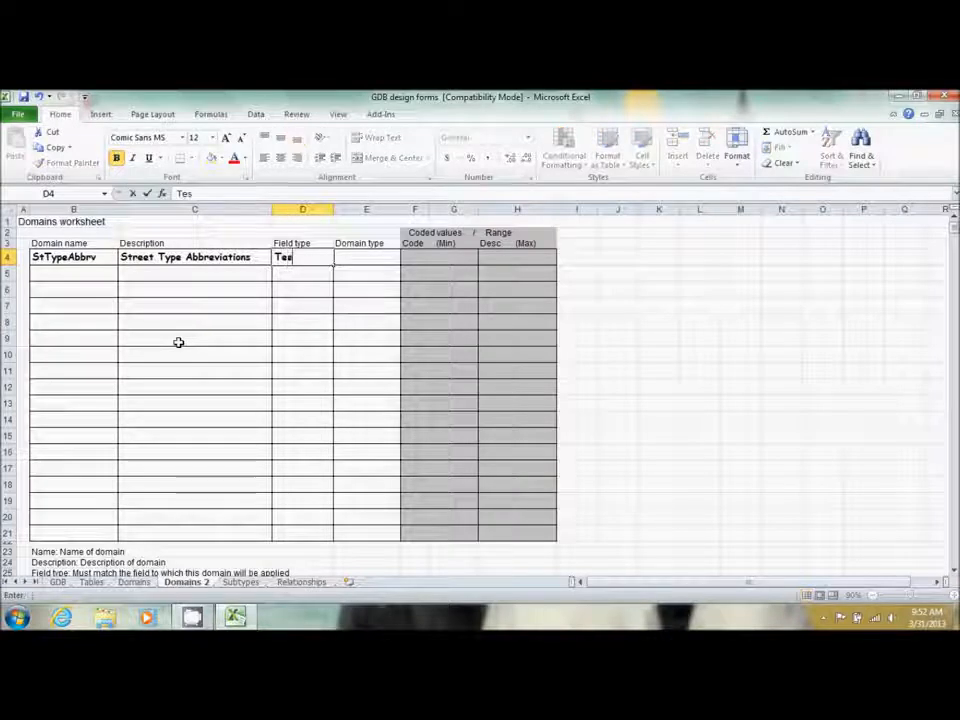
{"action": "key", "text": "Tab"}
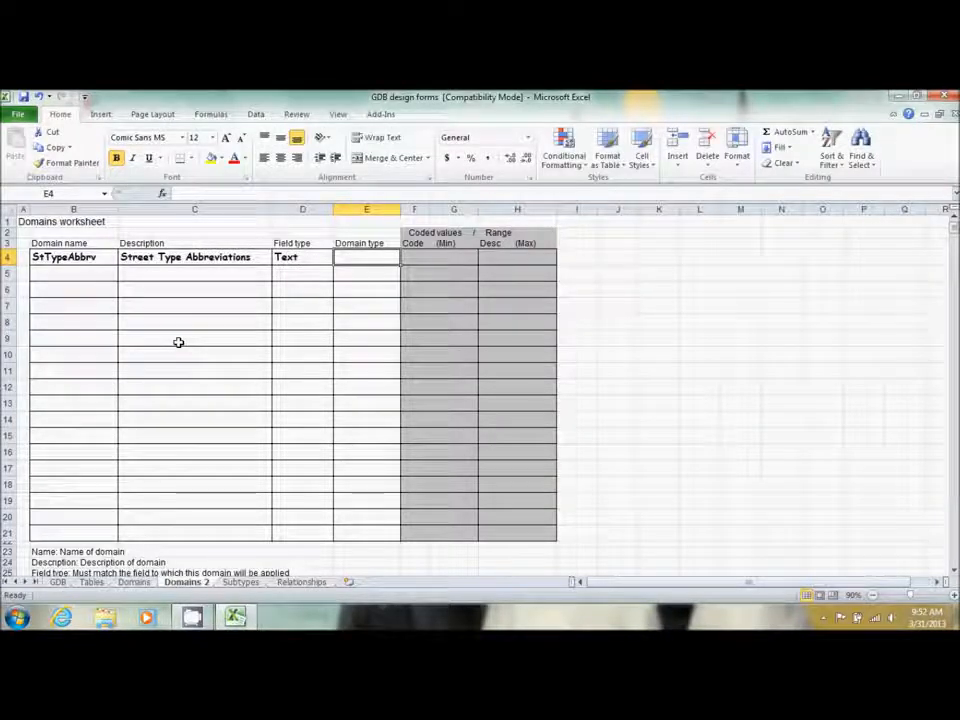
{"action": "type", "text": "Coded"}
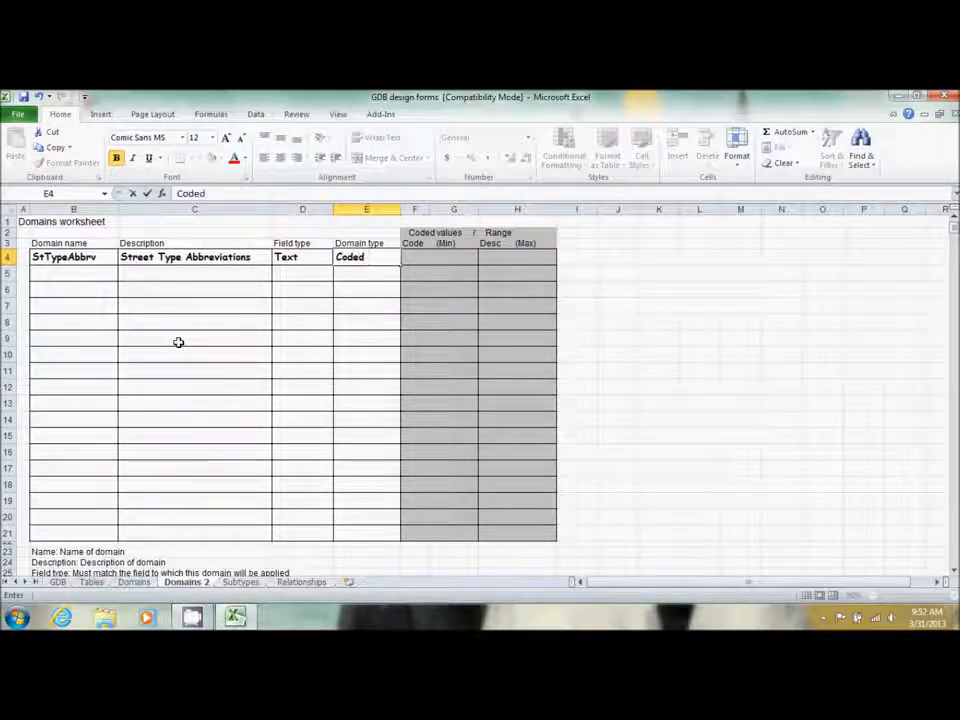
{"action": "type", "text": " value"}
{"action": "key", "text": "Tab"}
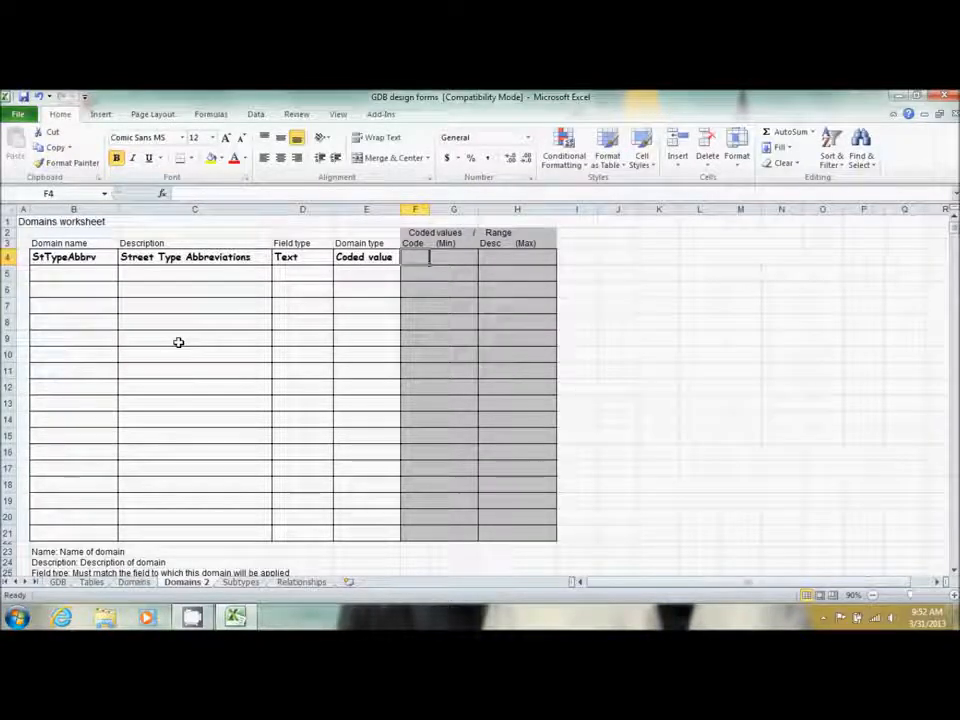
{"action": "type", "text": "Data"}
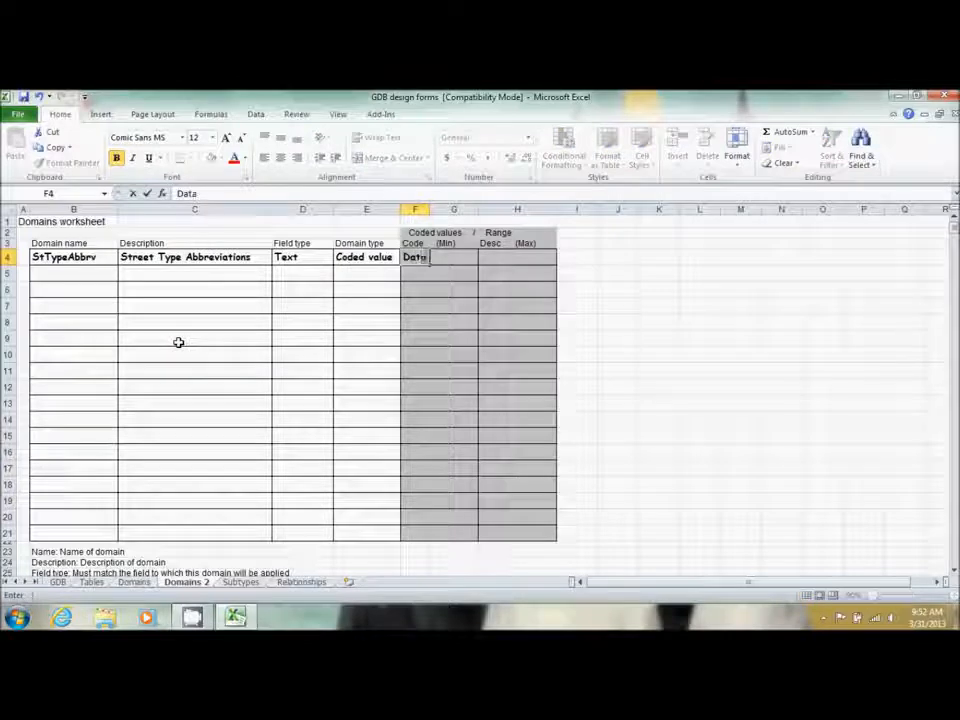
{"action": "type", "text": "\\"}
{"action": "type", "text": "Suff"}
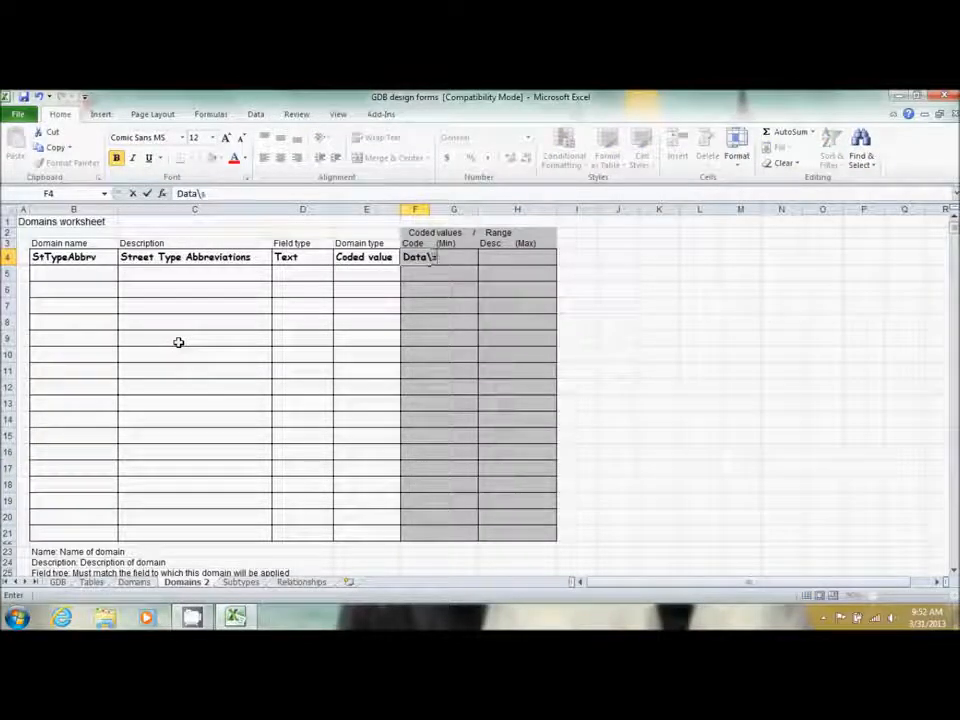
{"action": "type", "text": "ix"}
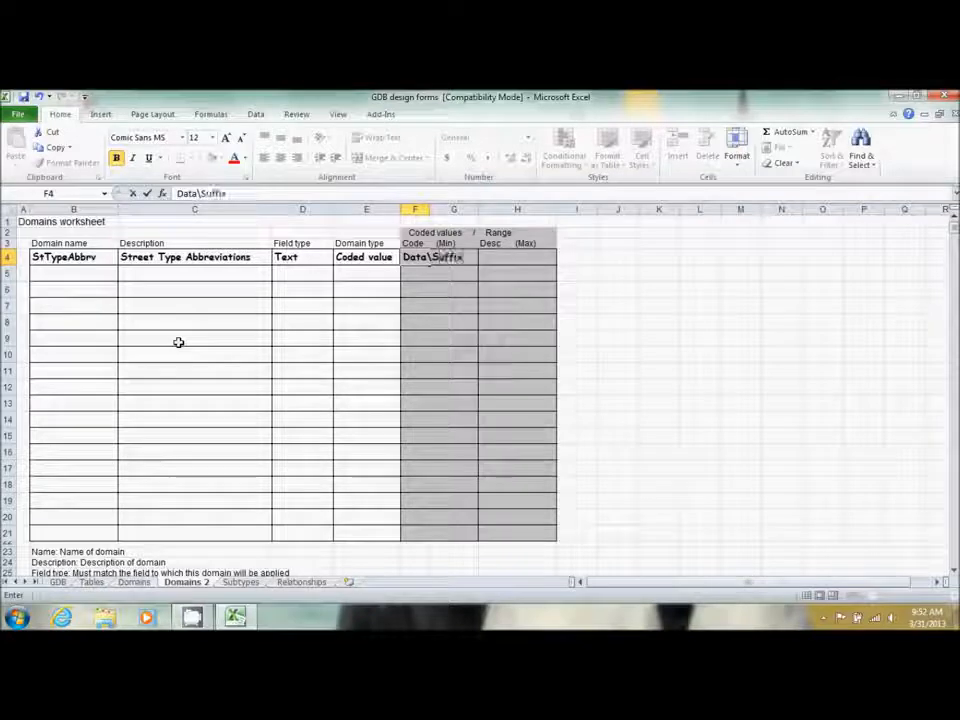
{"action": "type", "text": ".txt"}
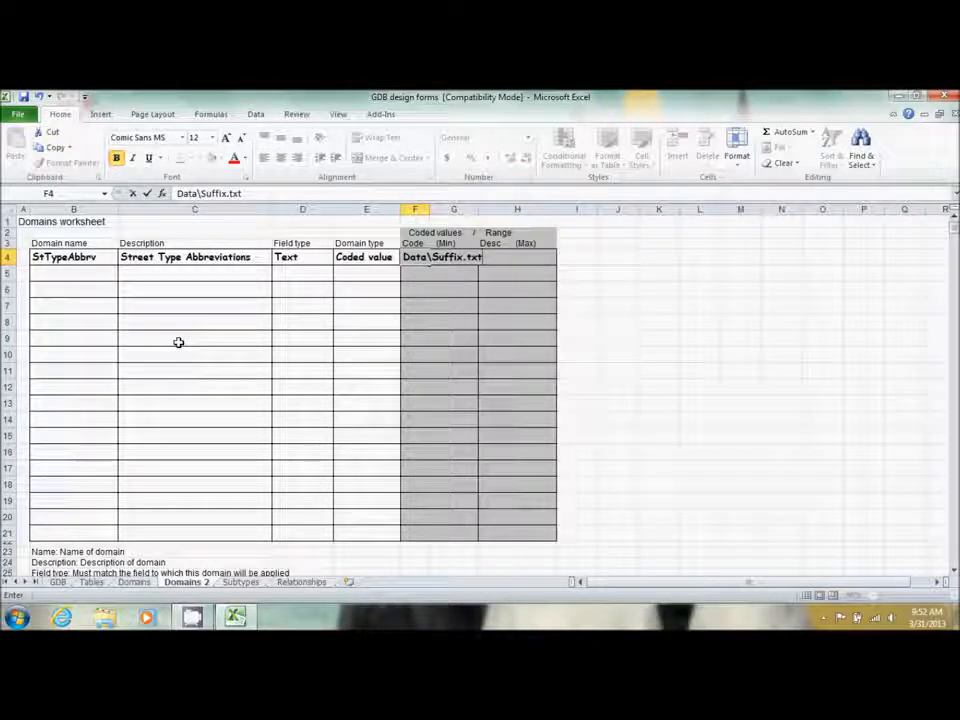
Enter PlatStatus in B17 of the Tables sheet, just below Georeference
{"action": "left_click", "coordinate": [90, 582]}
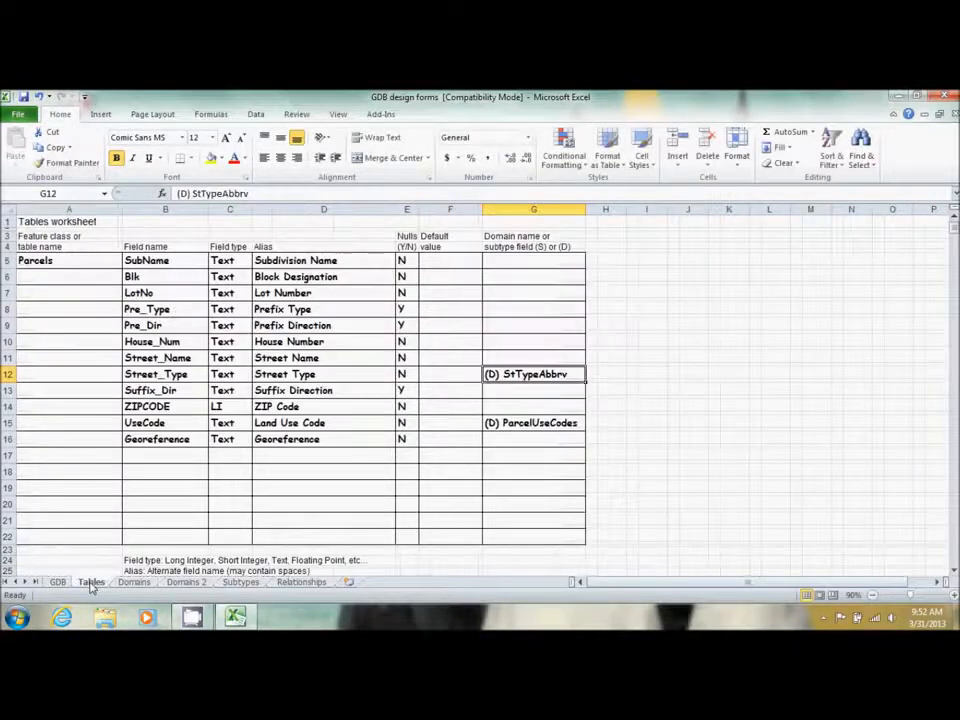
{"action": "left_click", "coordinate": [167, 459]}
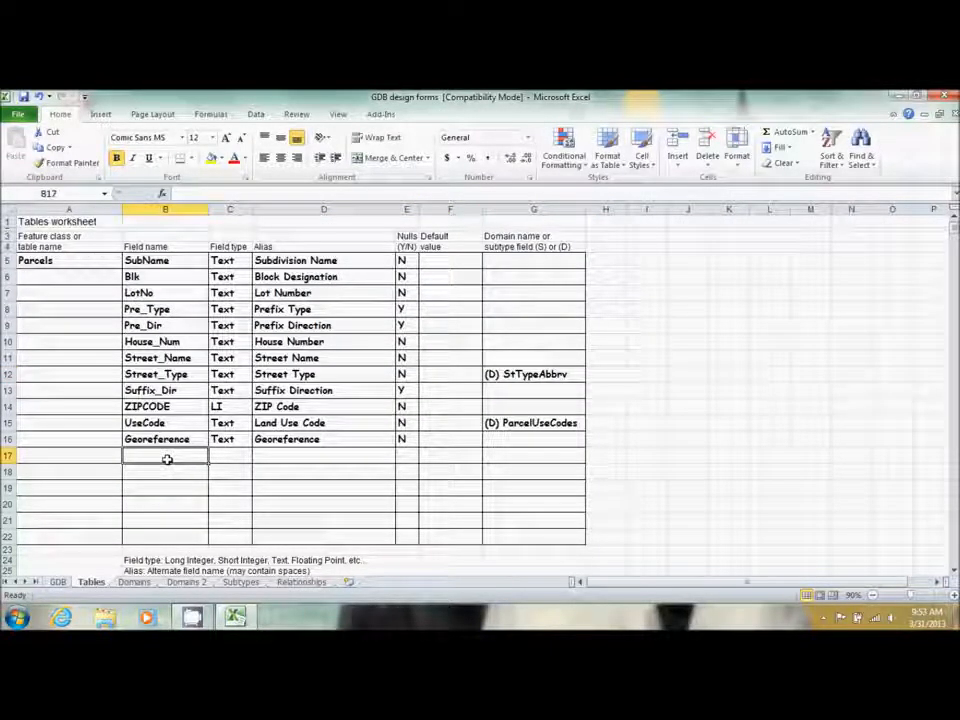
{"action": "type", "text": "Pl"}
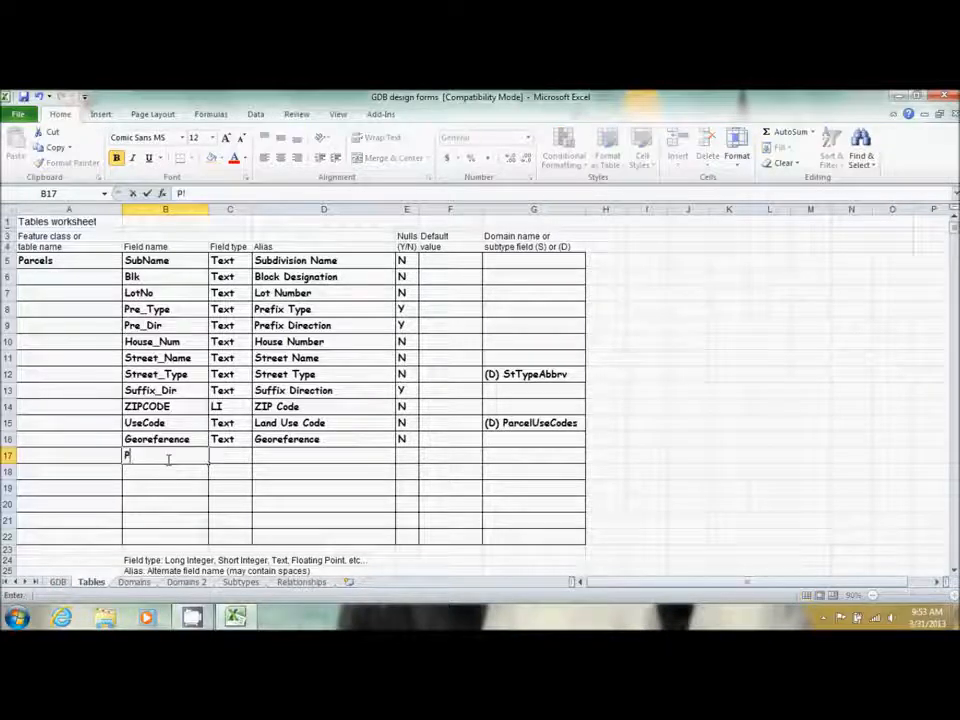
{"action": "type", "text": "atStatus"}
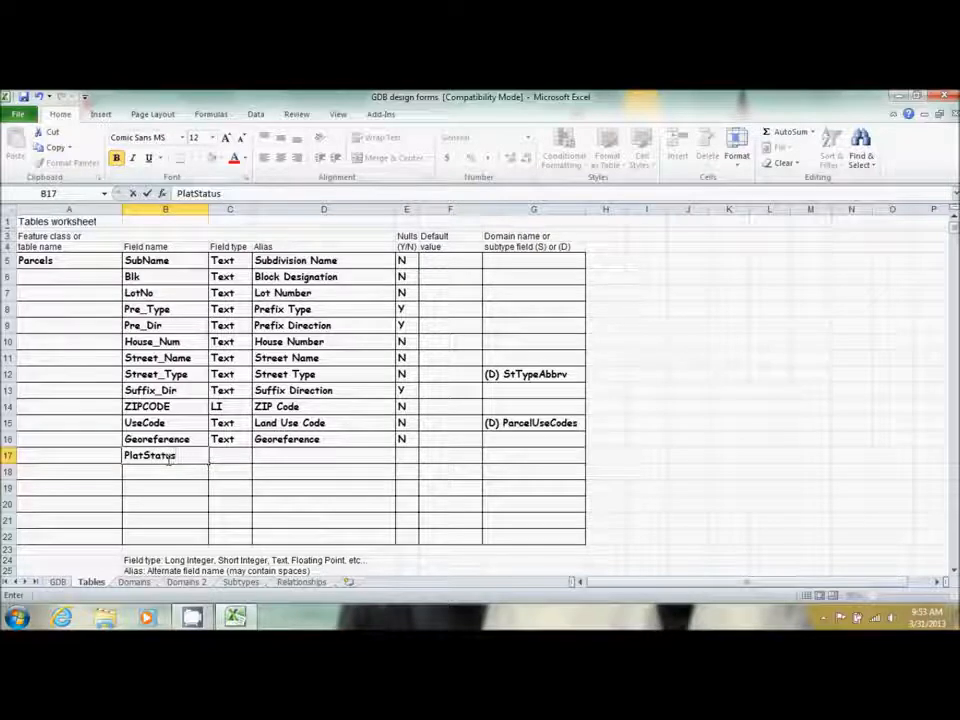
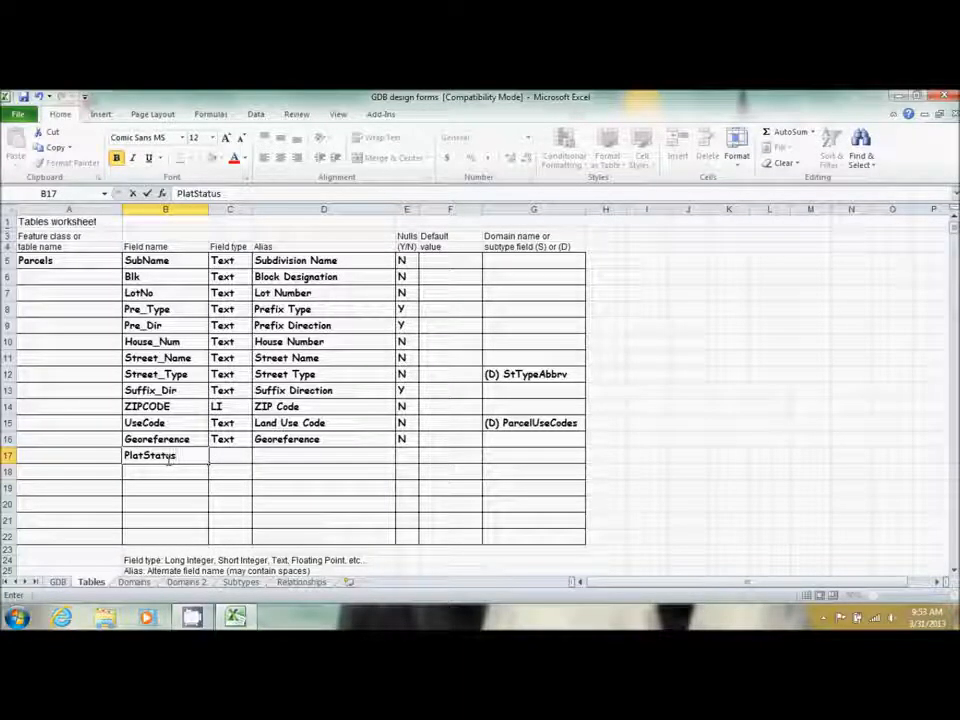
Complete the PlatStatus row with type SI, alias Plat Status, nulls N and subtype (S) PlatSubtype
{"action": "key", "text": "Tab"}
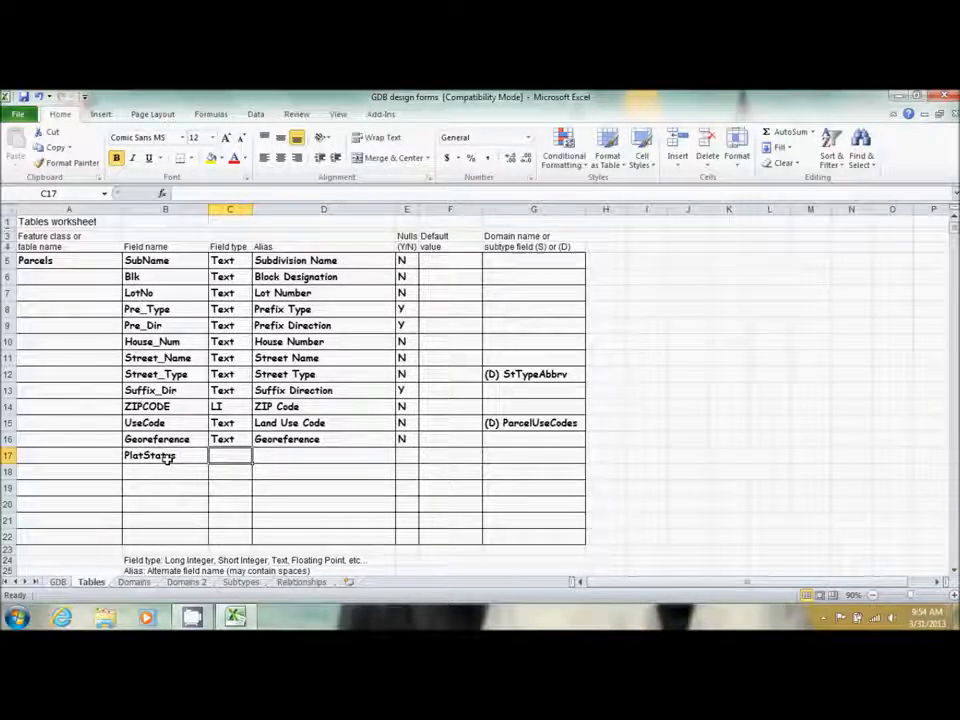
{"action": "type", "text": "SI"}
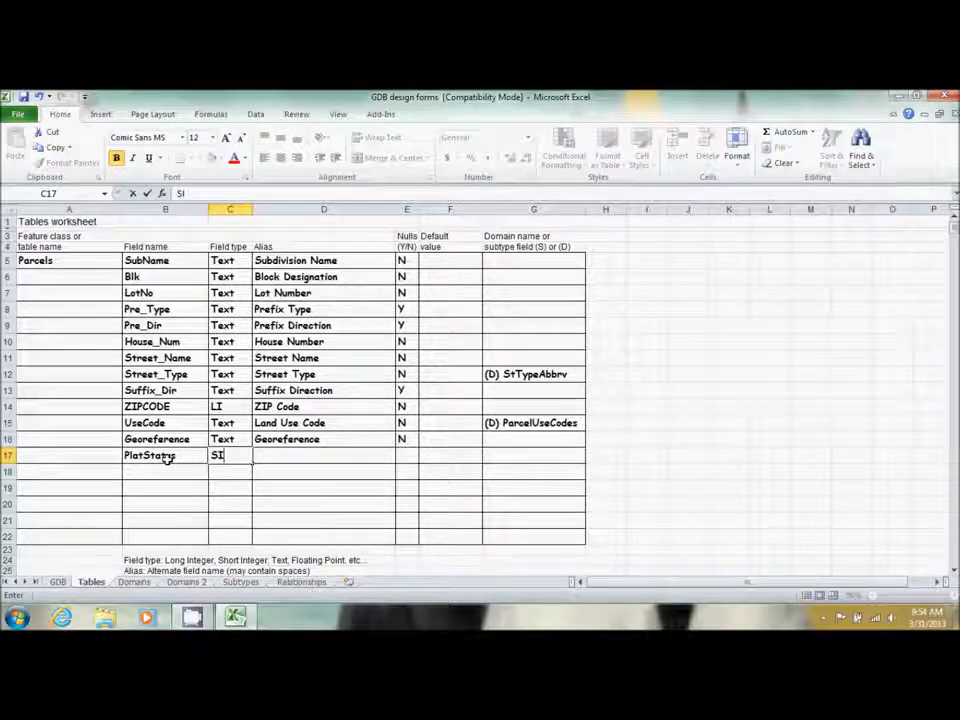
{"action": "key", "text": "Tab"}
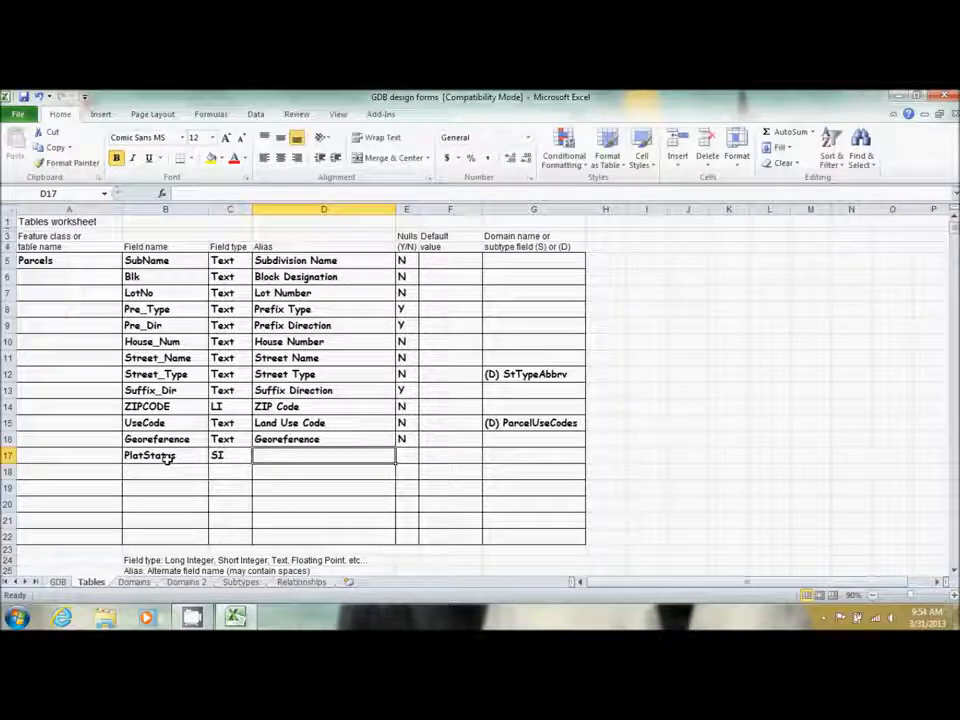
{"action": "type", "text": "Plat St"}
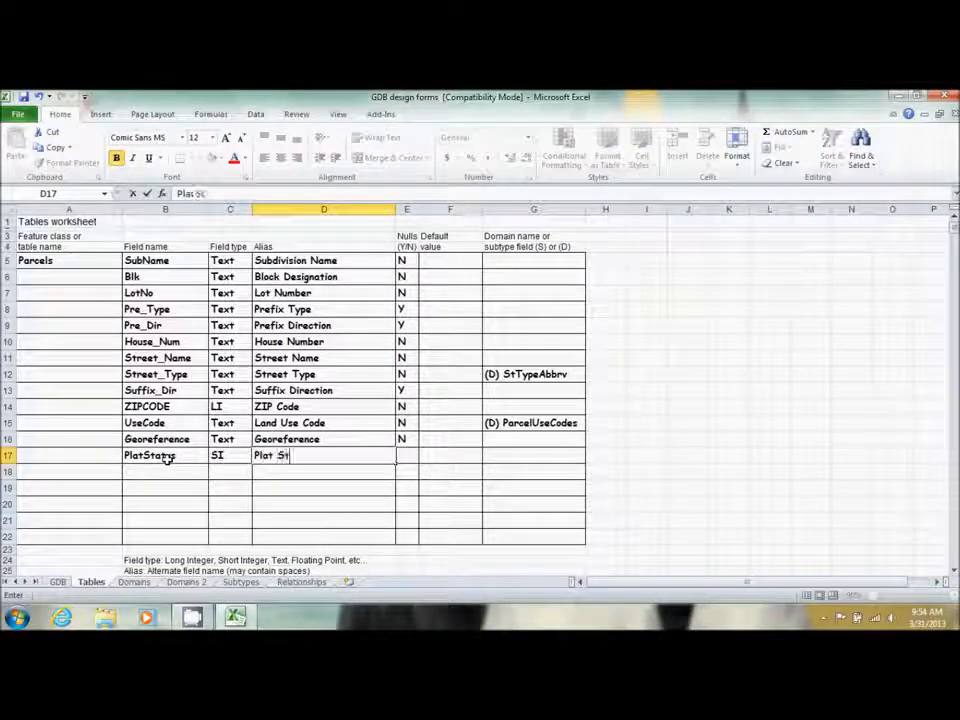
{"action": "type", "text": "atus"}
{"action": "key", "text": "Tab"}
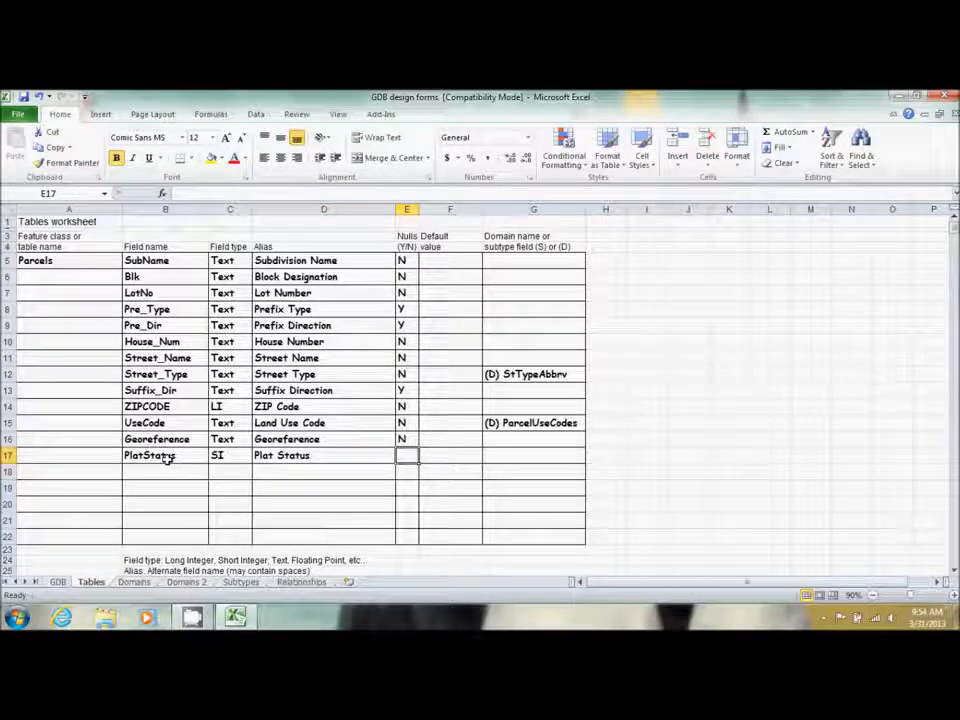
{"action": "type", "text": "N"}
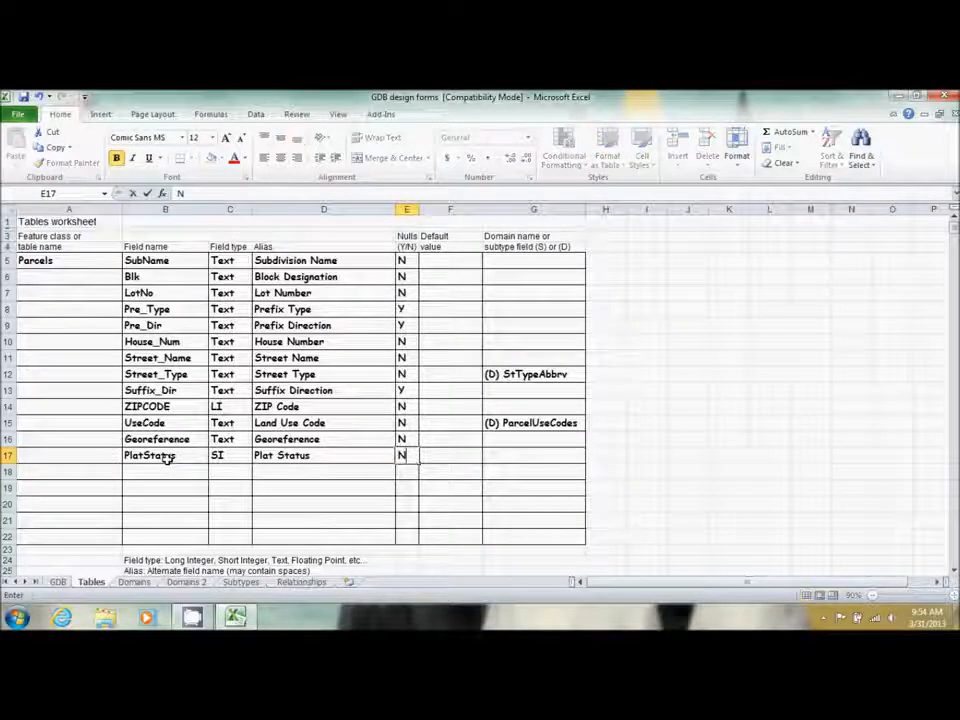
{"action": "key", "text": "Tab"}
{"action": "key", "text": "Tab"}
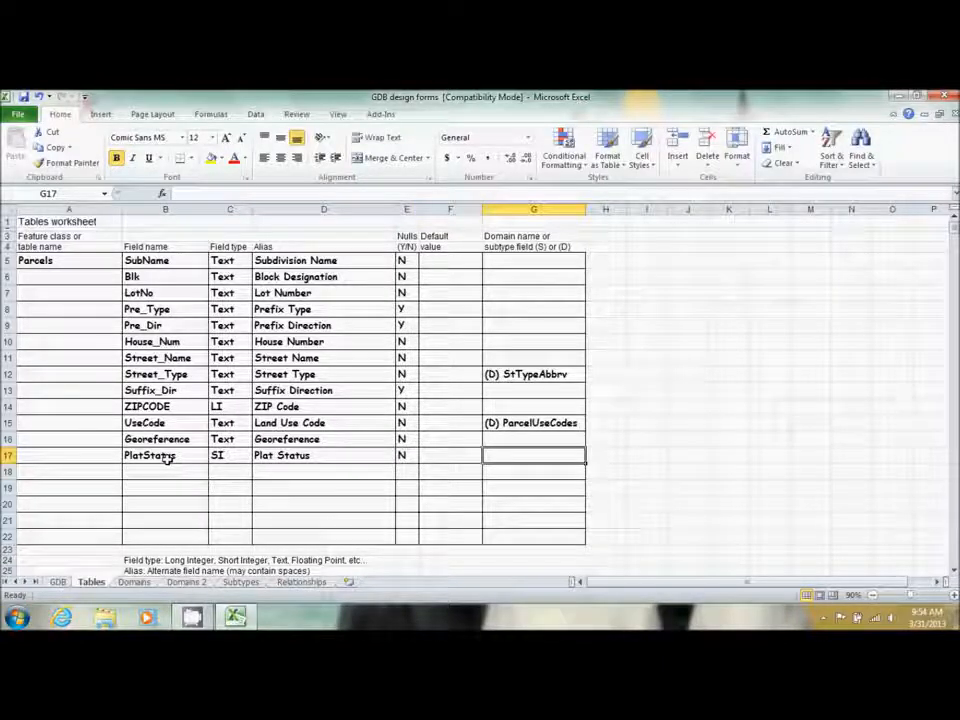
{"action": "type", "text": "(S)"}
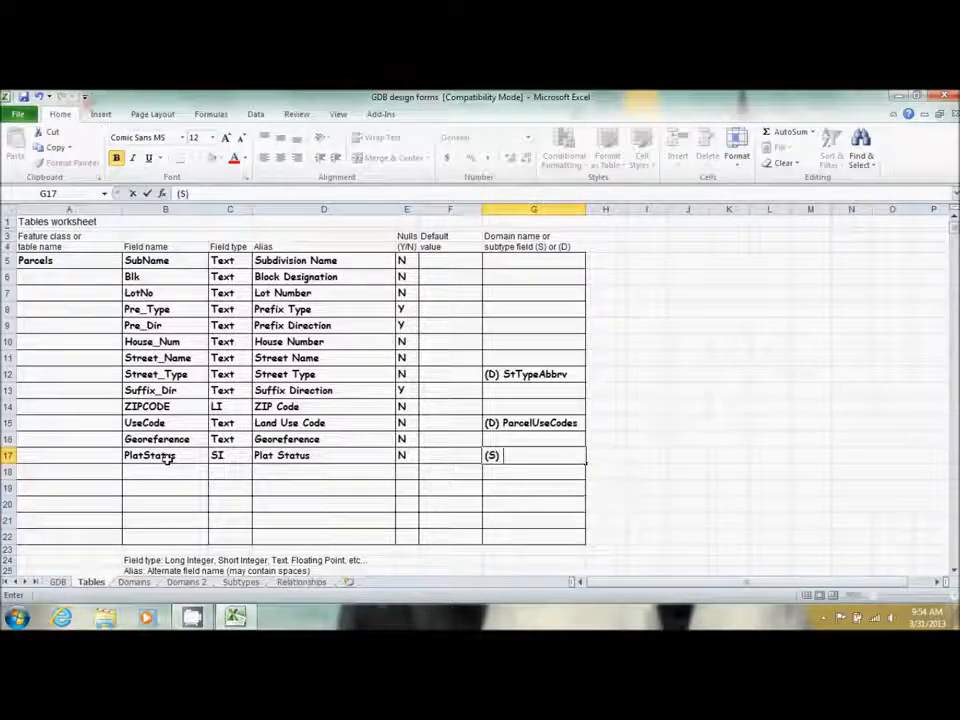
{"action": "type", "text": " PlatSubtype"}
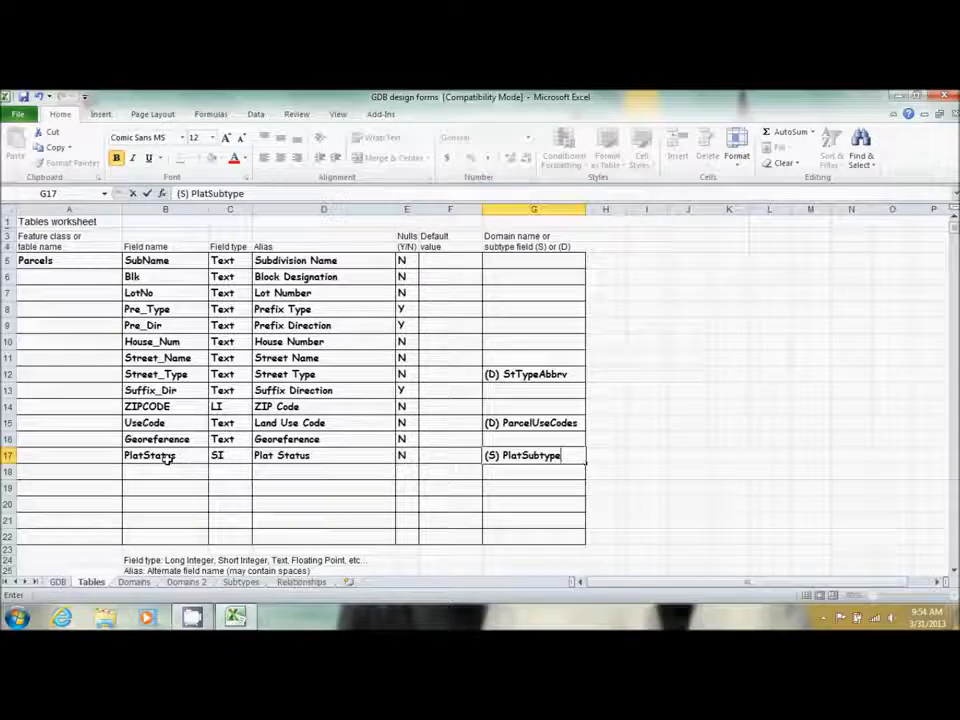
{"action": "left_click", "coordinate": [241, 582]}
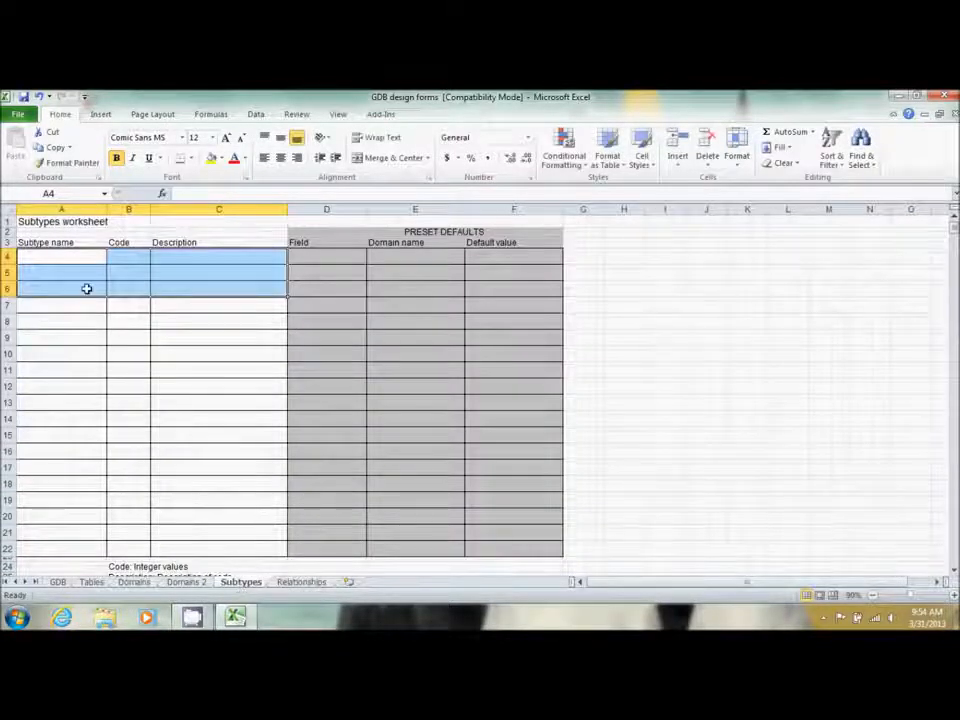
Enter PlatSubtype in A4 with codes 1, 2 and 3 in B4:B6
{"action": "left_click", "coordinate": [81, 257]}
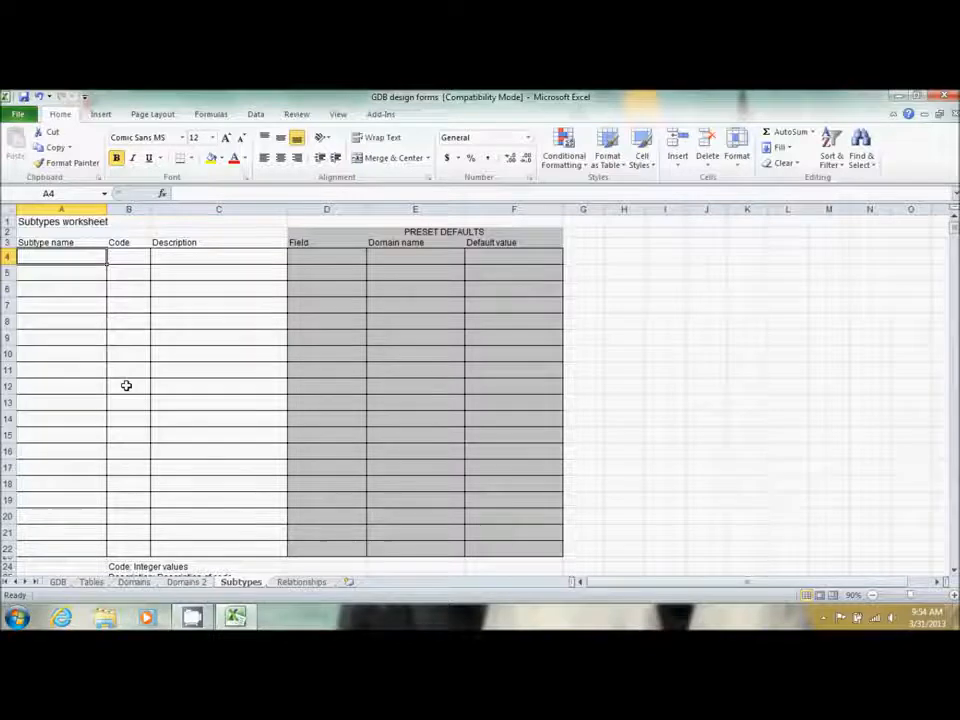
{"action": "type", "text": "PlatSu"}
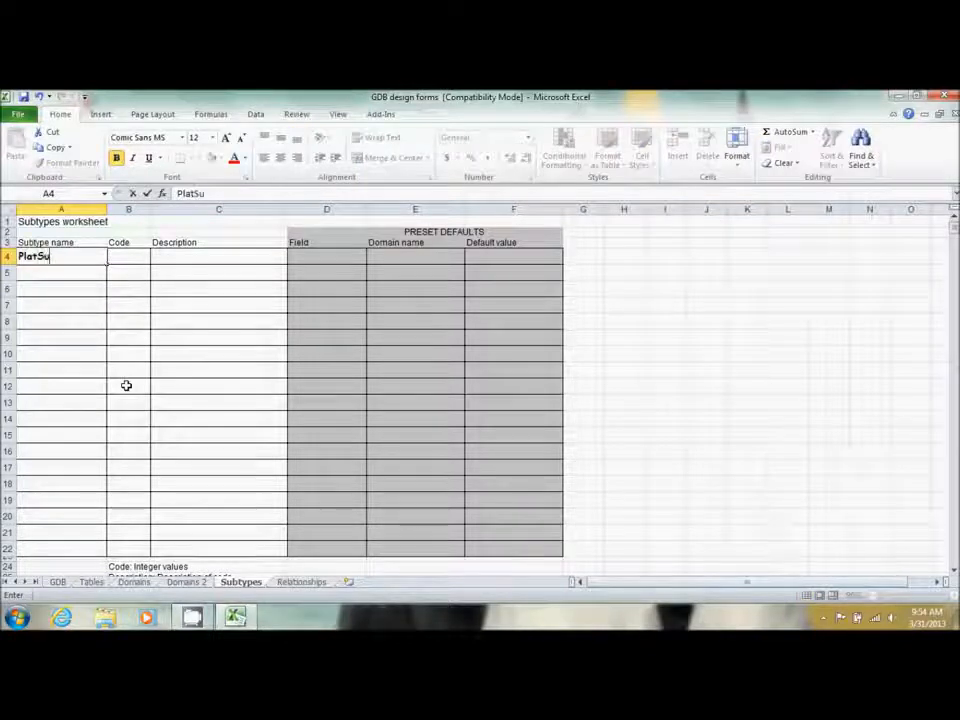
{"action": "type", "text": "btype"}
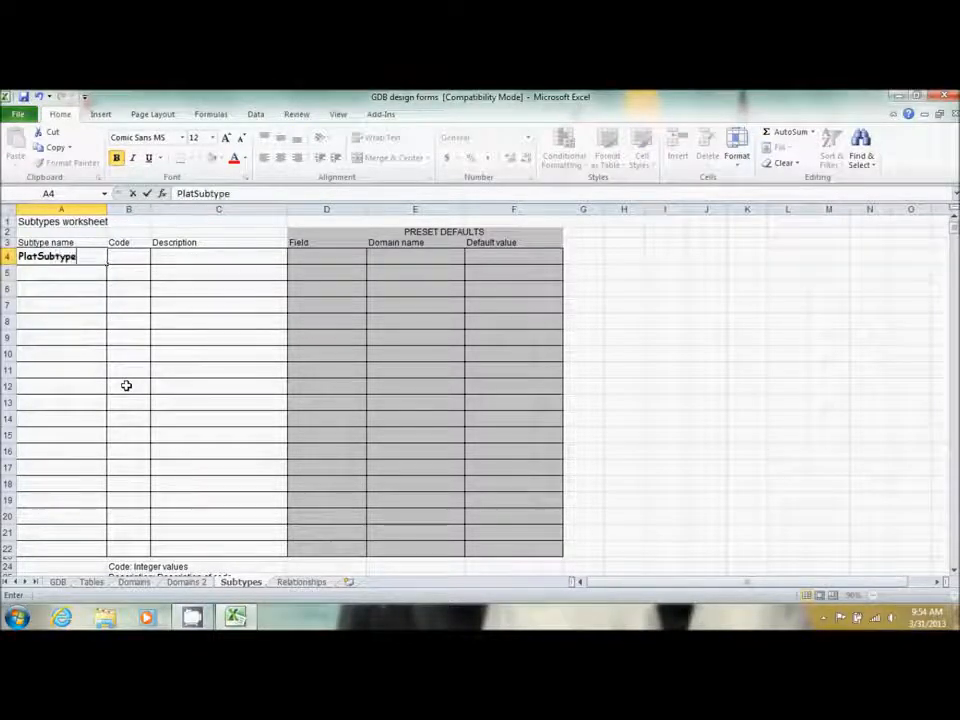
{"action": "key", "text": "Tab"}
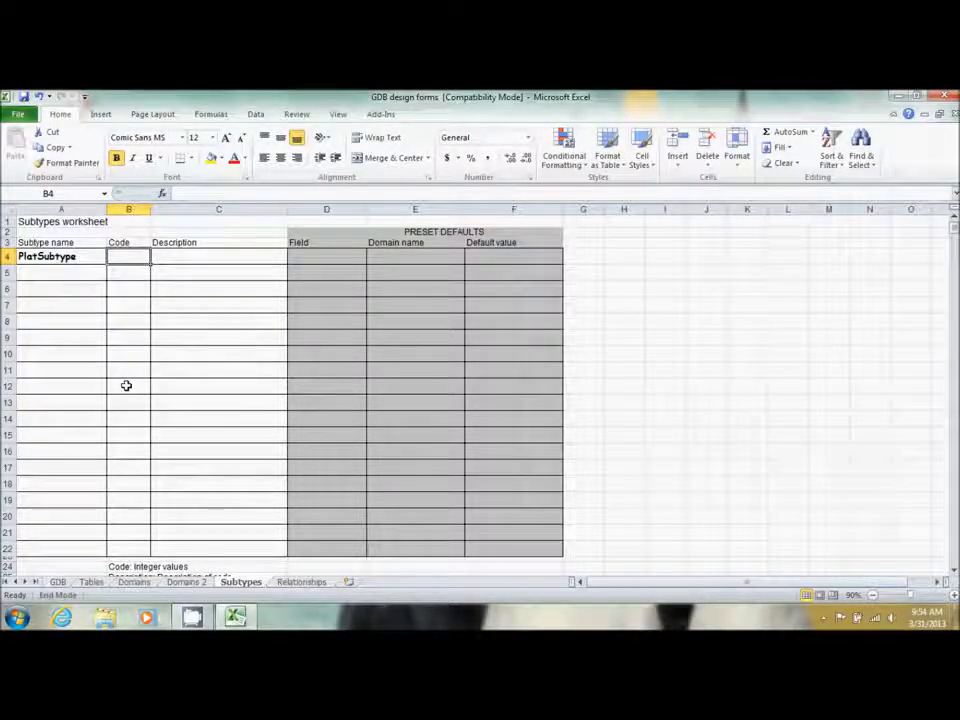
{"action": "key", "text": "ctrl+Down"}
{"action": "key", "text": "Up"}
{"action": "key", "text": "Up"}
{"action": "key", "text": "Up"}
{"action": "key", "text": "Up"}
{"action": "key", "text": "Up"}
{"action": "key", "text": "Up"}
{"action": "key", "text": "Up"}
{"action": "key", "text": "Up"}
{"action": "key", "text": "Up"}
{"action": "key", "text": "Up"}
{"action": "key", "text": "Up"}
{"action": "key", "text": "Up"}
{"action": "key", "text": "Up"}
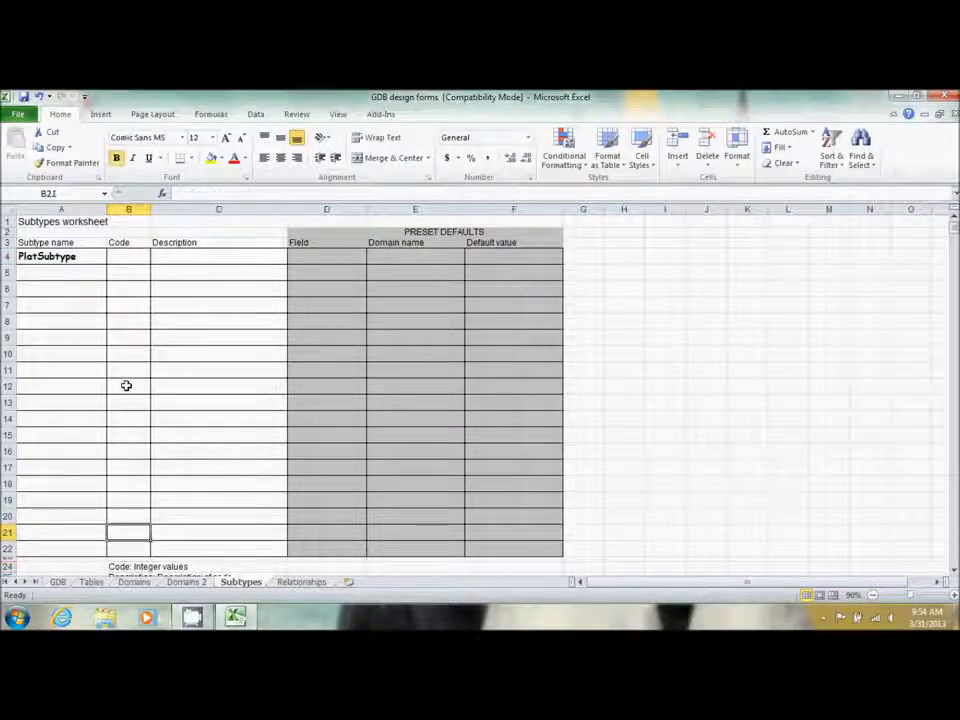
{"action": "key", "text": "Up"}
{"action": "key", "text": "Up"}
{"action": "key", "text": "Up"}
{"action": "key", "text": "Up"}
{"action": "key", "text": "Up"}
{"action": "key", "text": "Up"}
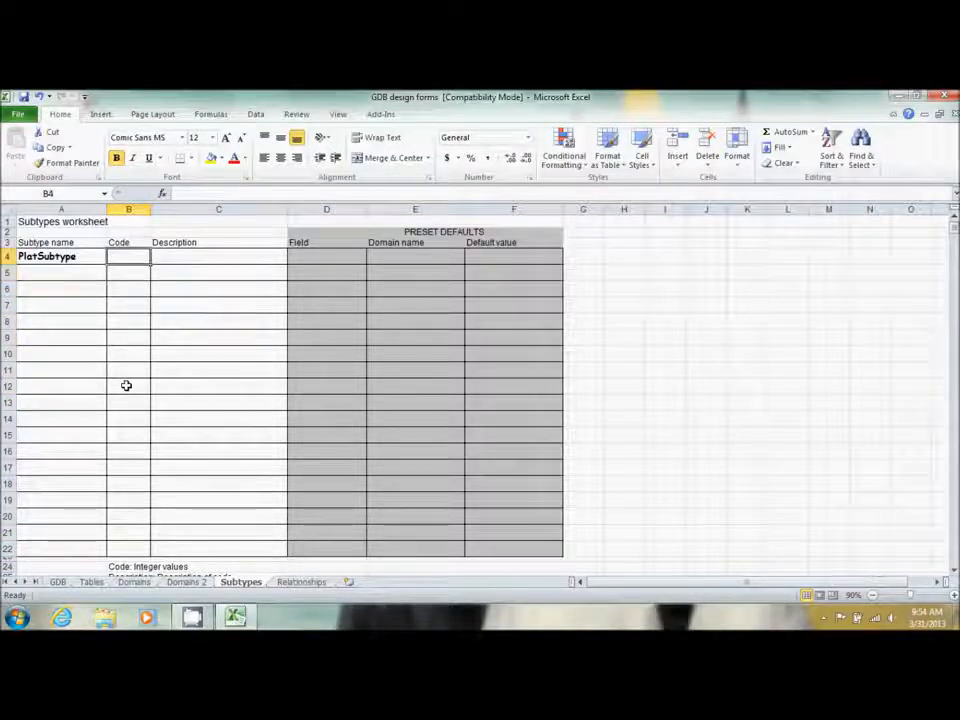
{"action": "type", "text": "1"}
{"action": "key", "text": "Return"}
{"action": "type", "text": "2"}
{"action": "key", "text": "Return"}
{"action": "type", "text": "3"}
{"action": "key", "text": "Tab"}
Describe the codes as Platted Property, Unplatted Property and Plat Pending in C4:C6
{"action": "key", "text": "Up"}
{"action": "key", "text": "Up"}
{"action": "key", "text": "Up"}
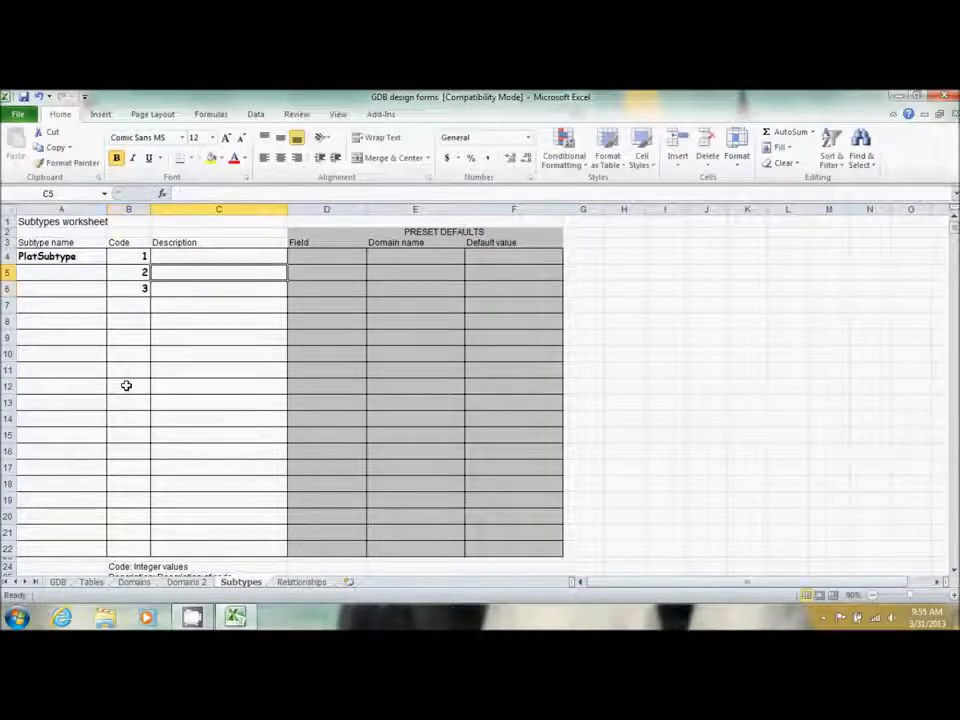
{"action": "key", "text": "Down"}
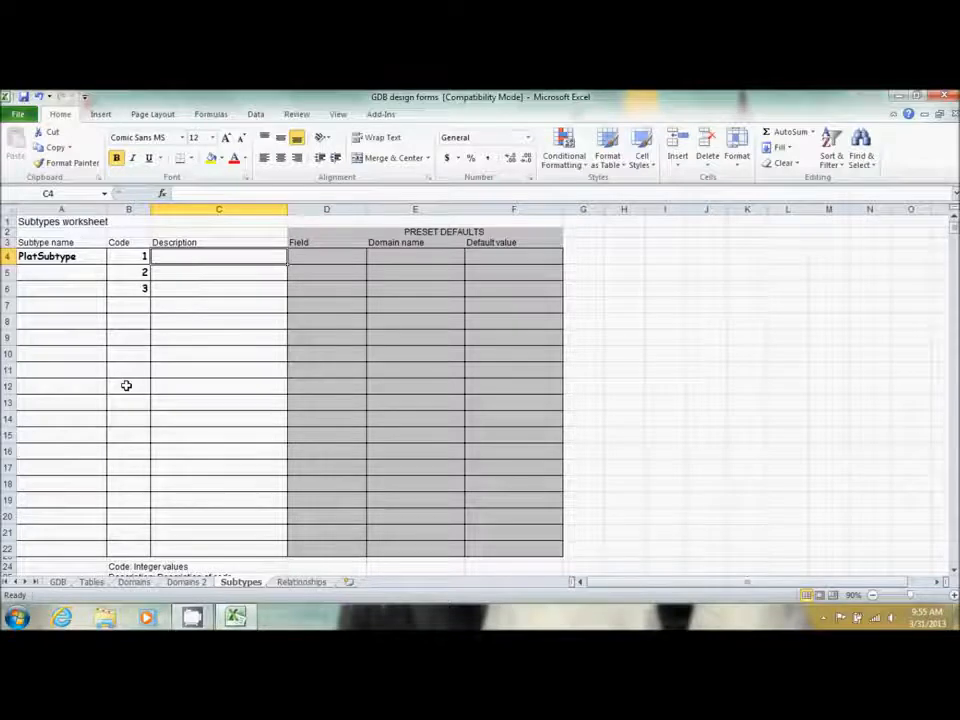
{"action": "type", "text": "P"}
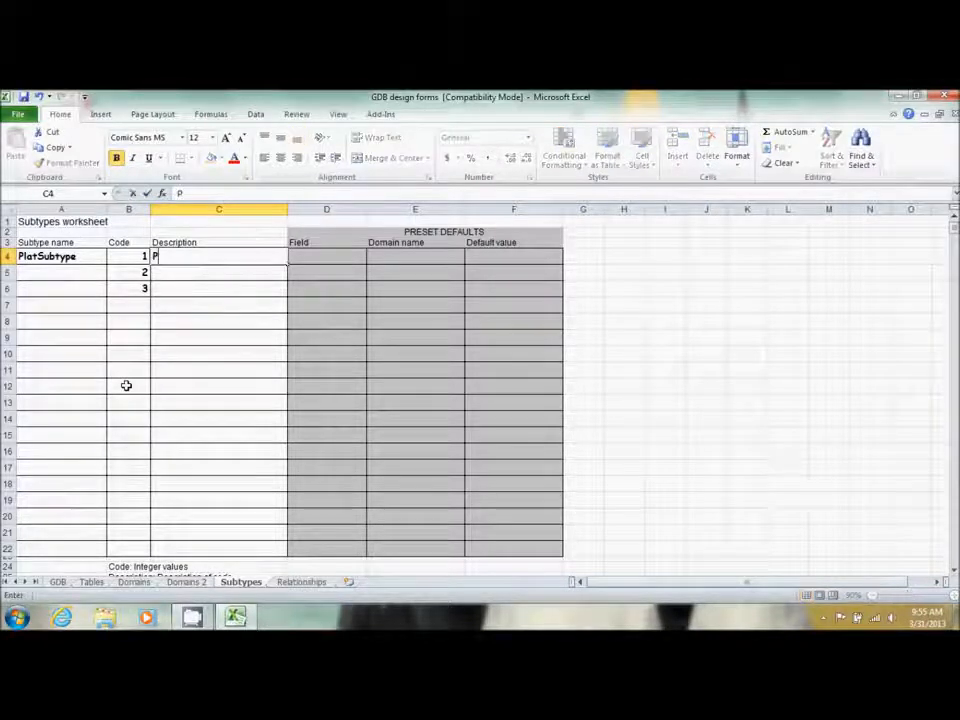
{"action": "type", "text": "latted Property"}
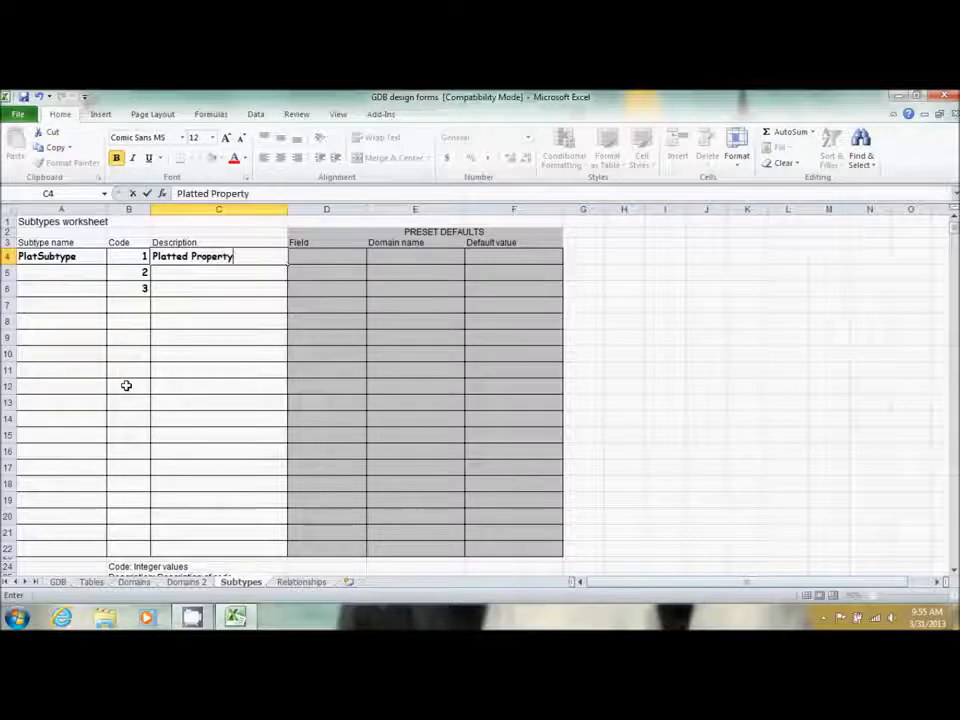
{"action": "key", "text": "Return"}
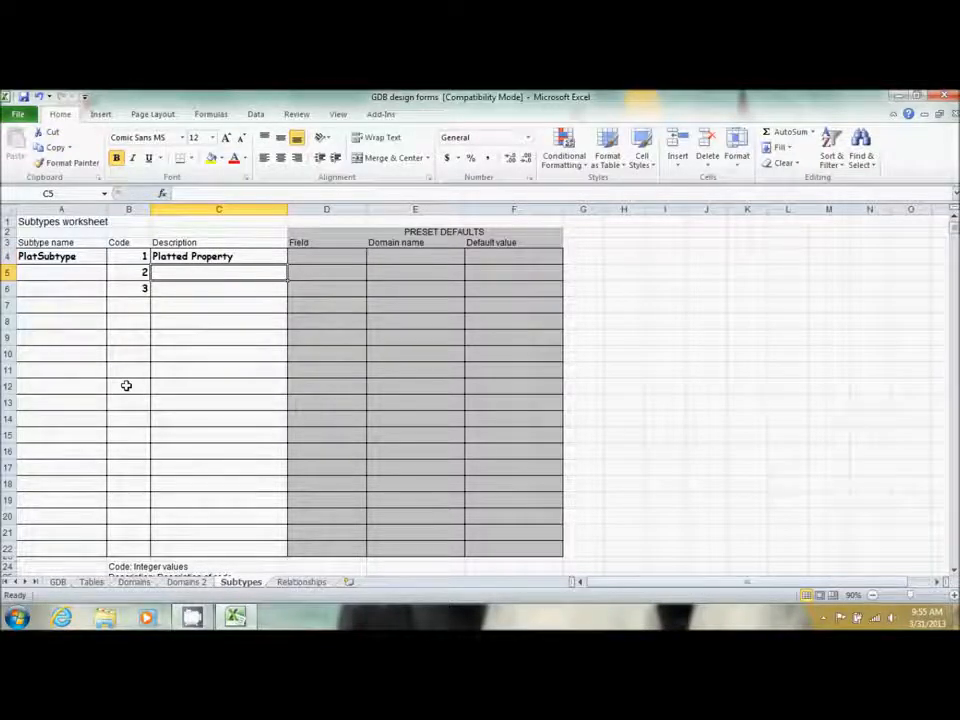
{"action": "type", "text": "Unpla"}
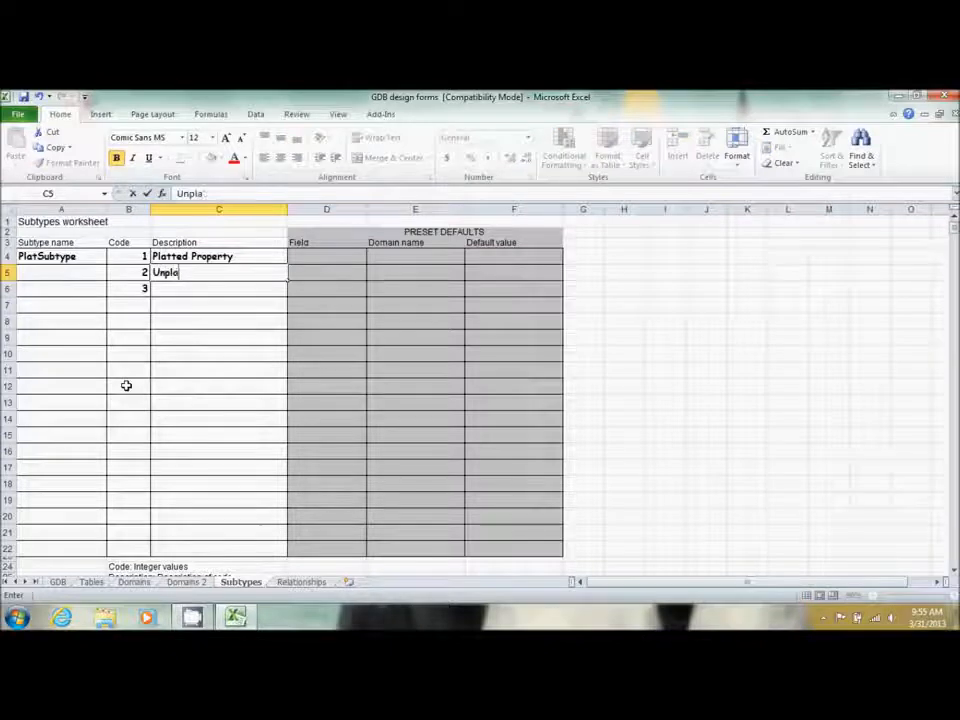
{"action": "type", "text": "tted Property"}
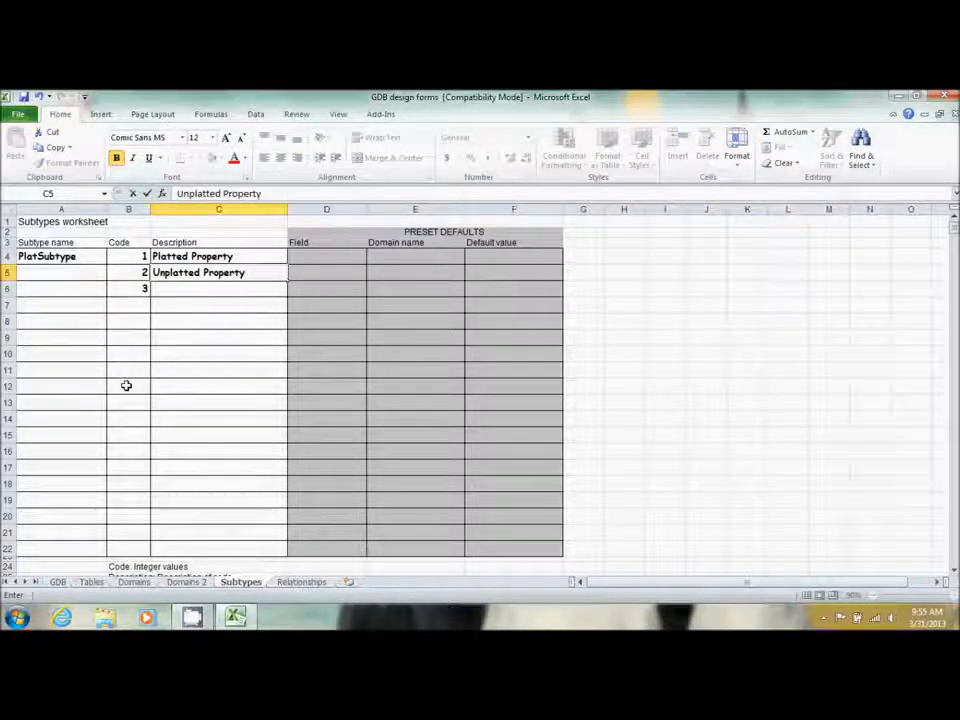
{"action": "key", "text": "Return"}
{"action": "type", "text": "Plat "}
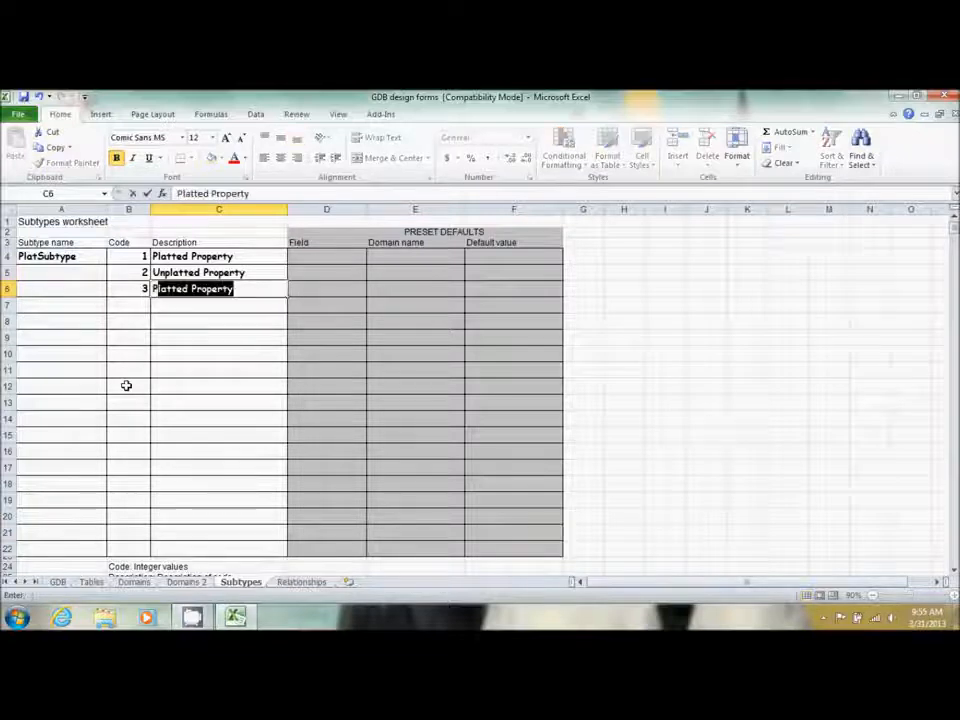
{"action": "type", "text": "Pending"}
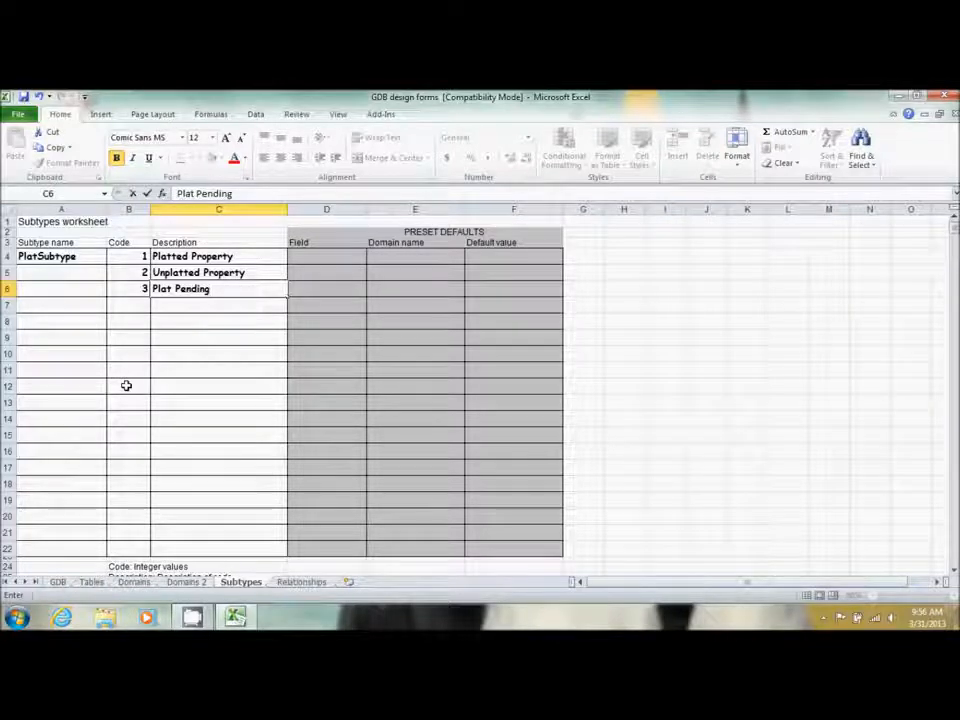
On the GDB sheet, give I13:L20 a thick box border
{"action": "left_click", "coordinate": [57, 581]}
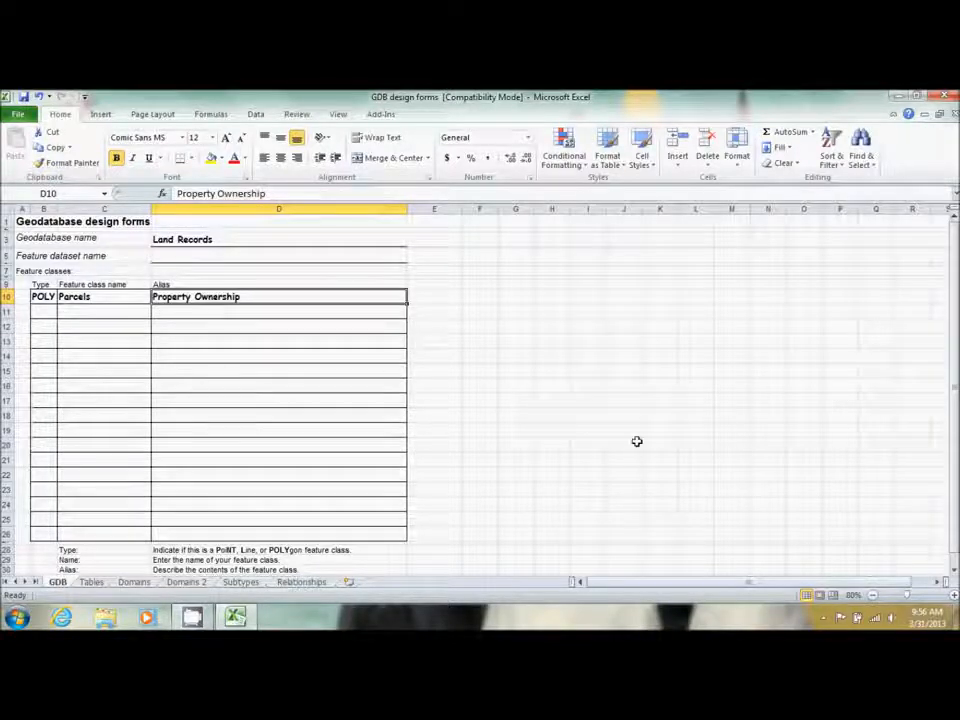
{"action": "left_click_drag", "start_coordinate": [572, 334], "coordinate": [703, 443]}
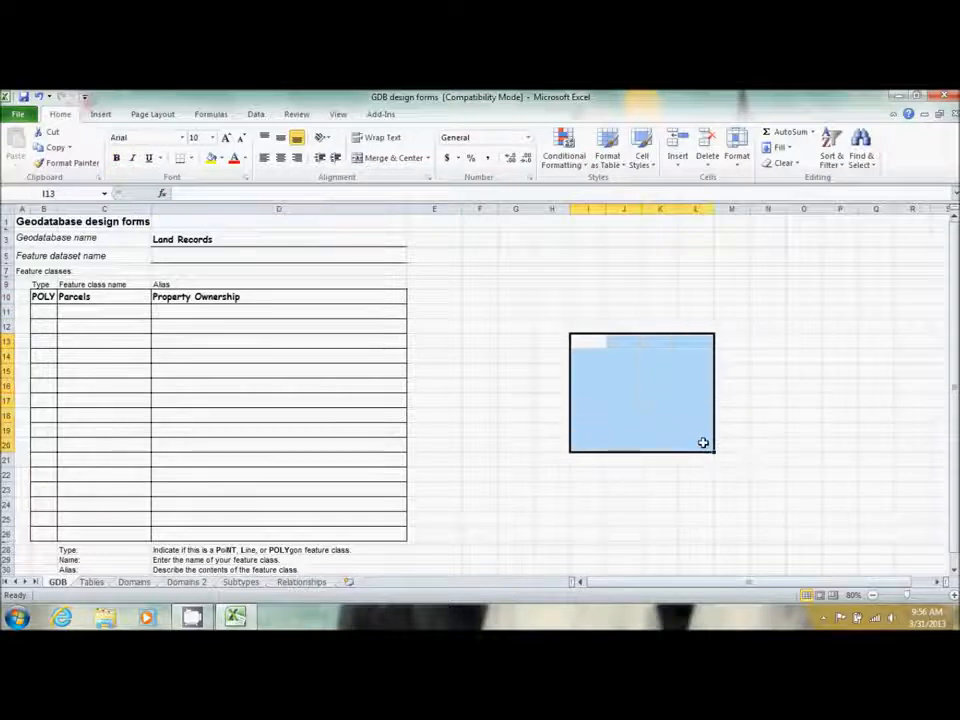
{"action": "left_click", "coordinate": [190, 158]}
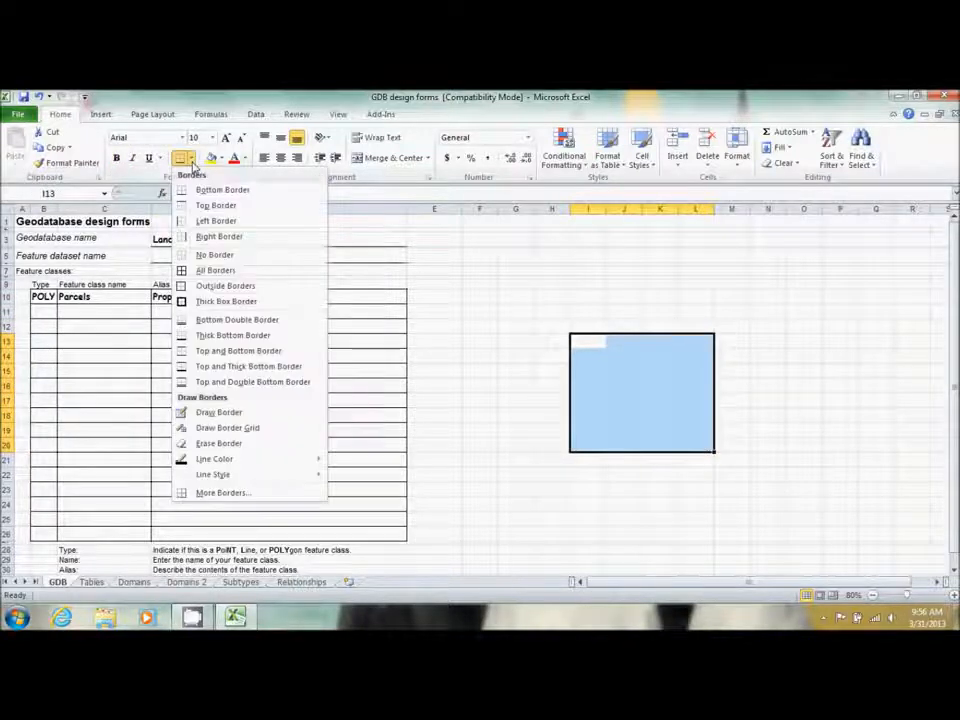
{"action": "left_click", "coordinate": [226, 301]}
Give N13:P20 a top and double bottom border
{"action": "left_click_drag", "start_coordinate": [810, 377], "coordinate": [805, 388]}
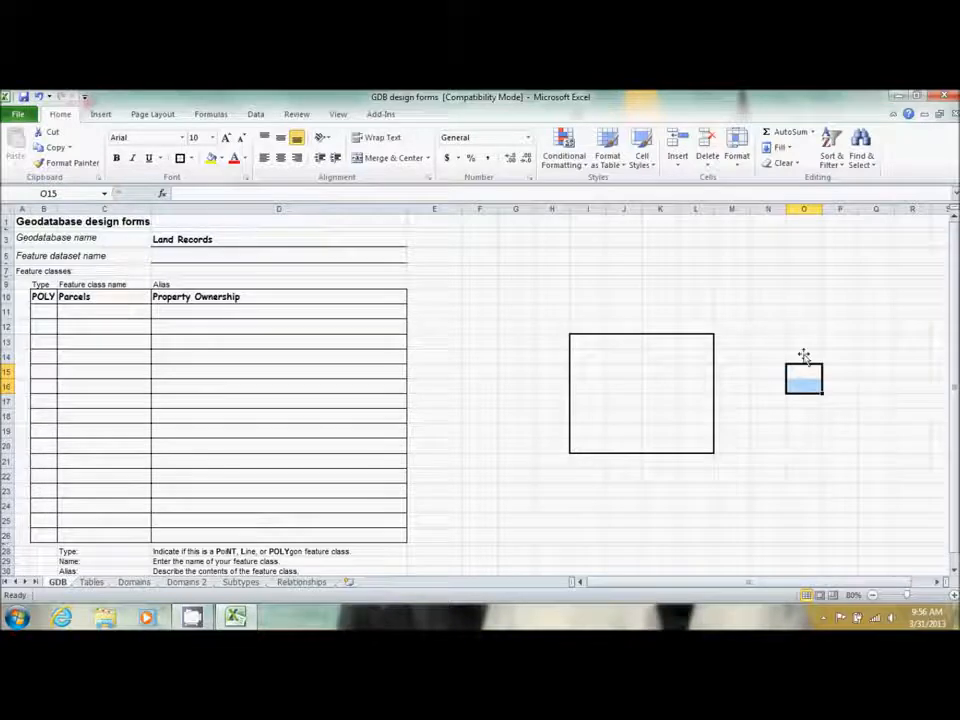
{"action": "left_click_drag", "start_coordinate": [774, 347], "coordinate": [844, 450]}
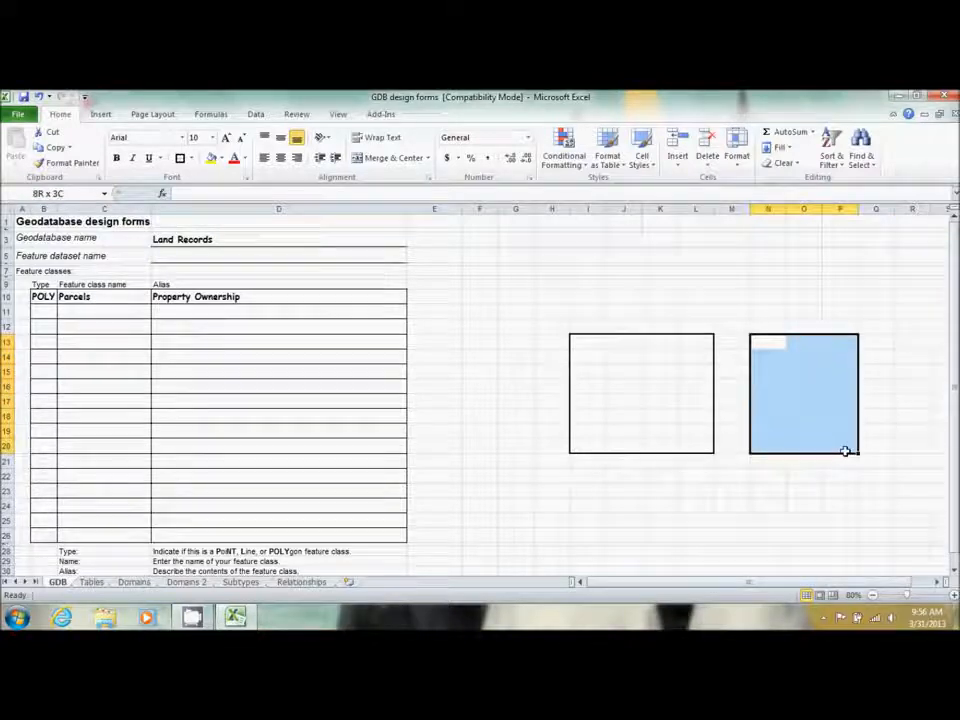
{"action": "left_click", "coordinate": [191, 158]}
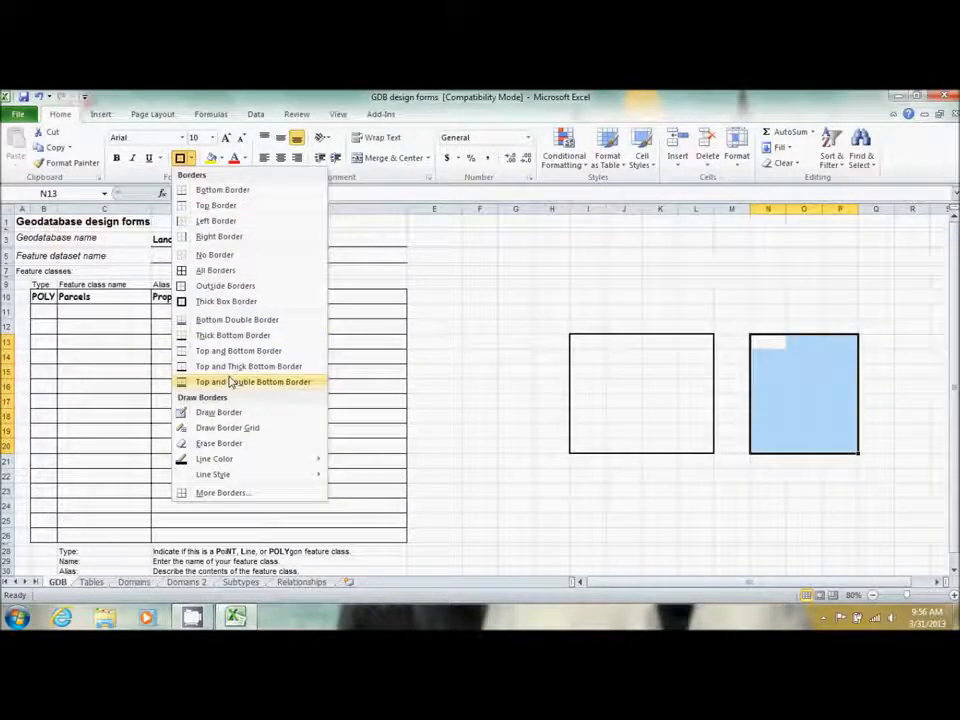
{"action": "left_click", "coordinate": [229, 382]}
{"action": "left_click", "coordinate": [803, 284]}
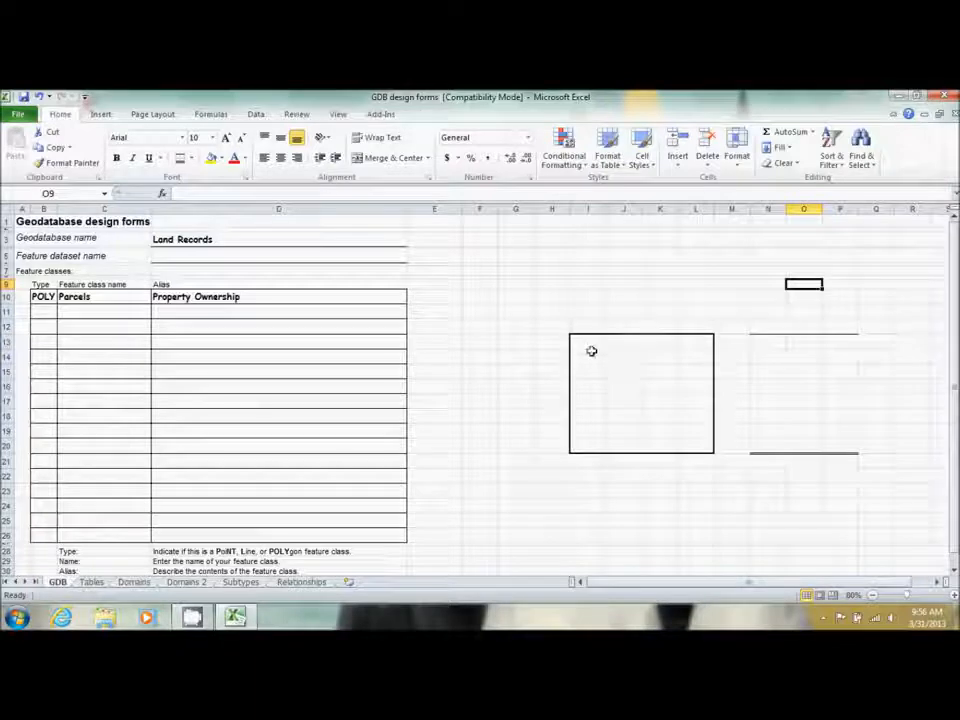
Give F16:G20 a top and thick bottom border
{"action": "left_click_drag", "start_coordinate": [595, 277], "coordinate": [675, 321]}
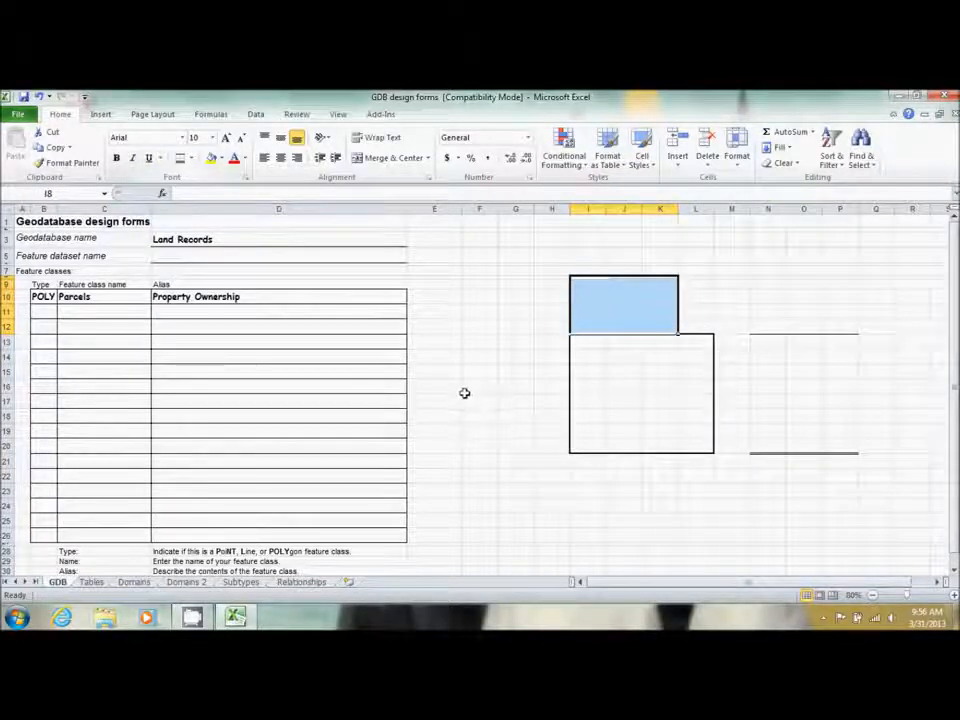
{"action": "left_click_drag", "start_coordinate": [463, 392], "coordinate": [510, 446]}
{"action": "left_click", "coordinate": [190, 160]}
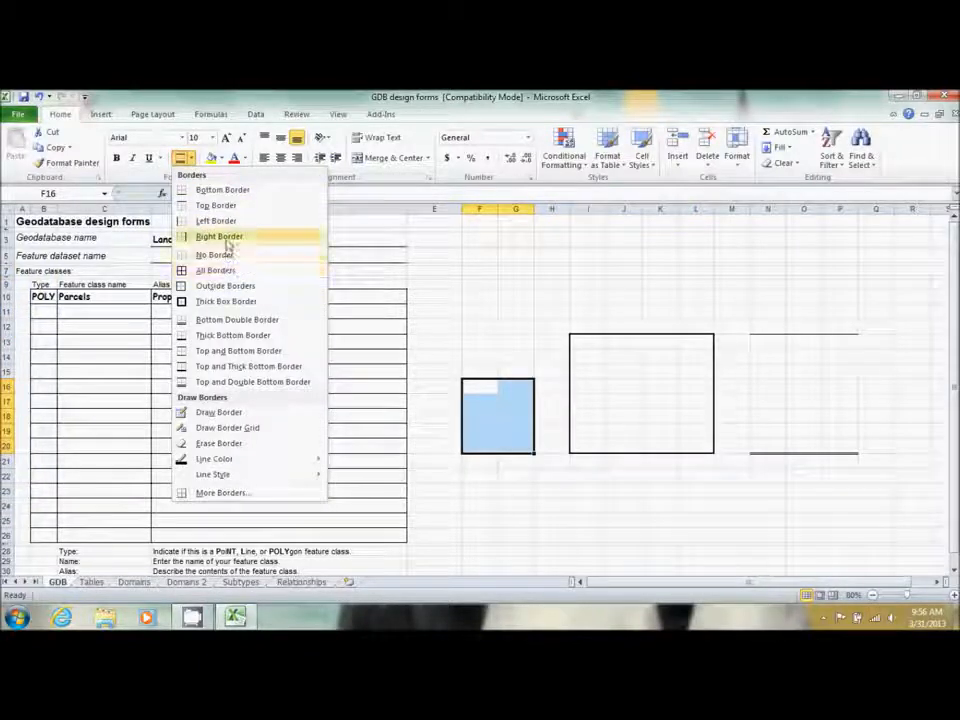
{"action": "left_click", "coordinate": [246, 366]}
{"action": "left_click", "coordinate": [516, 341]}
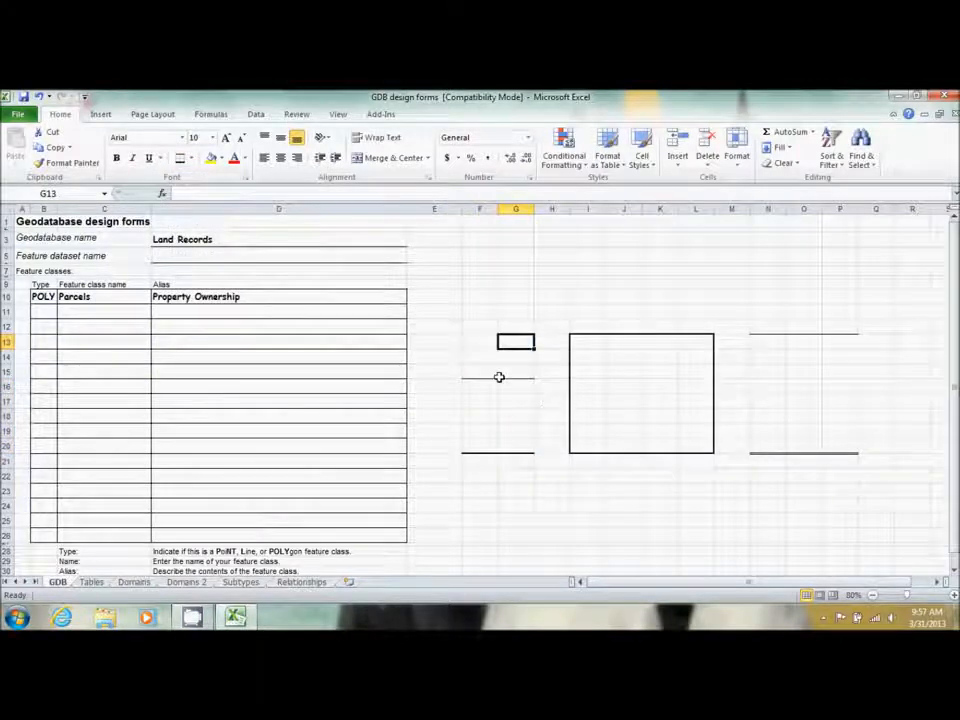
Select the whole border sample area, cancelling an accidental cell move
{"action": "left_click_drag", "start_coordinate": [434, 311], "coordinate": [737, 439]}
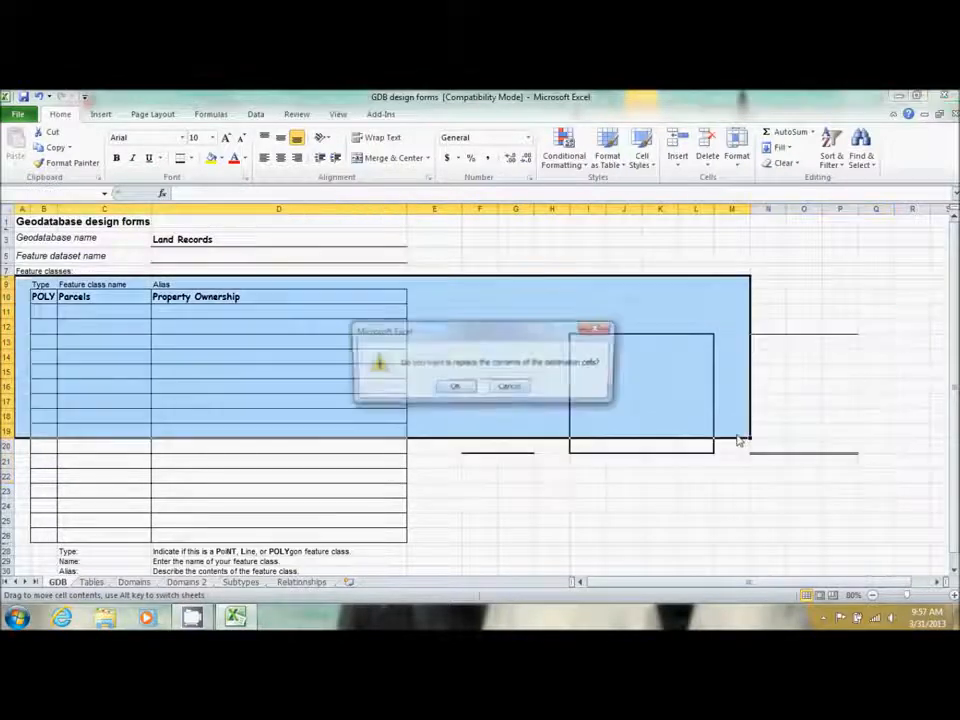
{"action": "left_click", "coordinate": [510, 389]}
{"action": "left_click", "coordinate": [804, 474]}
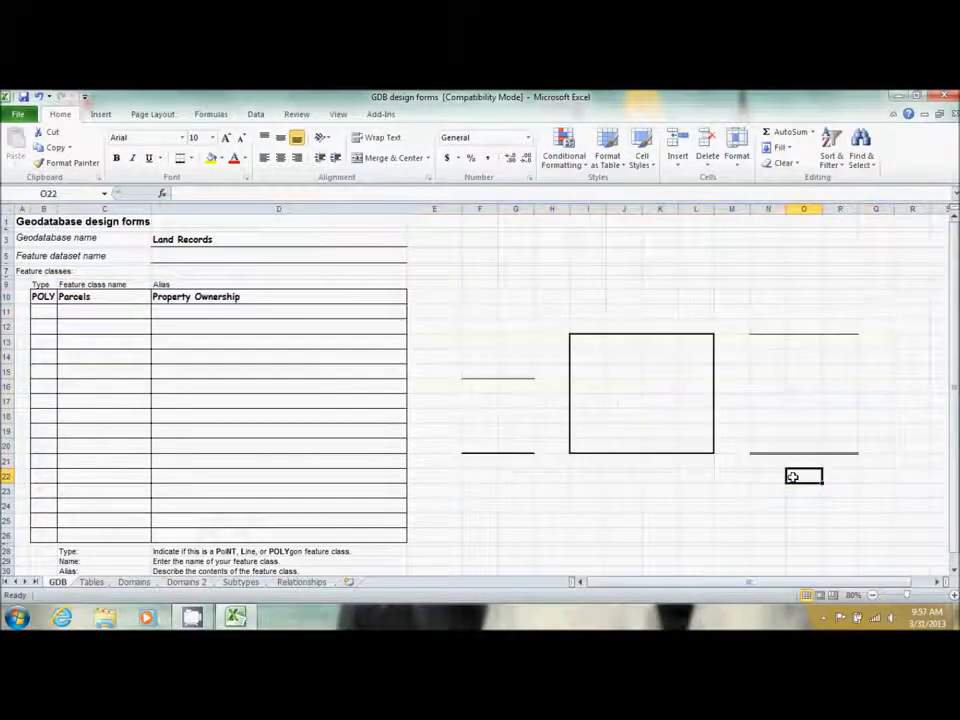
{"action": "left_click_drag", "start_coordinate": [875, 476], "coordinate": [473, 313]}
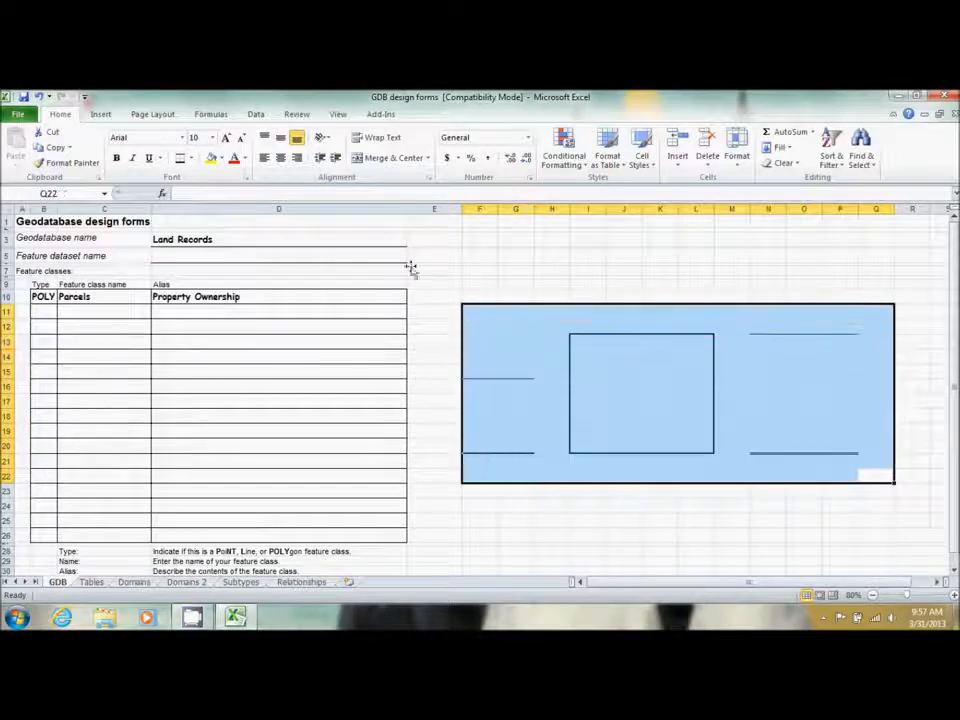
Apply No Border to the selected E11:Q22 sample area
{"action": "left_click", "coordinate": [191, 158]}
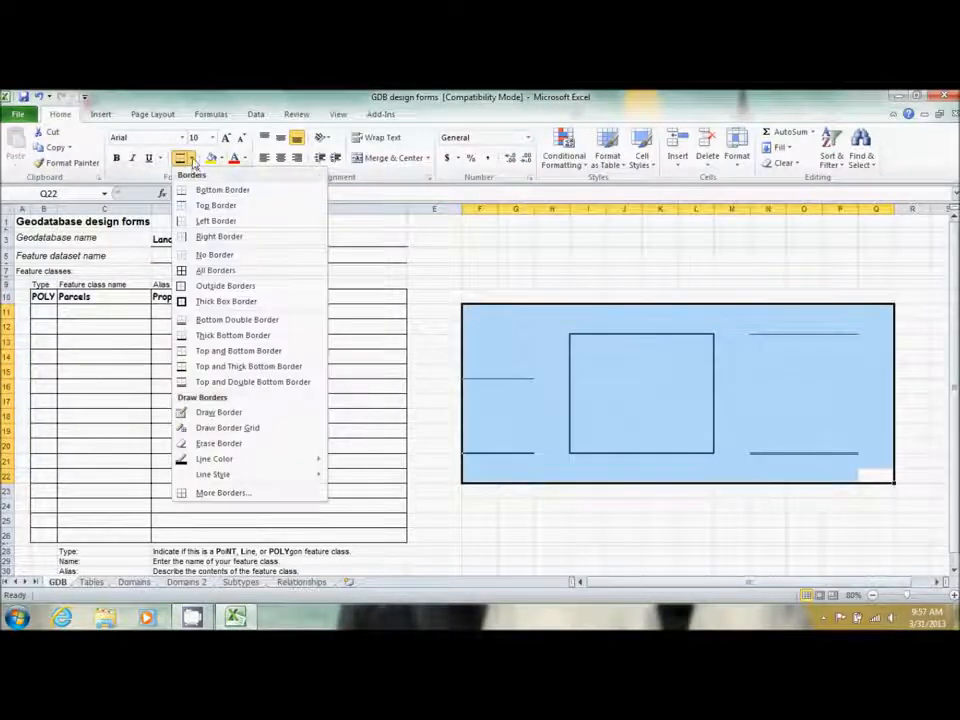
{"action": "left_click", "coordinate": [214, 254]}
{"action": "left_click", "coordinate": [709, 328]}
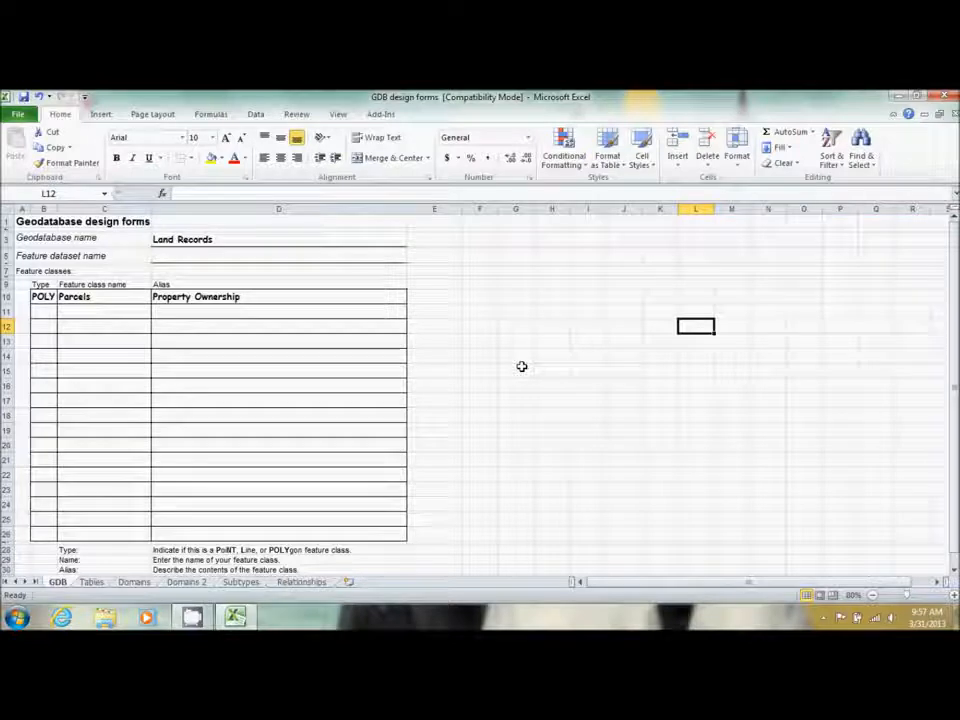
Fill row 12 with type L, name LotBoundaries and alias Lot Boundaries
{"action": "left_click", "coordinate": [40, 324]}
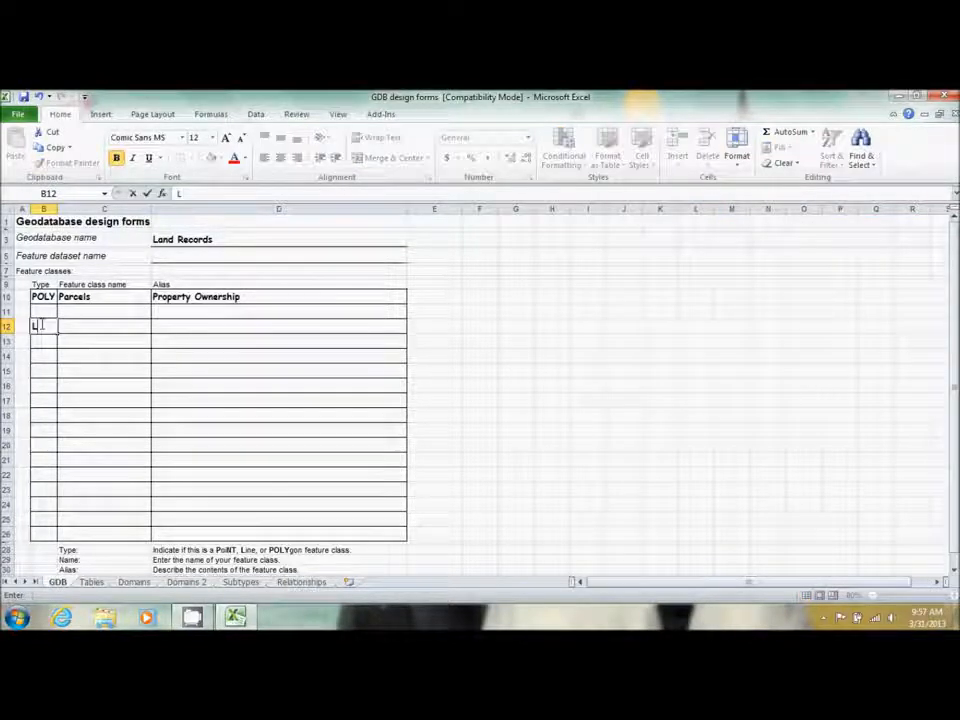
{"action": "key", "text": "Tab"}
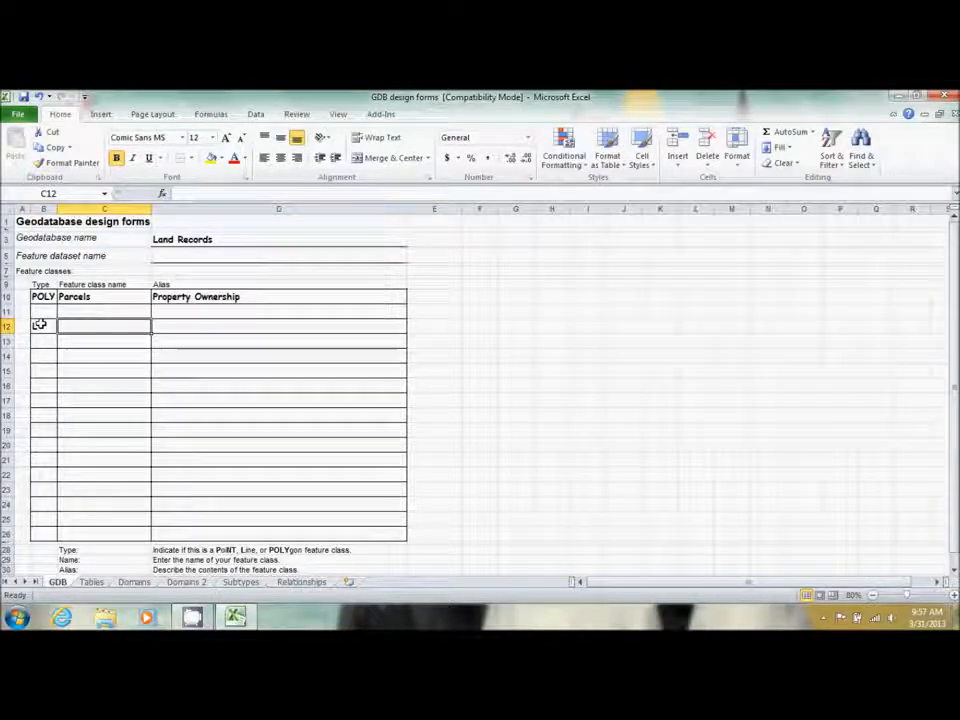
{"action": "type", "text": "LotBoundaries"}
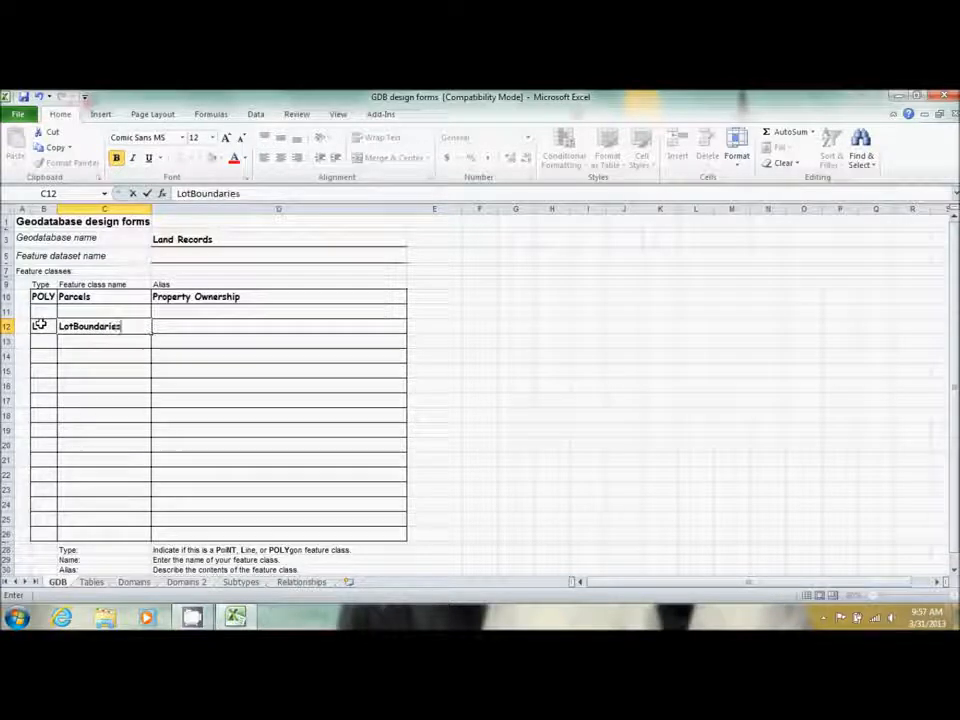
{"action": "key", "text": "Tab"}
{"action": "type", "text": "Lot Bounda"}
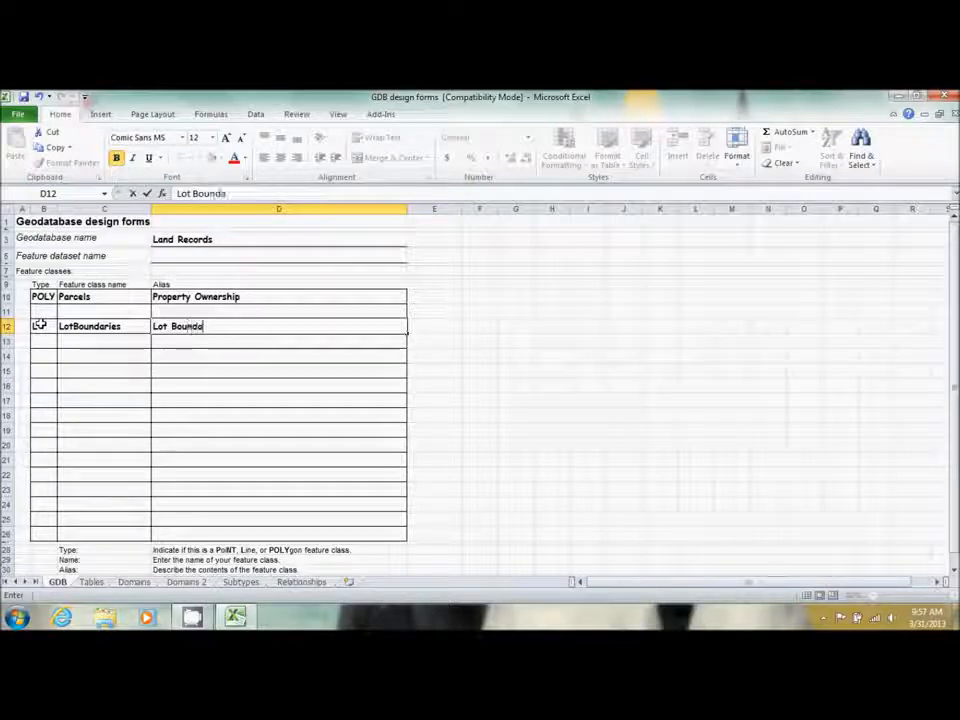
{"action": "type", "text": "ries"}
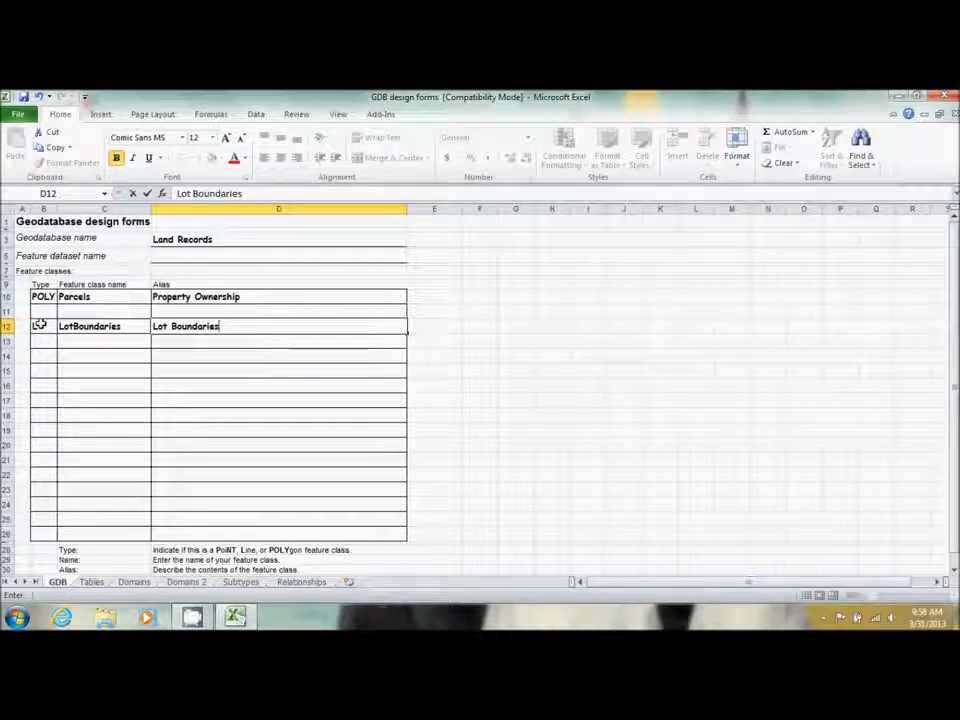
{"action": "left_click", "coordinate": [90, 582]}
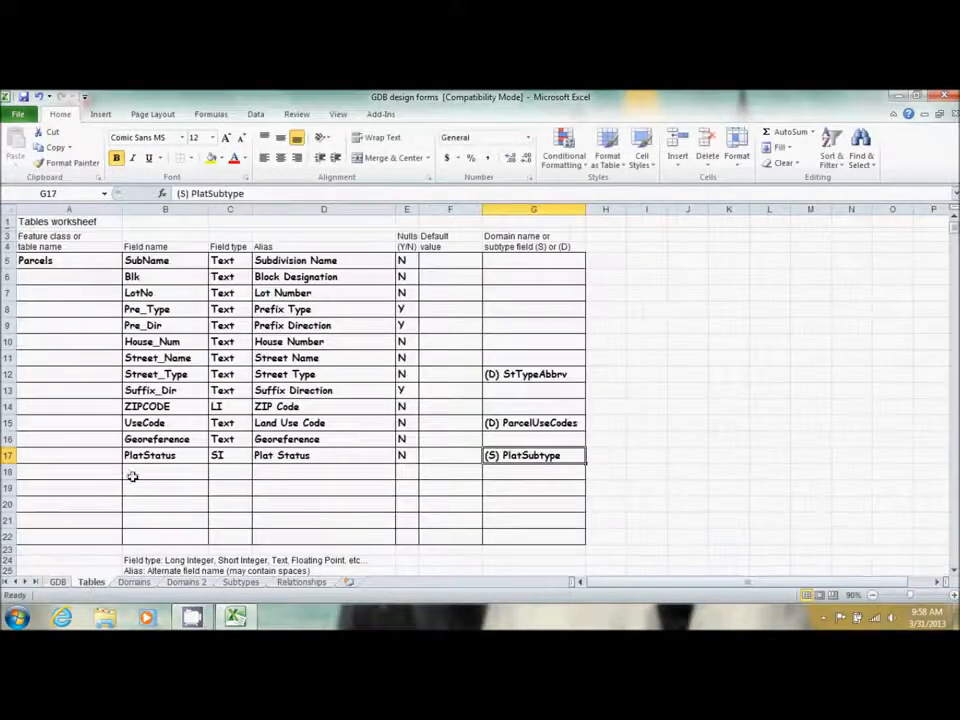
Add a LotBoundaries row in A19: field LineCode, Text, alias Line Code, nulls N
{"action": "left_click", "coordinate": [52, 483]}
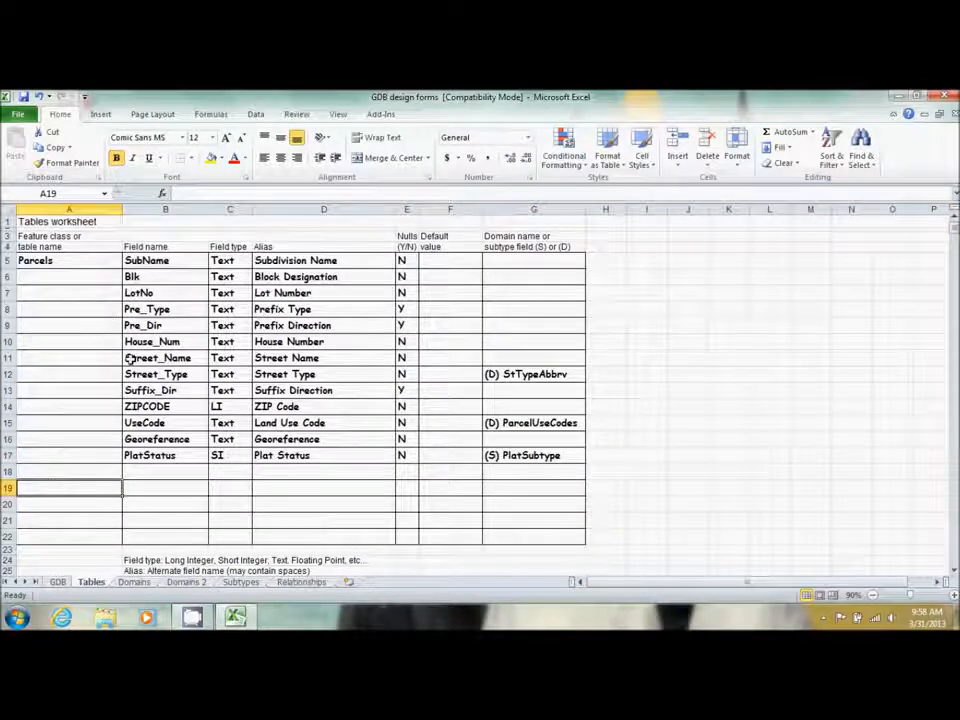
{"action": "type", "text": "L"}
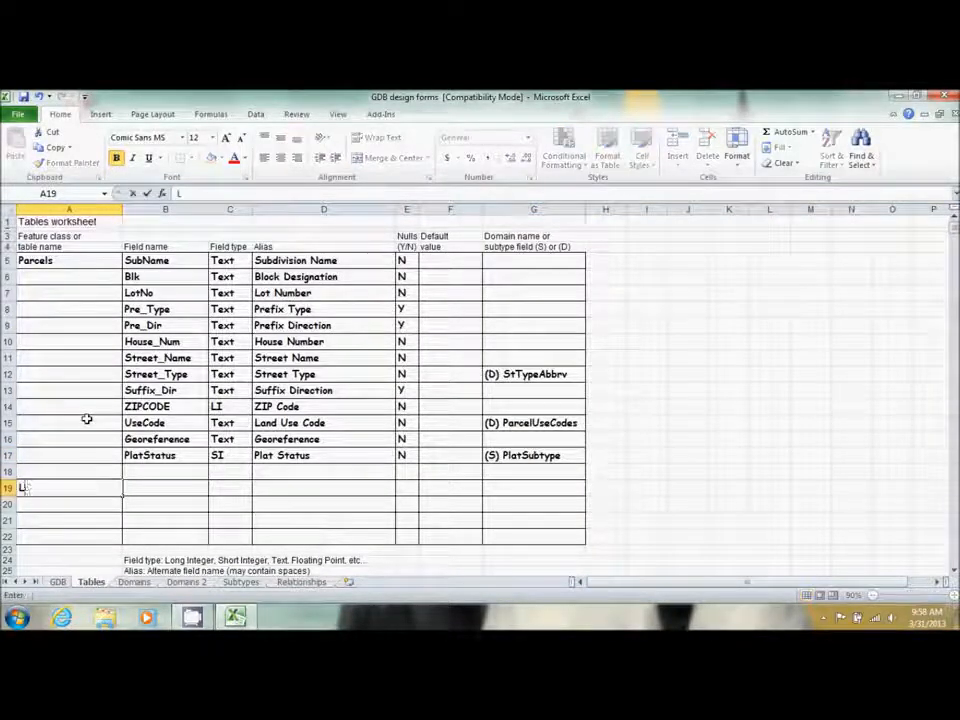
{"action": "type", "text": "otBoundaries"}
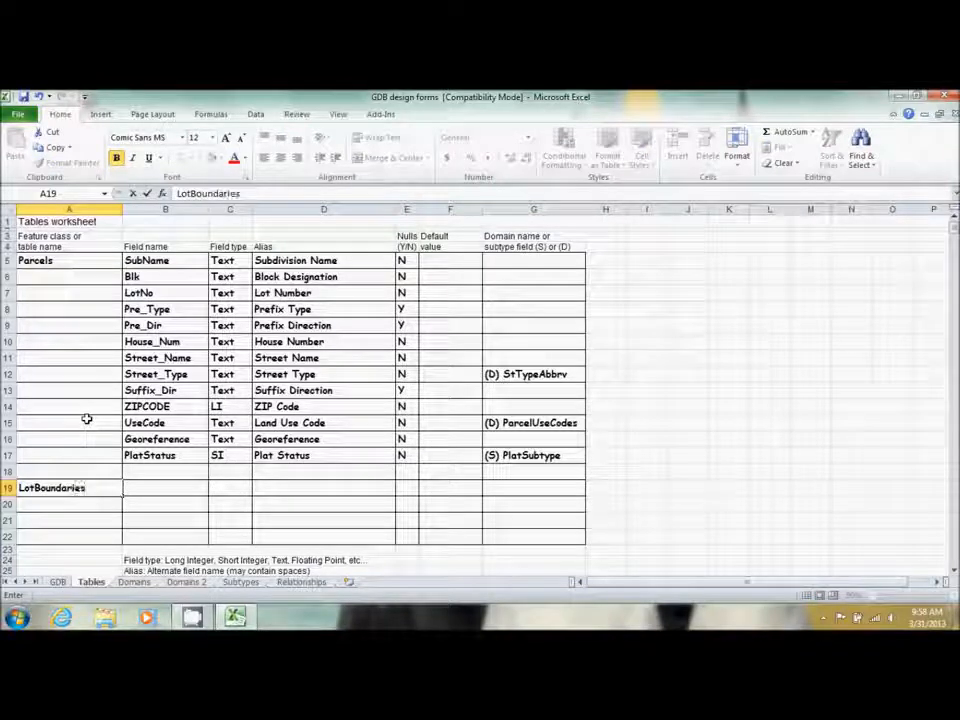
{"action": "key", "text": "Tab"}
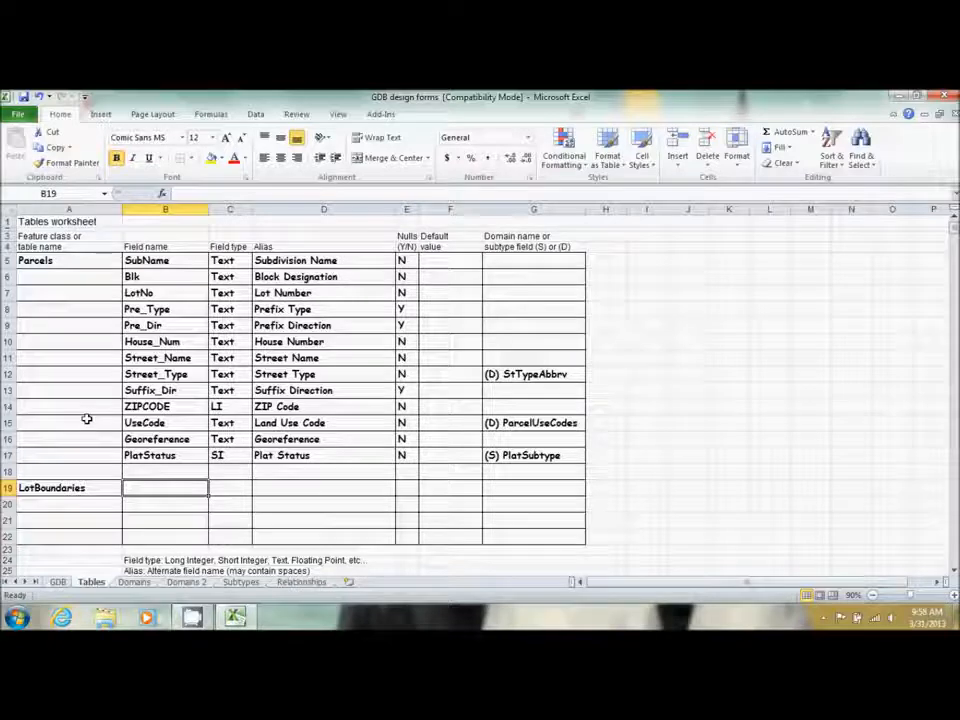
{"action": "type", "text": "LineCode"}
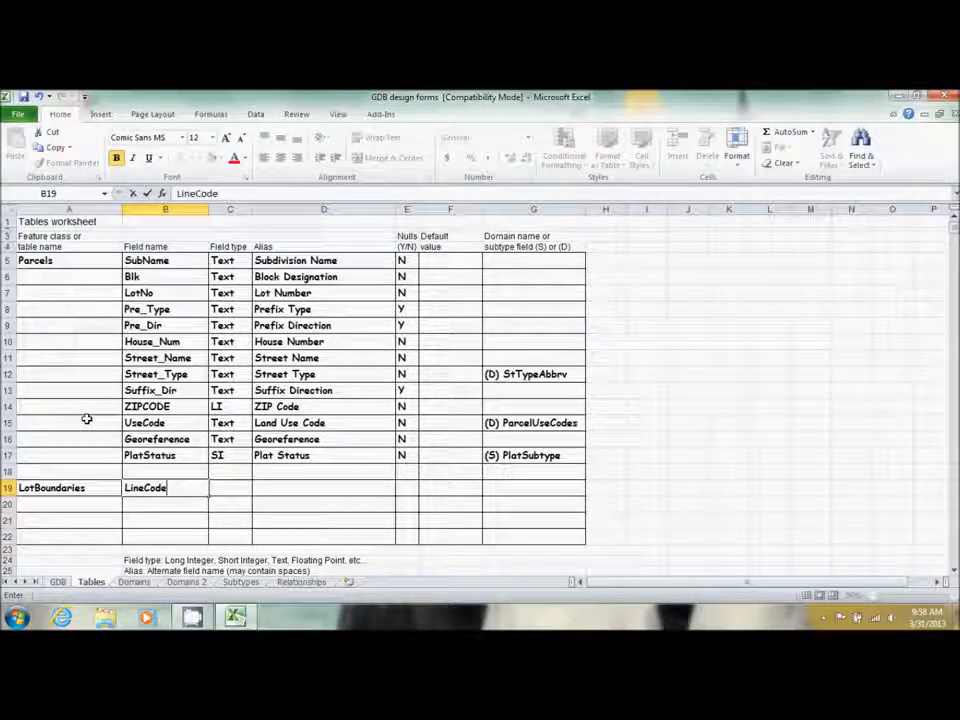
{"action": "key", "text": "Tab"}
{"action": "type", "text": "Te"}
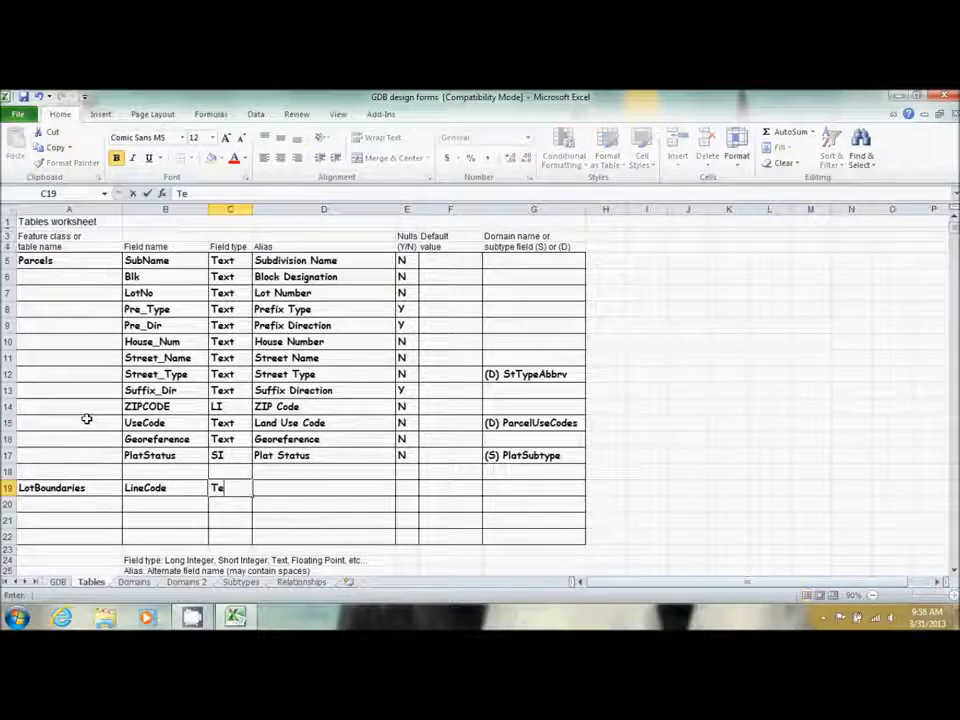
{"action": "key", "text": "Tab"}
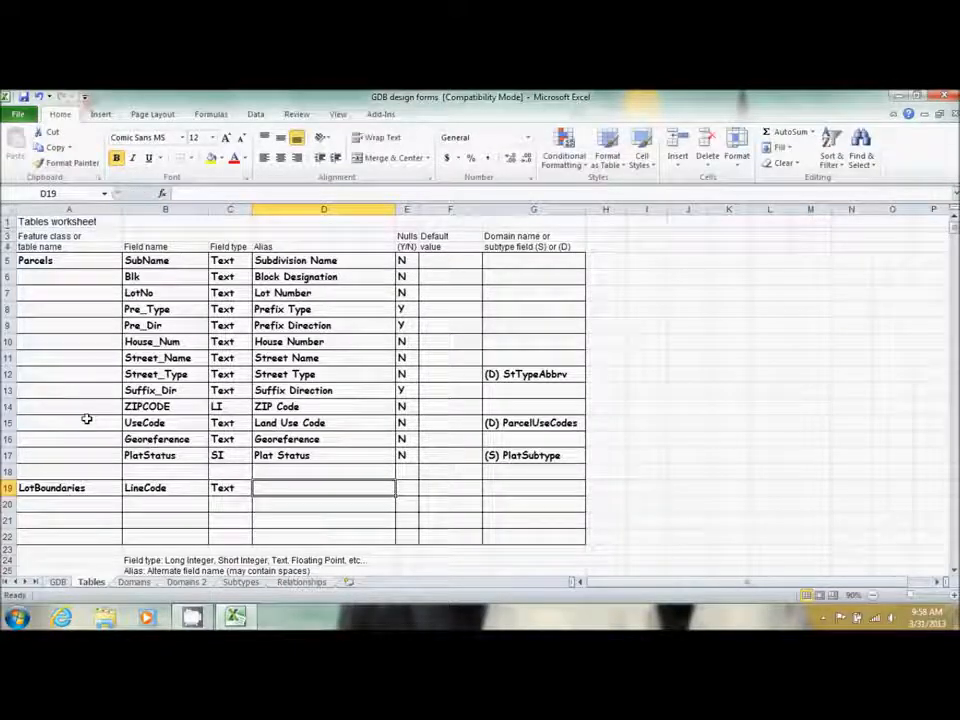
{"action": "type", "text": "L"}
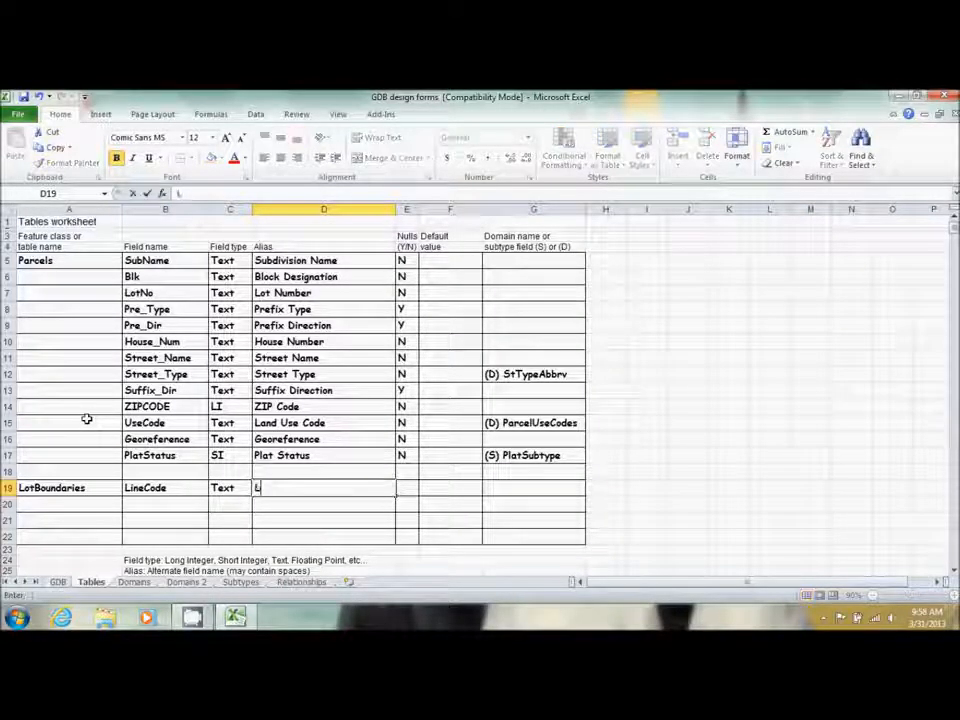
{"action": "type", "text": "ine Code"}
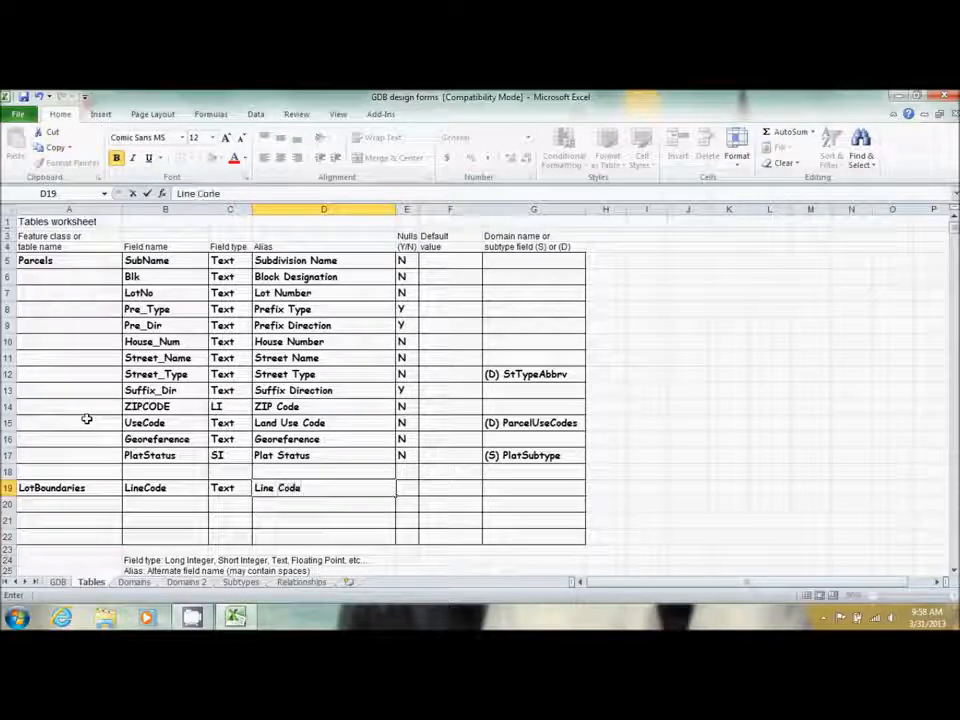
{"action": "key", "text": "Tab"}
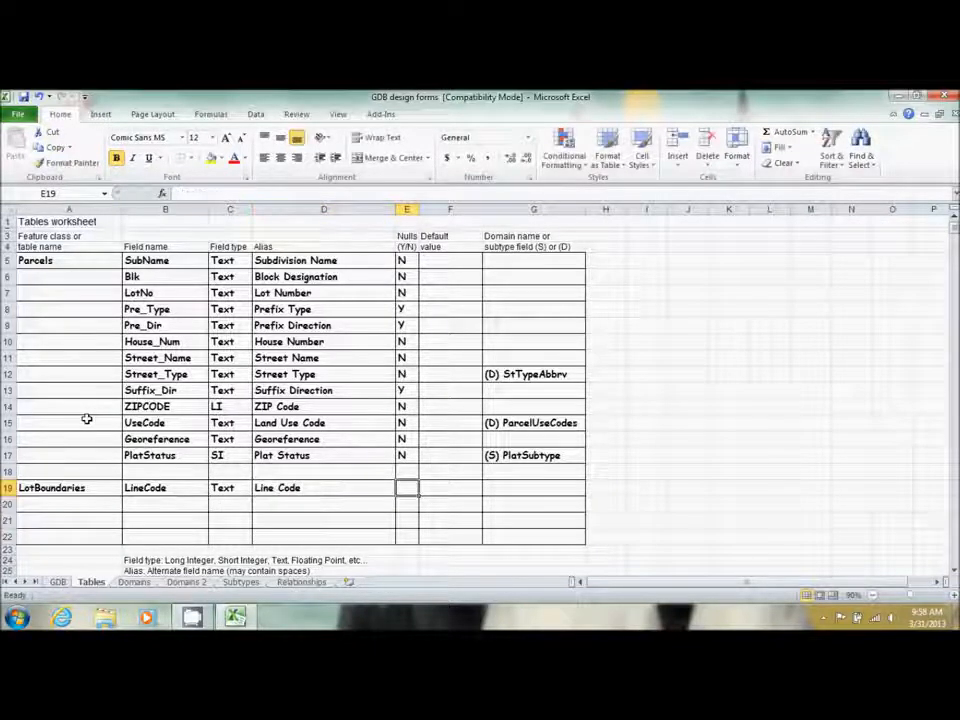
{"action": "type", "text": "N"}
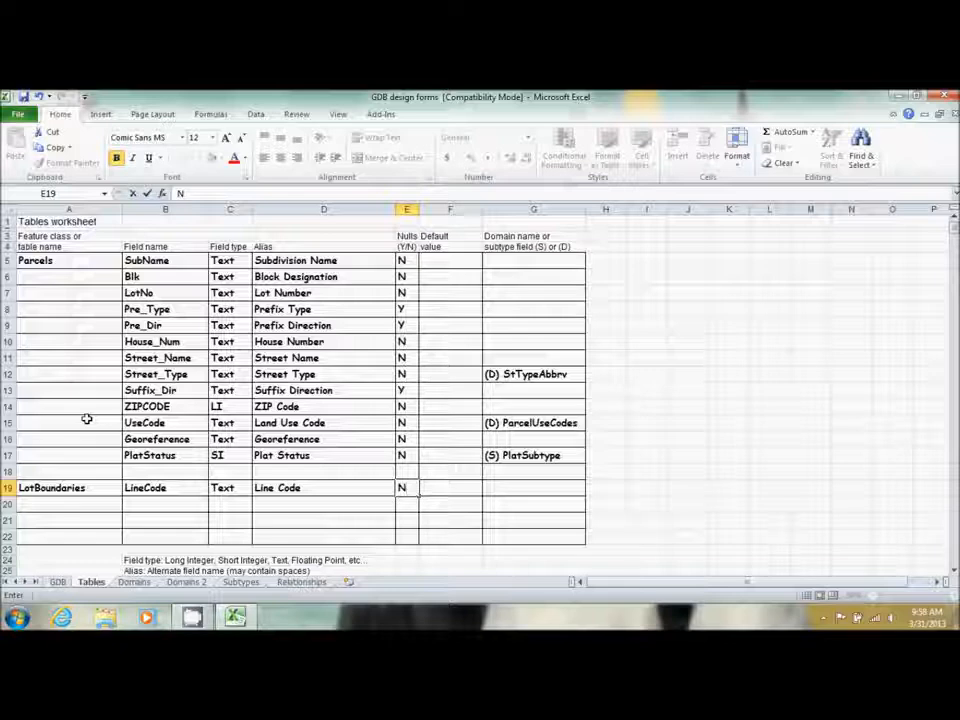
{"action": "key", "text": "Return"}
Enter domain (D) ParcelLineCodes in G19, then go to the Domains 2 sheet
{"action": "key", "text": "Left"}
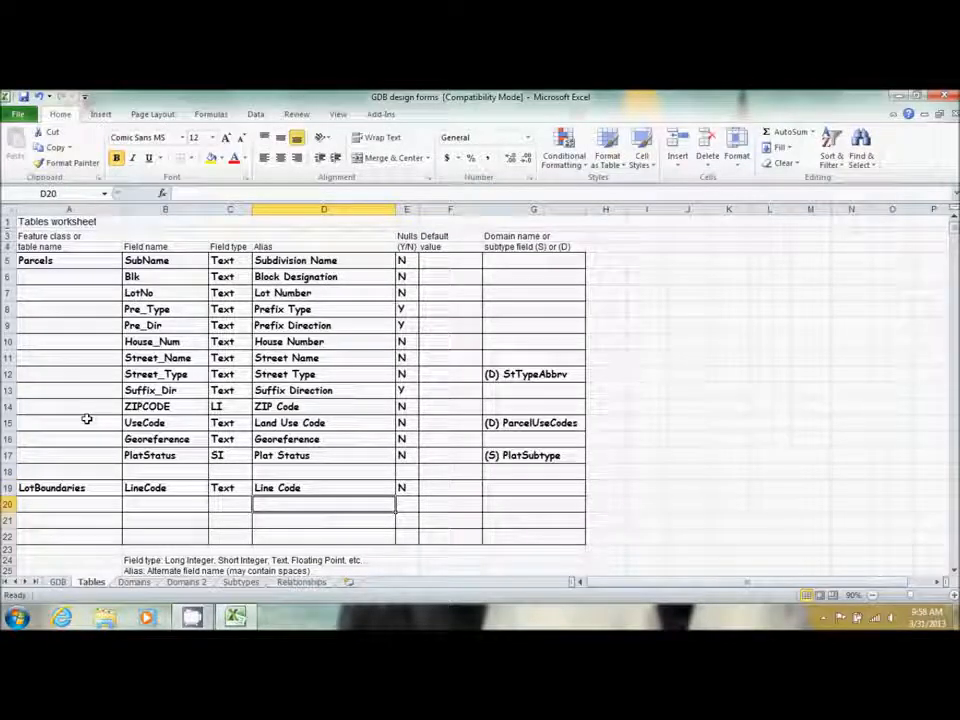
{"action": "key", "text": "Up"}
{"action": "key", "text": "Right"}
{"action": "key", "text": "Right"}
{"action": "key", "text": "Right"}
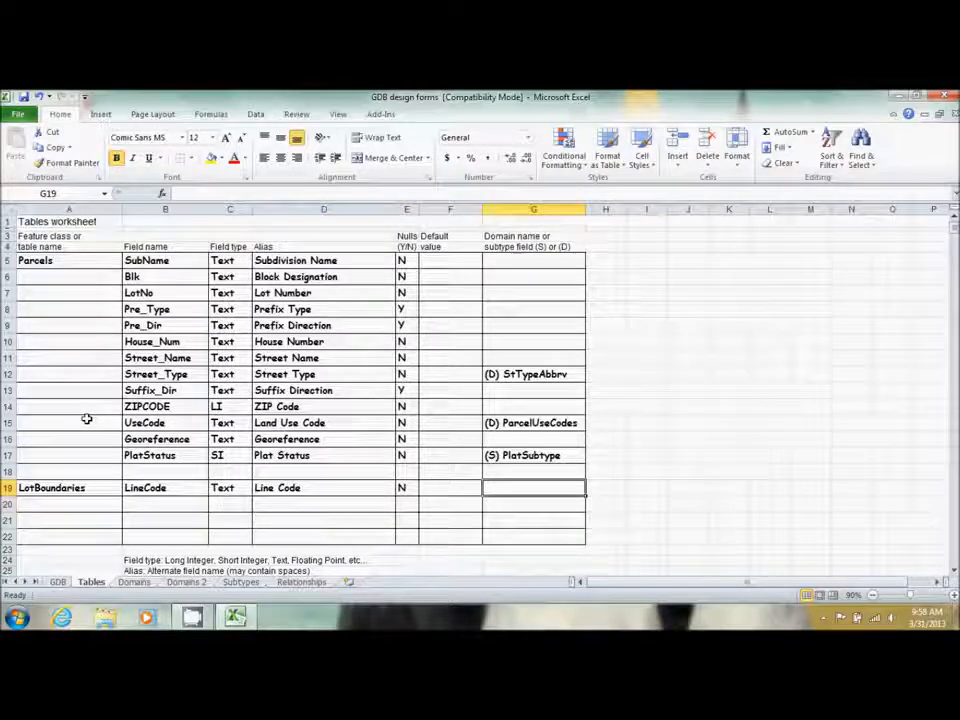
{"action": "type", "text": "D"}
{"action": "key", "text": "BackSpace"}
{"action": "key", "text": "BackSpace"}
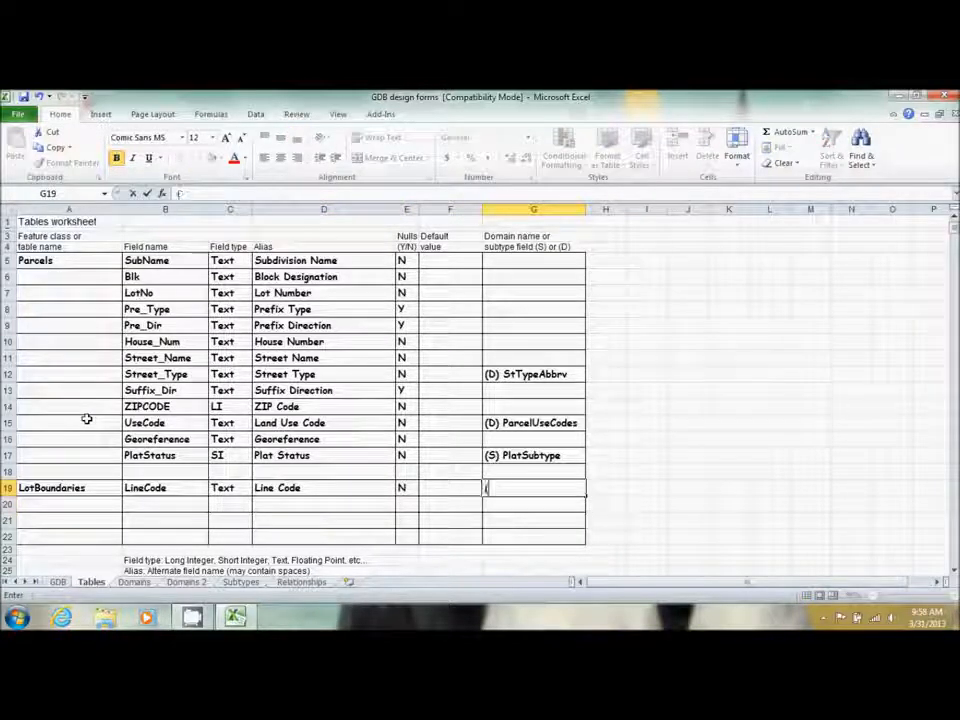
{"action": "type", "text": "D)"}
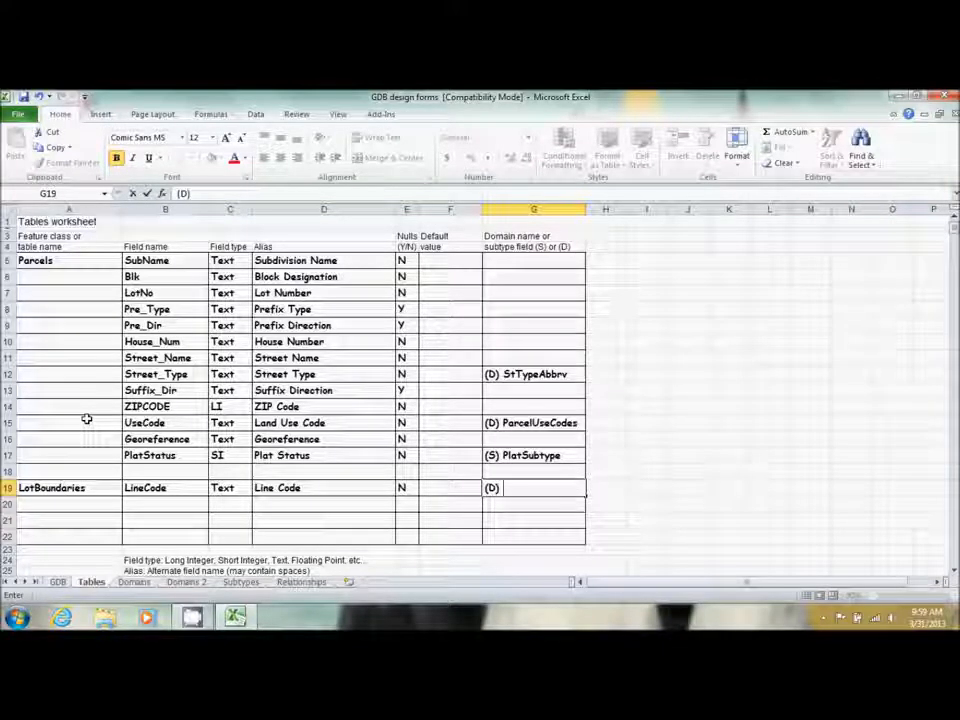
{"action": "type", "text": " Parcel"}
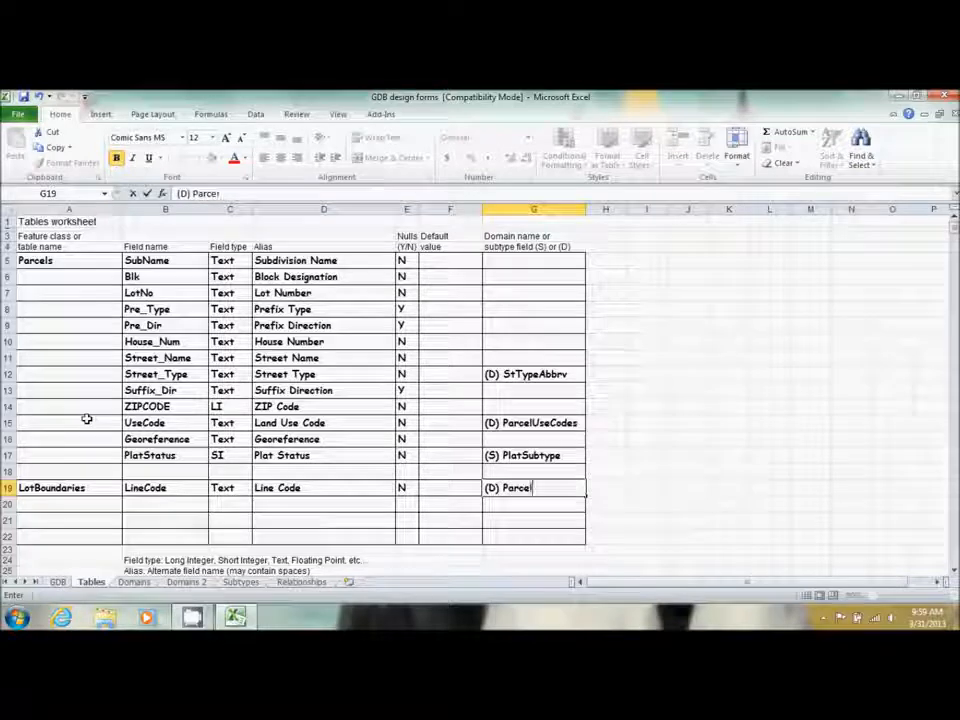
{"action": "type", "text": "LineCodes"}
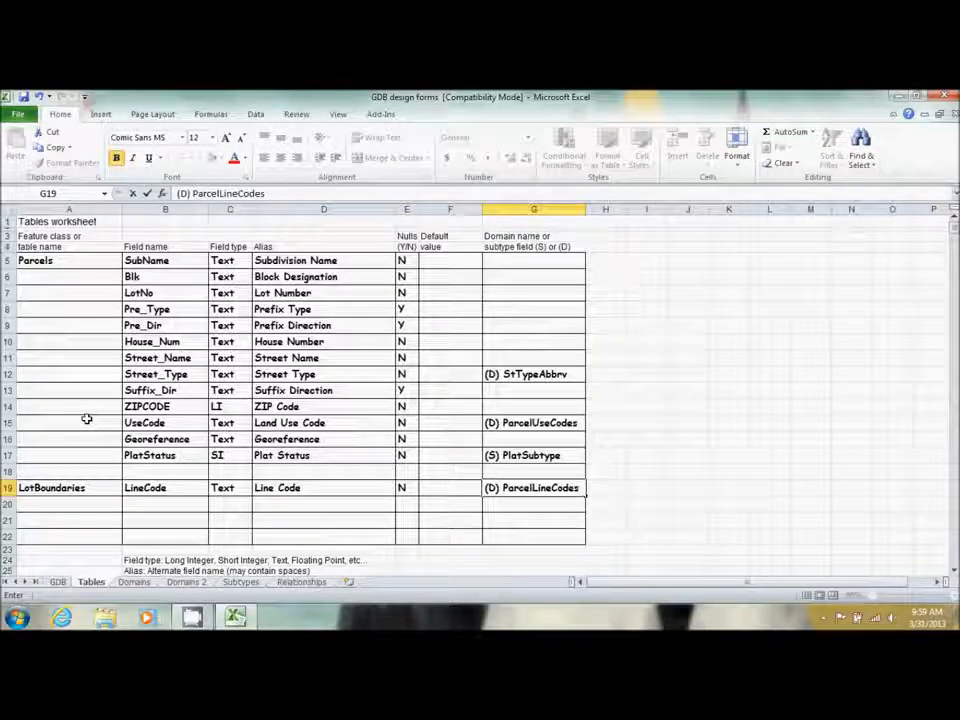
{"action": "left_click", "coordinate": [162, 584]}
Enter domain ParcelLineCodes in row 6: Line Codes for Parcels, Text, Coded Values
{"action": "left_click", "coordinate": [136, 582]}
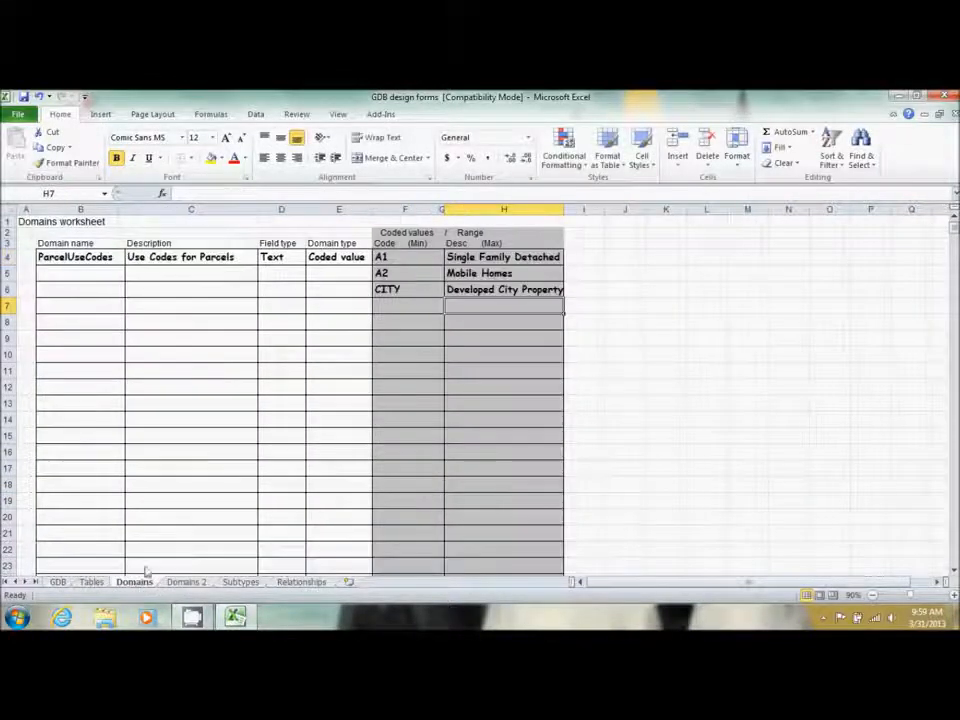
{"action": "left_click", "coordinate": [185, 585]}
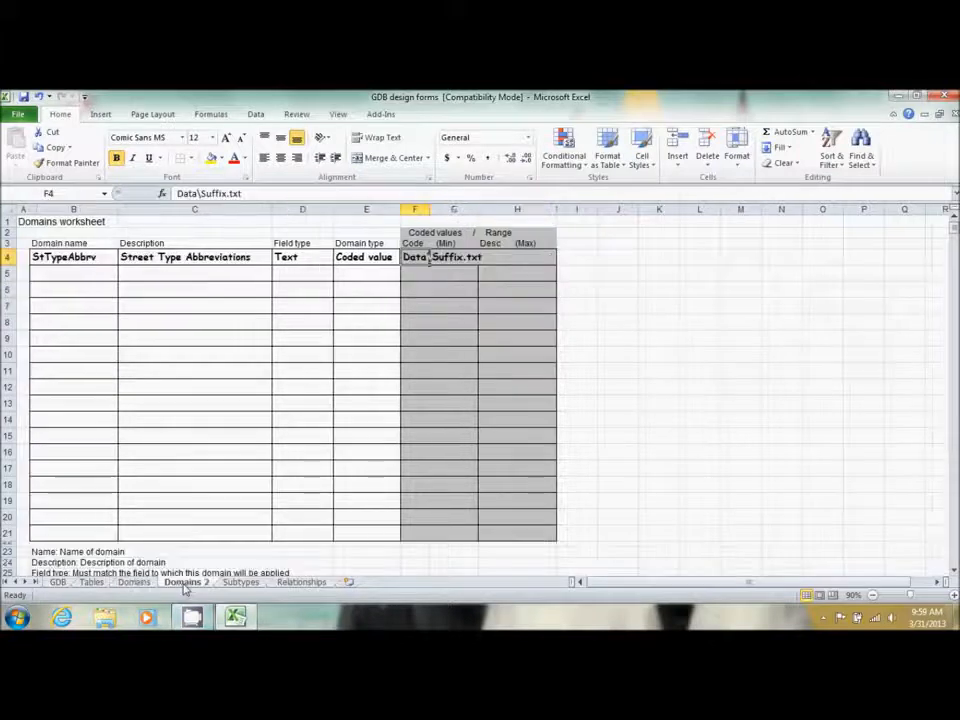
{"action": "left_click", "coordinate": [71, 287]}
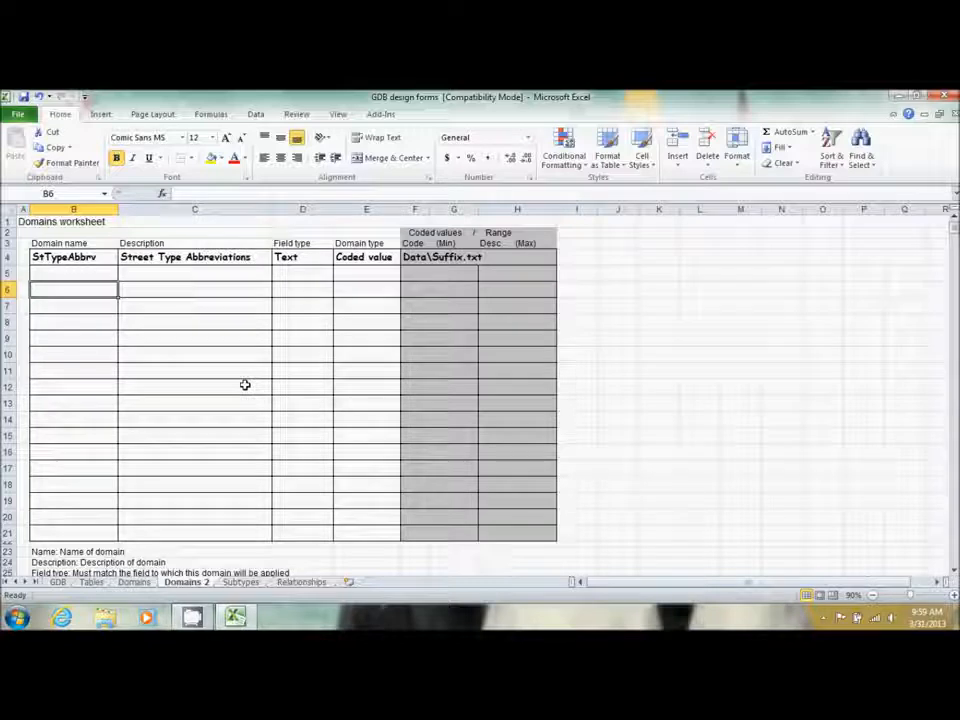
{"action": "type", "text": "Parcels"}
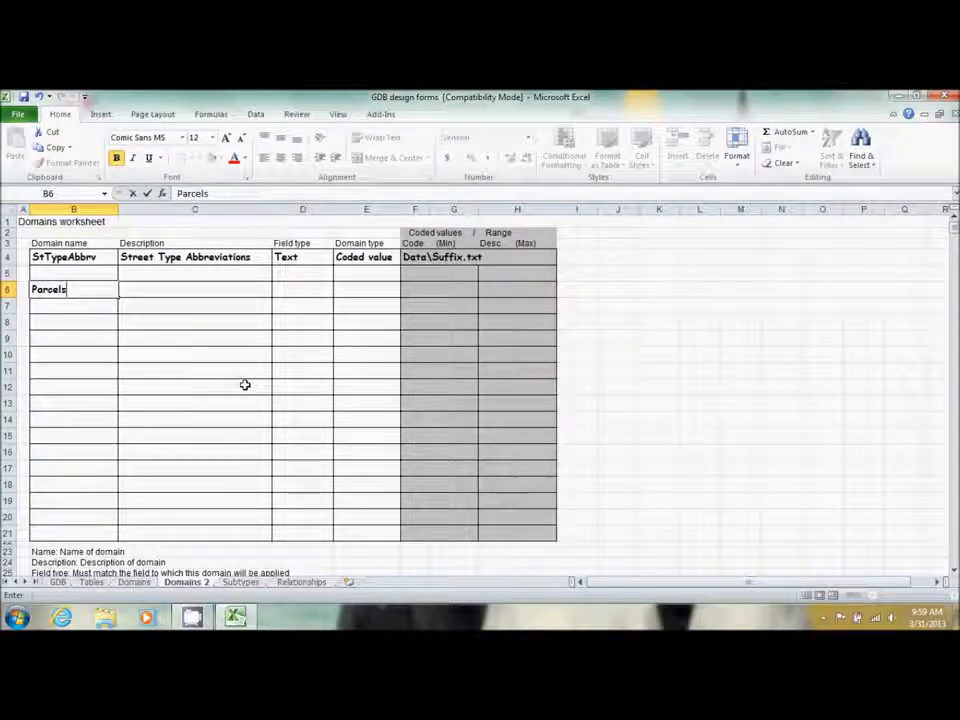
{"action": "key", "text": "BackSpace"}
{"action": "type", "text": "LineCodes"}
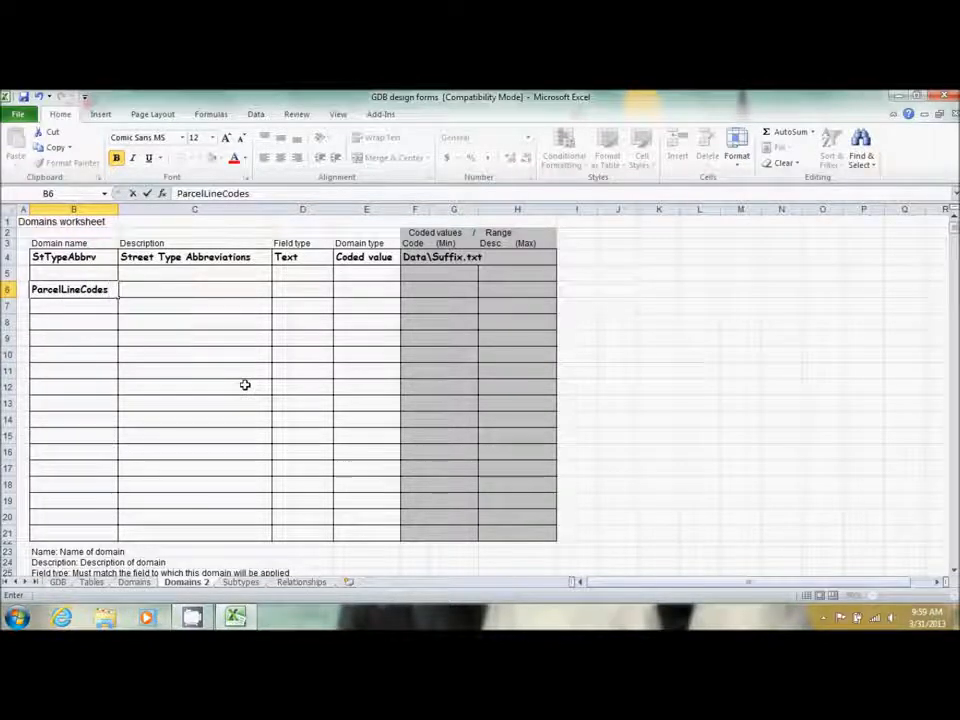
{"action": "key", "text": "Tab"}
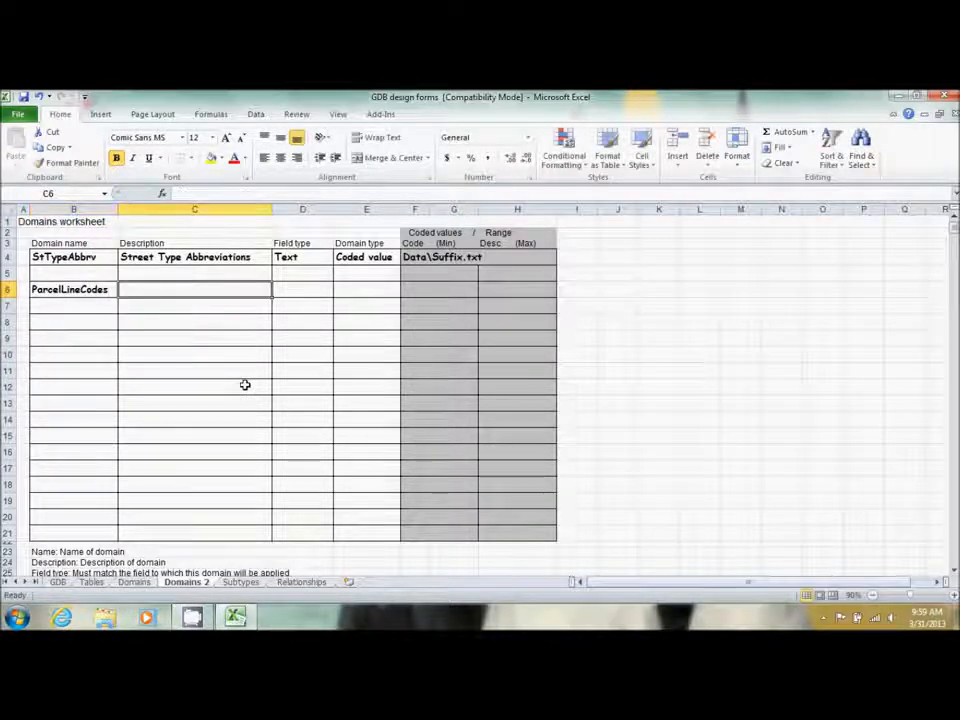
{"action": "type", "text": "Line"}
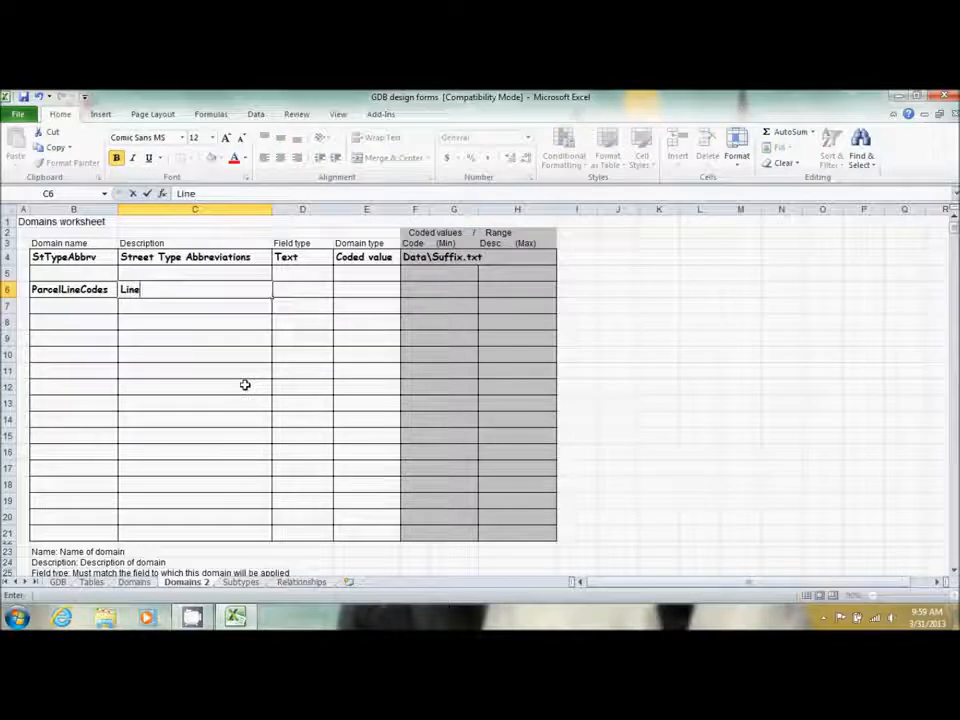
{"action": "type", "text": " Codes f"}
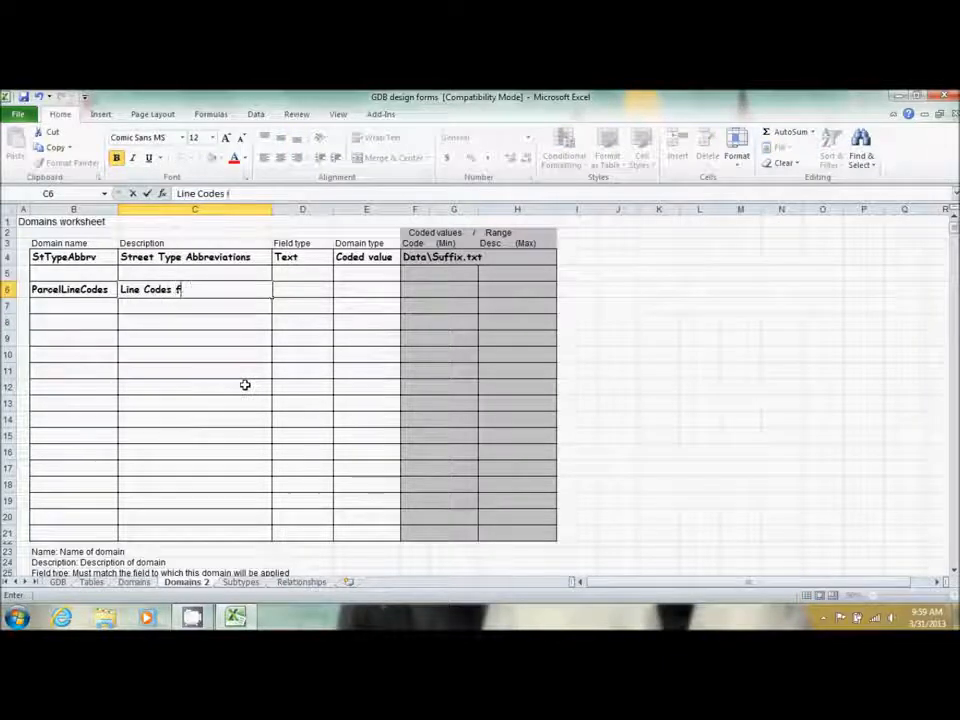
{"action": "type", "text": "or Parcles"}
{"action": "key", "text": "BackSpace"}
{"action": "key", "text": "BackSpace"}
{"action": "key", "text": "BackSpace"}
{"action": "type", "text": "els"}
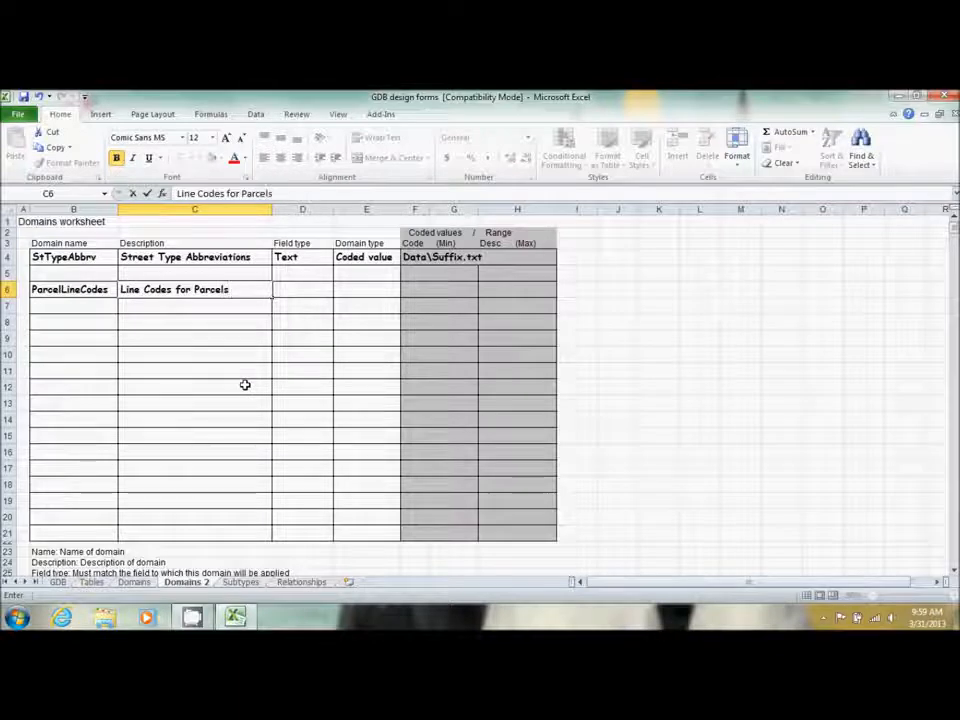
{"action": "key", "text": "Tab"}
{"action": "type", "text": "Text"}
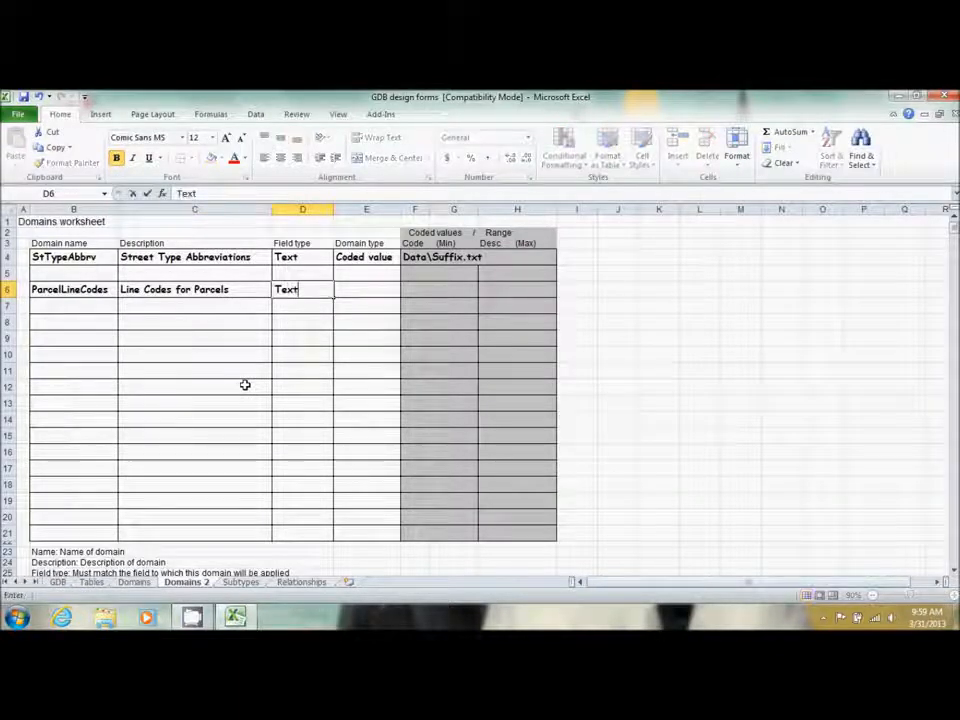
{"action": "key", "text": "Tab"}
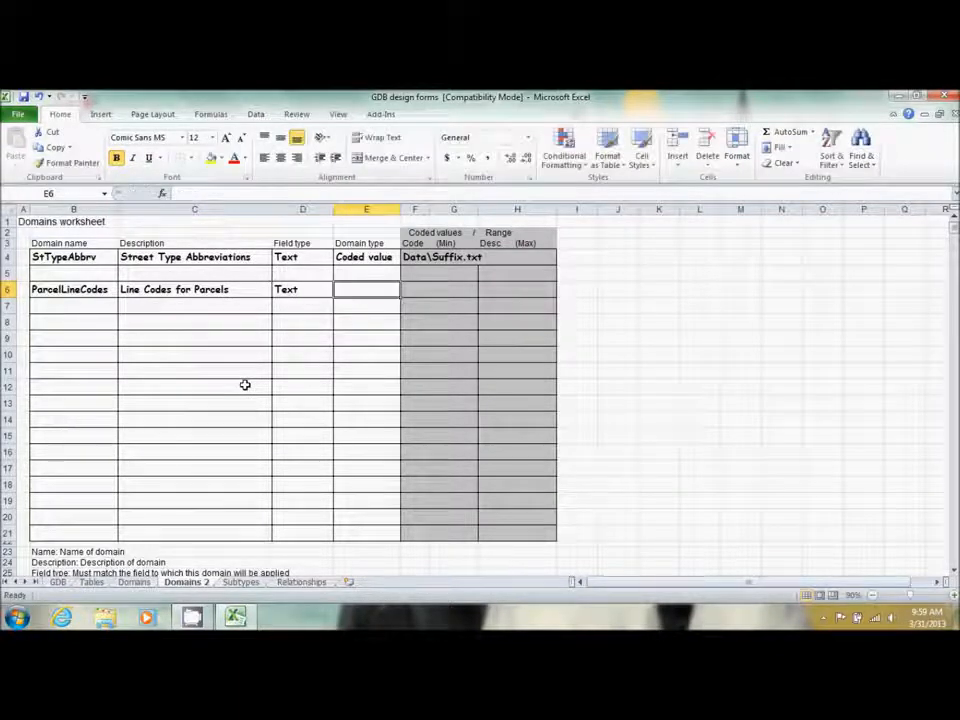
{"action": "type", "text": "Coded Value"}
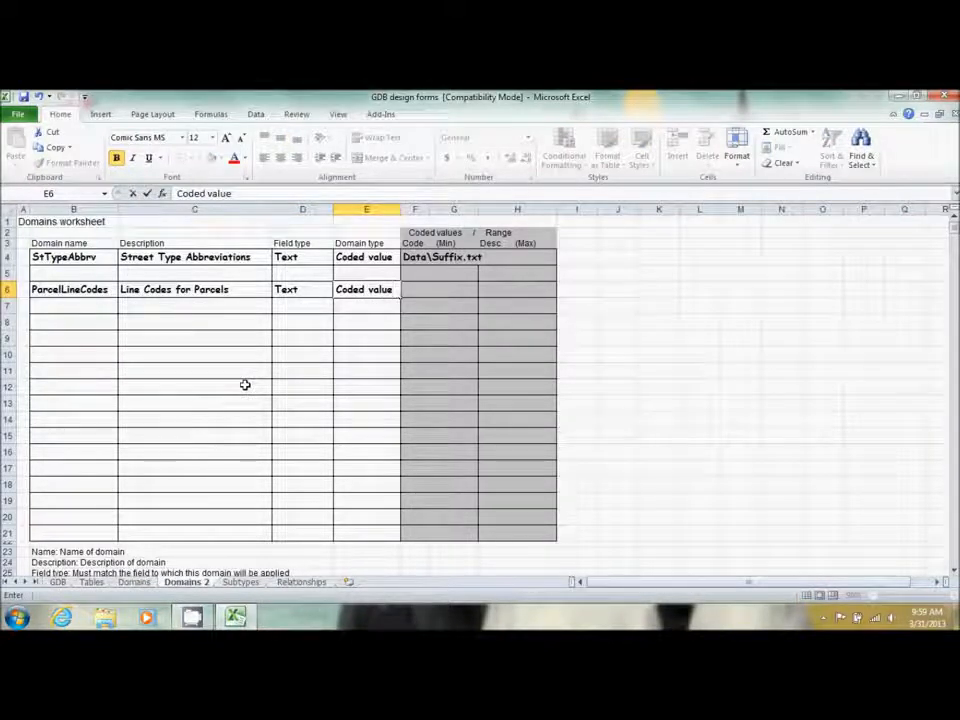
{"action": "type", "text": "s"}
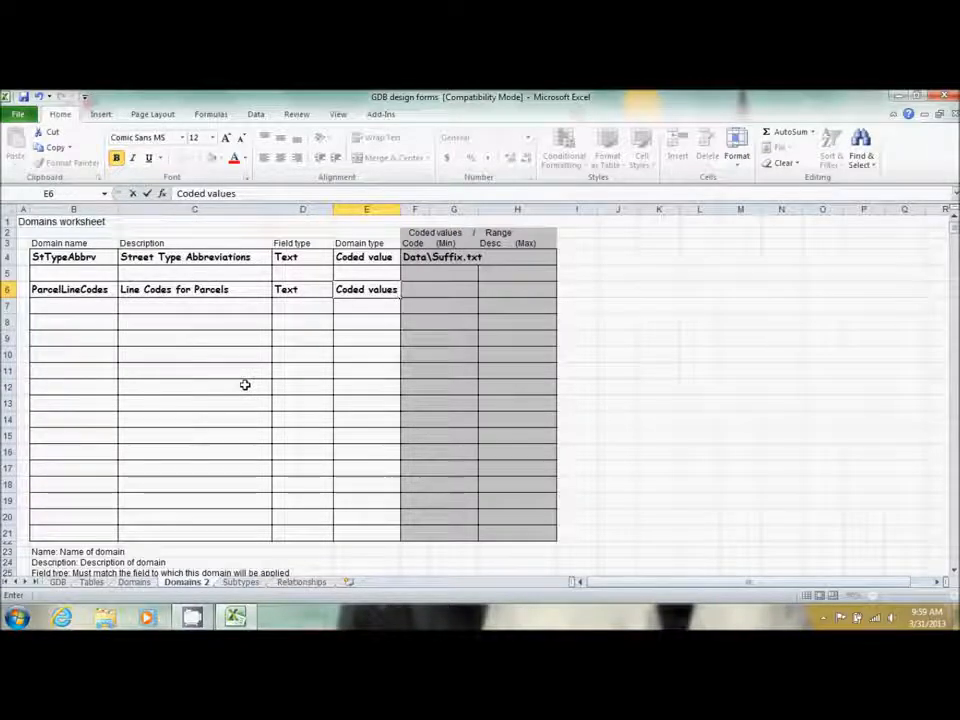
{"action": "key", "text": "Tab"}
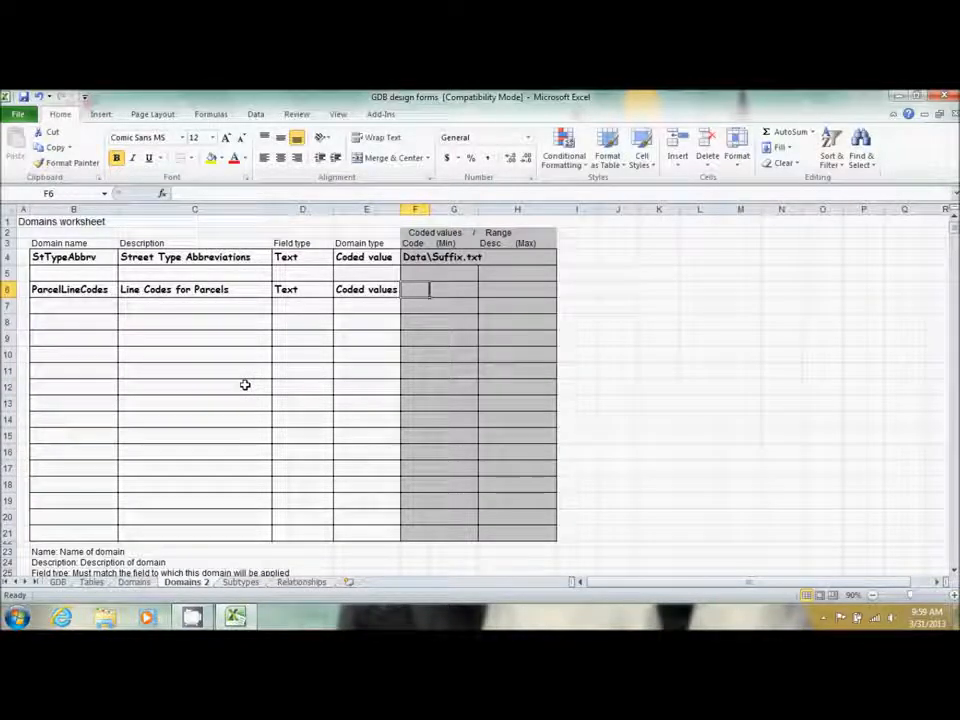
List codes ROW, LOT and SPLIT in F6:F8
{"action": "type", "text": "OR"}
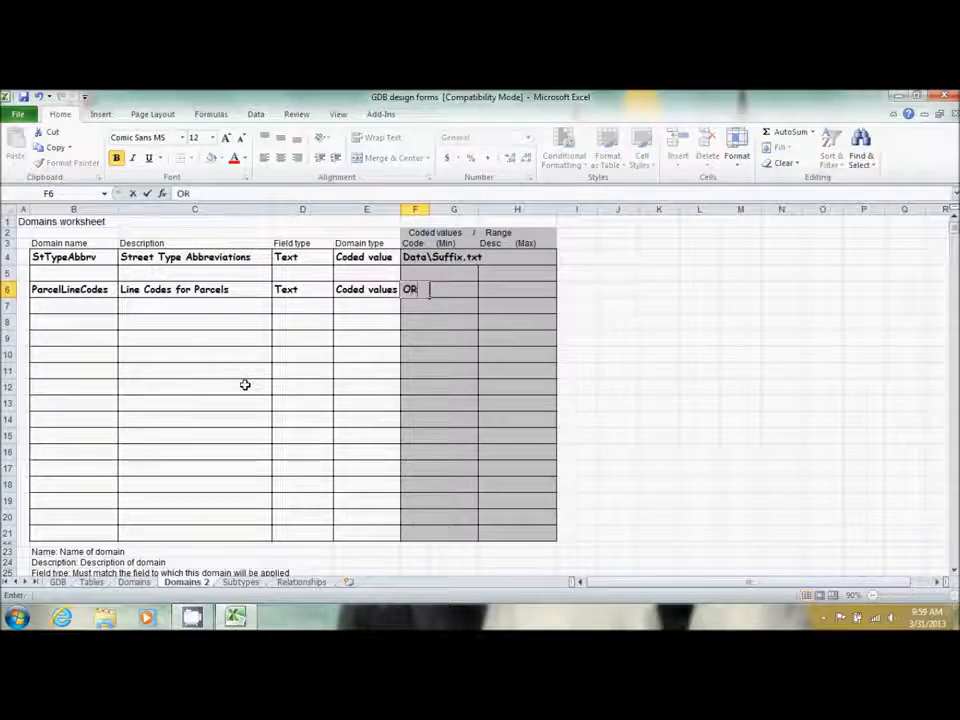
{"action": "key", "text": "BackSpace"}
{"action": "key", "text": "BackSpace"}
{"action": "type", "text": "ROW"}
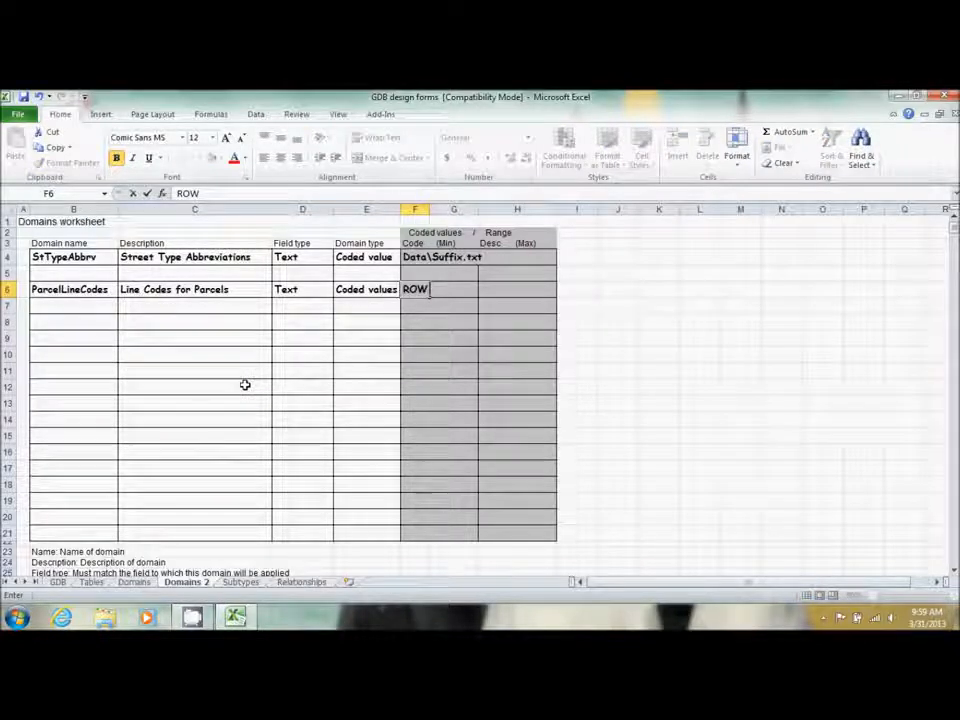
{"action": "key", "text": "Return"}
{"action": "type", "text": "LOT"}
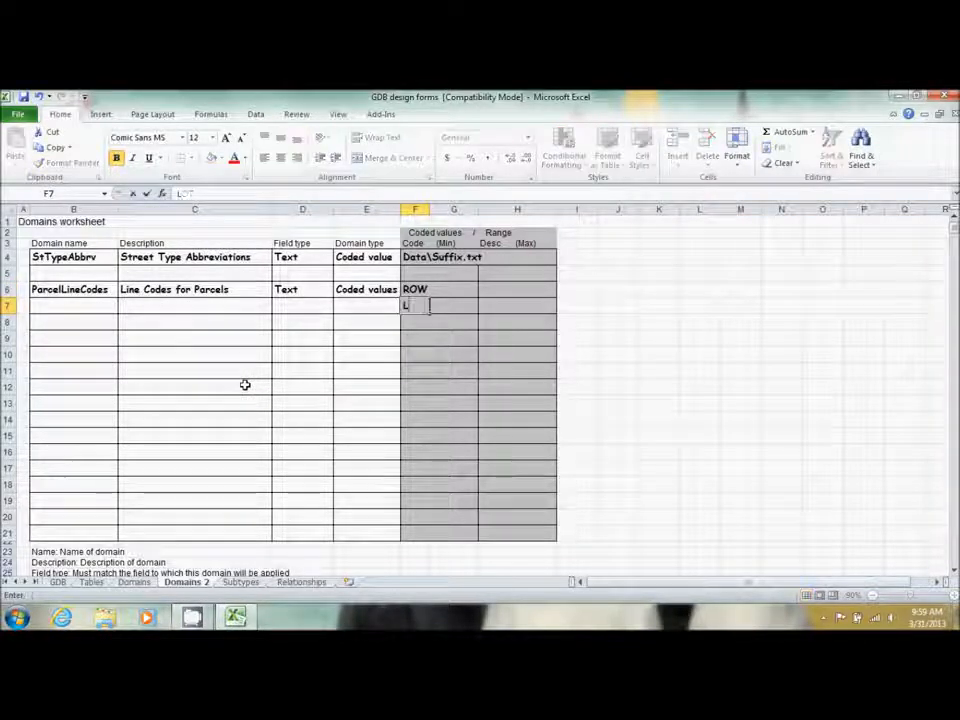
{"action": "key", "text": "Return"}
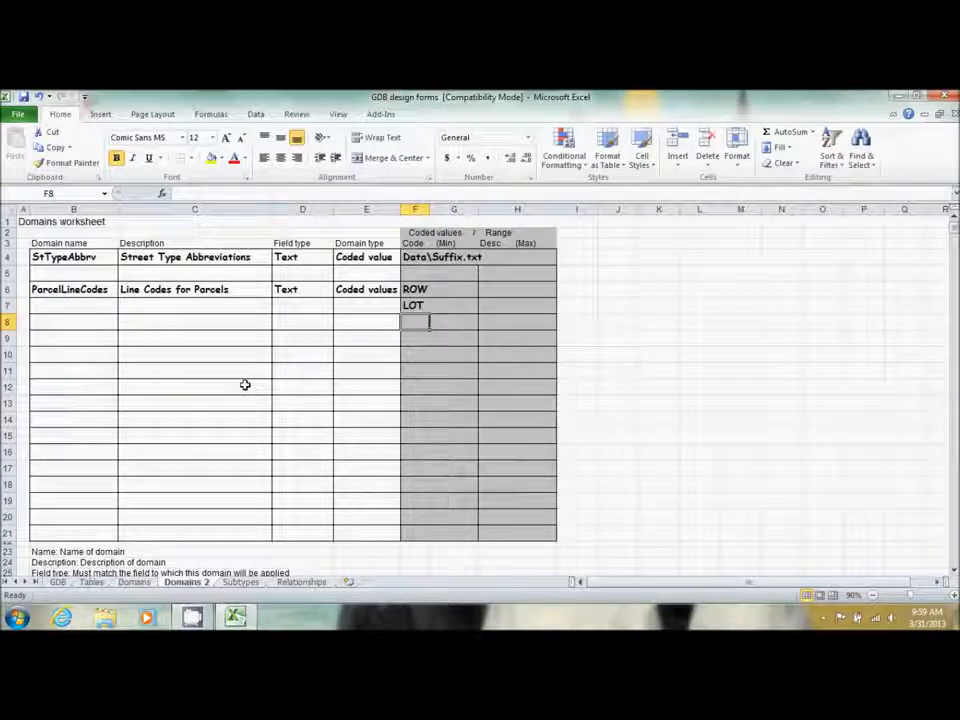
{"action": "type", "text": "SPLIT"}
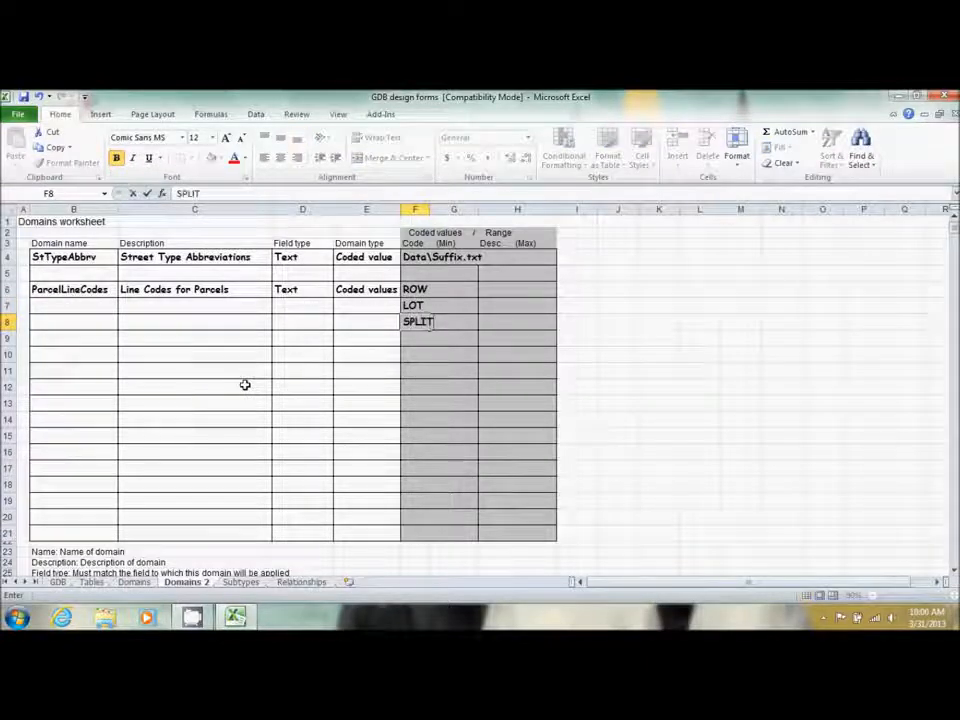
{"action": "key", "text": "Right"}
{"action": "key", "text": "Right"}
{"action": "key", "text": "Up"}
{"action": "key", "text": "Up"}
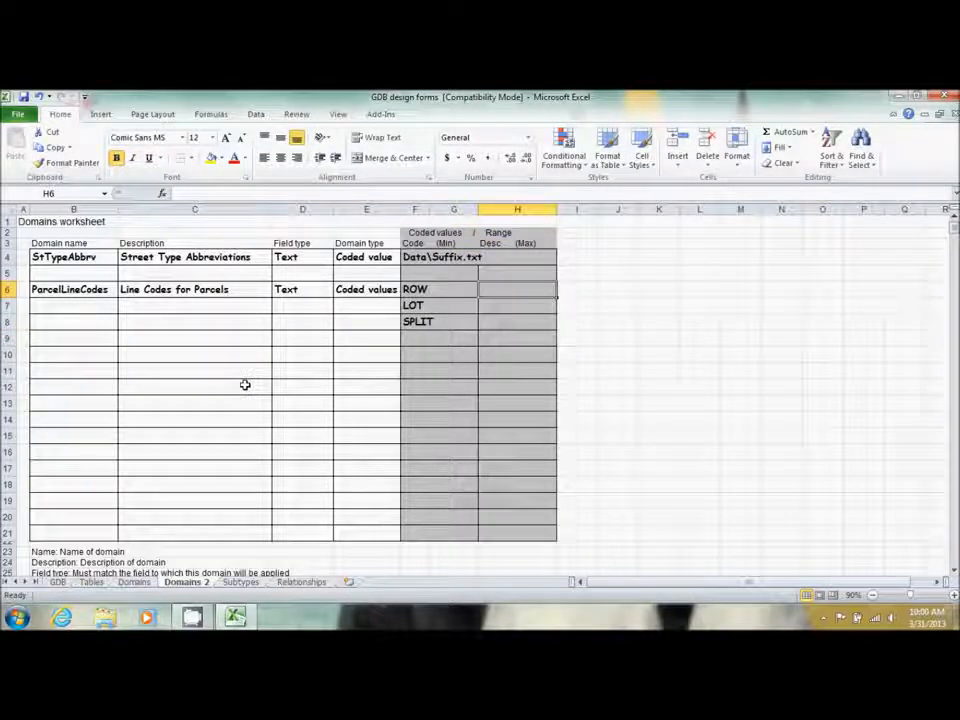
Enter Right-of-way, Lot Line and Split Lot Line in H6:H8, then return to GDB
{"action": "type", "text": "Right-of"}
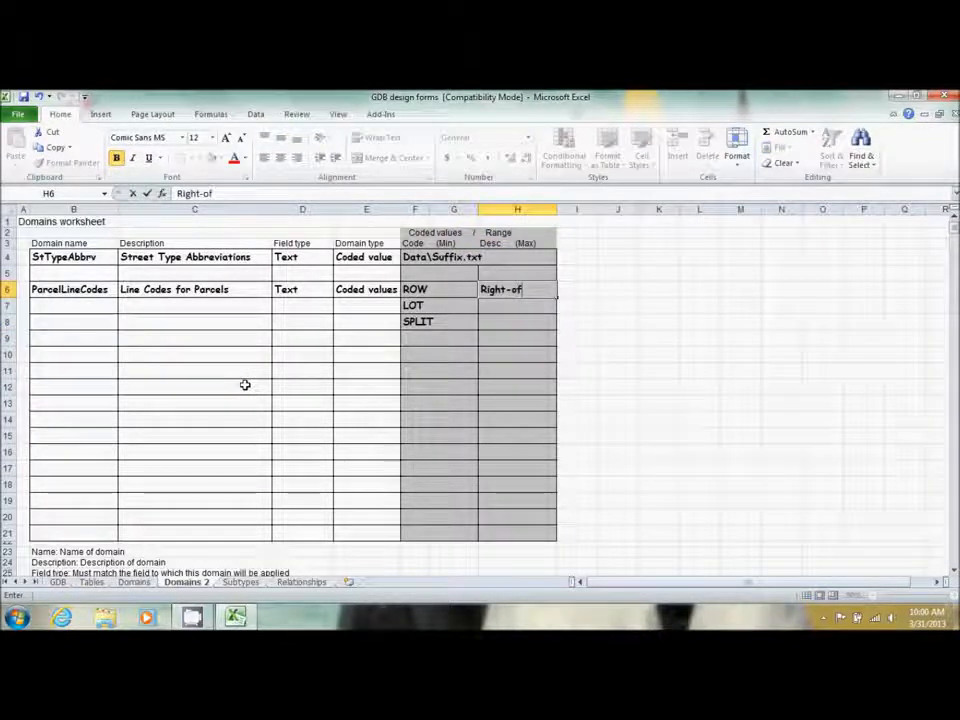
{"action": "type", "text": "-way"}
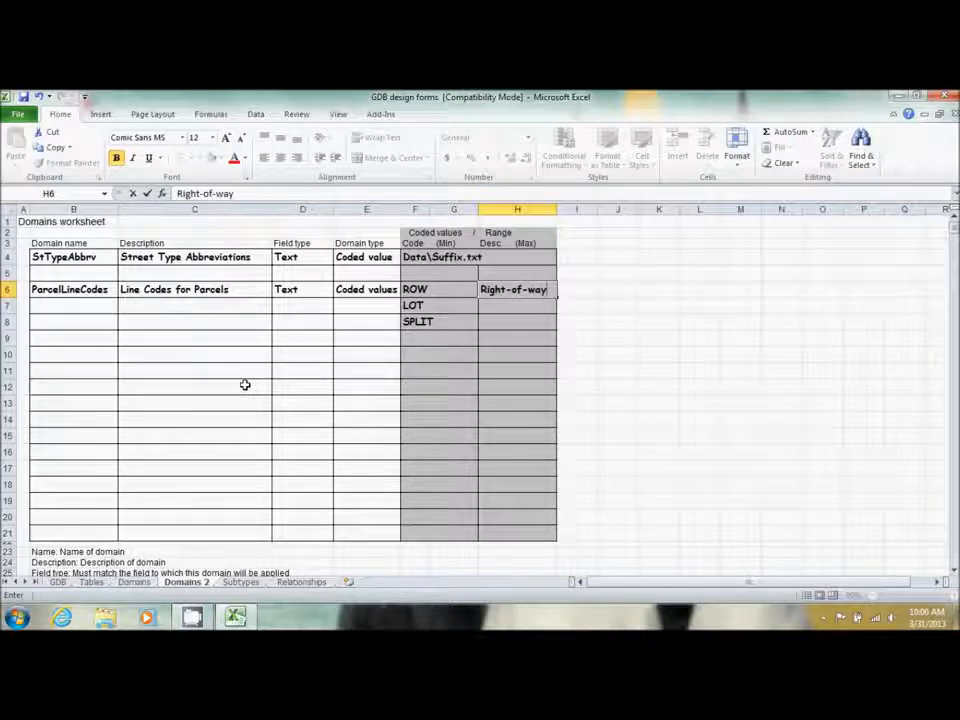
{"action": "key", "text": "Return"}
{"action": "type", "text": "Lot Line"}
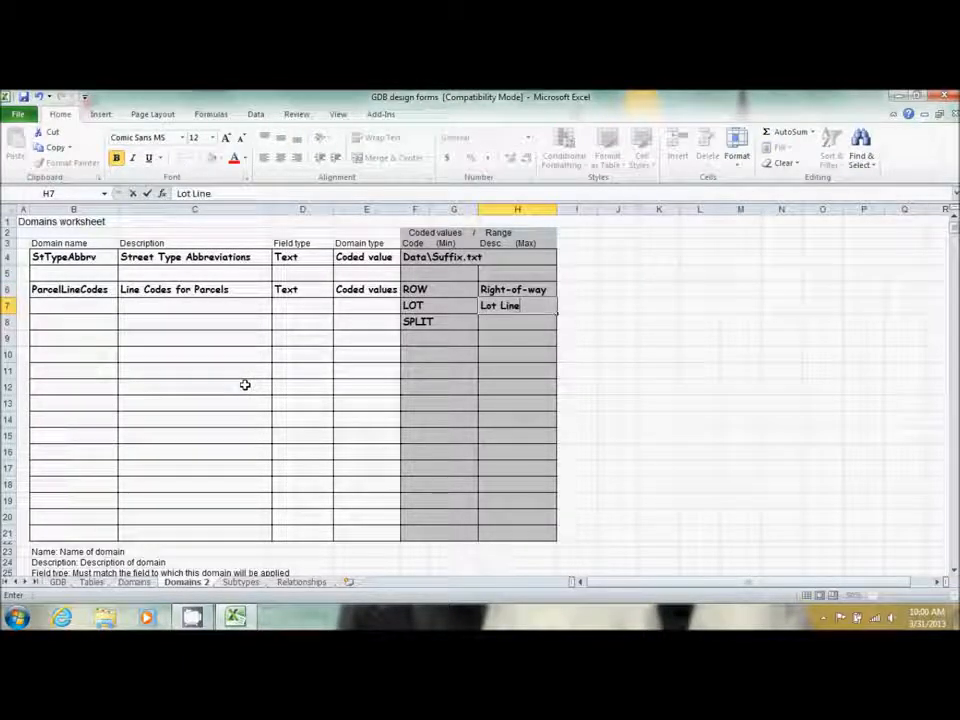
{"action": "key", "text": "Return"}
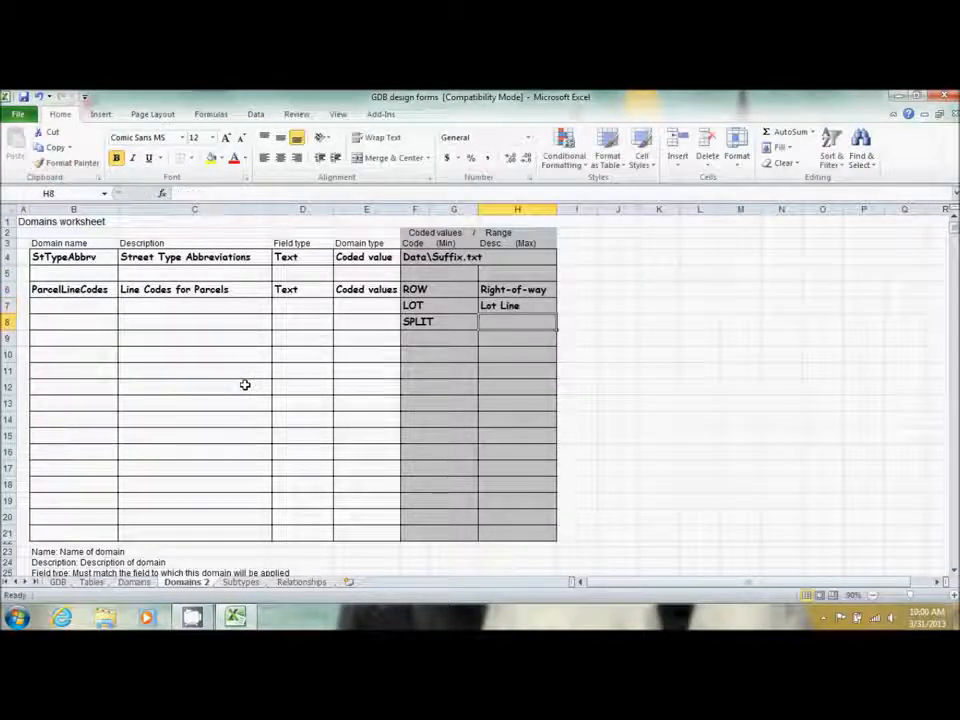
{"action": "type", "text": "Sp"}
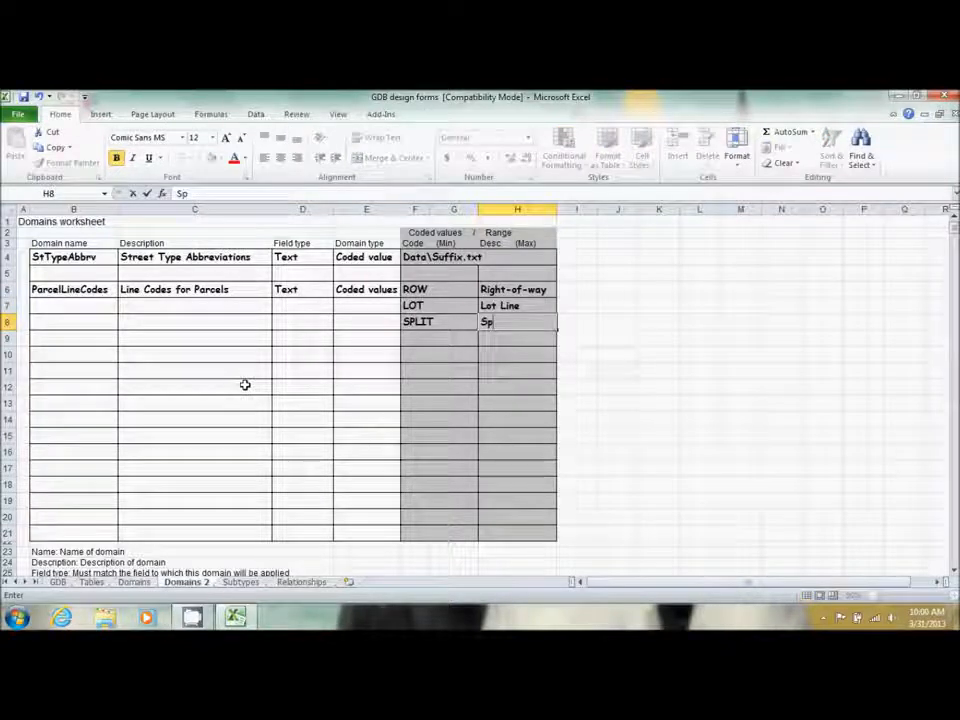
{"action": "type", "text": "lit Lot Line"}
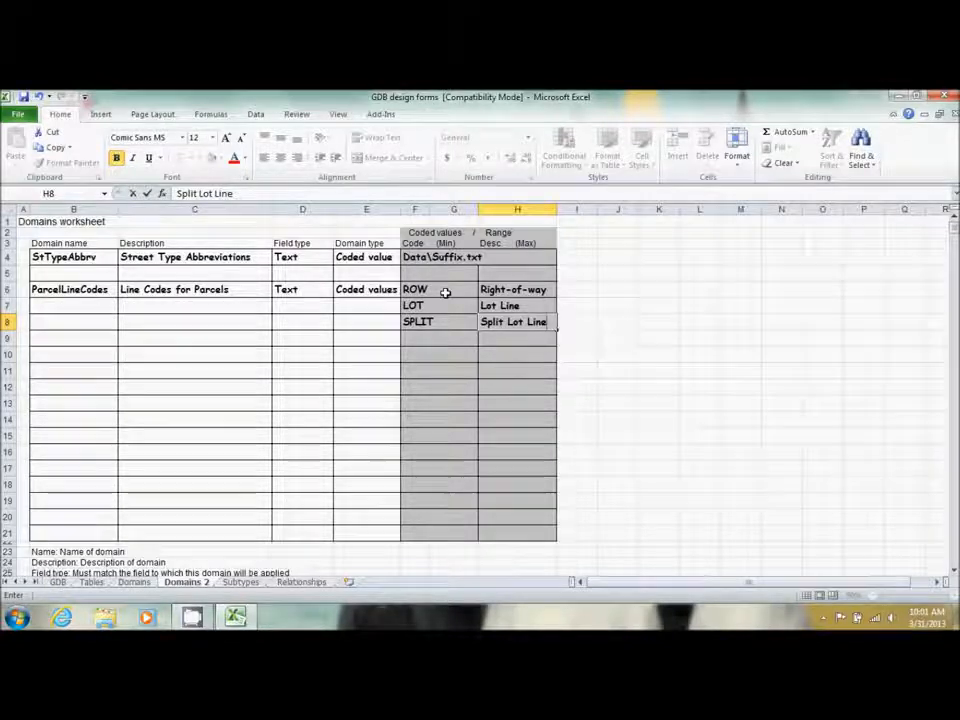
{"action": "left_click", "coordinate": [56, 582]}
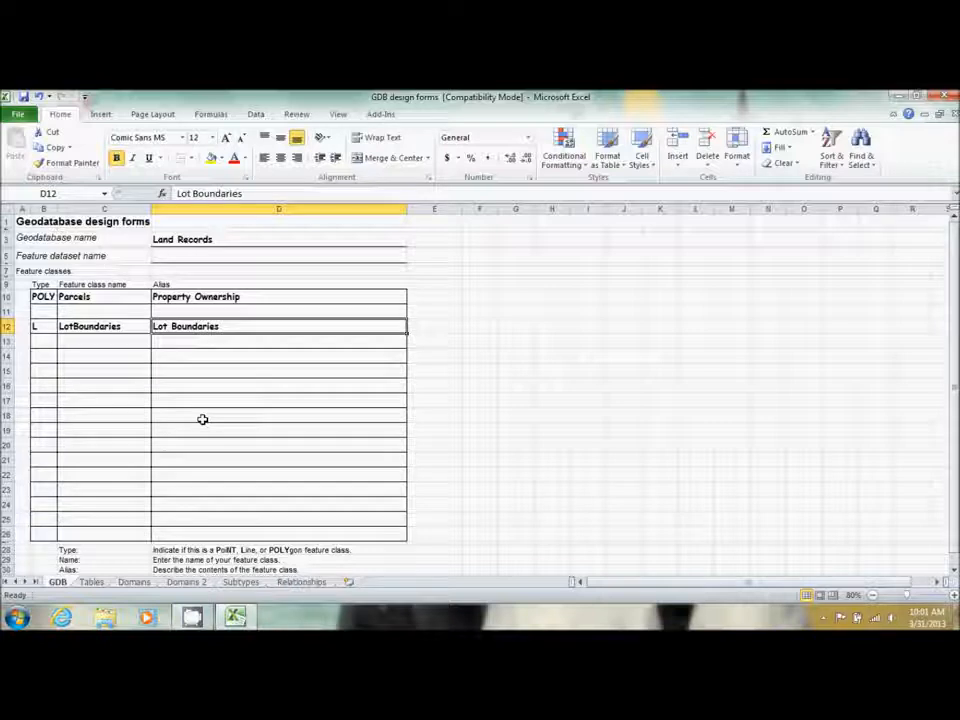
Pass through the Tables sheet and open the Relationships worksheet
{"action": "left_click", "coordinate": [92, 582]}
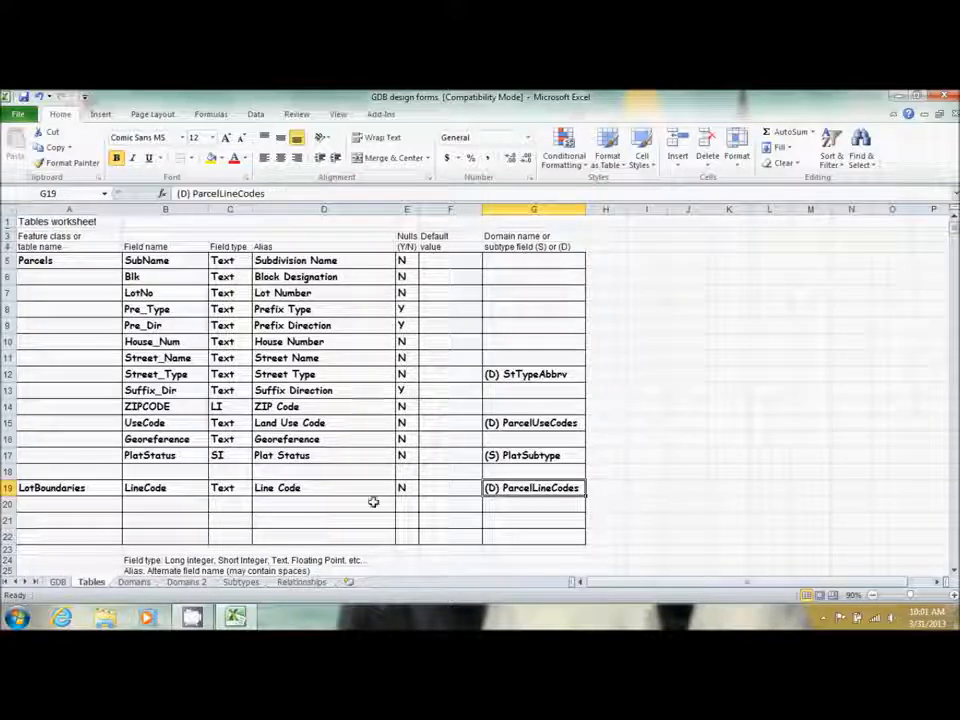
{"action": "left_click", "coordinate": [303, 582]}
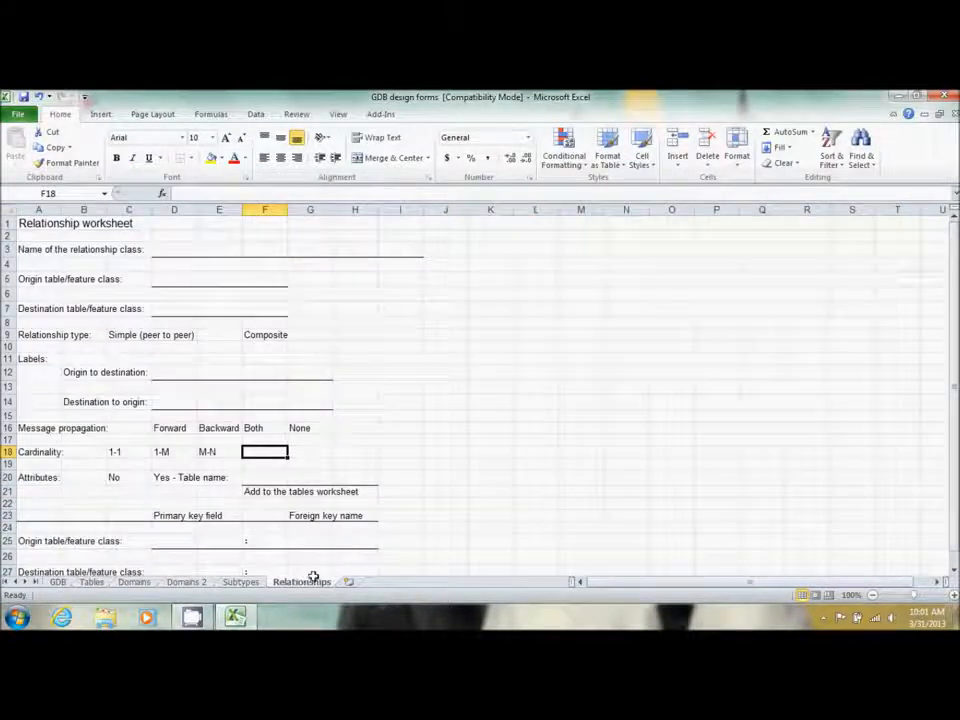
Name the relationship class Ownership, with origin Parcels and destination TaxRecords2010
{"action": "left_click", "coordinate": [158, 249]}
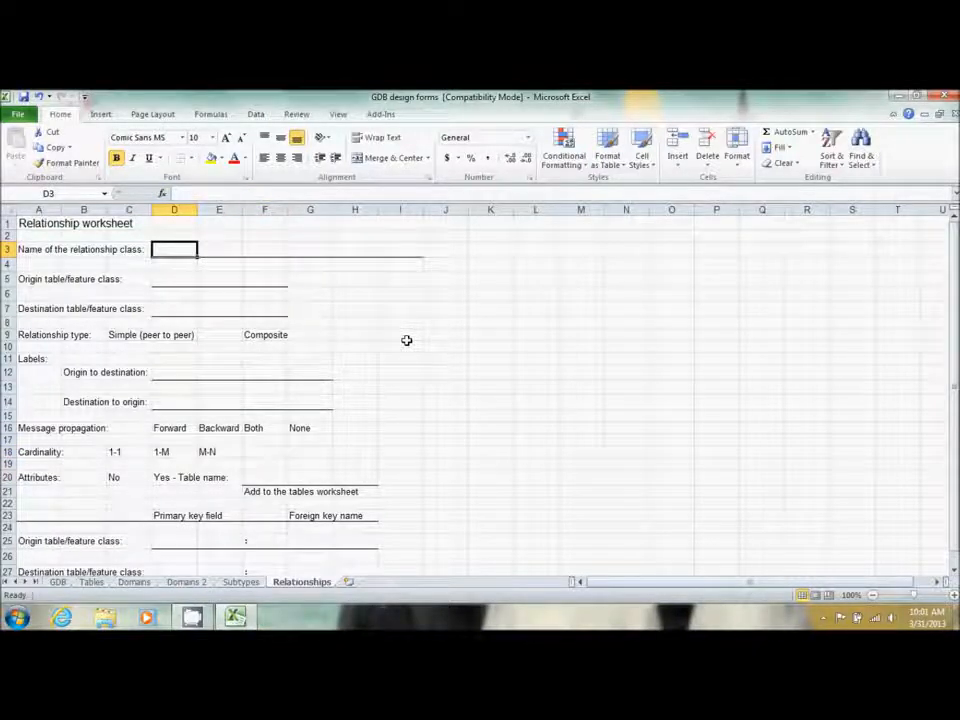
{"action": "type", "text": "Ownership"}
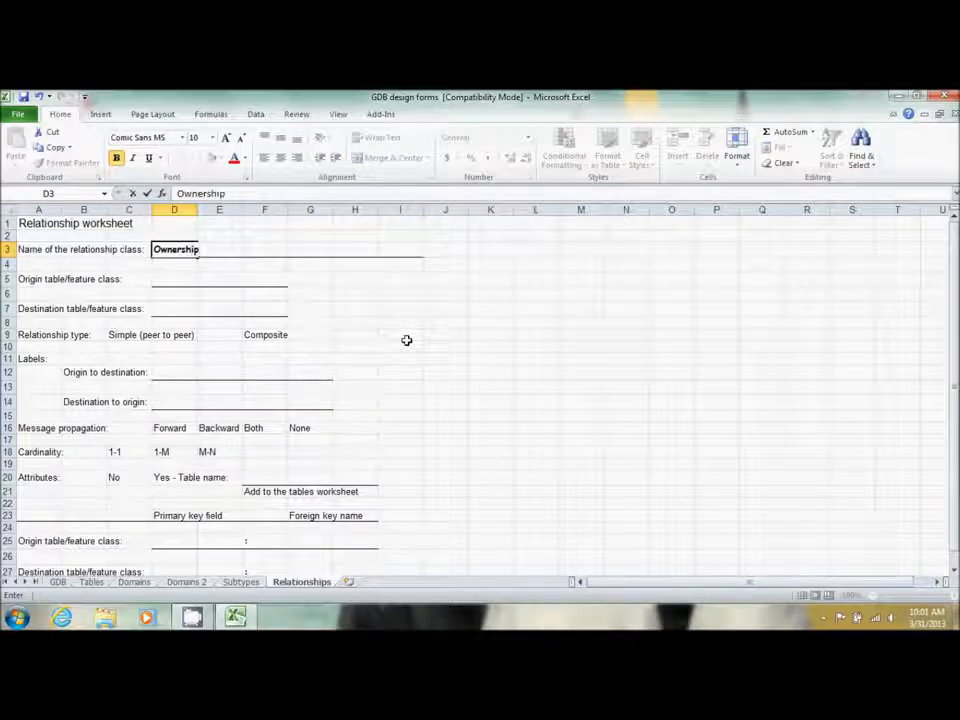
{"action": "key", "text": "Return"}
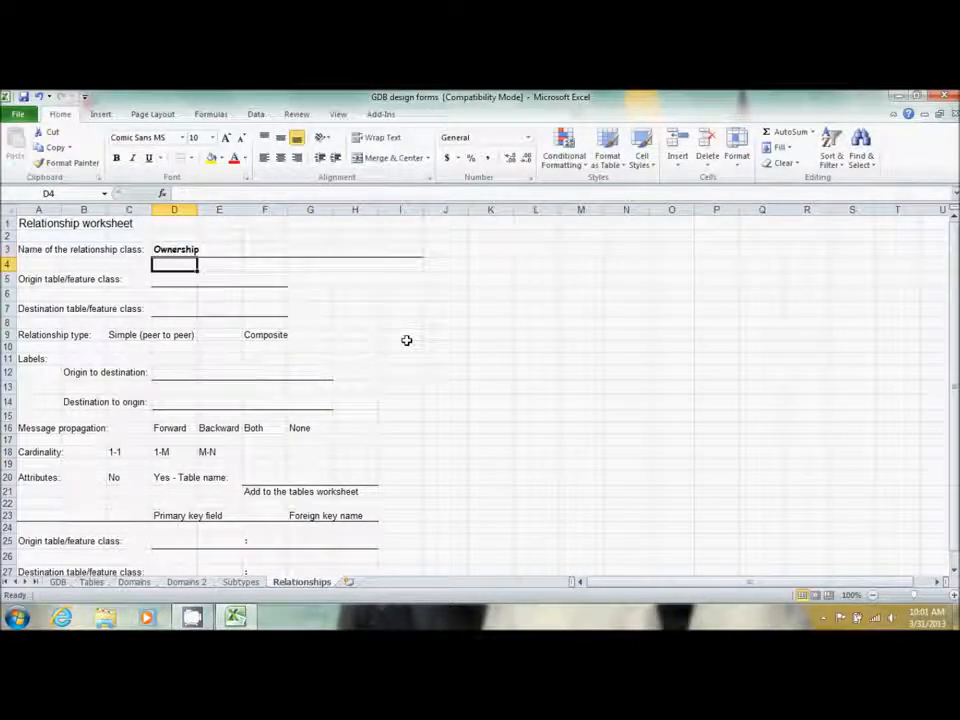
{"action": "key", "text": "Return"}
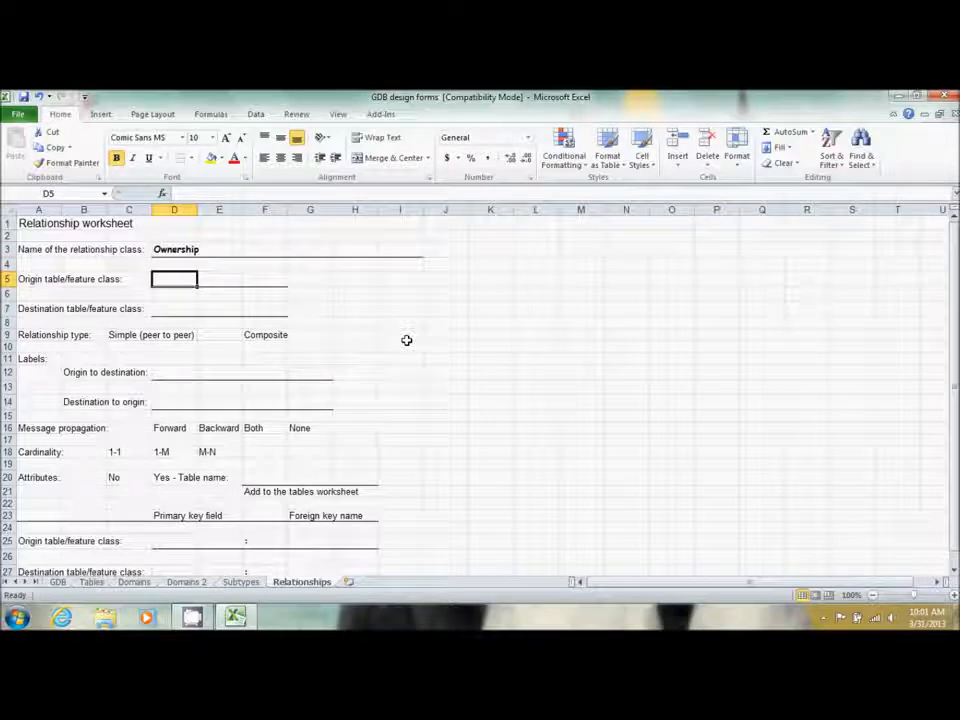
{"action": "type", "text": "Parcels"}
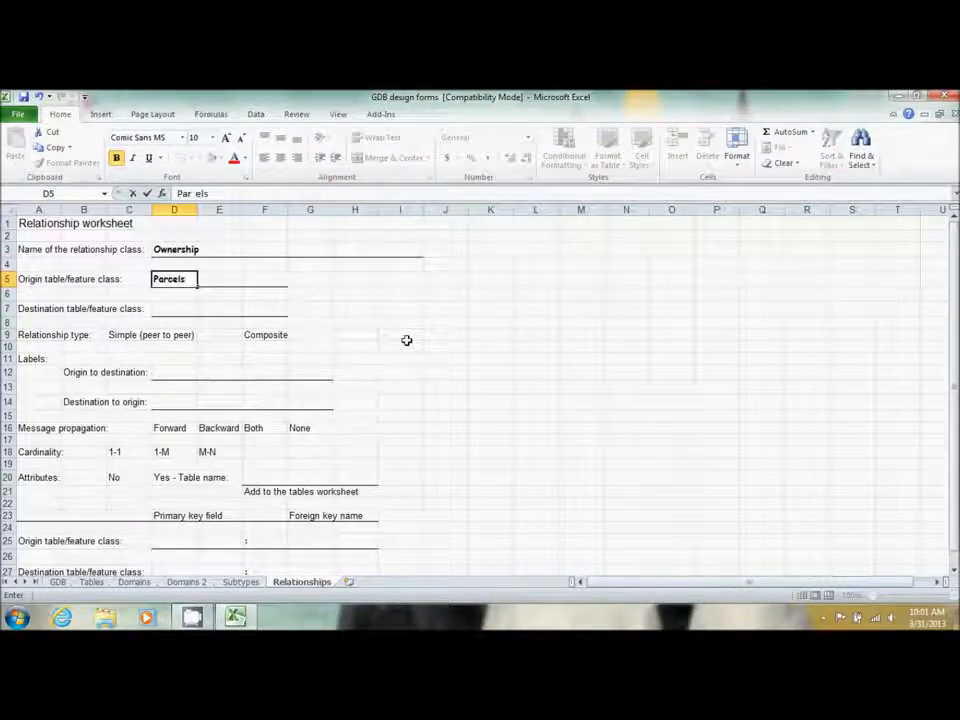
{"action": "key", "text": "Return"}
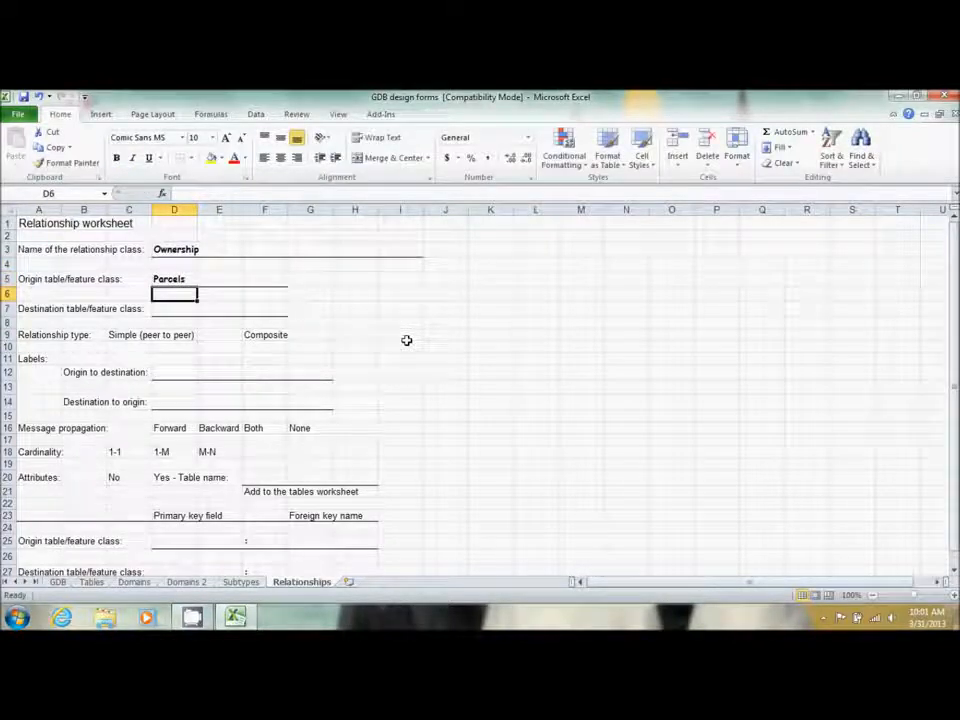
{"action": "key", "text": "Return"}
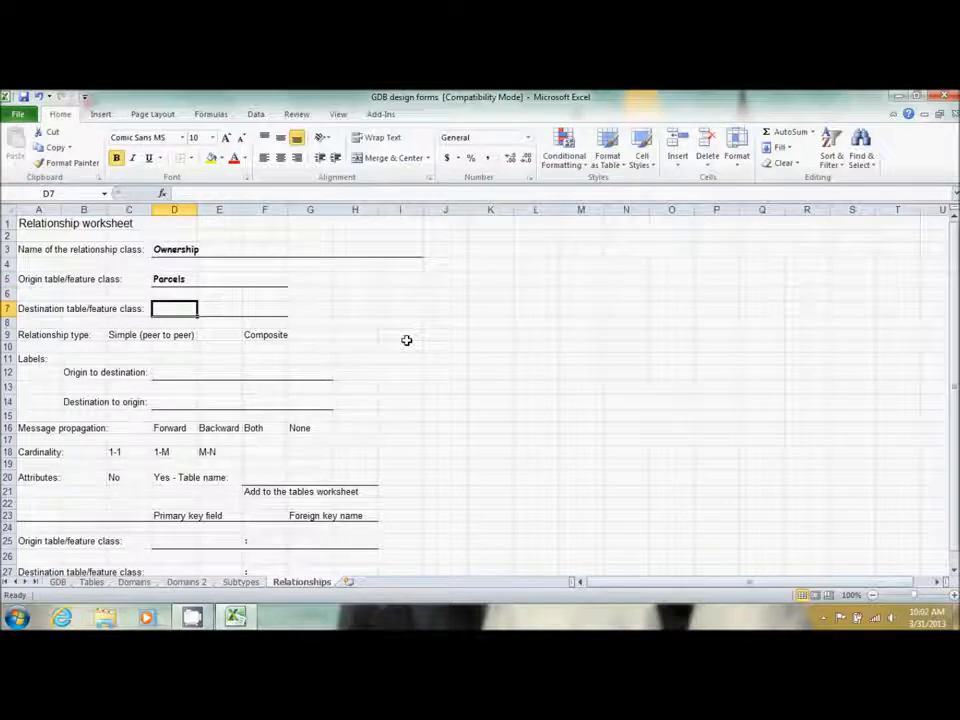
{"action": "type", "text": "Ta"}
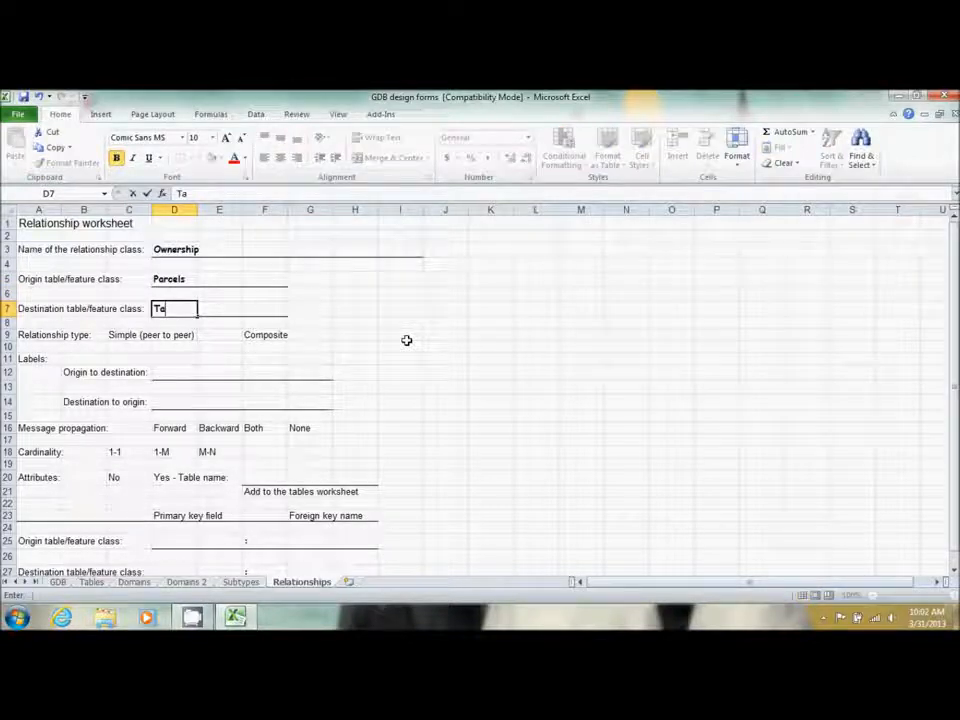
{"action": "left_click", "coordinate": [171, 308]}
{"action": "type", "text": "x"}
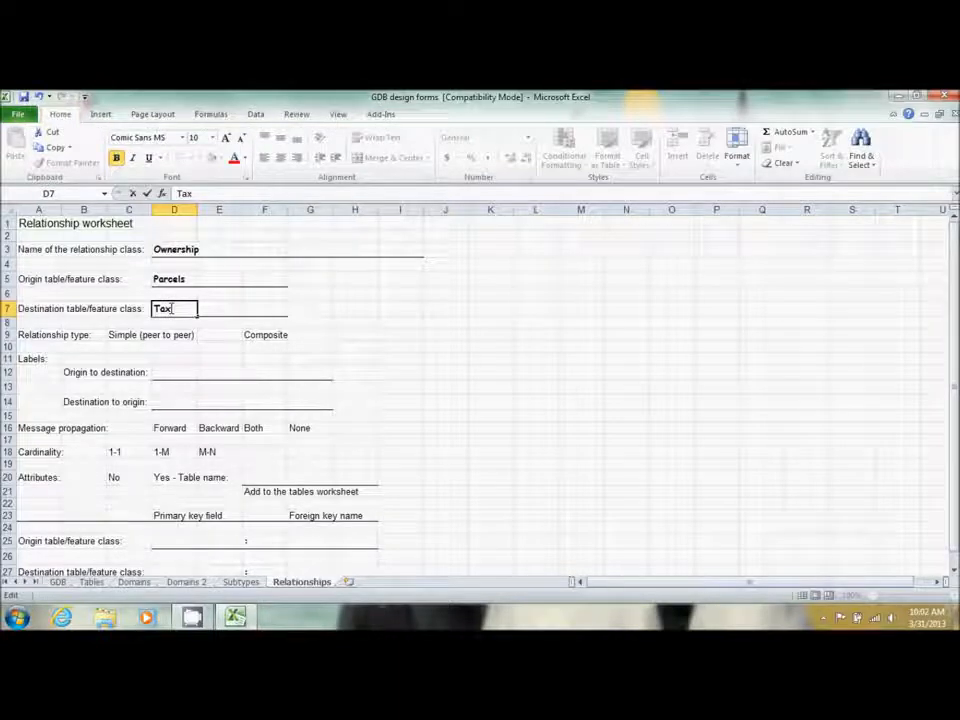
{"action": "type", "text": "Records"}
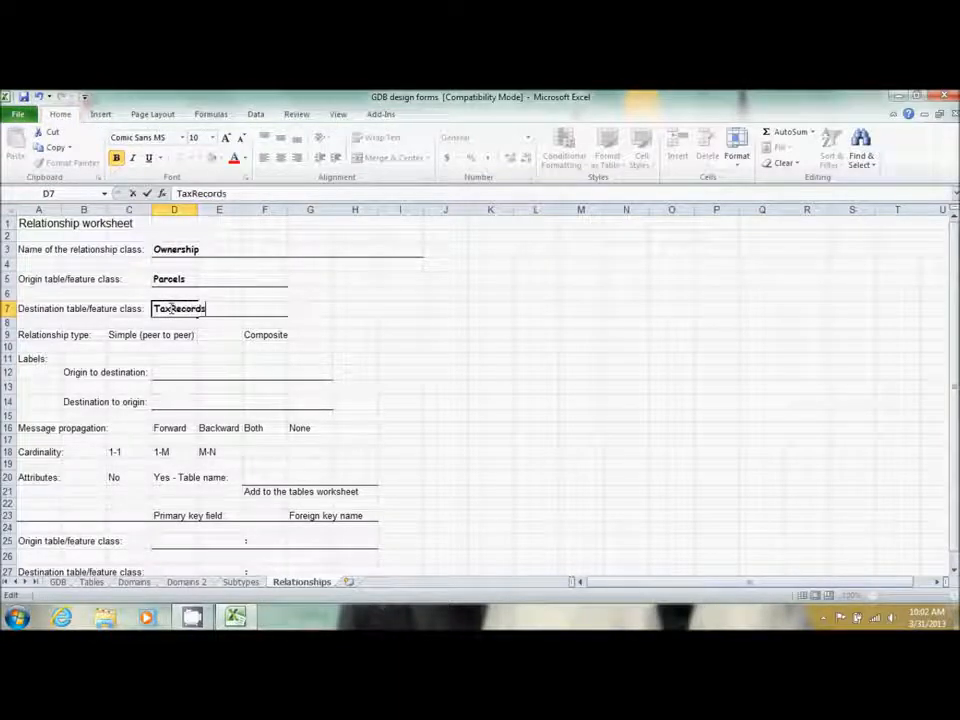
{"action": "type", "text": "2010"}
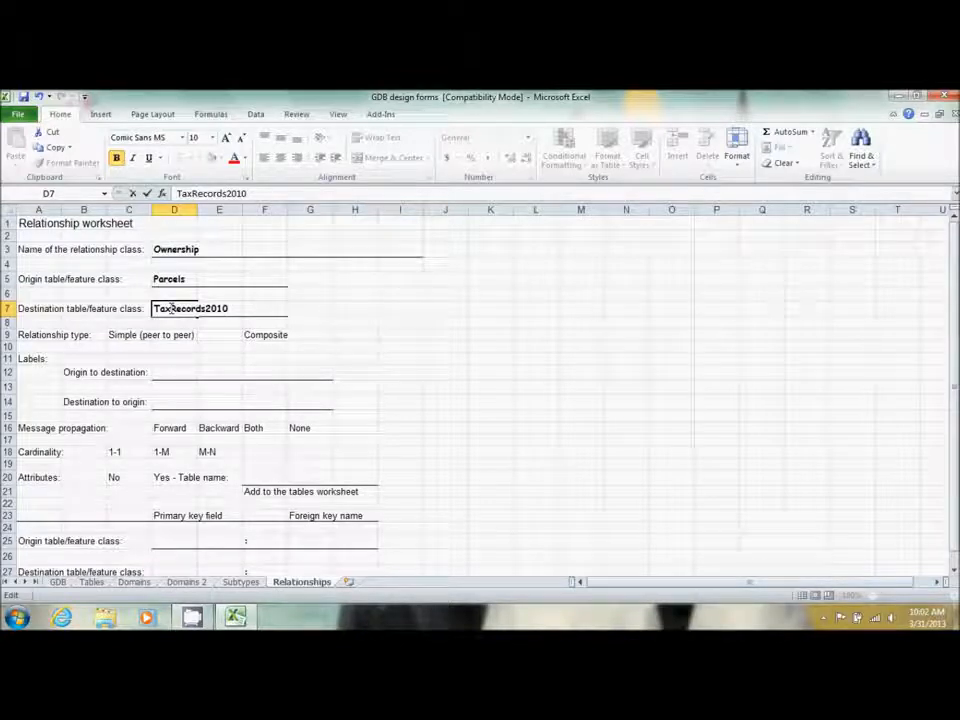
Confirm TaxRecords2010 as the destination and put a Thick Box Border around Simple (peer to peer)
{"action": "left_click", "coordinate": [297, 371]}
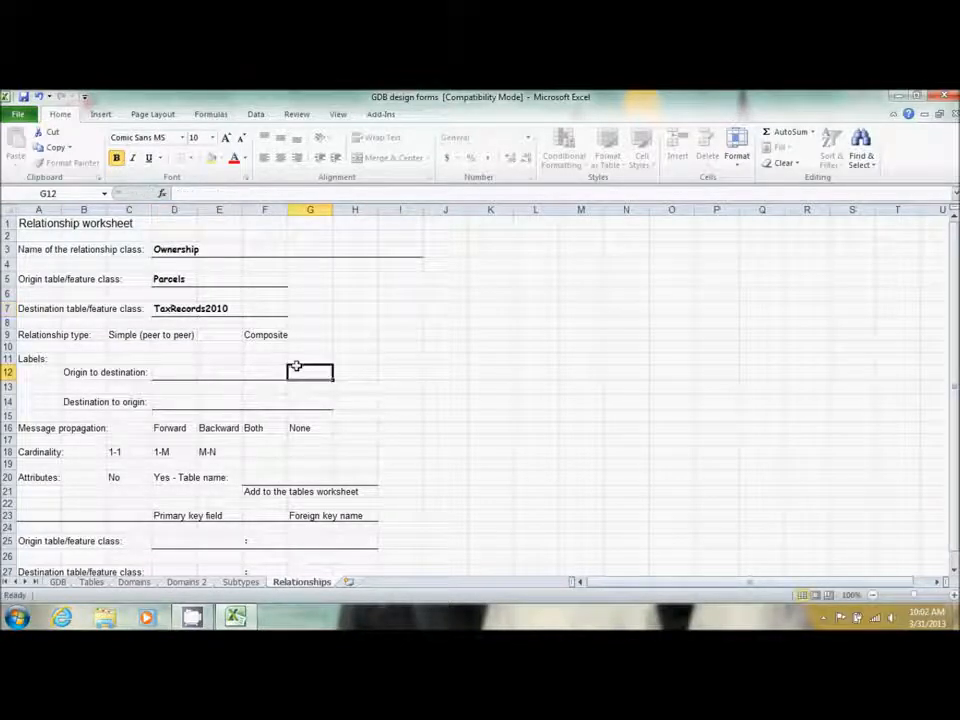
{"action": "left_click_drag", "start_coordinate": [120, 337], "coordinate": [176, 336]}
{"action": "left_click", "coordinate": [192, 159]}
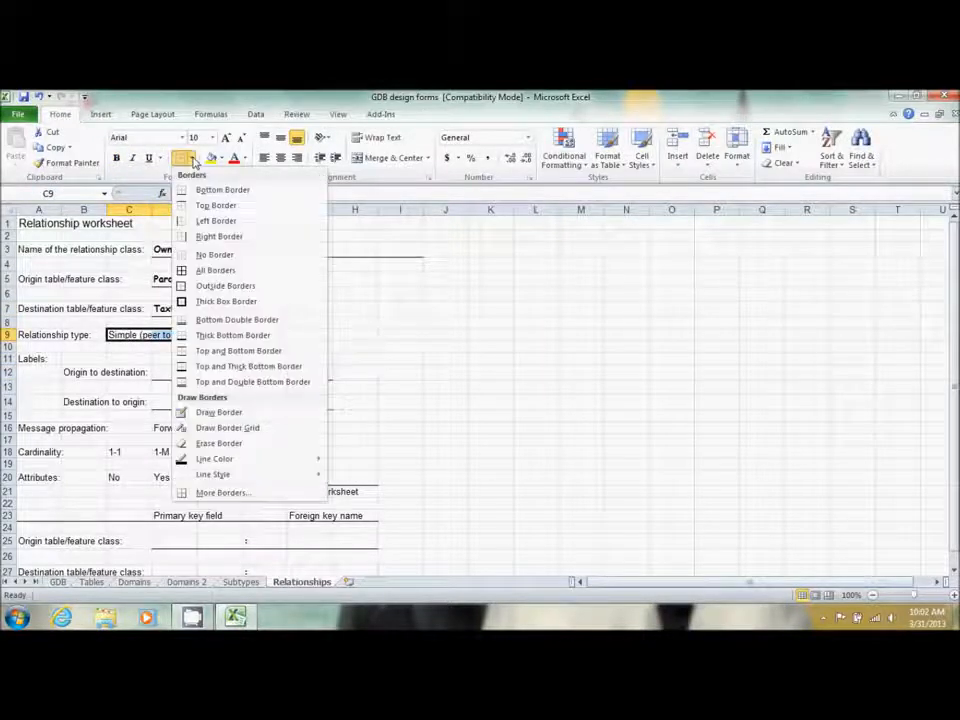
{"action": "left_click", "coordinate": [228, 300]}
{"action": "left_click", "coordinate": [400, 373]}
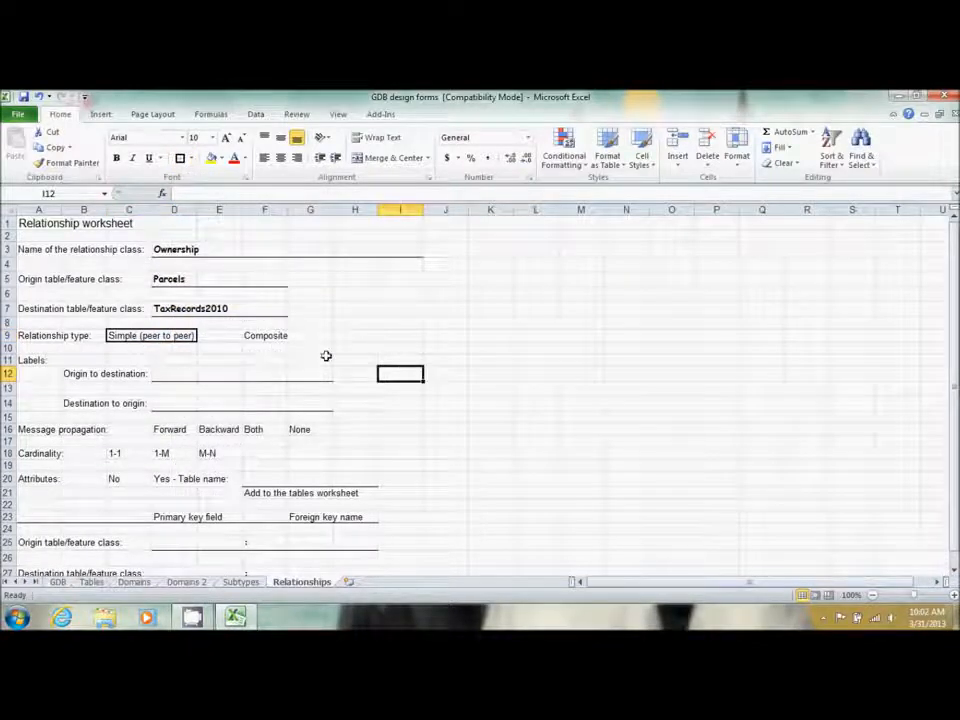
{"action": "left_click", "coordinate": [165, 374]}
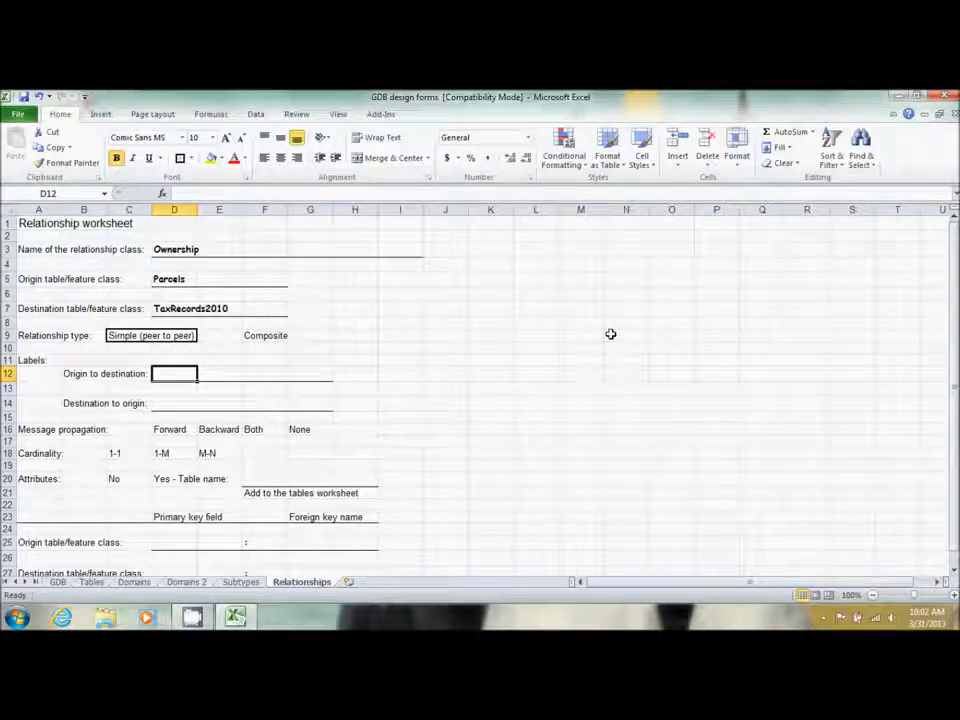
Enter 'Parcel is owned by' as the origin-to-destination label in D12
{"action": "type", "text": "Parcels"}
{"action": "key", "text": "Return"}
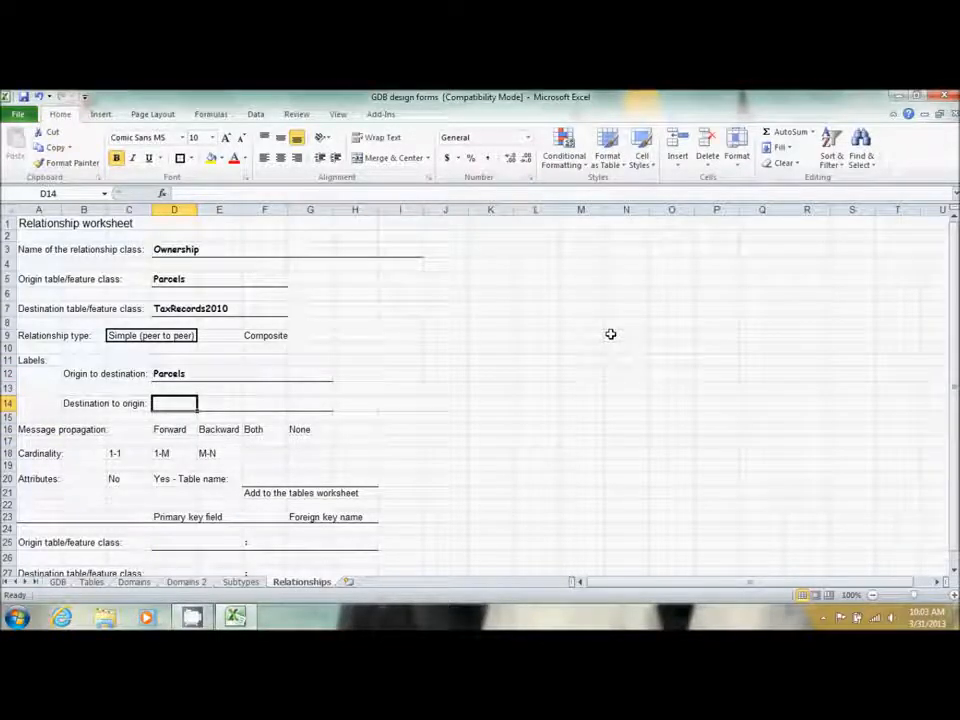
{"action": "left_click", "coordinate": [191, 372]}
{"action": "type", "text": "Parc"}
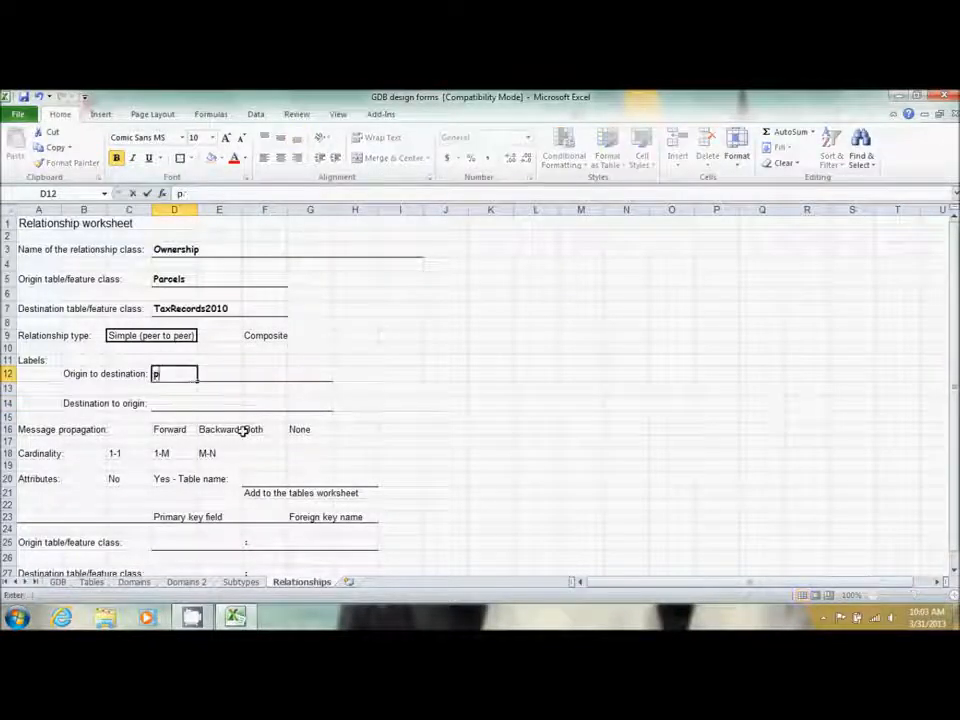
{"action": "type", "text": "el"}
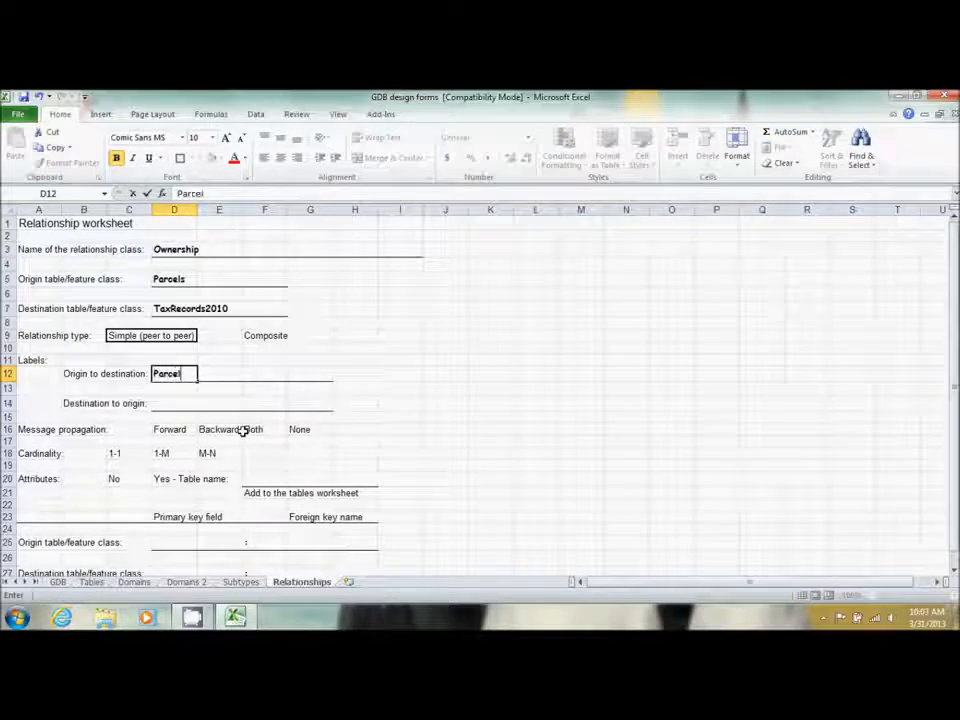
{"action": "type", "text": " is o"}
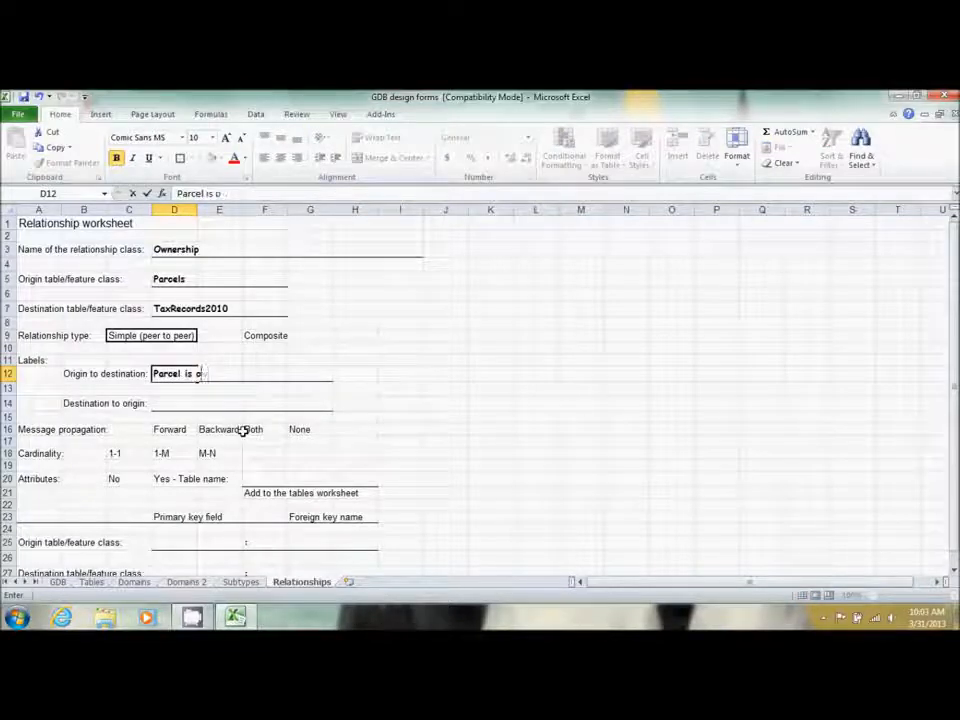
{"action": "type", "text": "wned by"}
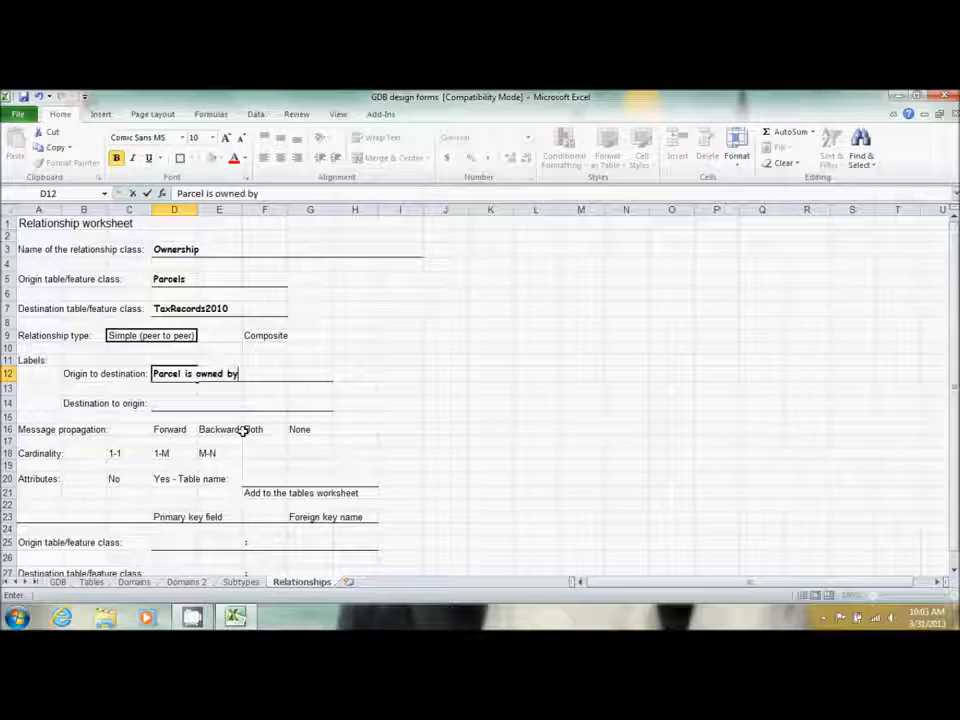
{"action": "key", "text": "Return"}
{"action": "key", "text": "Return"}
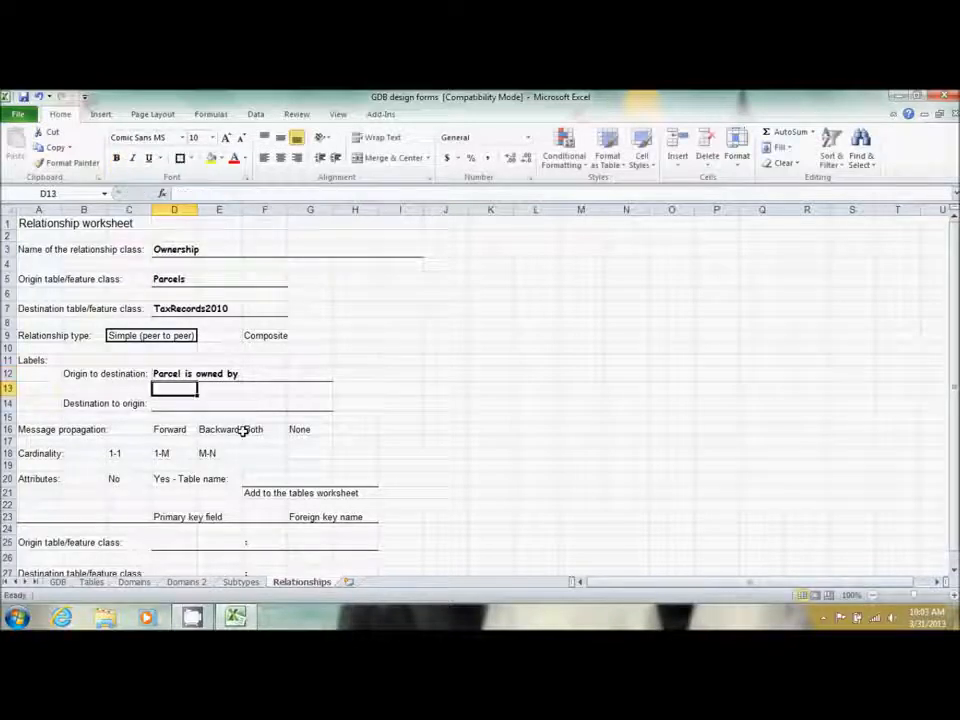
Enter the reverse label 'Owner has ownship of' in D14 and box None as message propagation
{"action": "type", "text": "W"}
{"action": "key", "text": "BackSpace"}
{"action": "type", "text": "Owner has ownship of"}
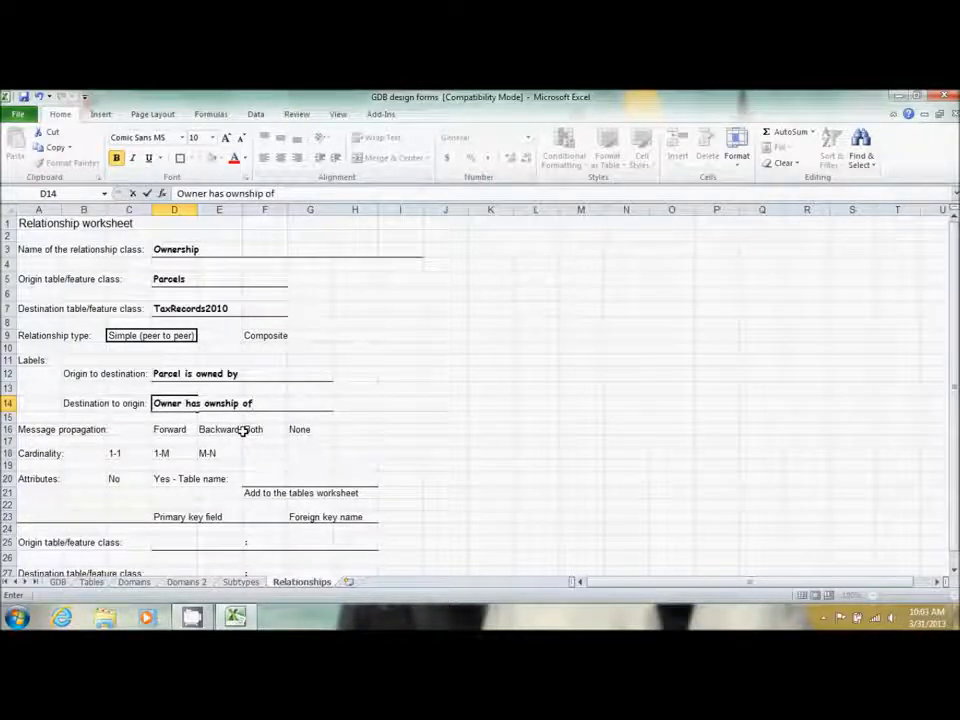
{"action": "key", "text": "Return"}
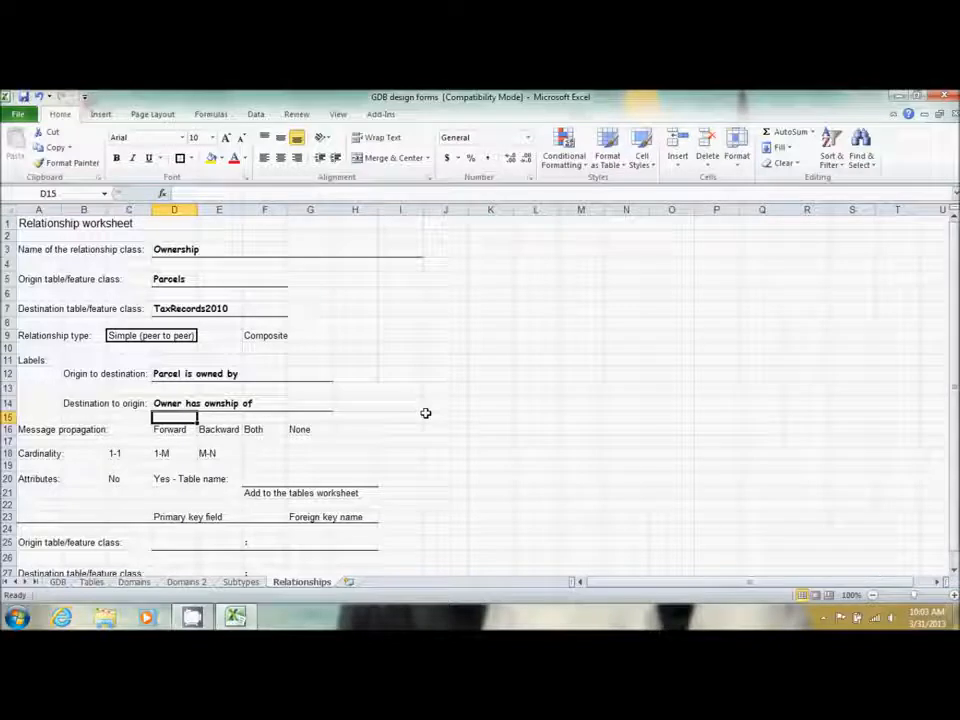
{"action": "left_click", "coordinate": [311, 433]}
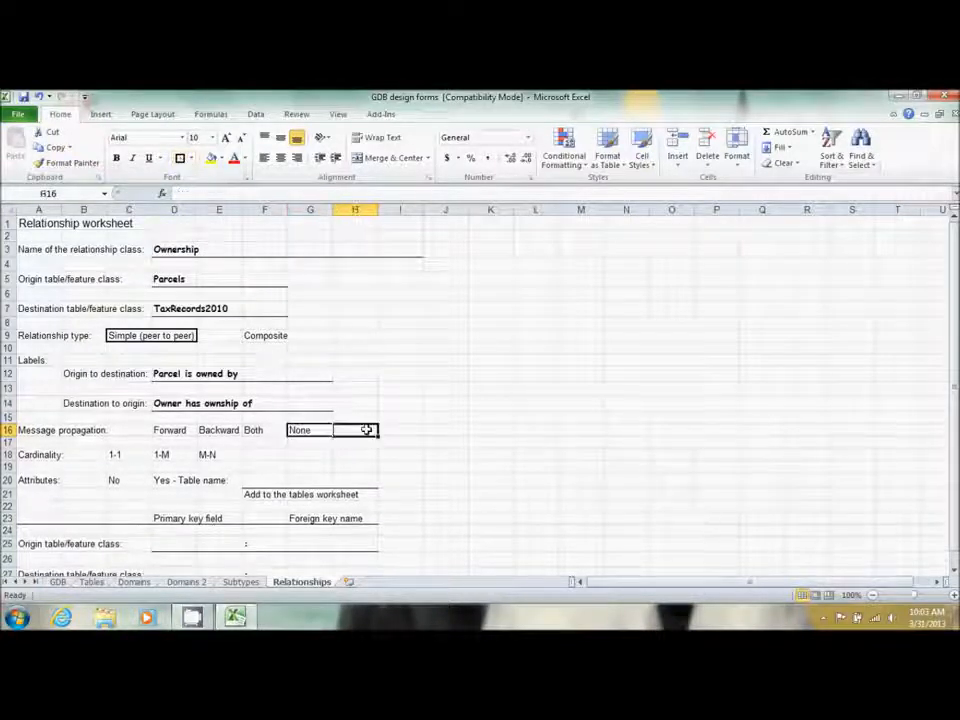
{"action": "left_click", "coordinate": [469, 442]}
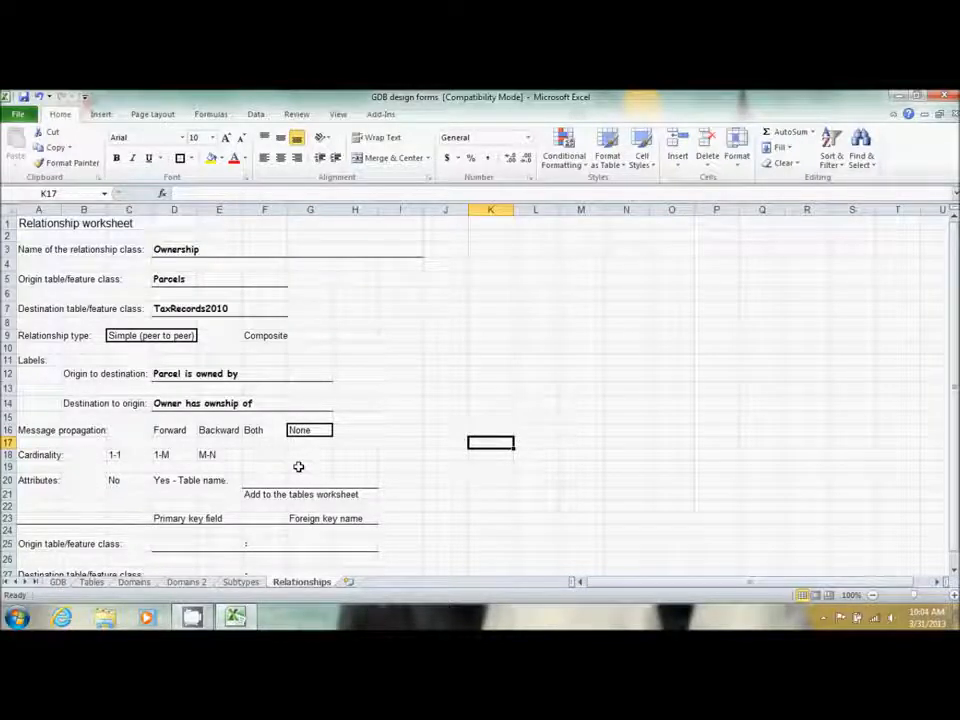
Box M-N cardinality and 'Yes - Table name', then enter Ownerhip_Rel as the attribute table name in F20
{"action": "left_click", "coordinate": [222, 455]}
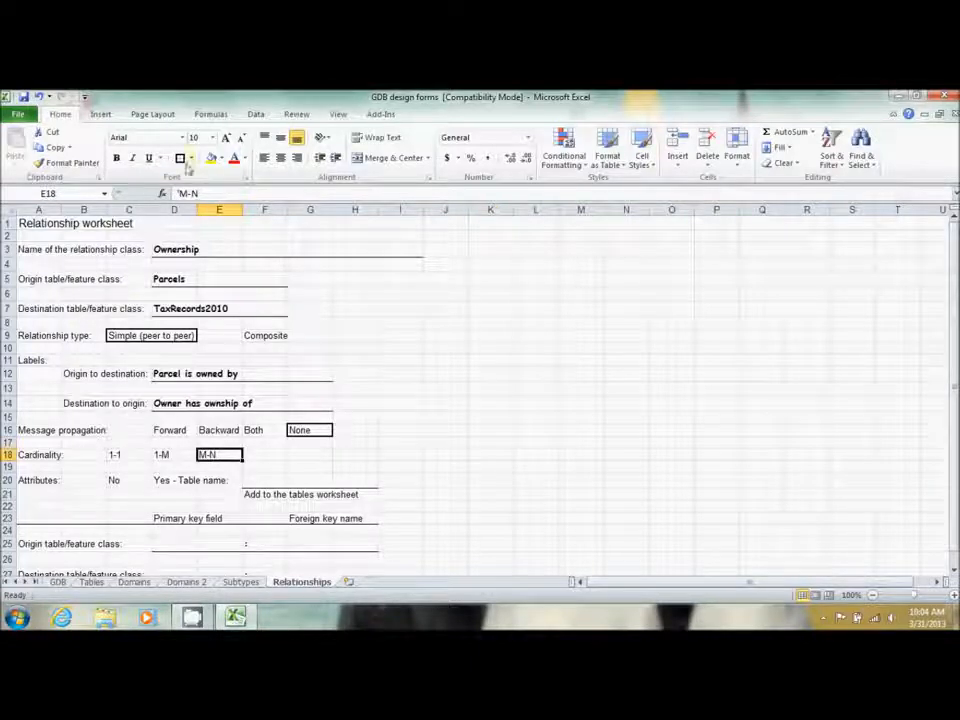
{"action": "left_click", "coordinate": [476, 416]}
{"action": "scroll", "coordinate": [451, 513], "scroll_direction": "down", "scroll_amount": 1}
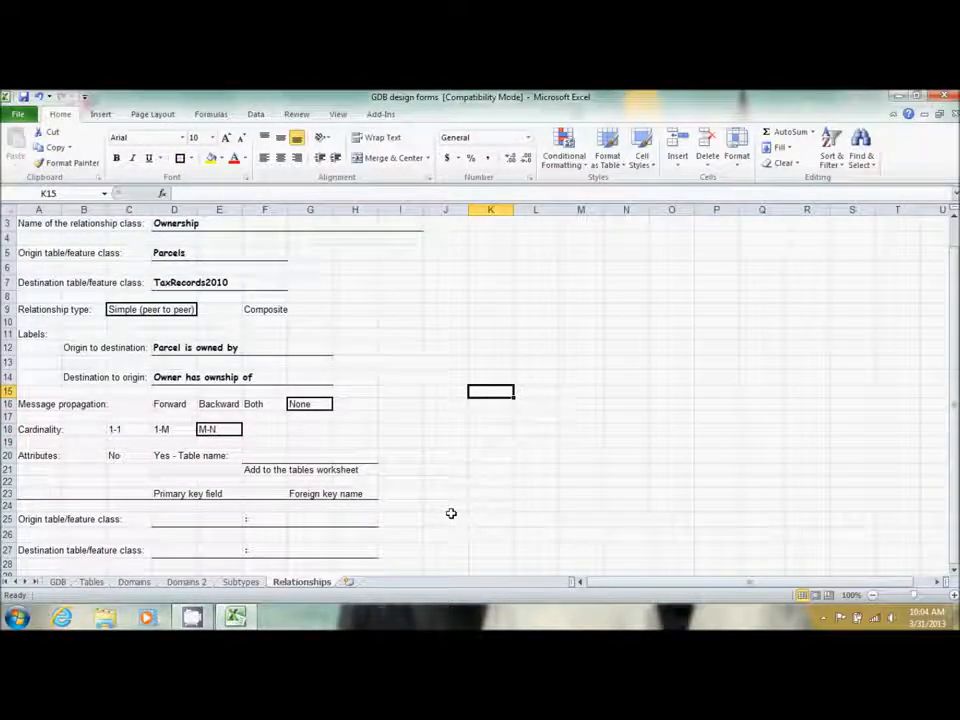
{"action": "scroll", "coordinate": [451, 513], "scroll_direction": "down", "scroll_amount": 1}
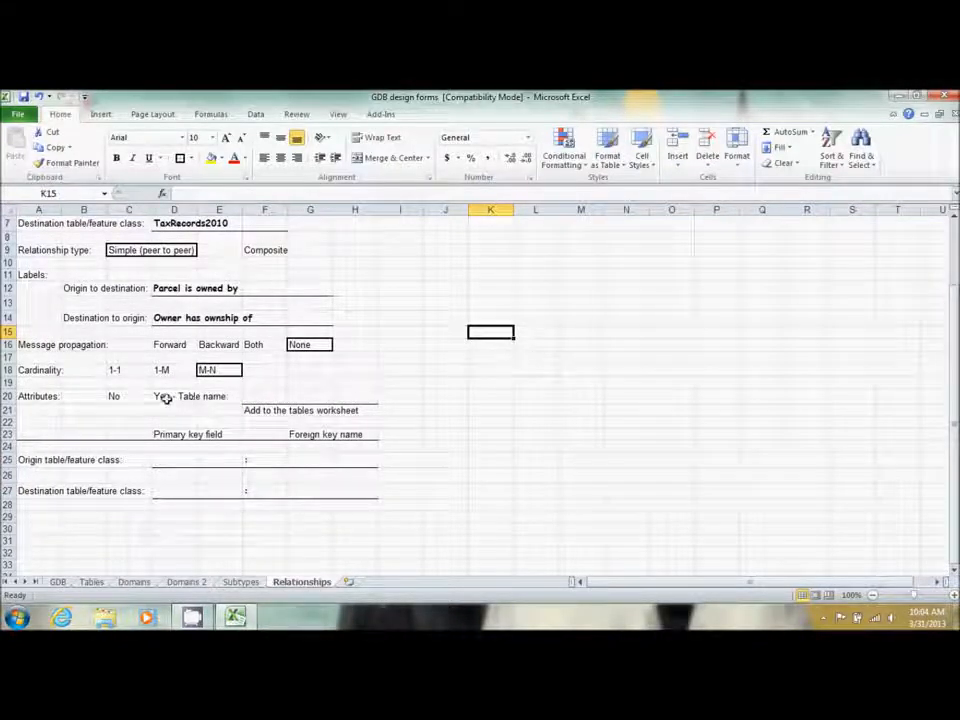
{"action": "left_click_drag", "start_coordinate": [163, 398], "coordinate": [214, 398]}
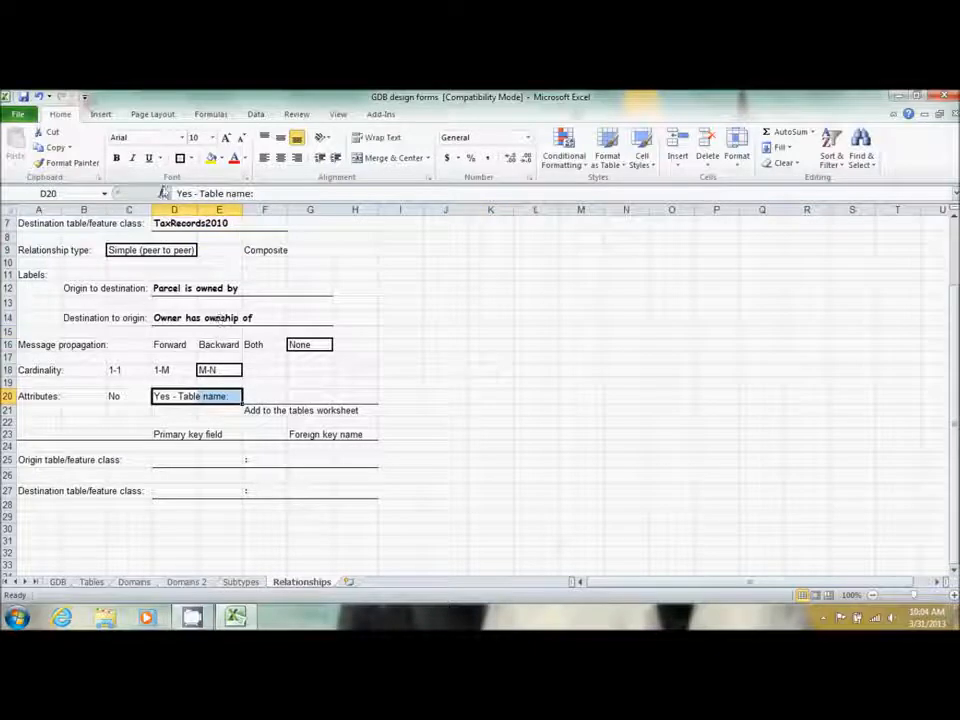
{"action": "left_click", "coordinate": [180, 159]}
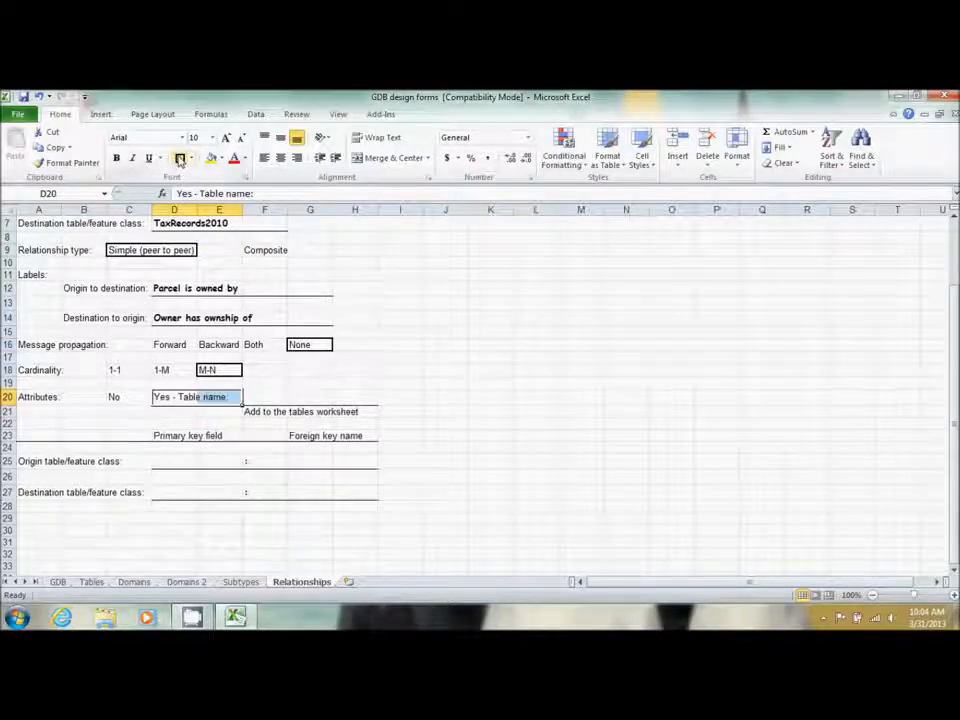
{"action": "left_click", "coordinate": [272, 396]}
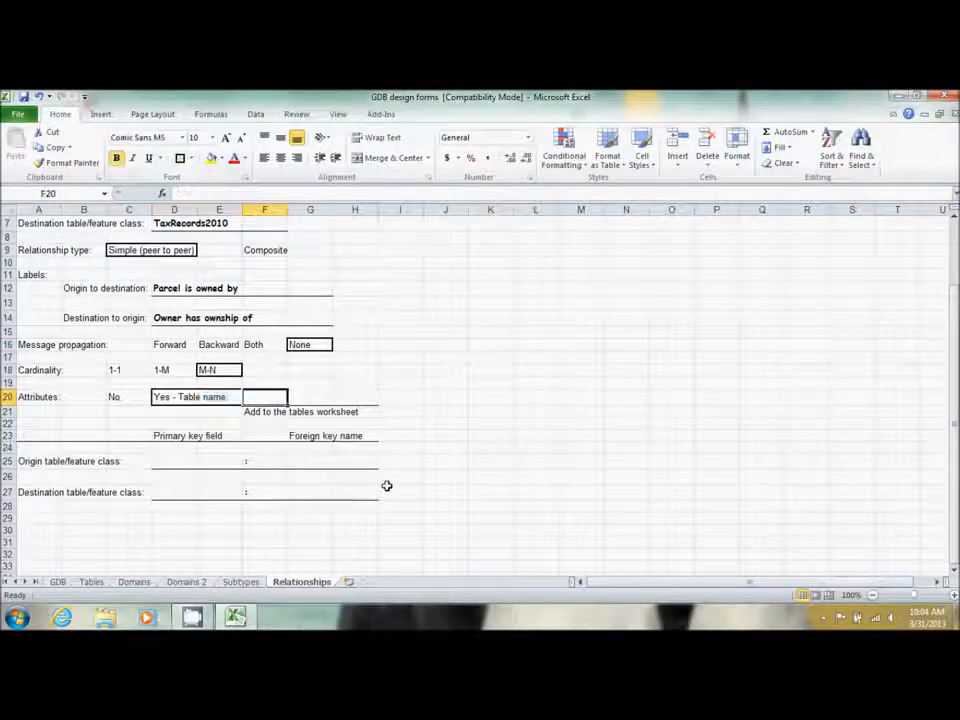
{"action": "type", "text": "O"}
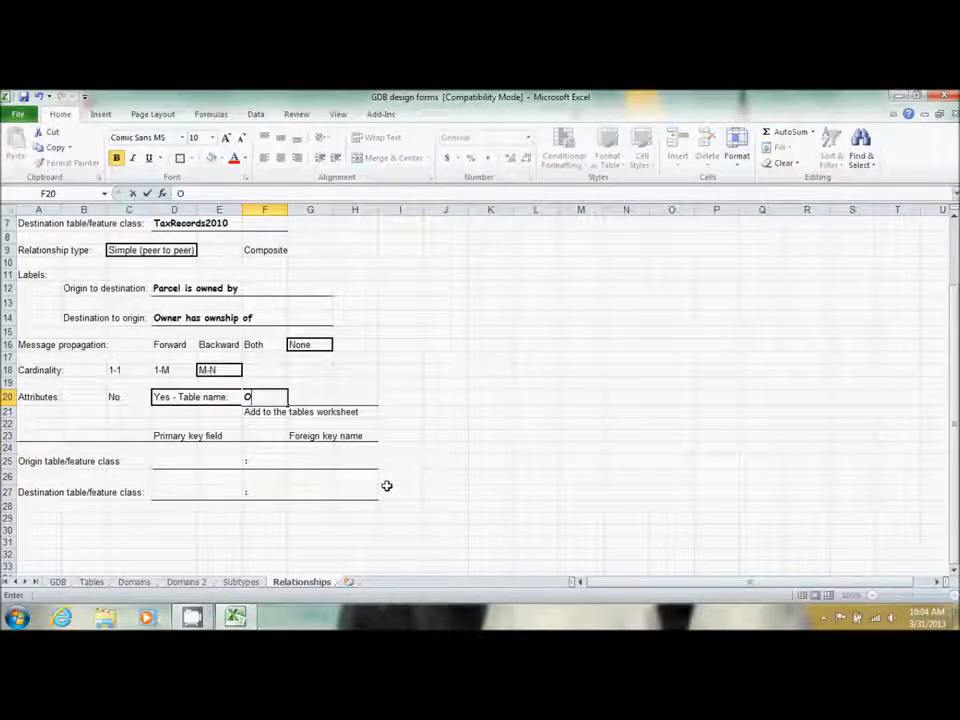
{"action": "type", "text": "wnerhip_Rel"}
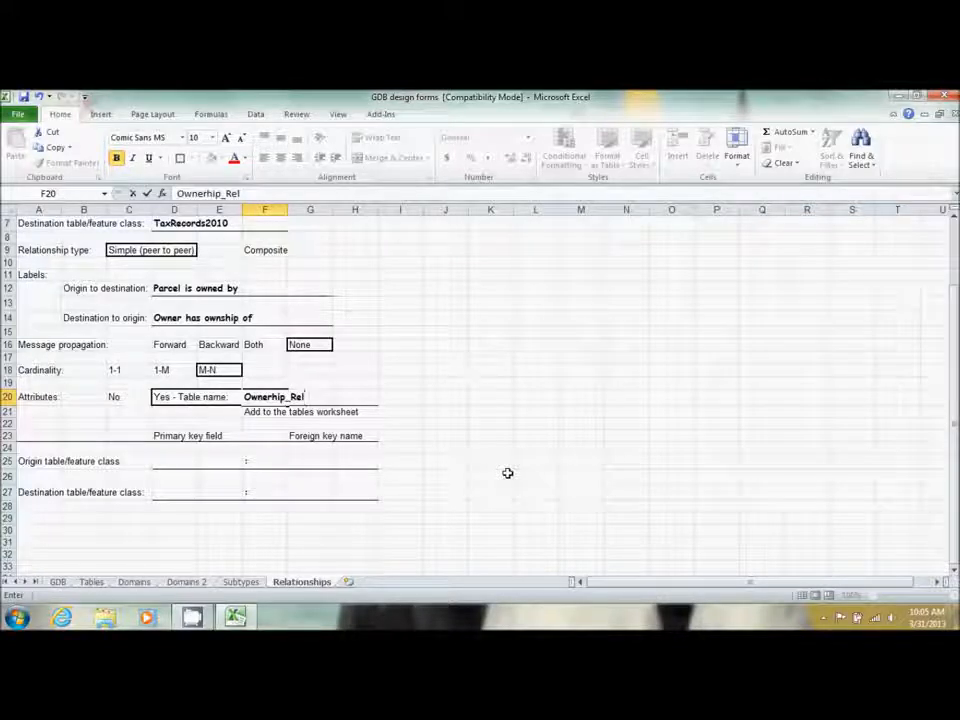
Set the origin class keys: primary key Georeference and foreign key Owner
{"action": "left_click", "coordinate": [199, 460]}
{"action": "left_click", "coordinate": [156, 462]}
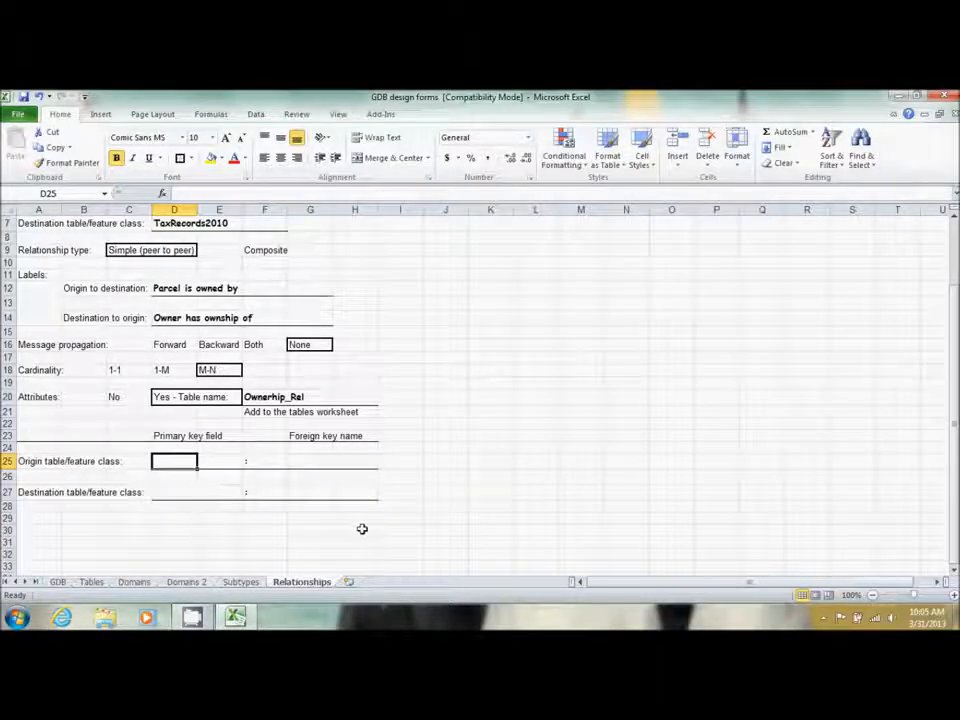
{"action": "type", "text": "Geo"}
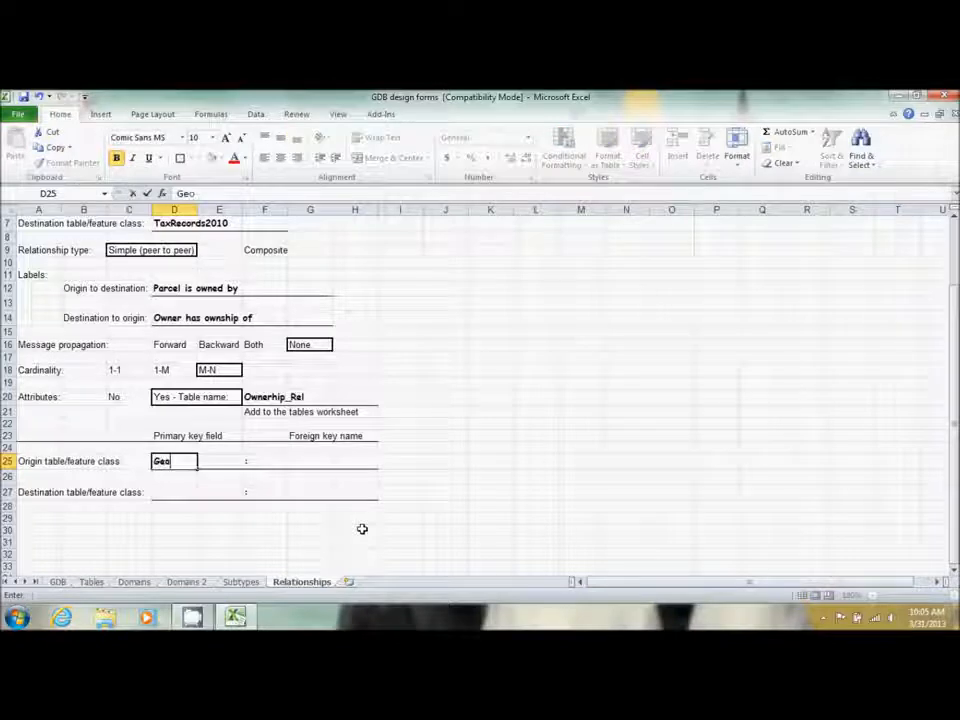
{"action": "type", "text": "reference"}
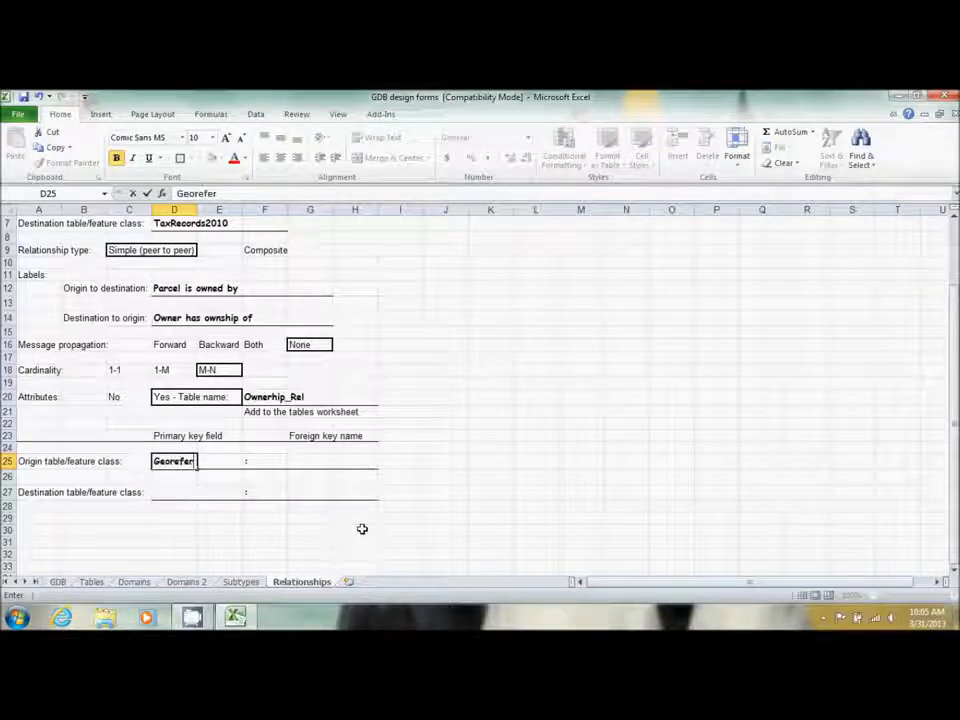
{"action": "key", "text": "Tab"}
{"action": "key", "text": "Tab"}
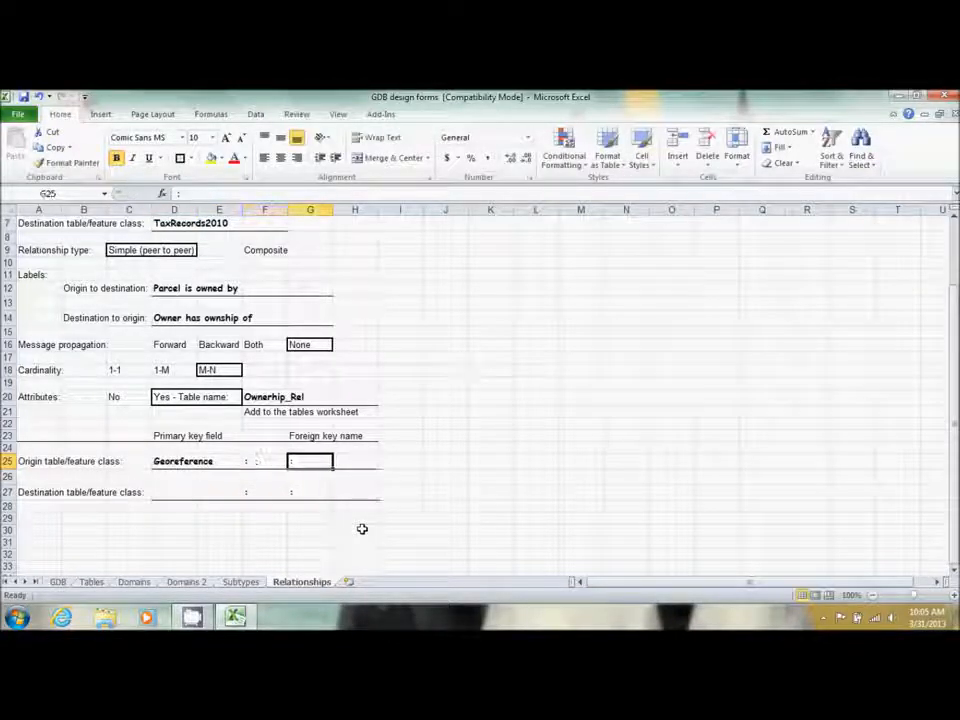
{"action": "type", "text": "O"}
{"action": "type", "text": "ne"}
{"action": "key", "text": "BackSpace"}
{"action": "key", "text": "BackSpace"}
{"action": "type", "text": "wner"}
{"action": "key", "text": "Return"}
Set the destination class keys to Georeference and Property, then return to the Tables sheet
{"action": "key", "text": "Left"}
{"action": "key", "text": "Left"}
{"action": "key", "text": "Left"}
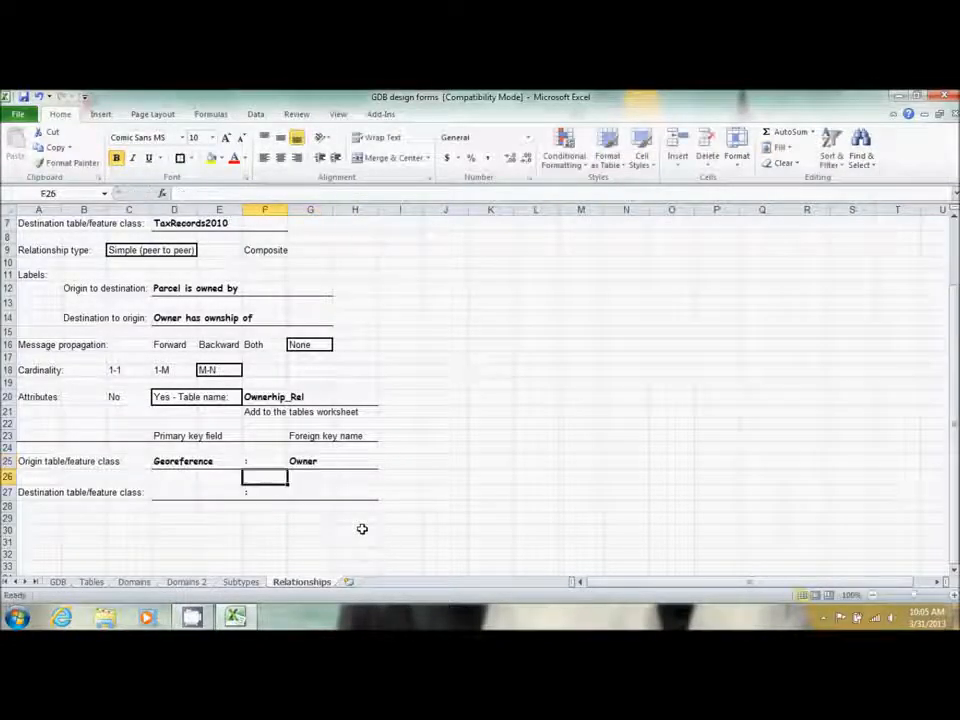
{"action": "key", "text": "Down"}
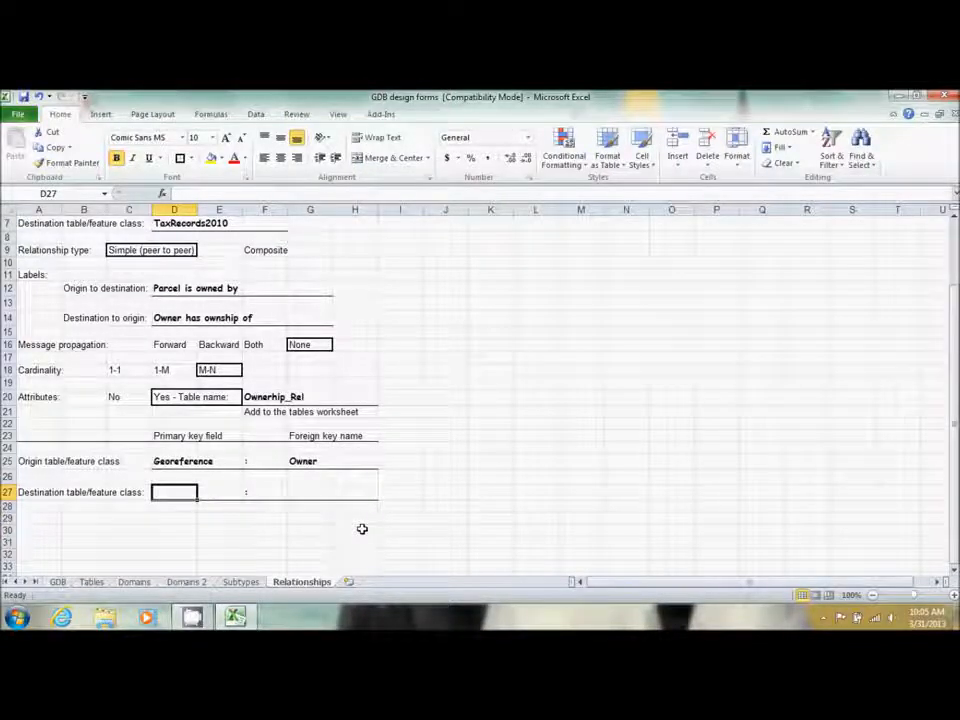
{"action": "type", "text": "Georef"}
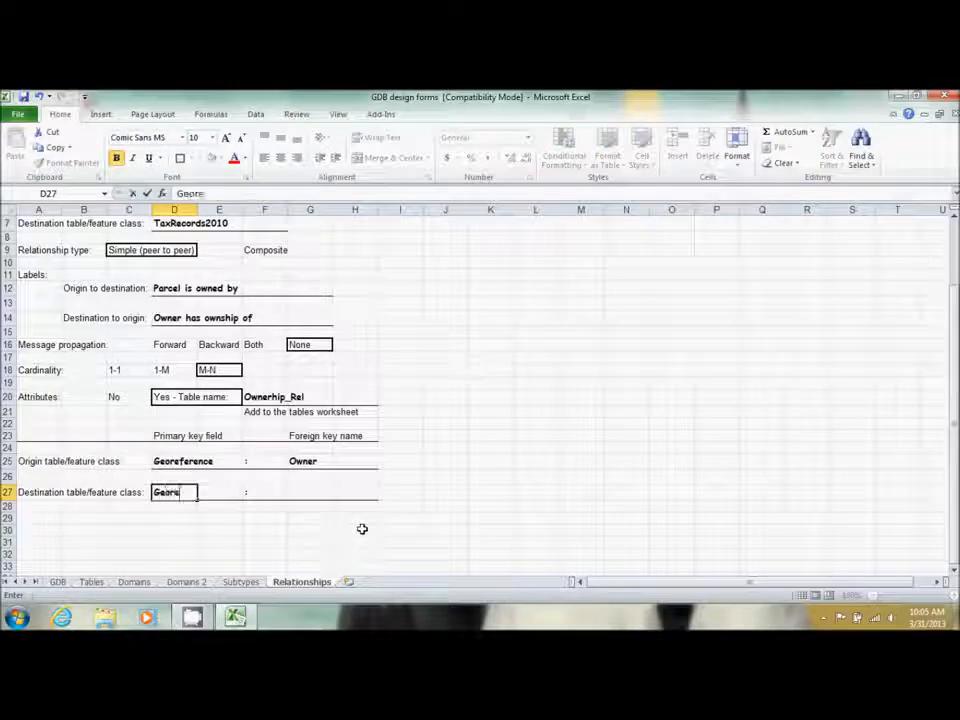
{"action": "type", "text": "erence"}
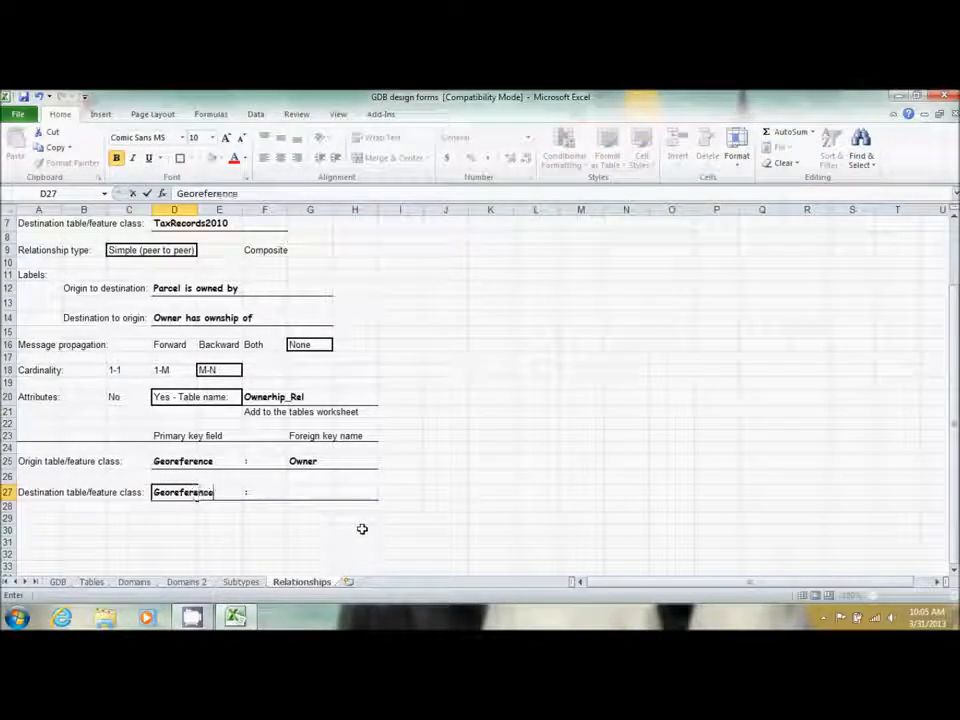
{"action": "key", "text": "Tab"}
{"action": "key", "text": "Tab"}
{"action": "key", "text": "Tab"}
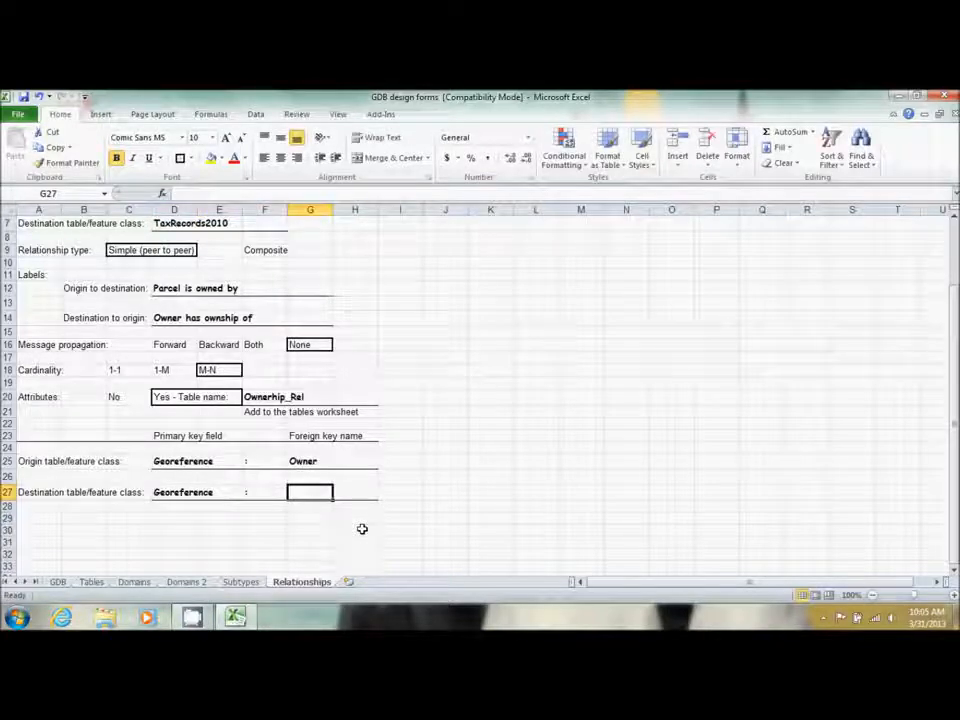
{"action": "type", "text": "operty"}
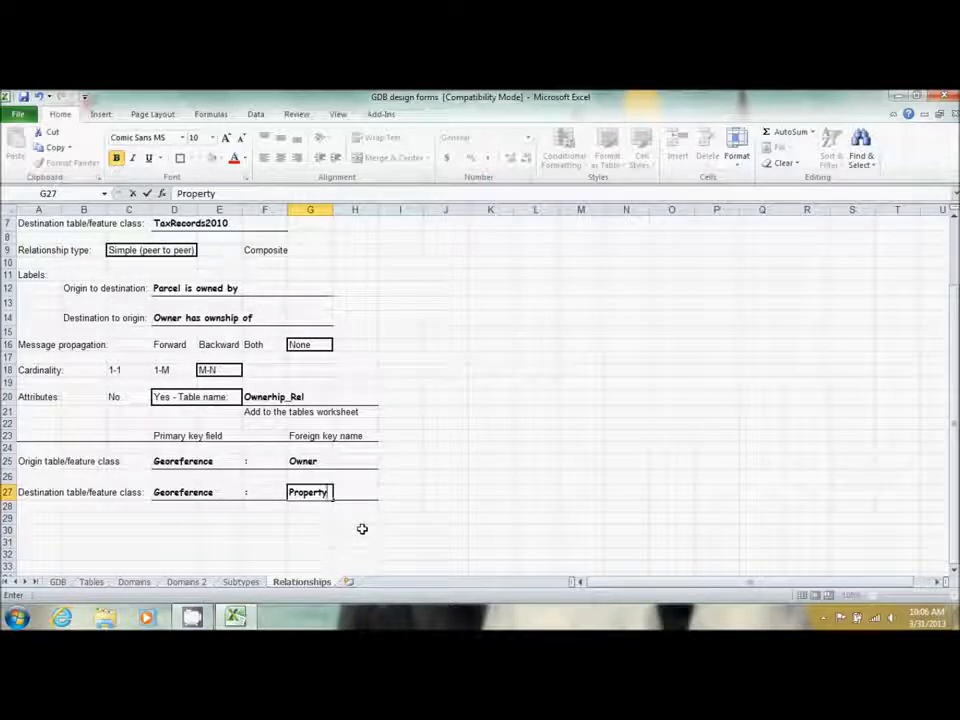
{"action": "left_click", "coordinate": [92, 582]}
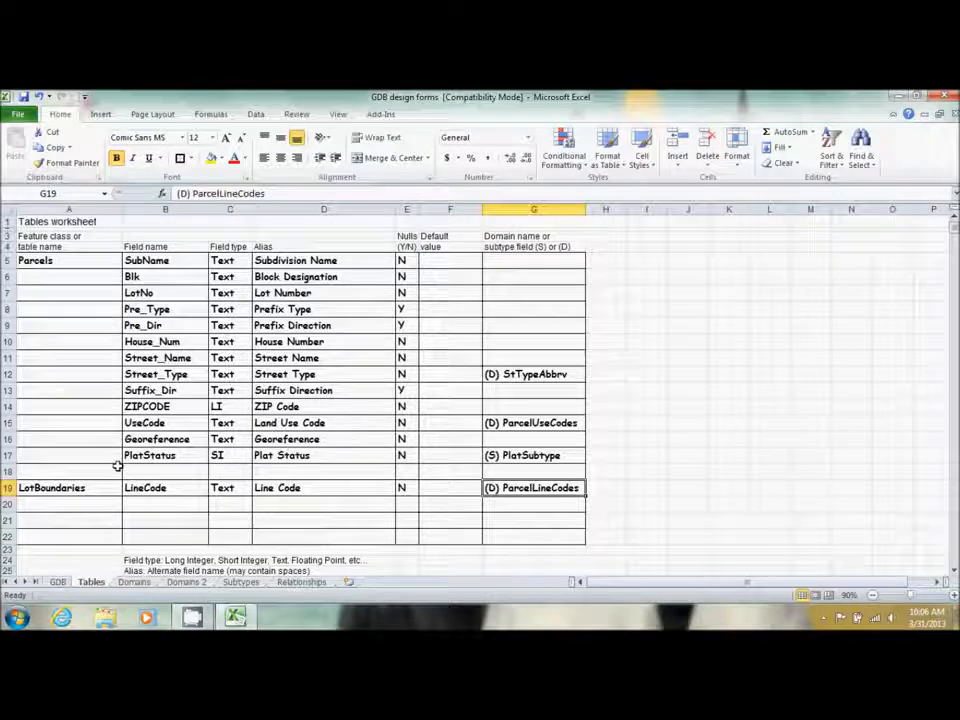
Start row 21 with table Ownership_Rel, field PercentOwn and type Float
{"action": "left_click", "coordinate": [58, 521]}
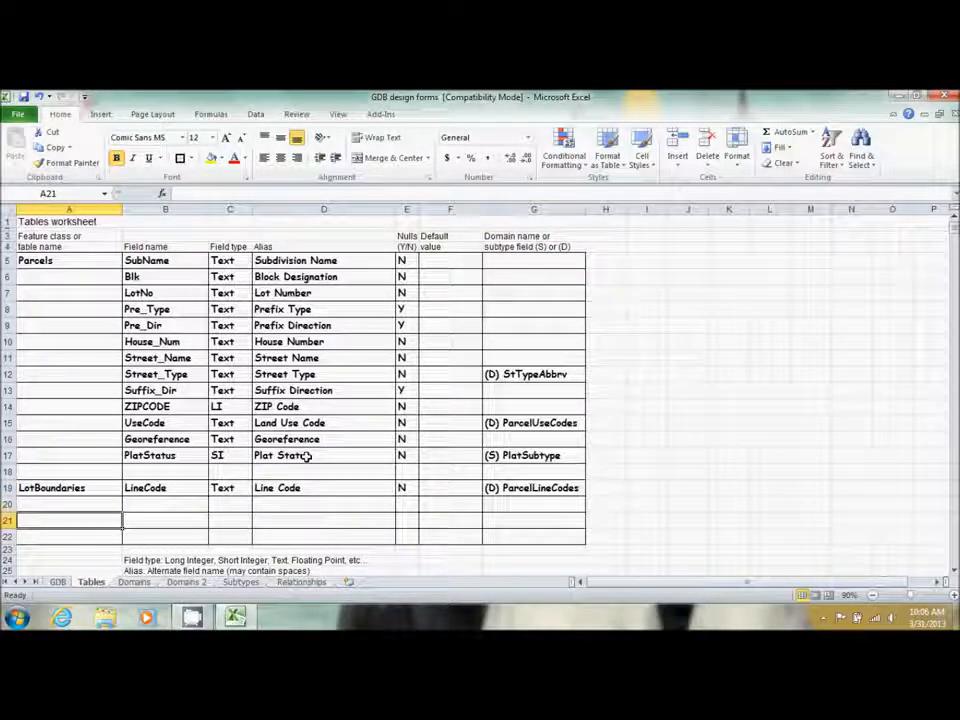
{"action": "type", "text": "Owner"}
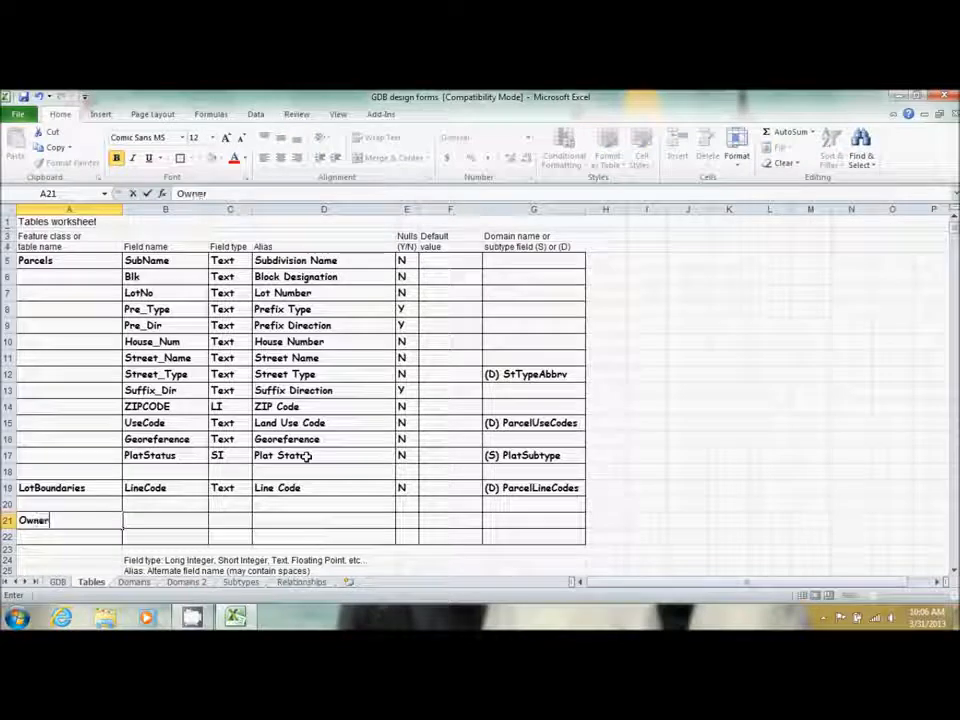
{"action": "type", "text": "ship_Rel"}
{"action": "key", "text": "Tab"}
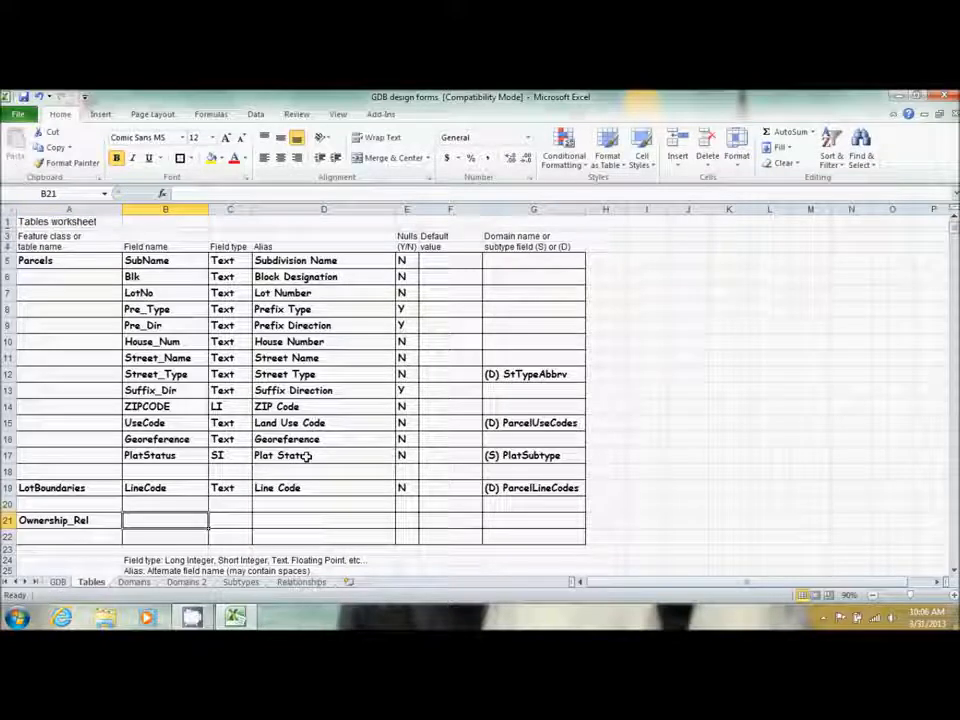
{"action": "type", "text": "Percent"}
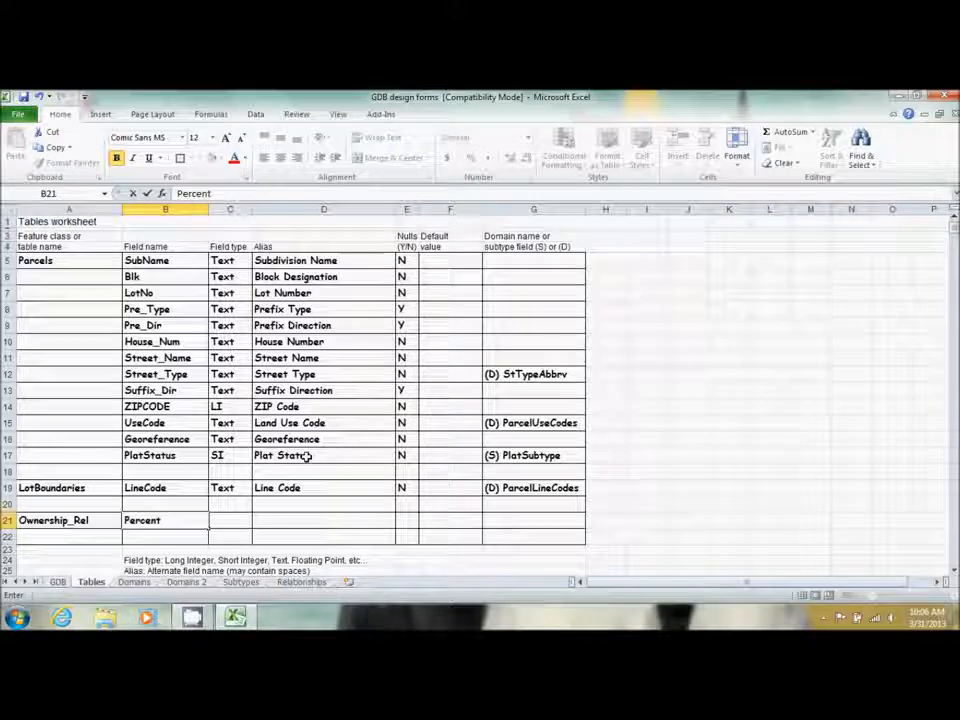
{"action": "type", "text": "Own"}
{"action": "key", "text": "Tab"}
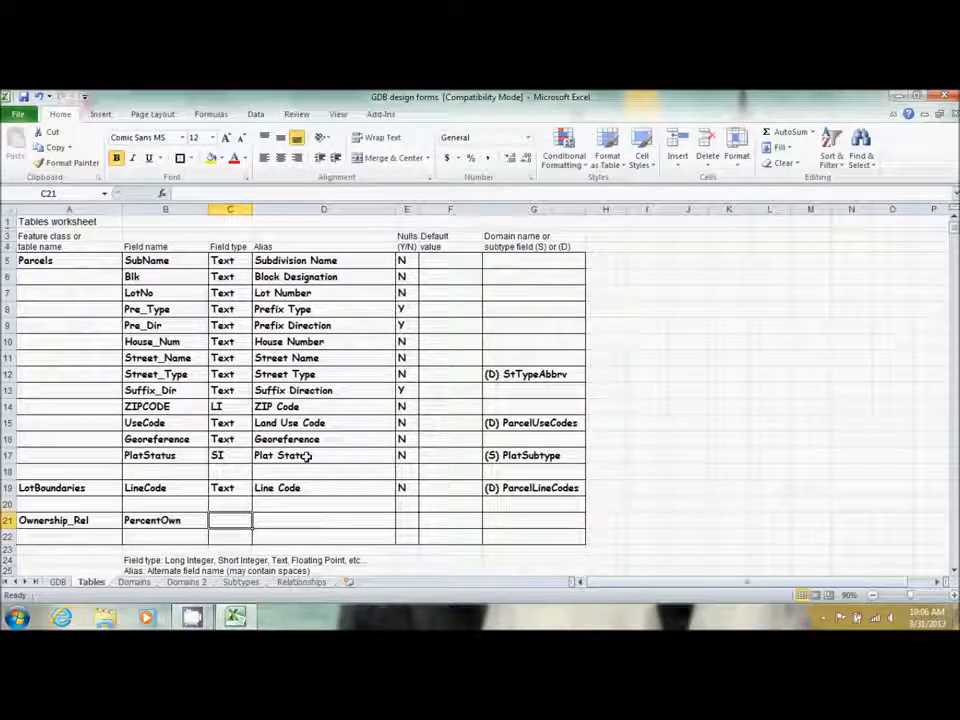
{"action": "type", "text": "F"}
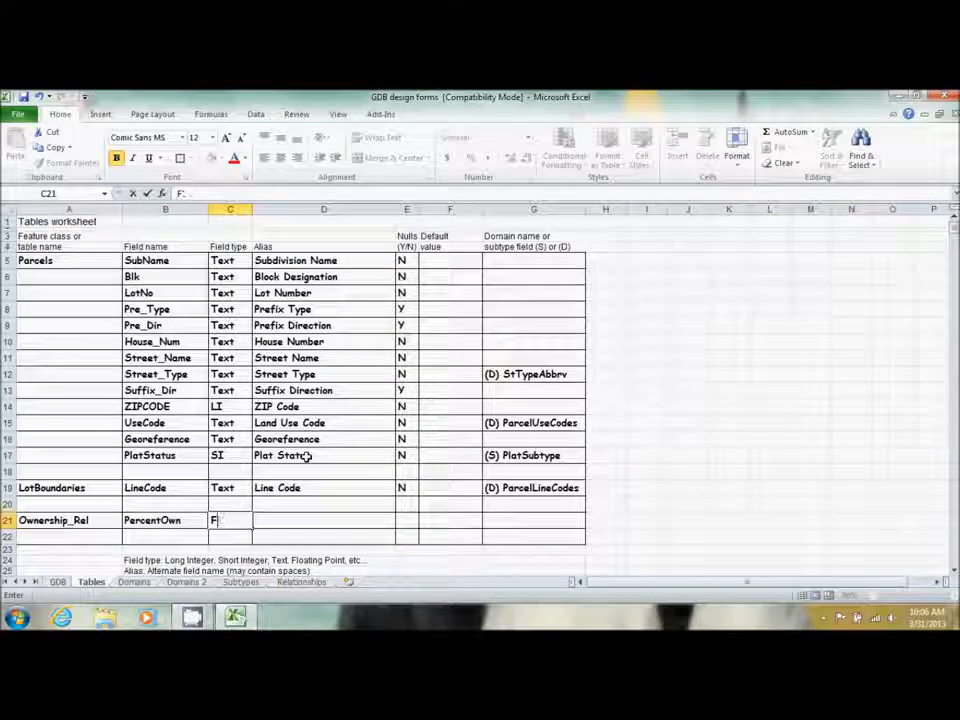
{"action": "type", "text": "loat"}
{"action": "key", "text": "Tab"}
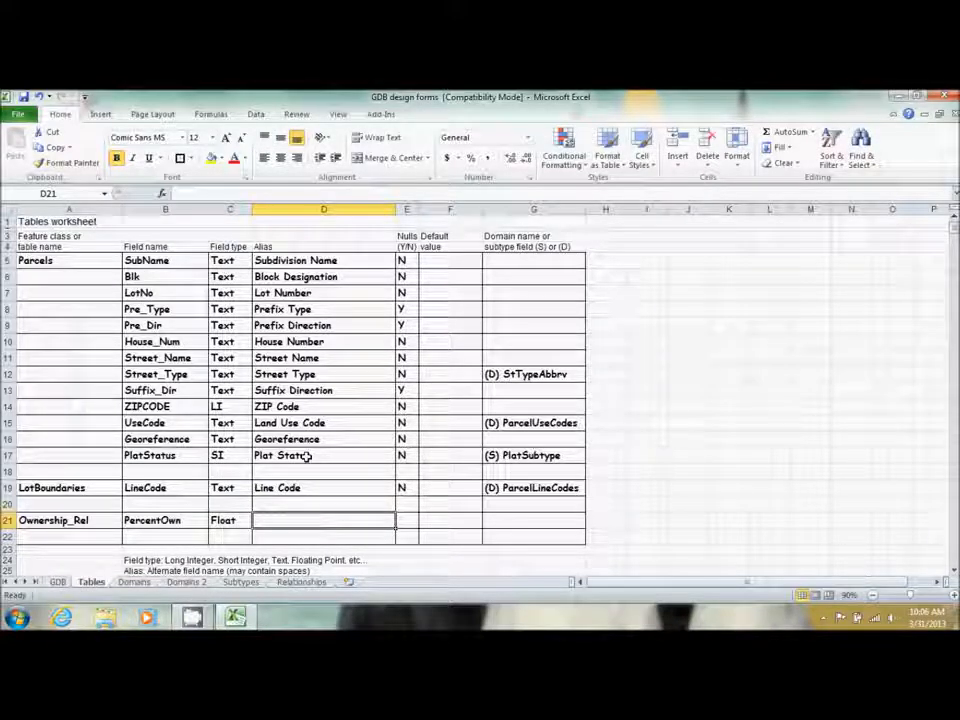
Complete the row with alias Percentaged, nulls Y and default value 100
{"action": "type", "text": "P"}
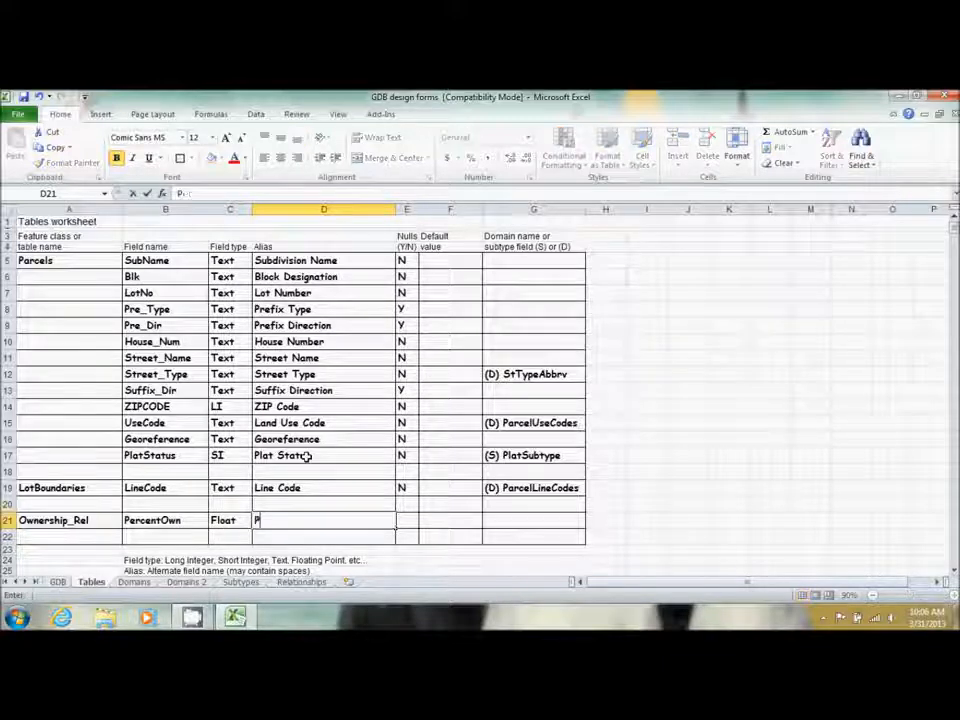
{"action": "type", "text": "ercentaged"}
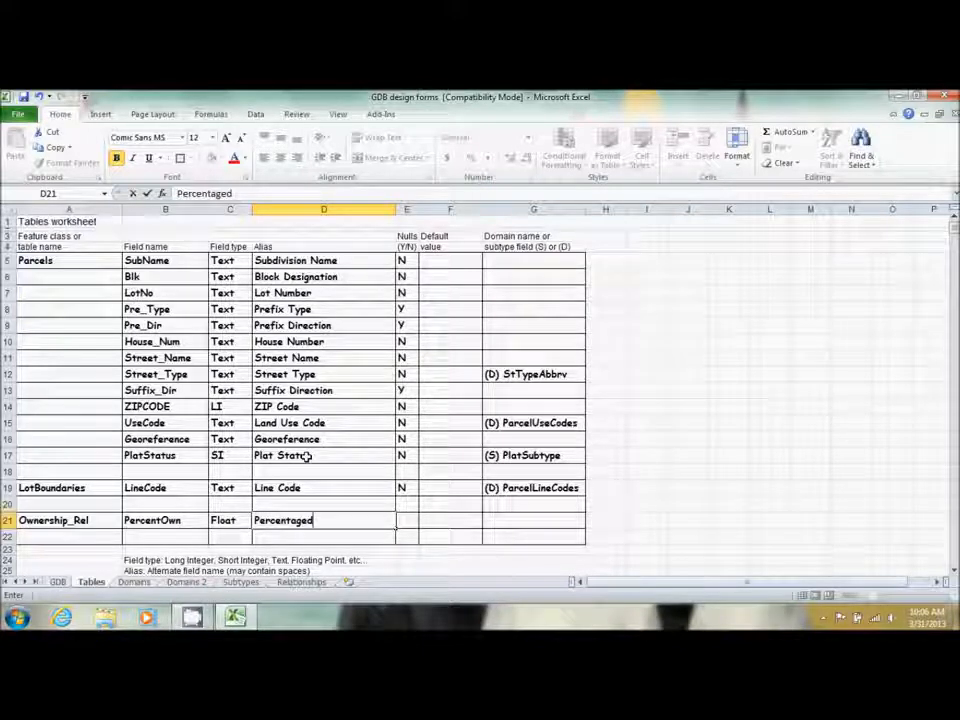
{"action": "key", "text": "Tab"}
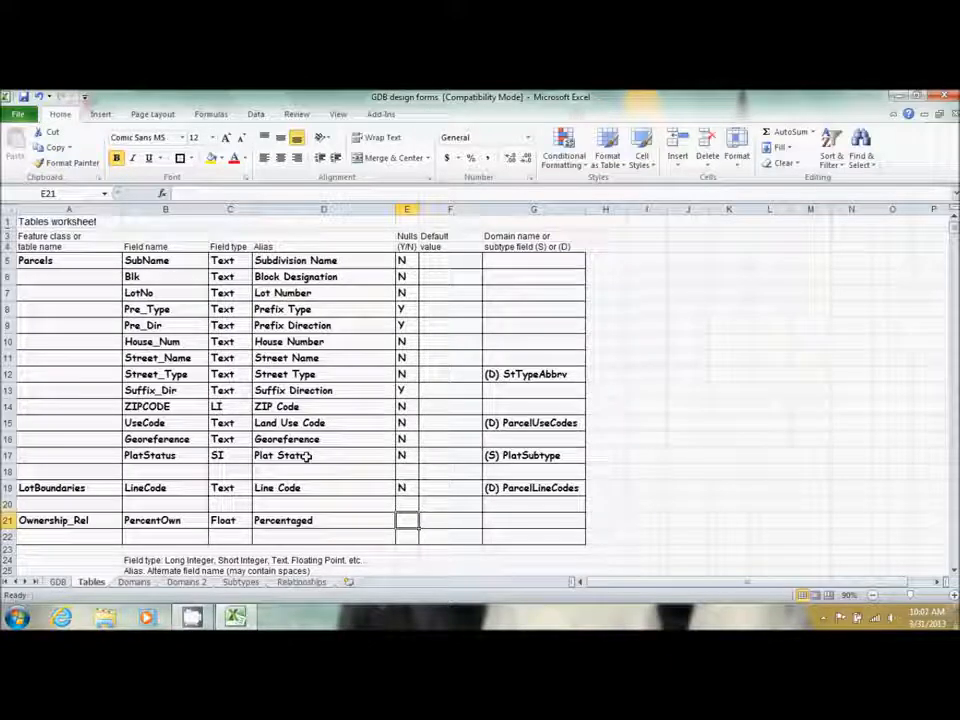
{"action": "type", "text": "Y"}
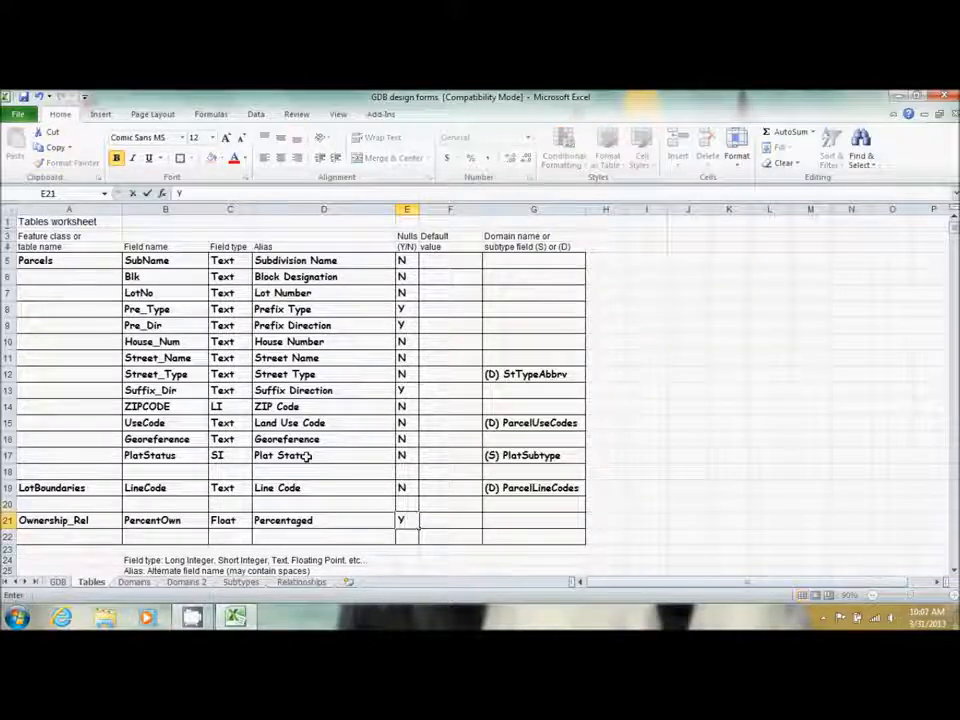
{"action": "key", "text": "Tab"}
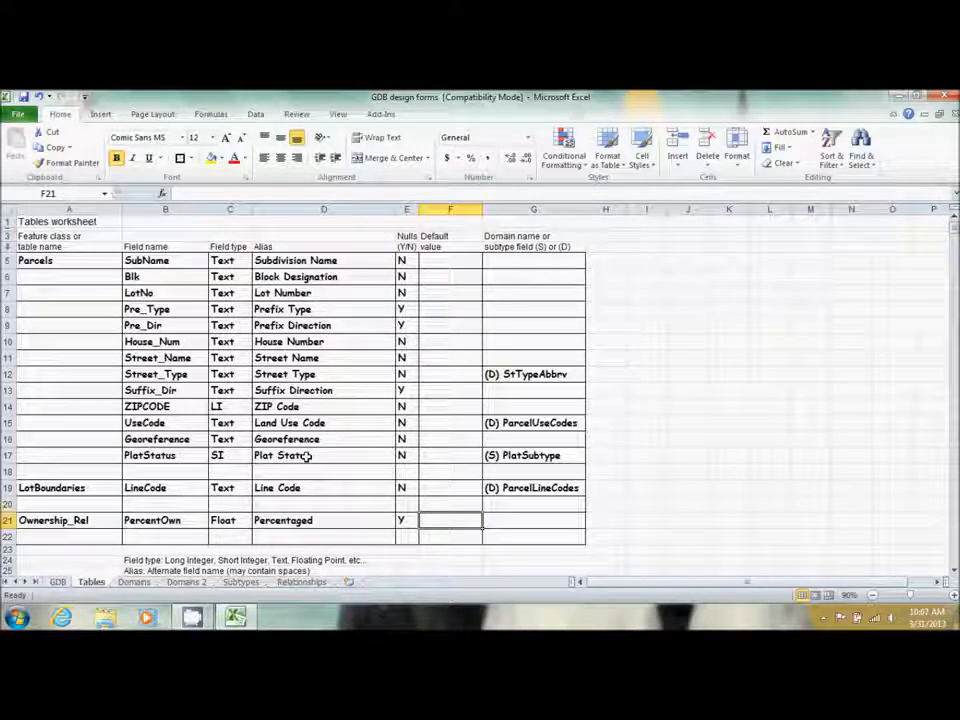
{"action": "key", "text": "Right"}
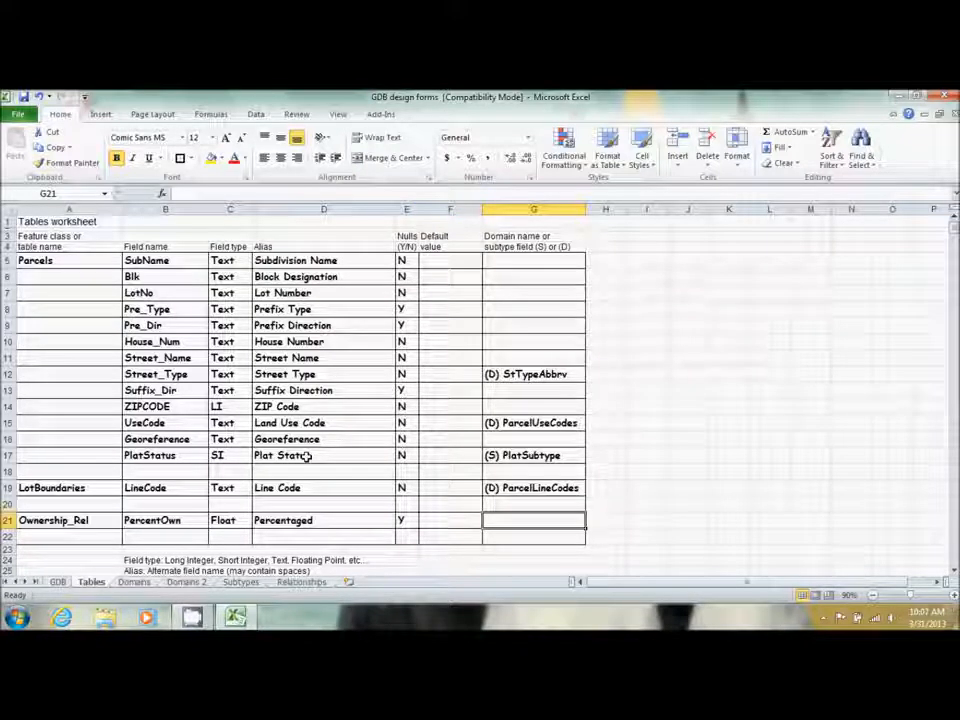
{"action": "key", "text": "Left"}
{"action": "type", "text": "100"}
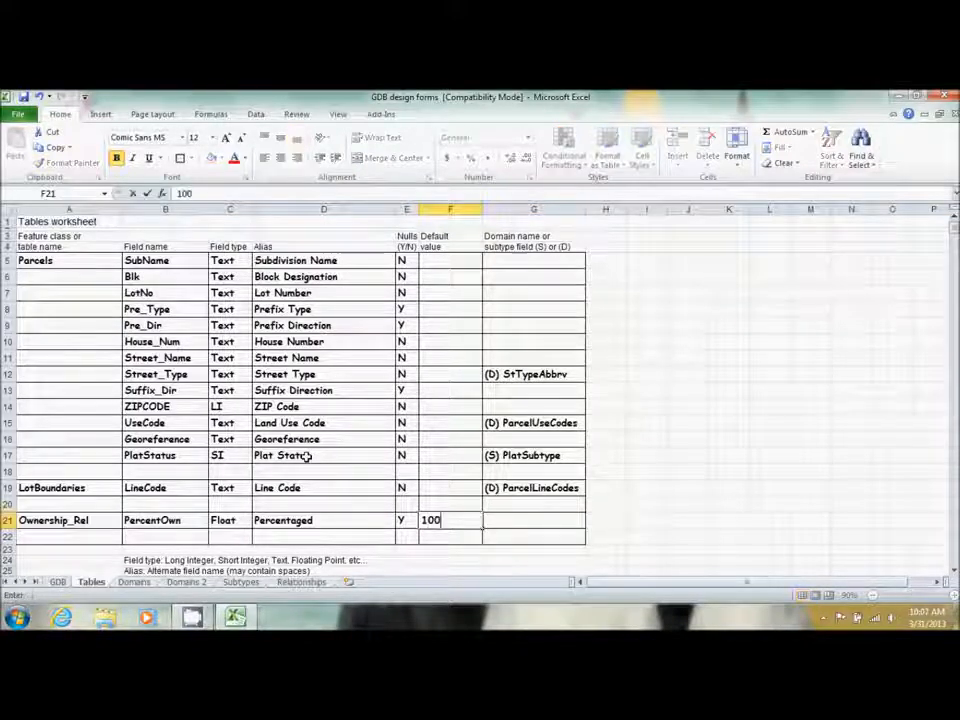